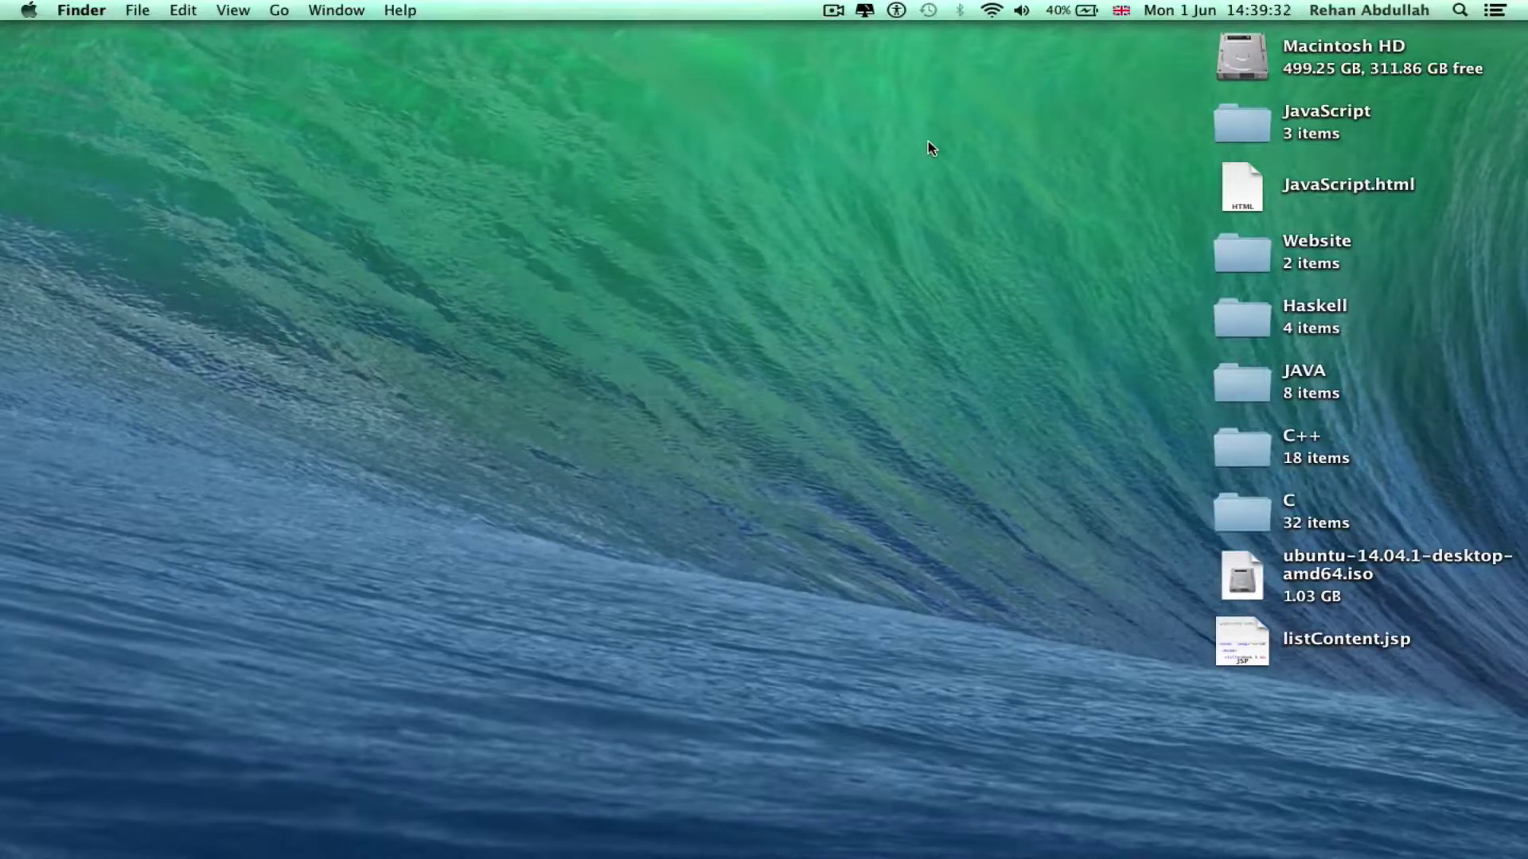
# Select and deselect desktop items: Macintosh HD, the JavaScript-through-C group, and the ubuntu ISO
pyautogui.click(1234, 53)
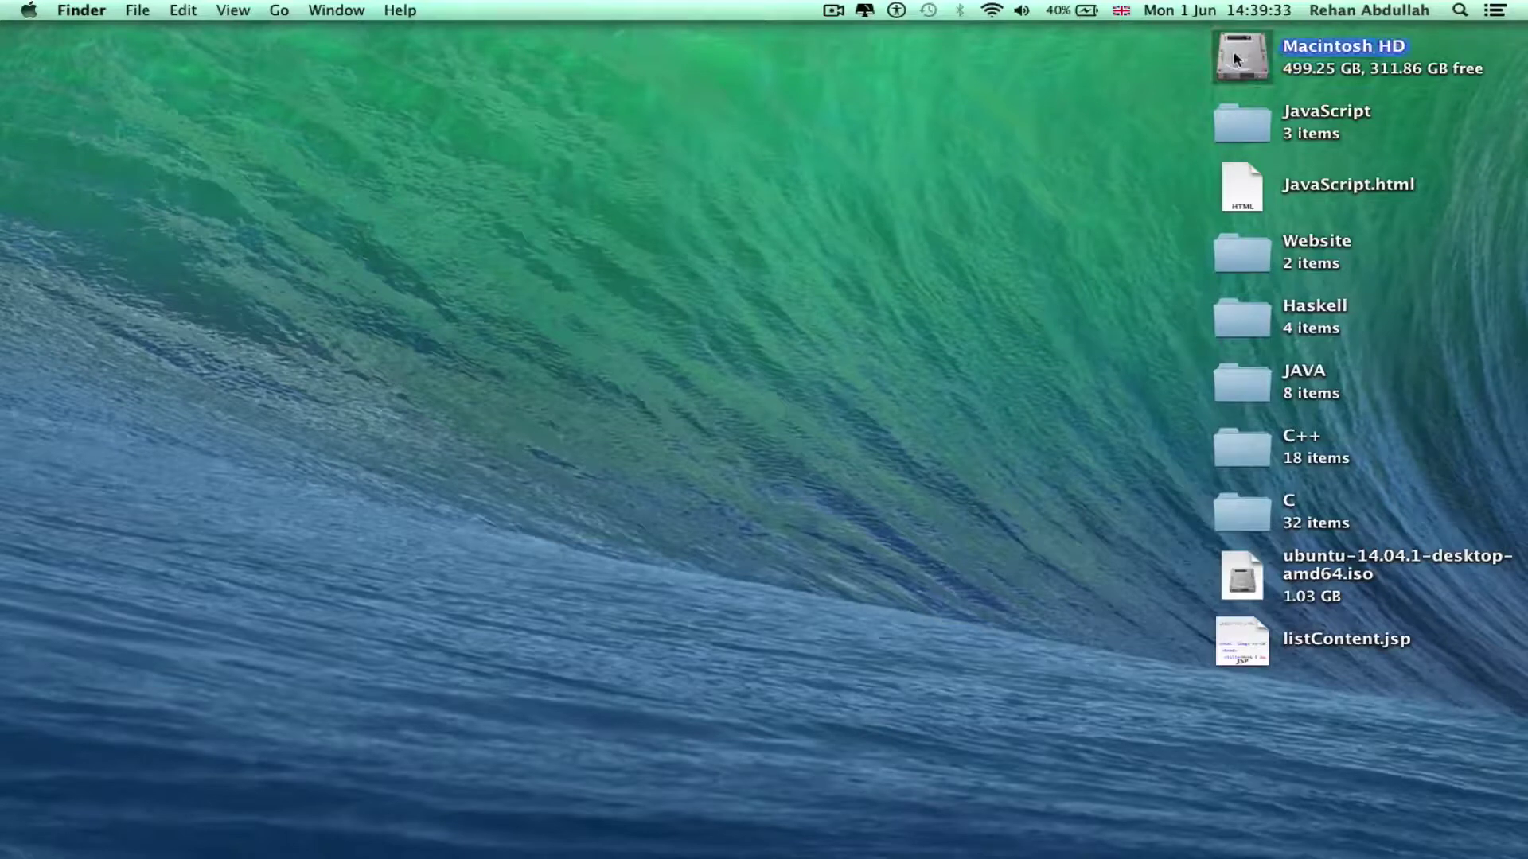
pyautogui.click(1240, 127)
pyautogui.moveTo(1155, 131); pyautogui.dragTo(1274, 521)
pyautogui.click(1148, 513)
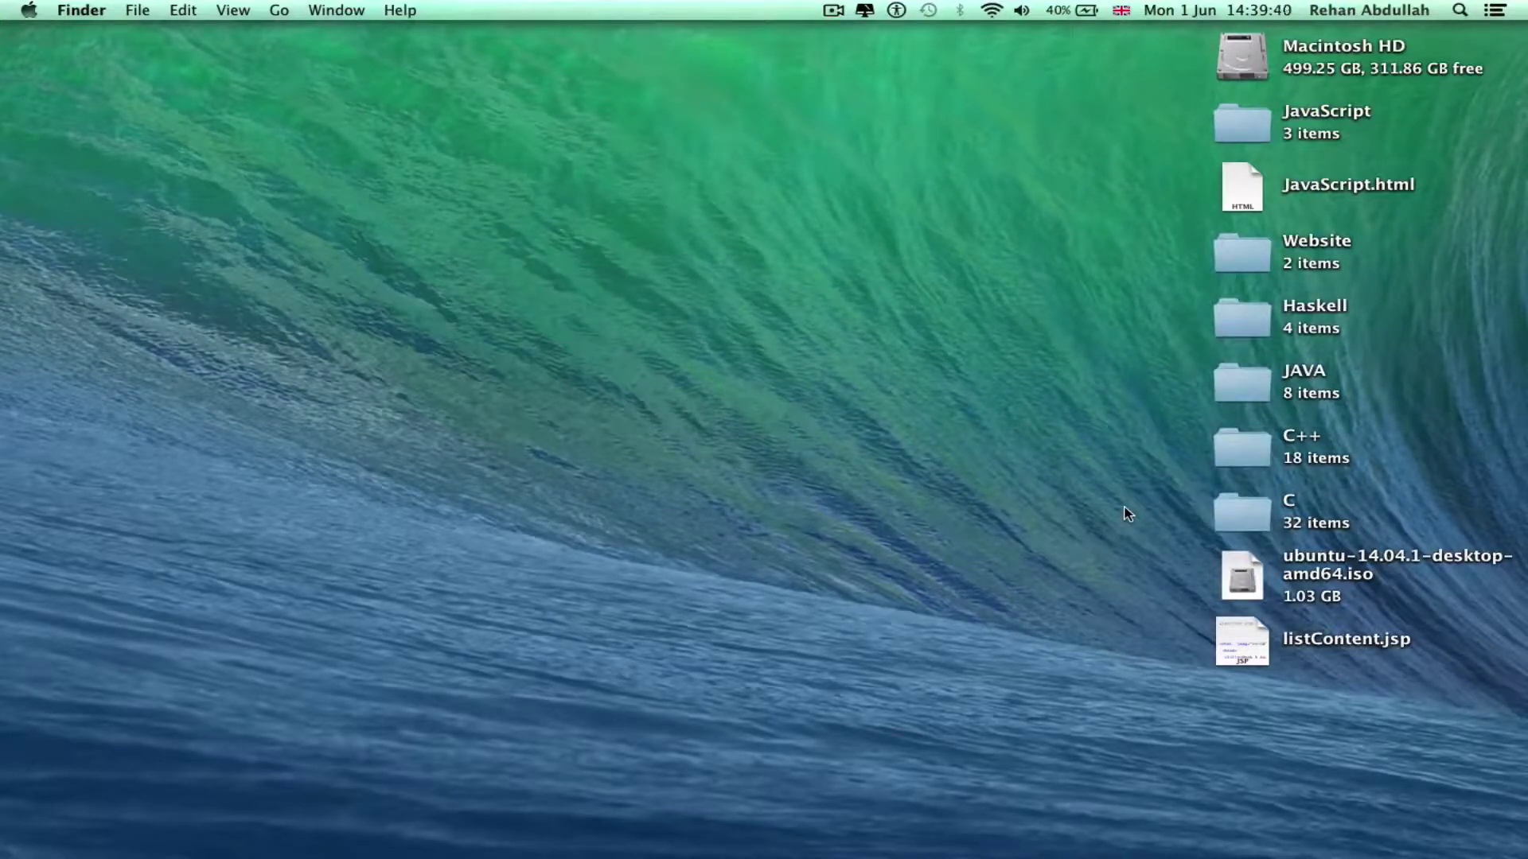
pyautogui.click(1257, 583)
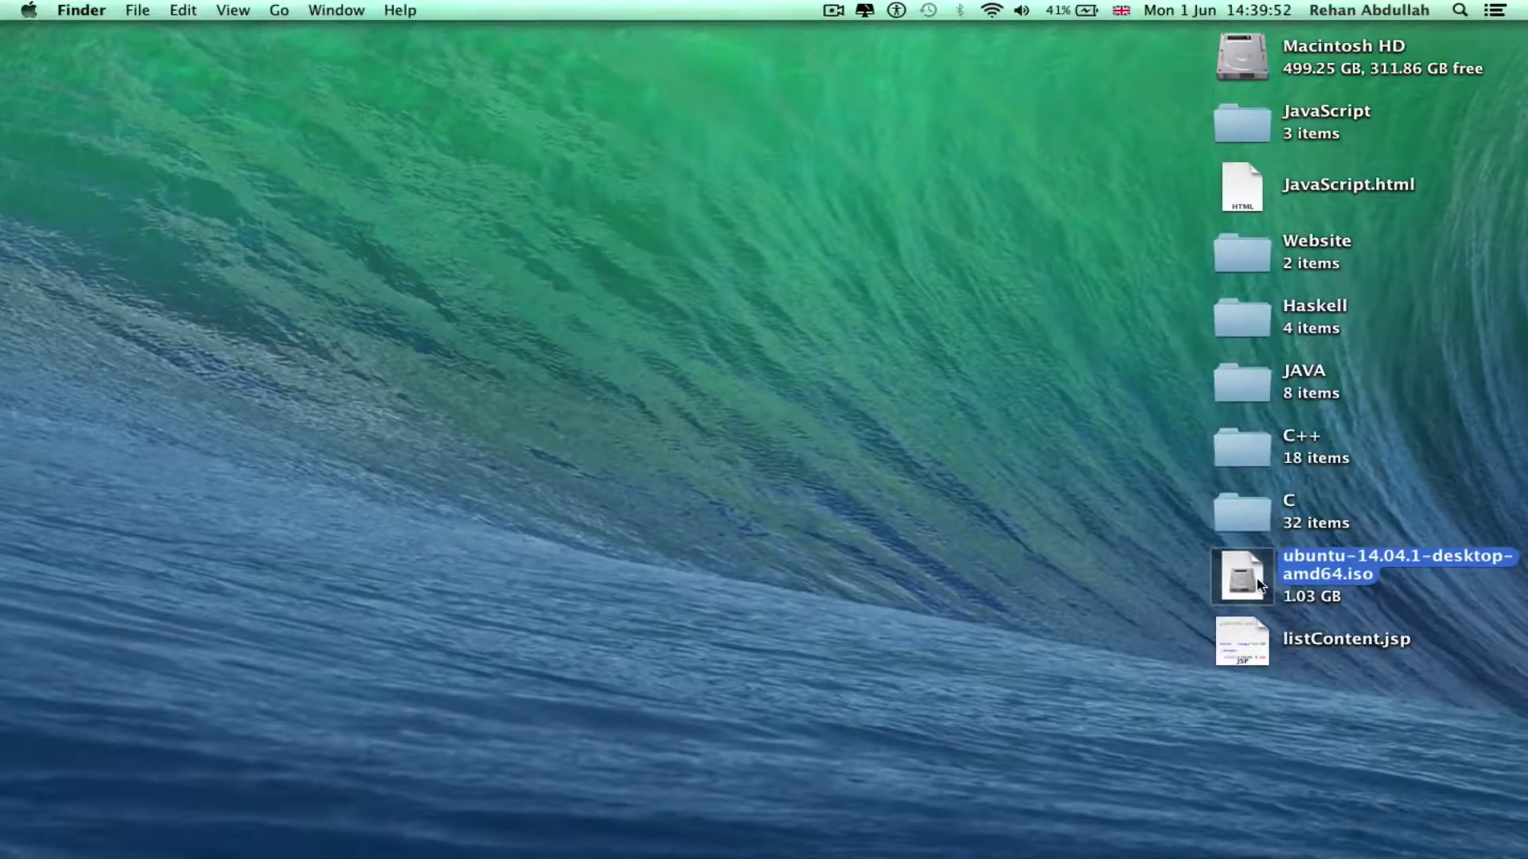
pyautogui.click(1041, 532)
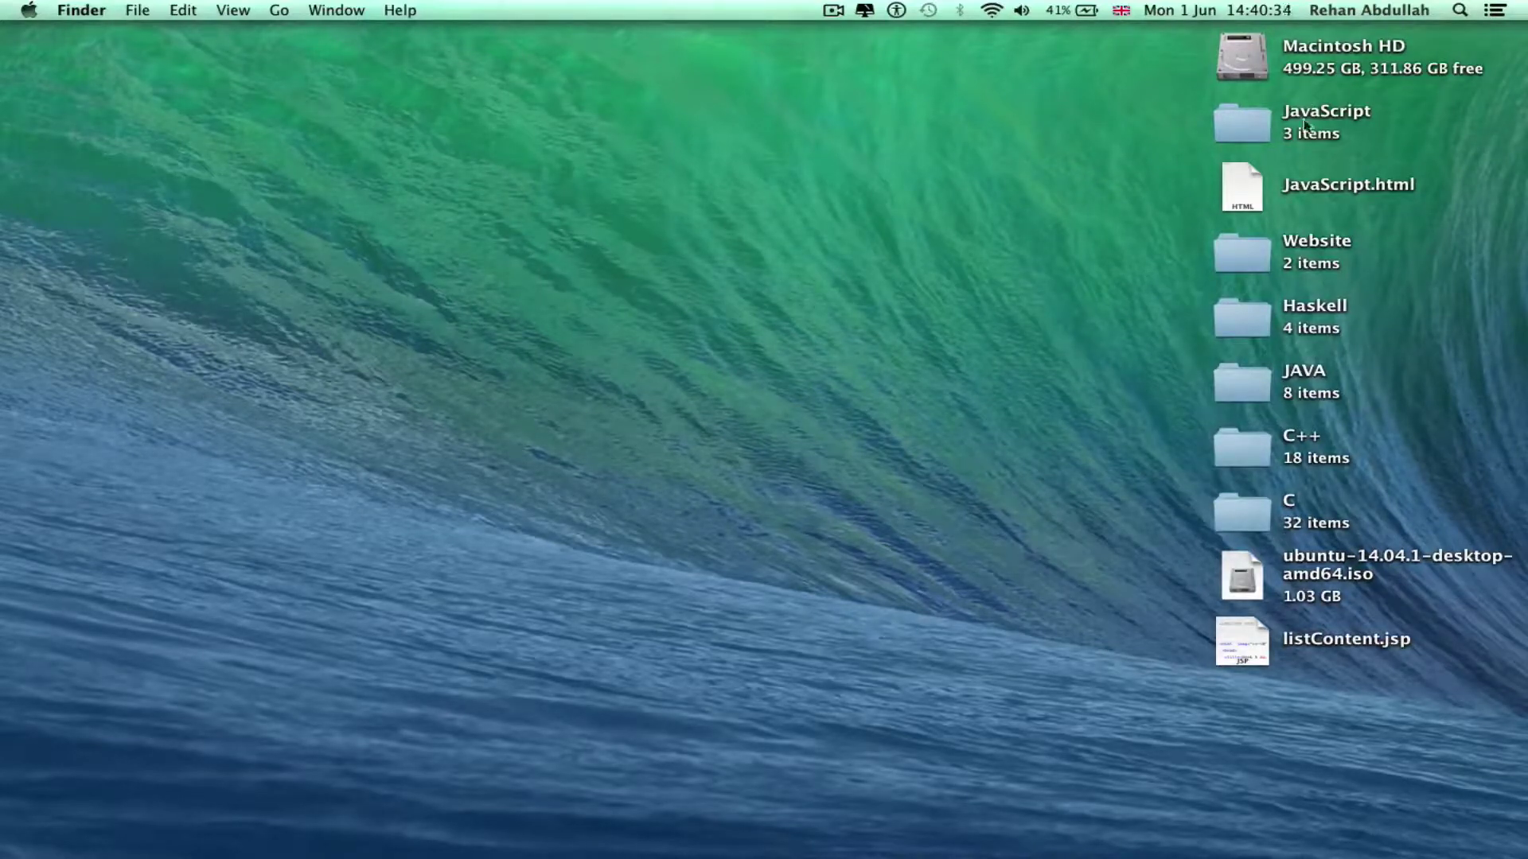
# Quick Look JavaScript.html, then open it in Firefox and close Firefox
pyautogui.click(1257, 183)
pyautogui.press('space')
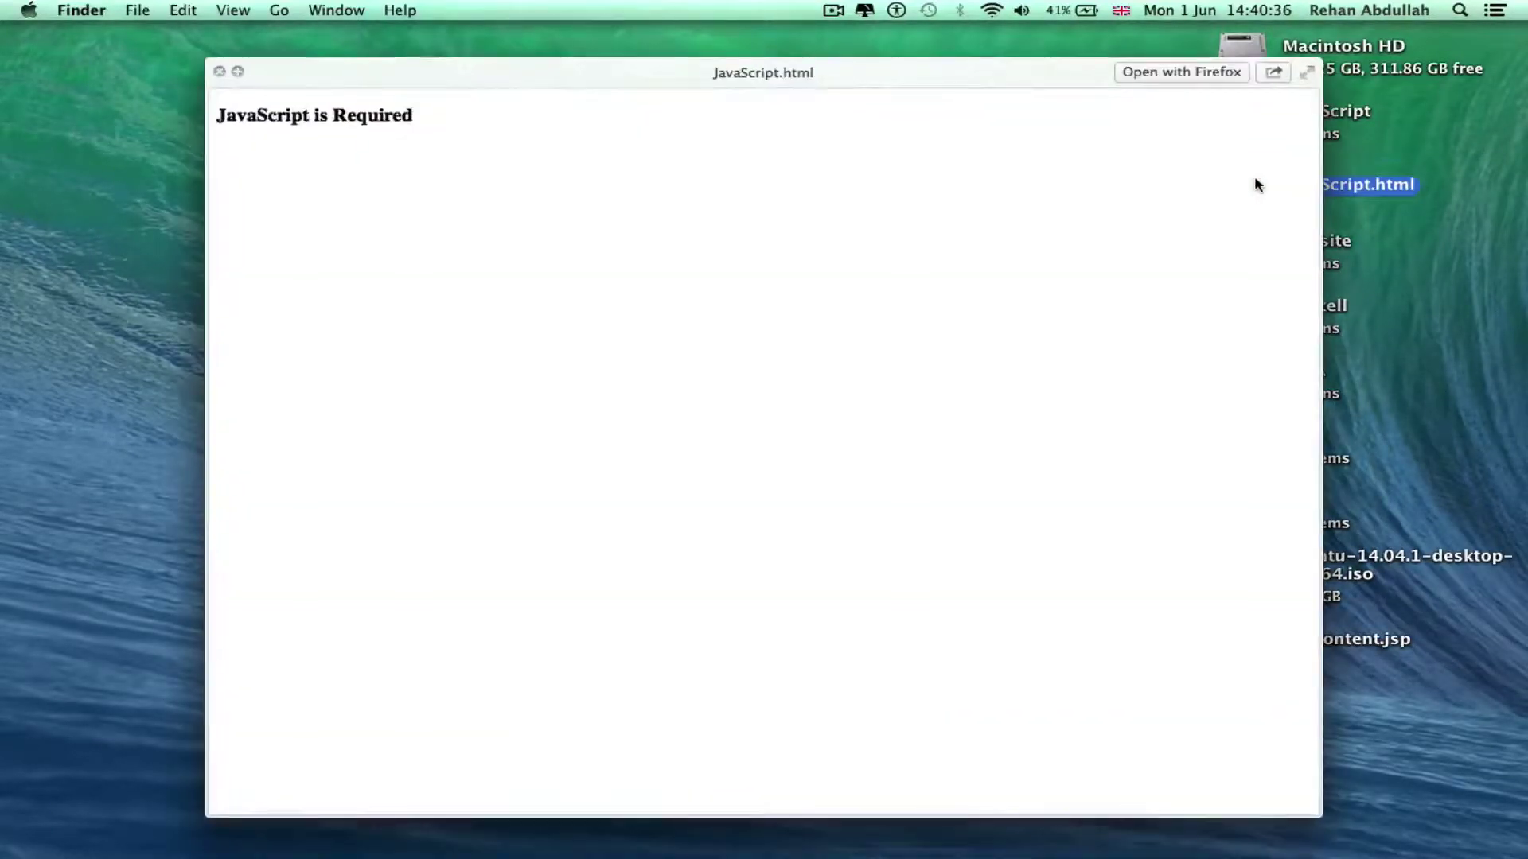
pyautogui.press('space')
pyautogui.doubleClick(1255, 183)
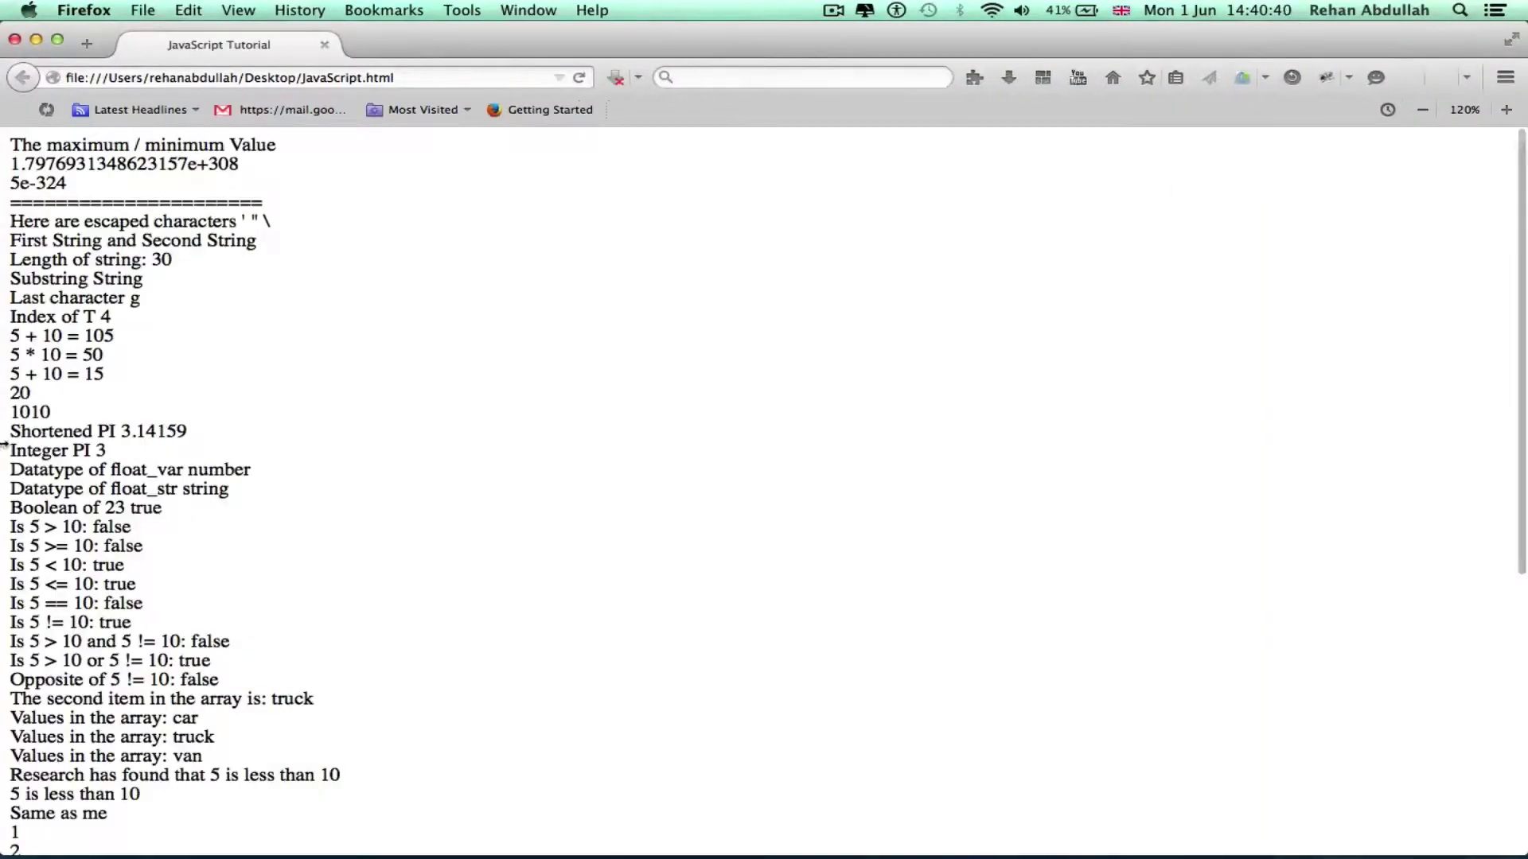
pyautogui.click(12, 39)
# Open the JavaScript folder, preview JavaScript1.html and JavaScript2.html, then close the folder
pyautogui.click(1230, 133)
pyautogui.doubleClick(1230, 133)
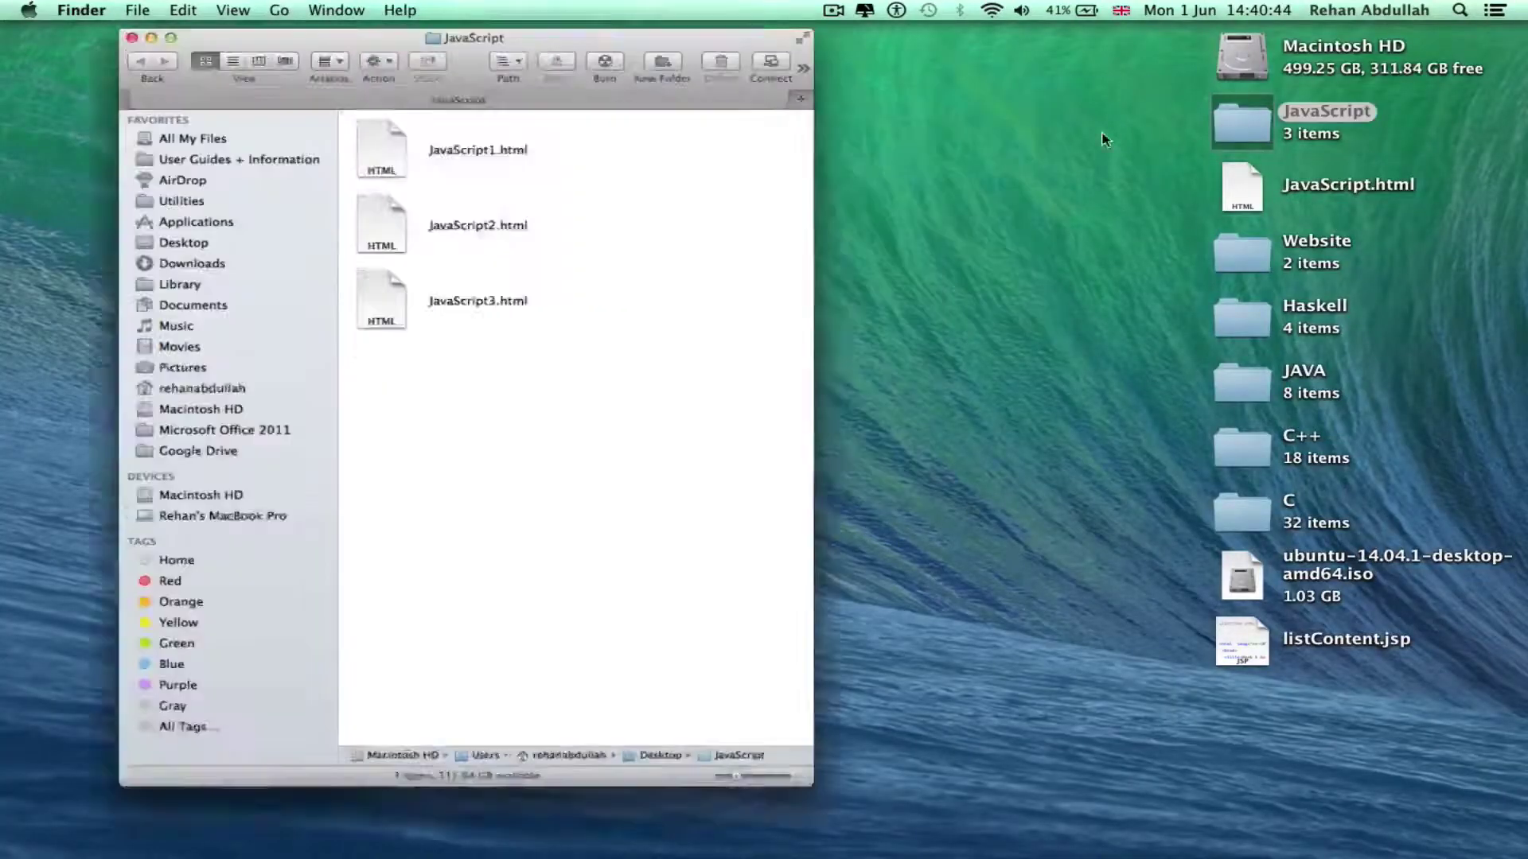
pyautogui.click(310, 151)
pyautogui.press('space')
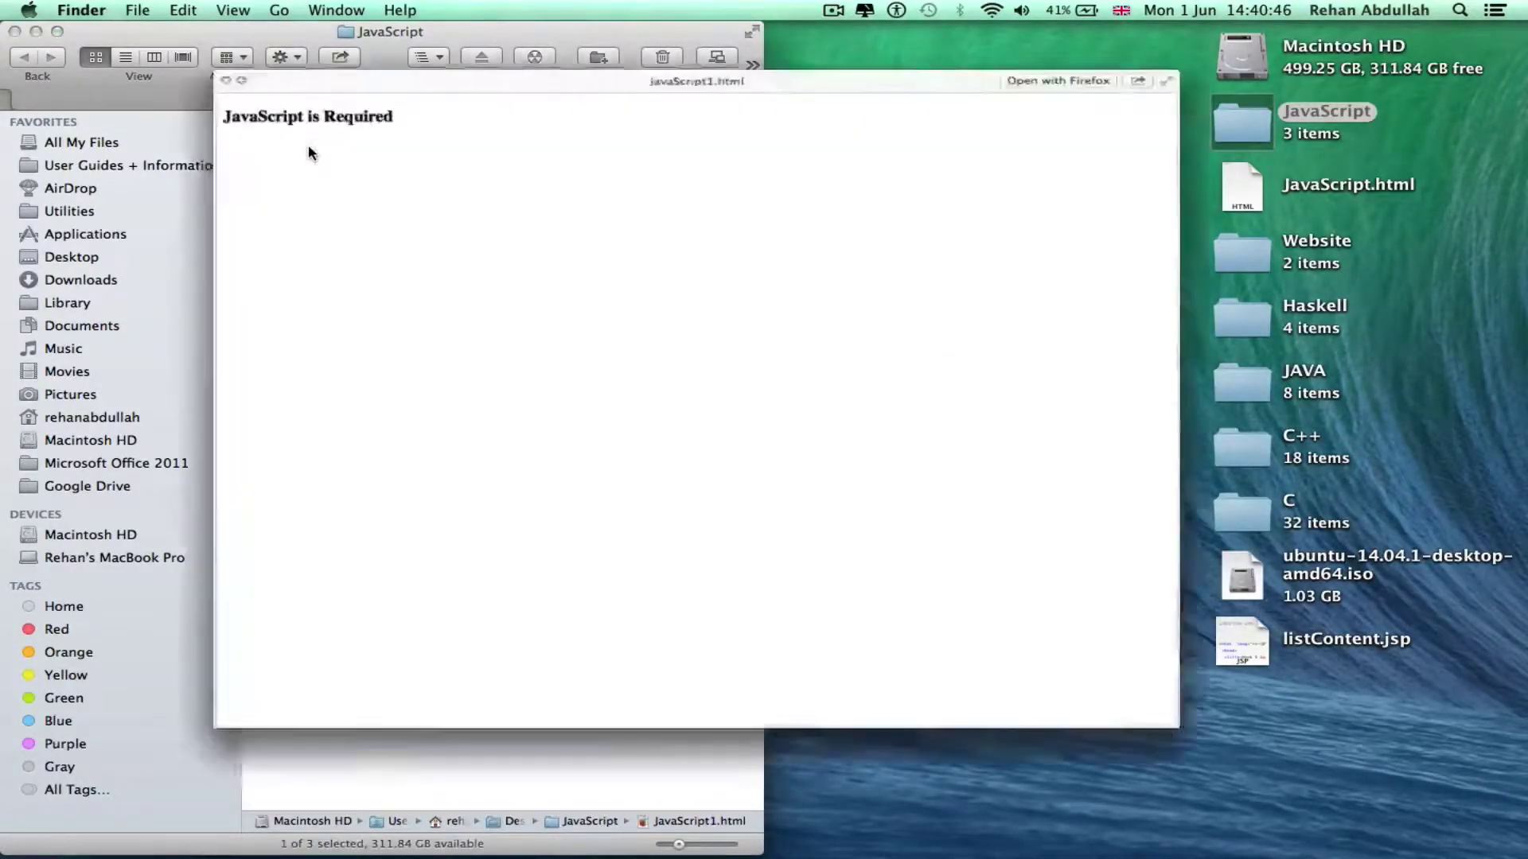
pyautogui.press('space')
pyautogui.click(284, 221)
pyautogui.press('space')
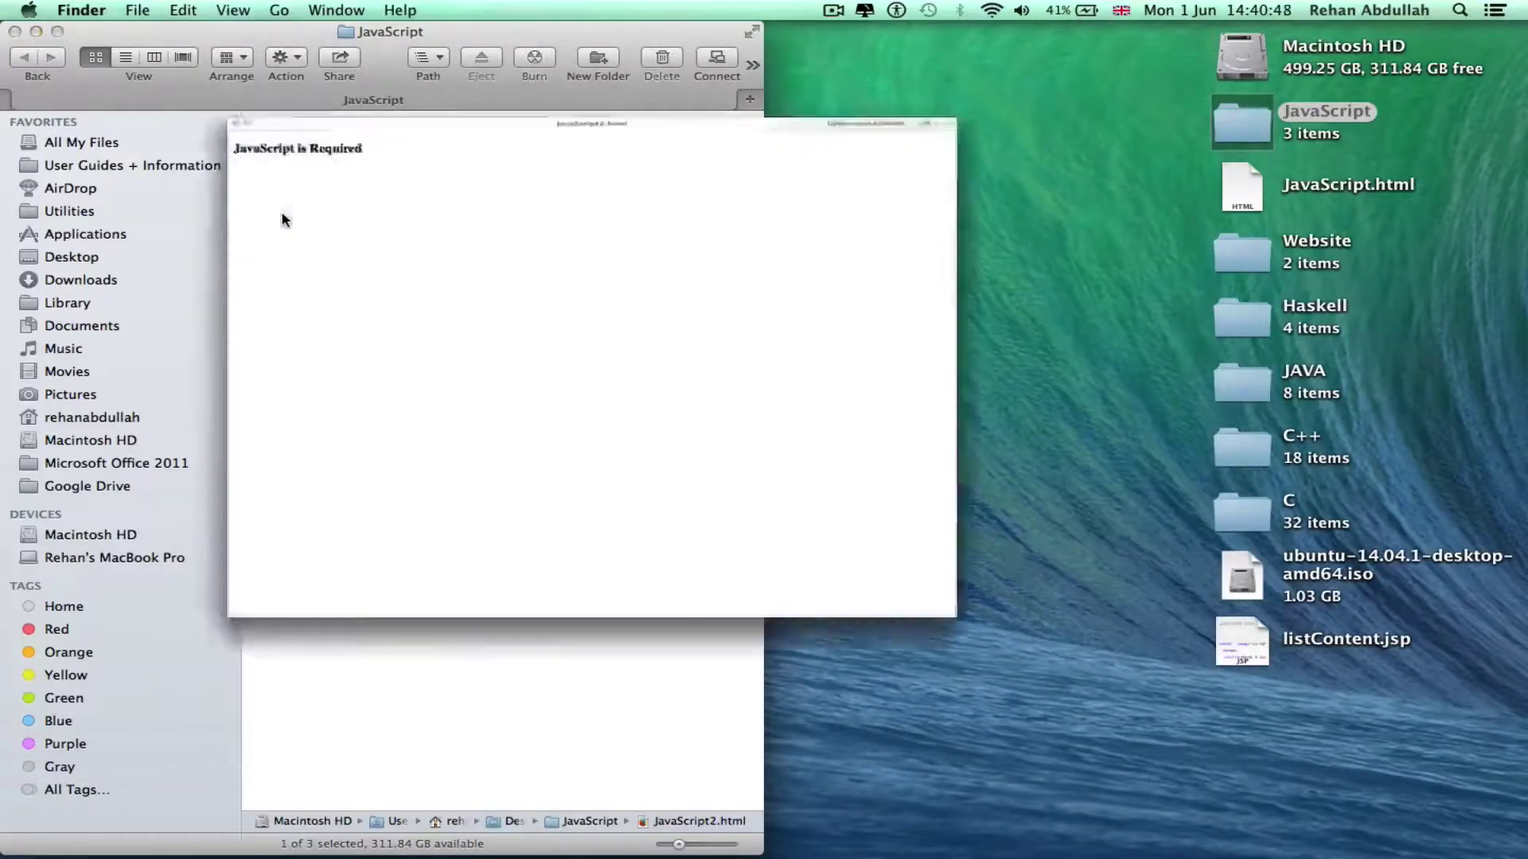
pyautogui.press('space')
pyautogui.click(14, 31)
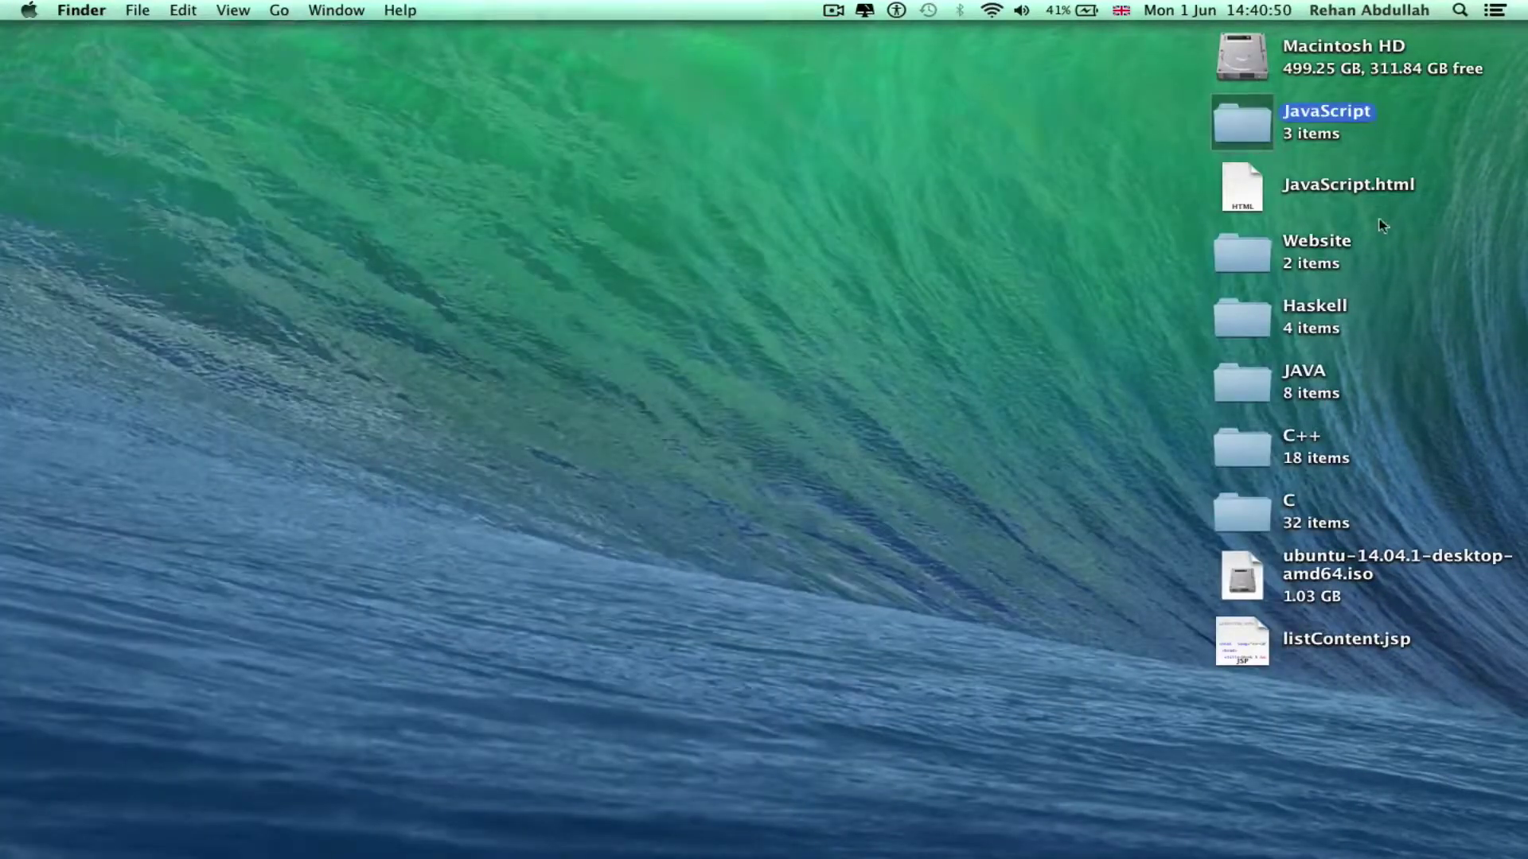
# Open the Haskell folder, preview Script101.hs through Script104.hs, then close the folder
pyautogui.click(1248, 316)
pyautogui.doubleClick(1248, 317)
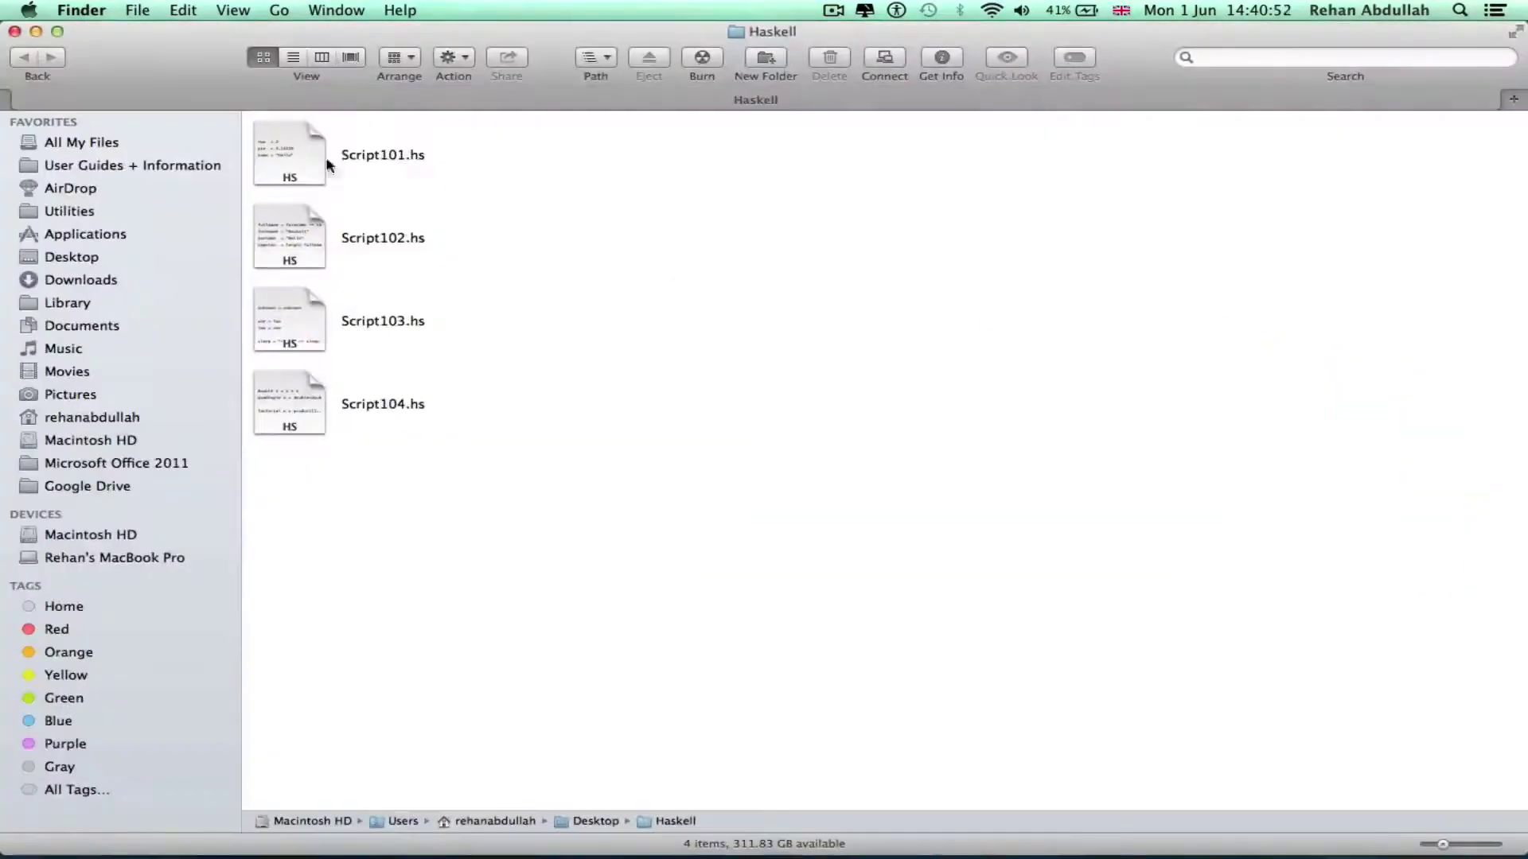
pyautogui.click(296, 151)
pyautogui.press('space')
pyautogui.press('Down')
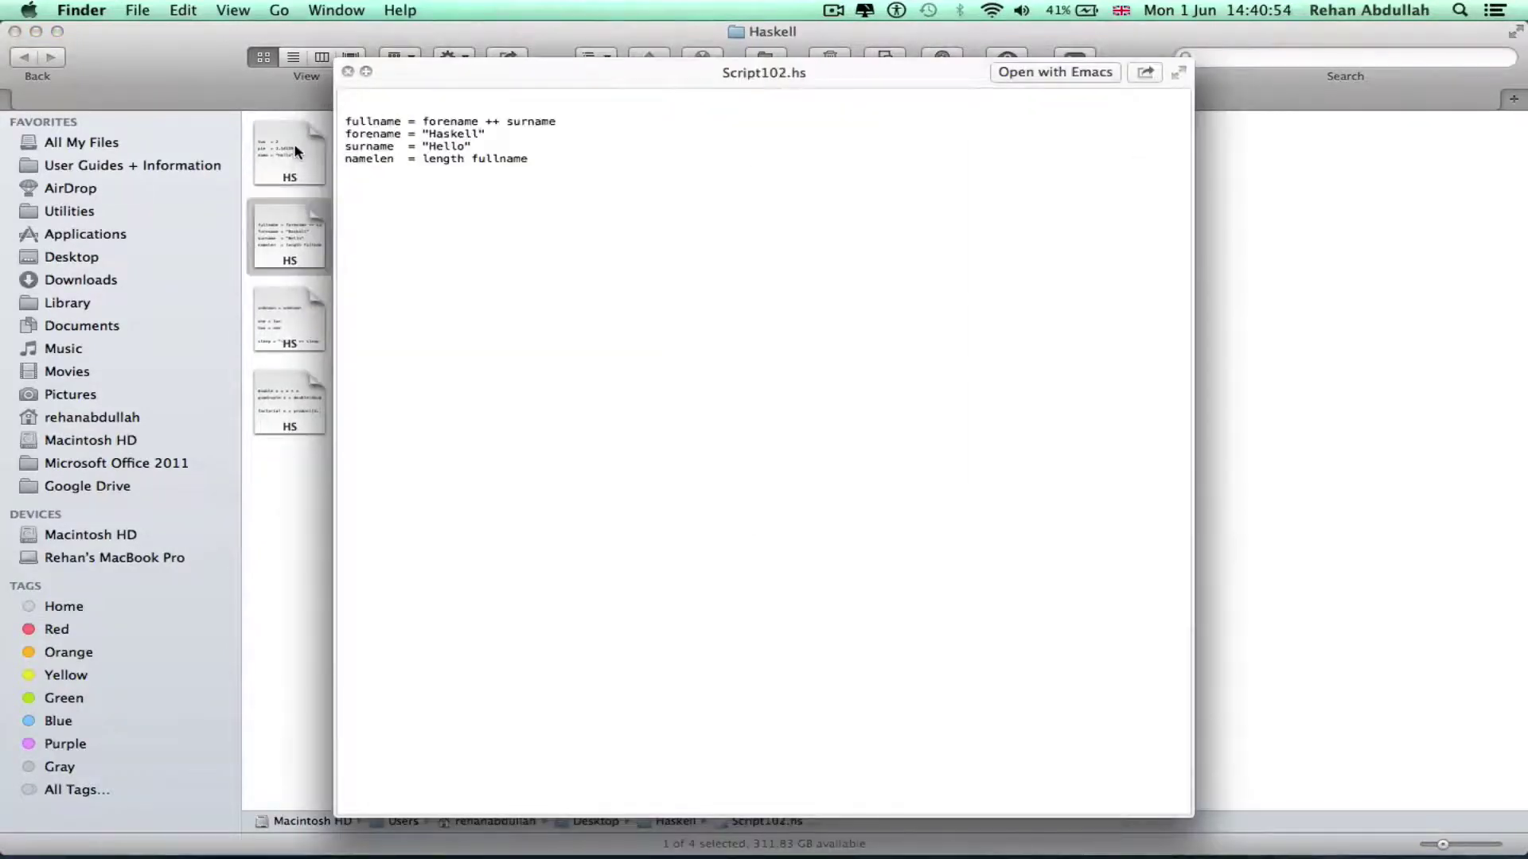
pyautogui.press('Down')
pyautogui.press('Down')
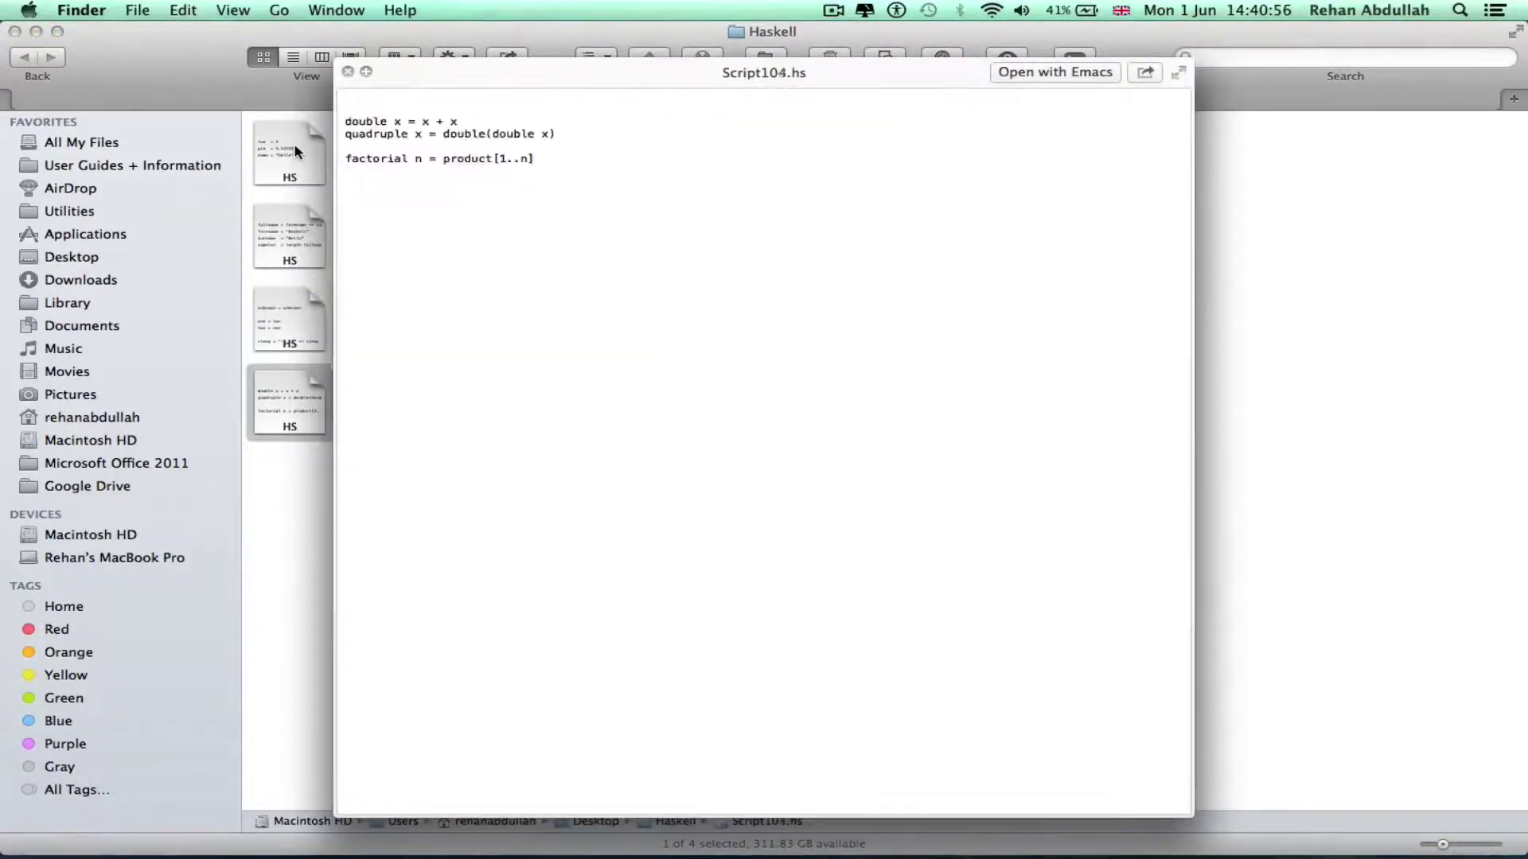
pyautogui.press('Up')
pyautogui.press('Up')
pyautogui.press('Up')
pyautogui.press('Down')
pyautogui.press('Down')
pyautogui.press('Down')
pyautogui.press('space')
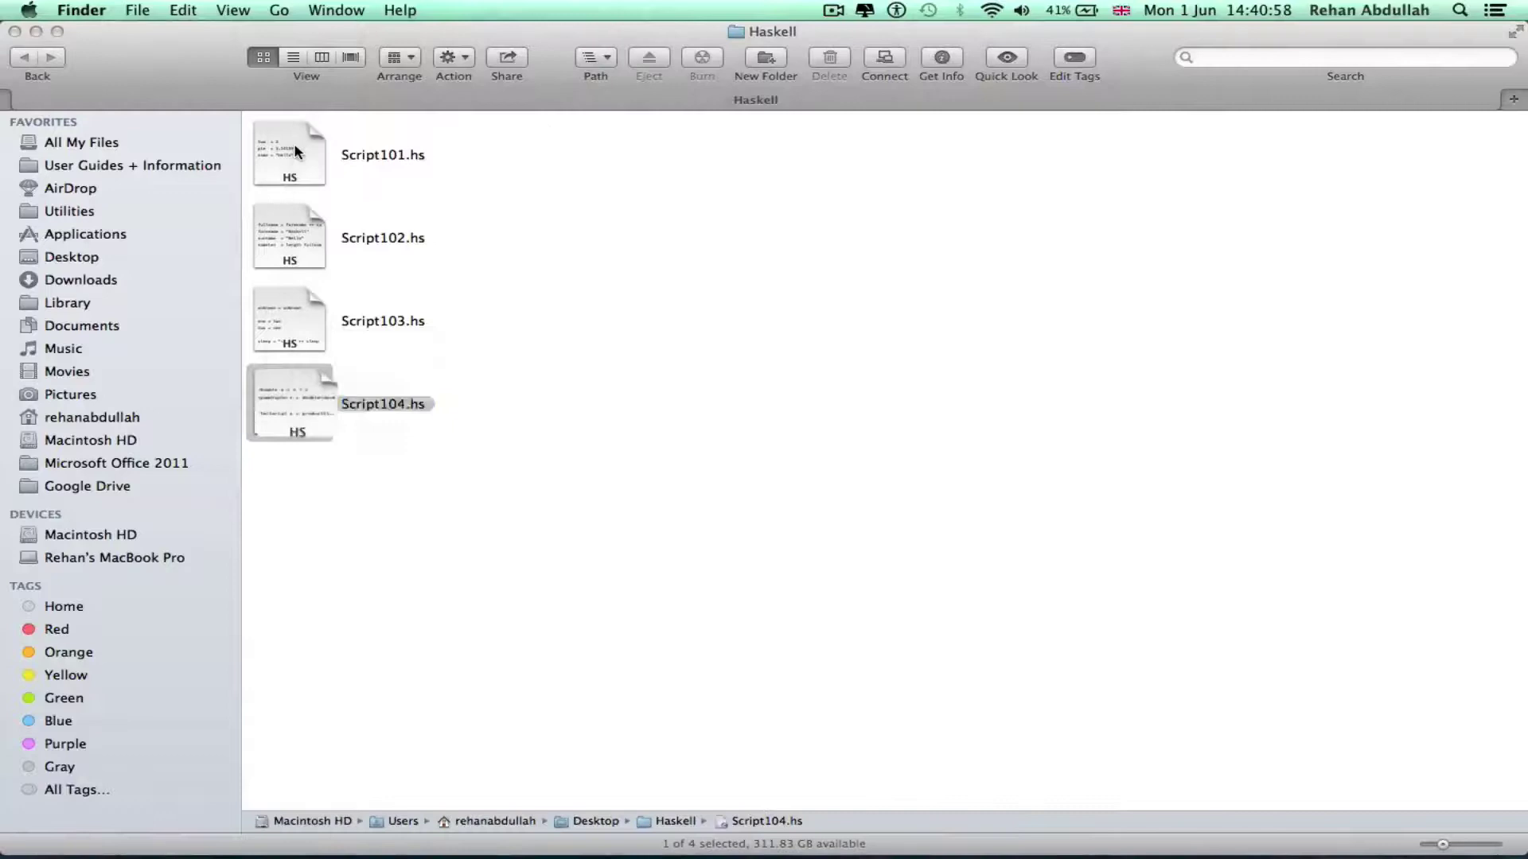
pyautogui.click(15, 31)
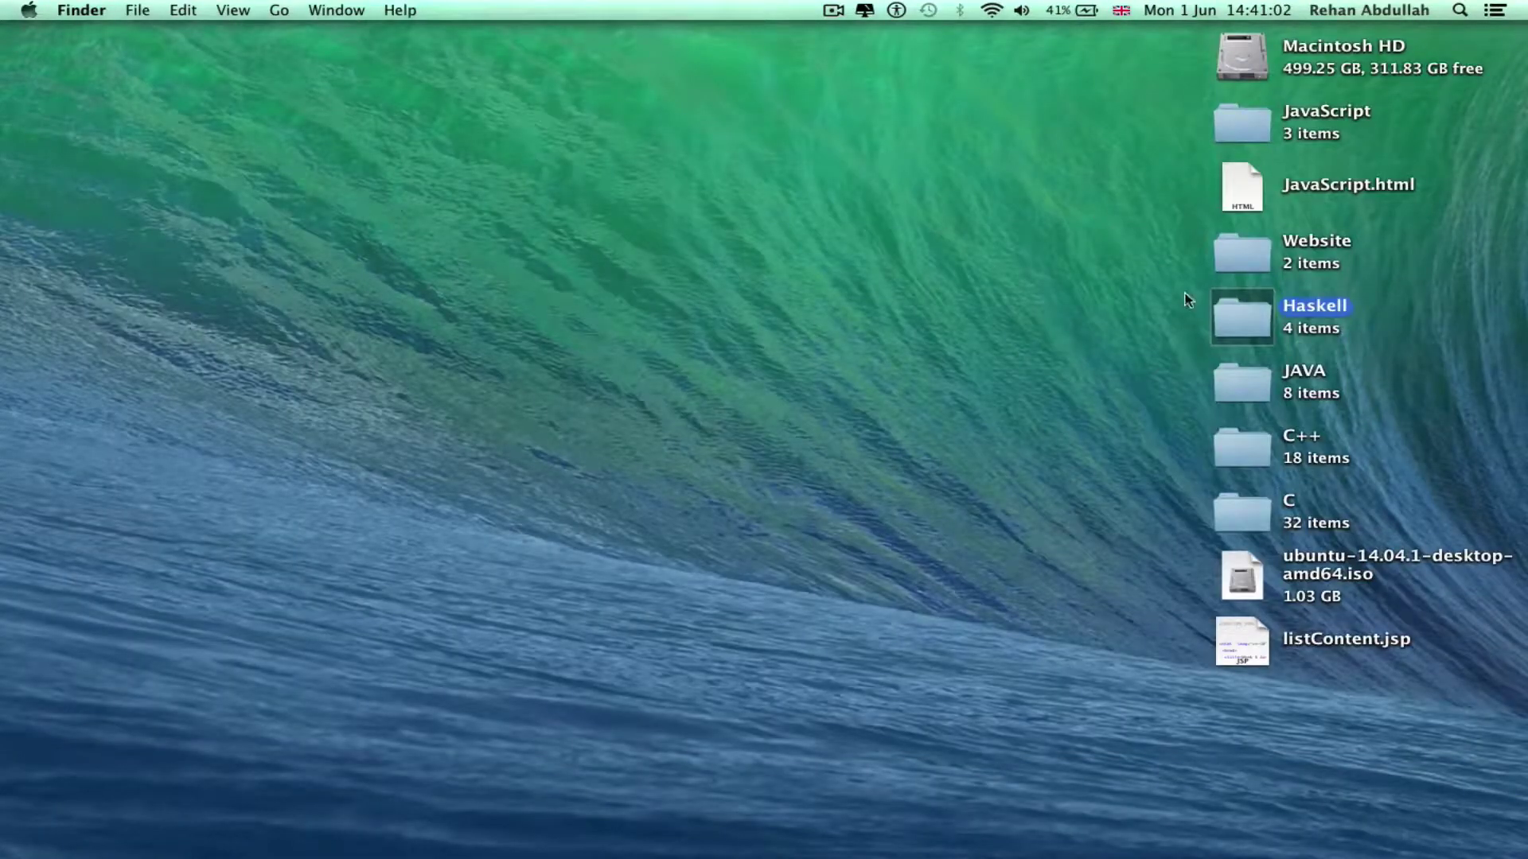
# Preview listContent.jsp on the desktop, then select and deselect the ubuntu ISO
pyautogui.click(1247, 633)
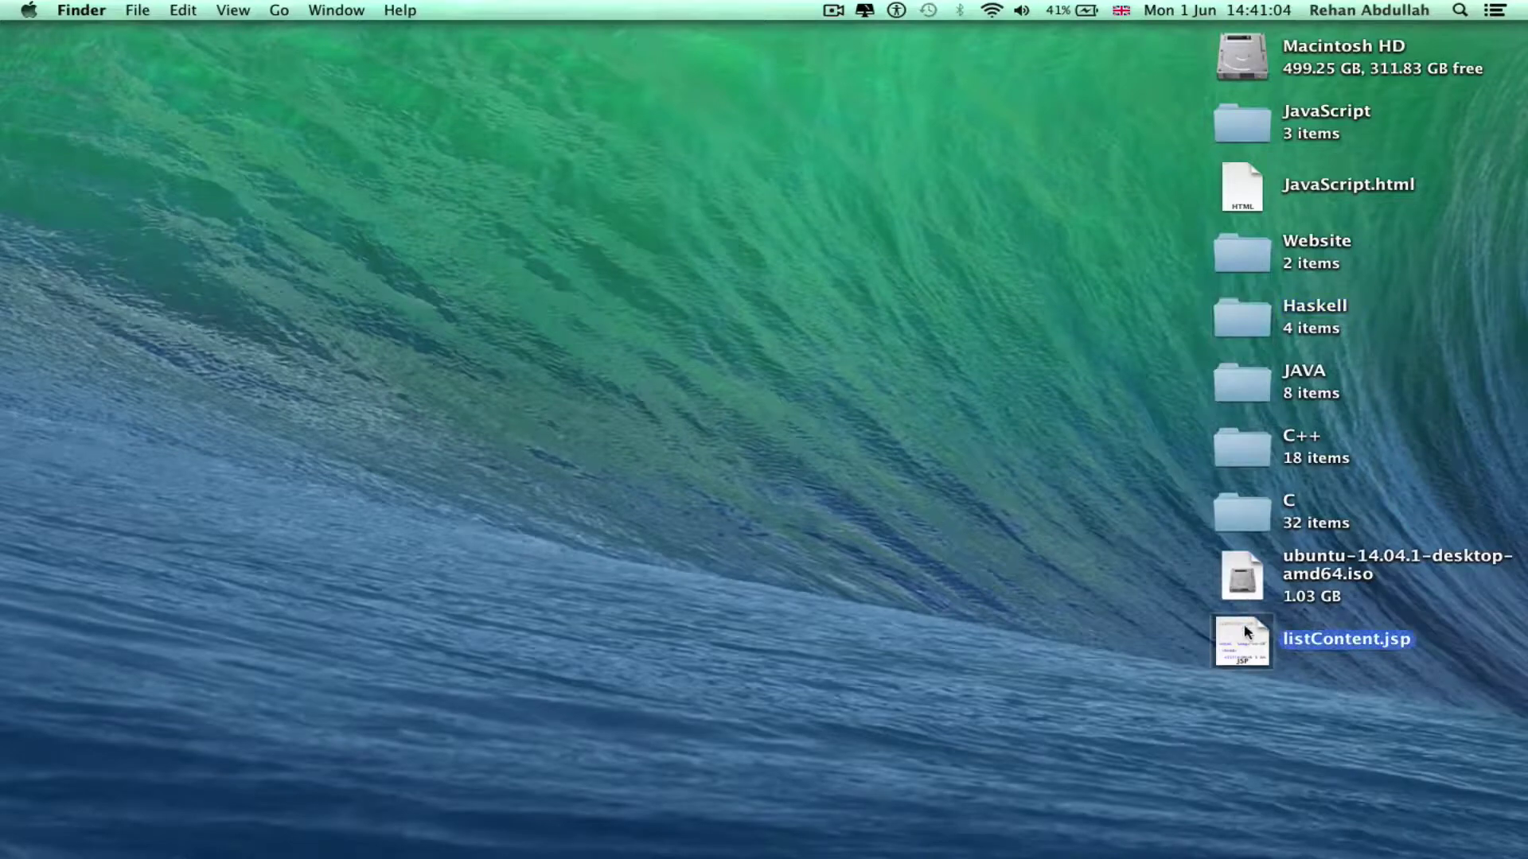
pyautogui.press('space')
pyautogui.press('space')
pyautogui.click(1039, 510)
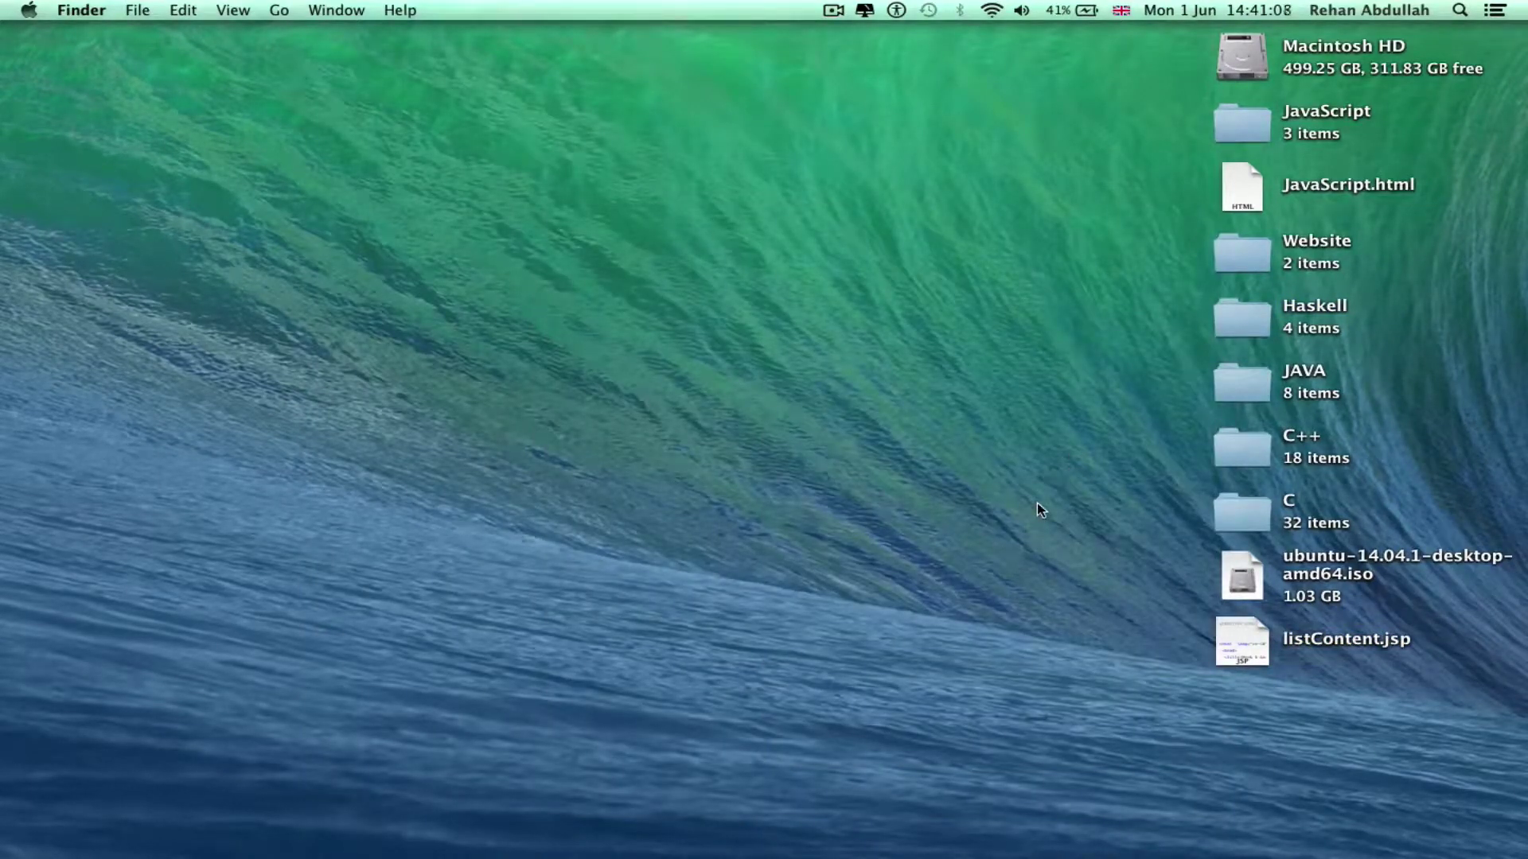
pyautogui.click(1239, 571)
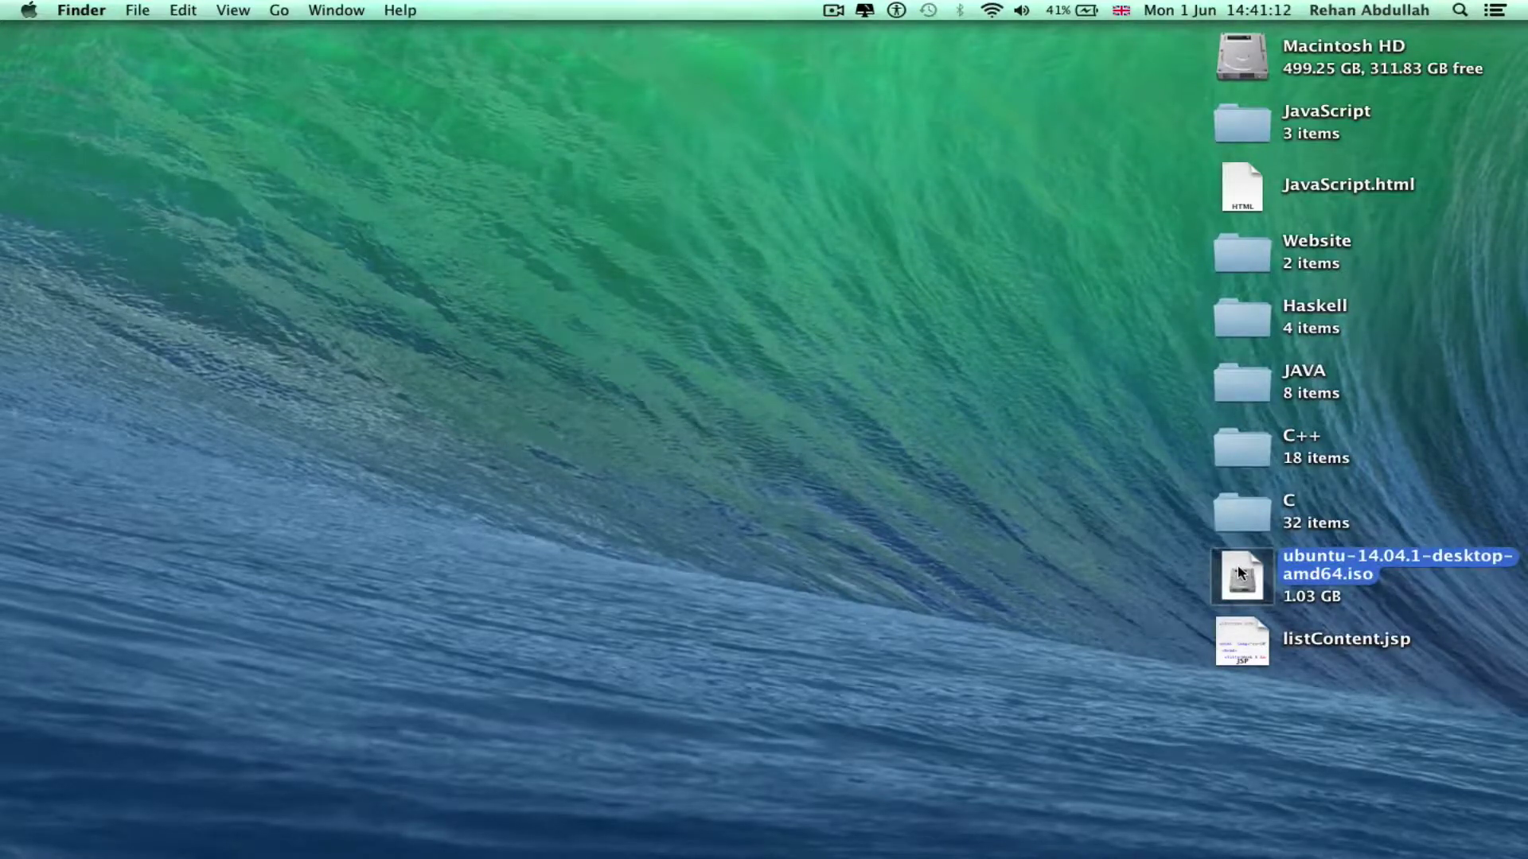
pyautogui.click(1090, 587)
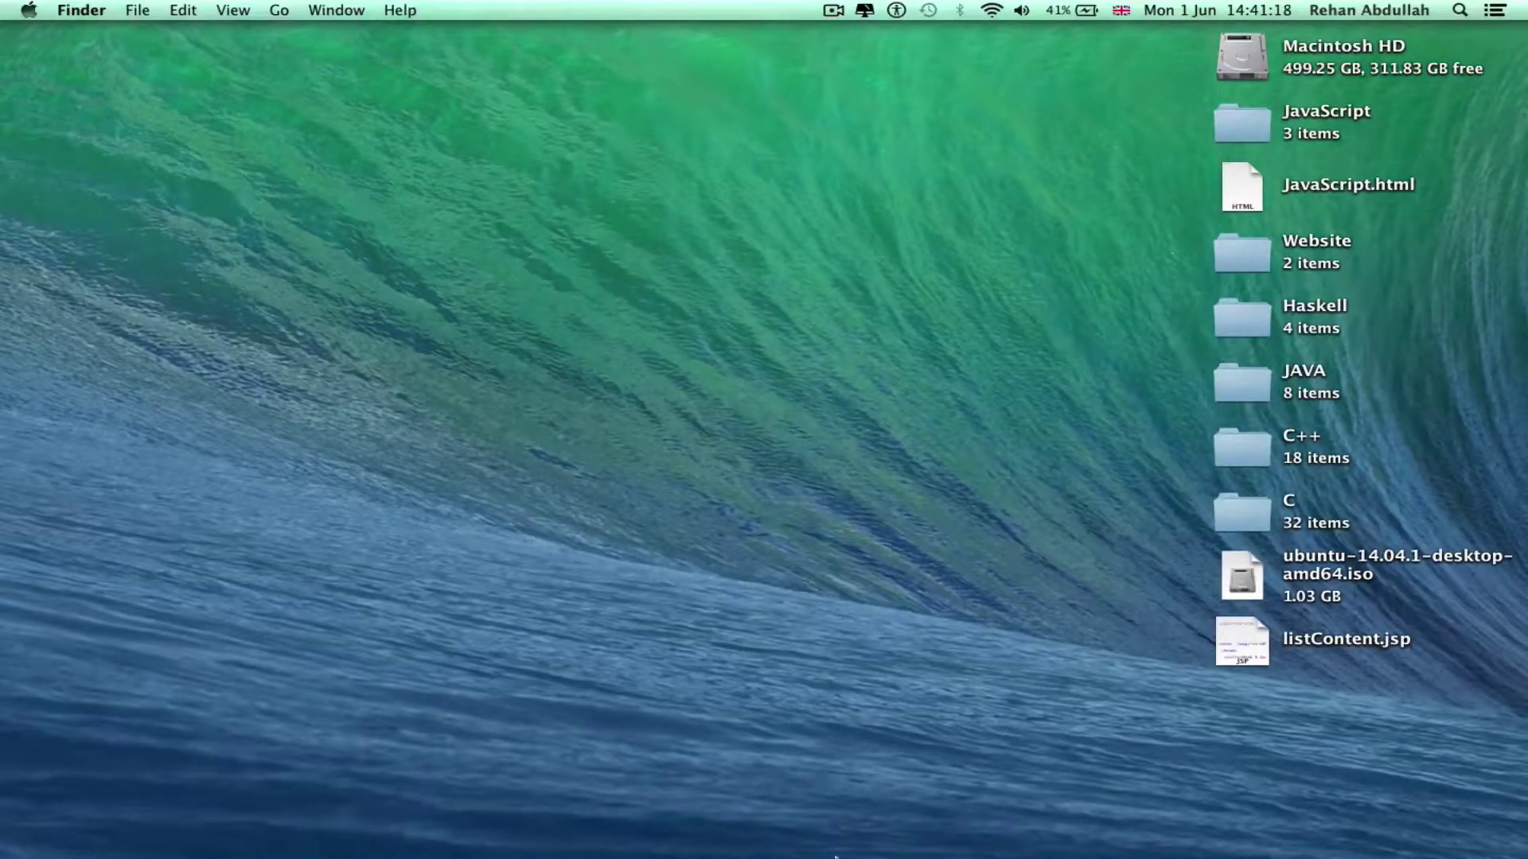
# Open a new Finder window on the home folder and browse Applications and Desktop
pyautogui.moveTo(831, 856)
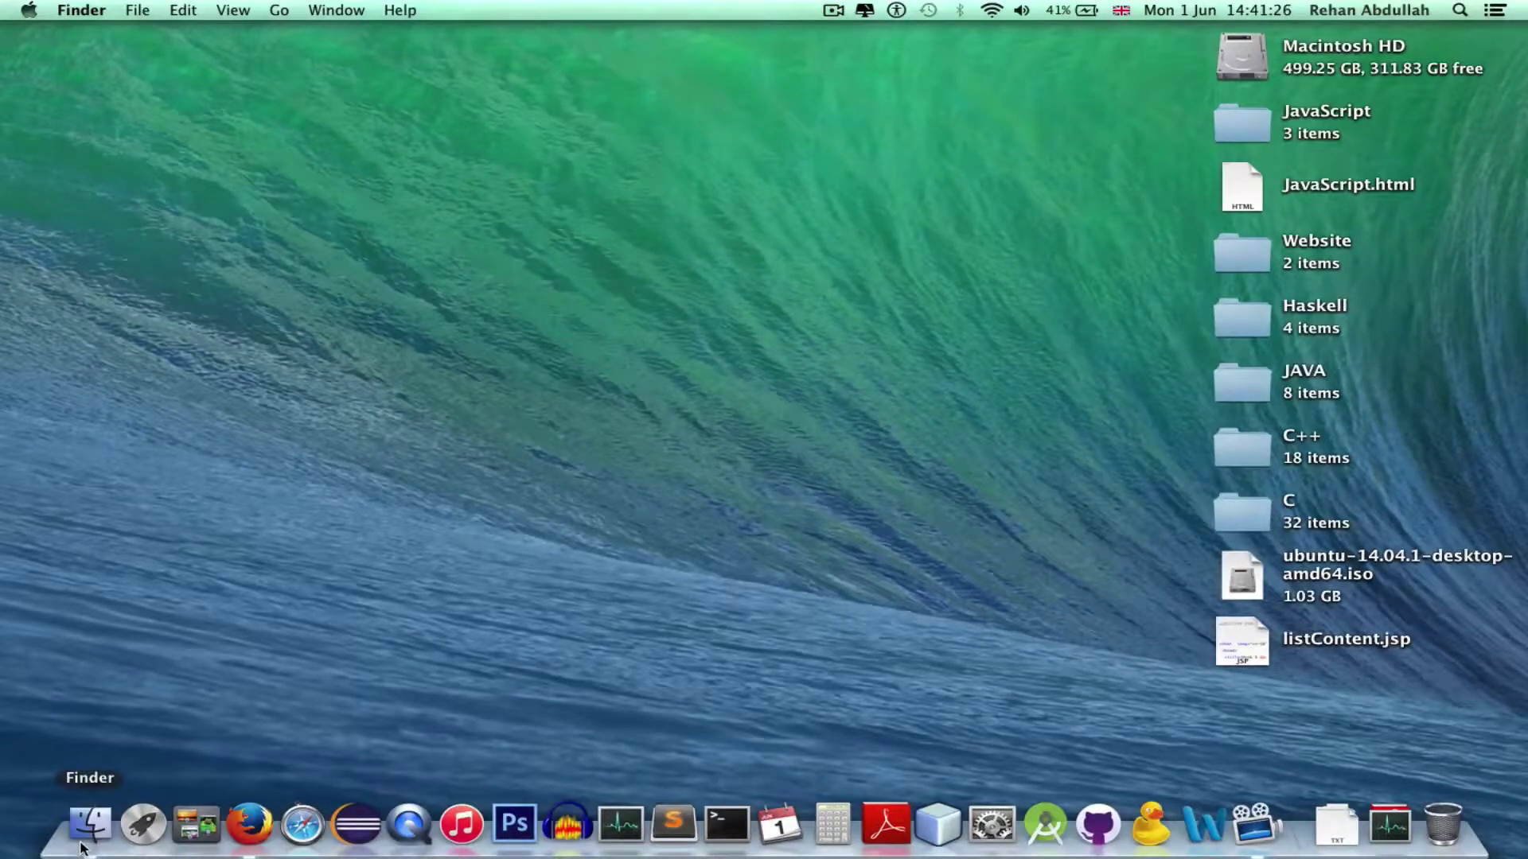
pyautogui.click(90, 835)
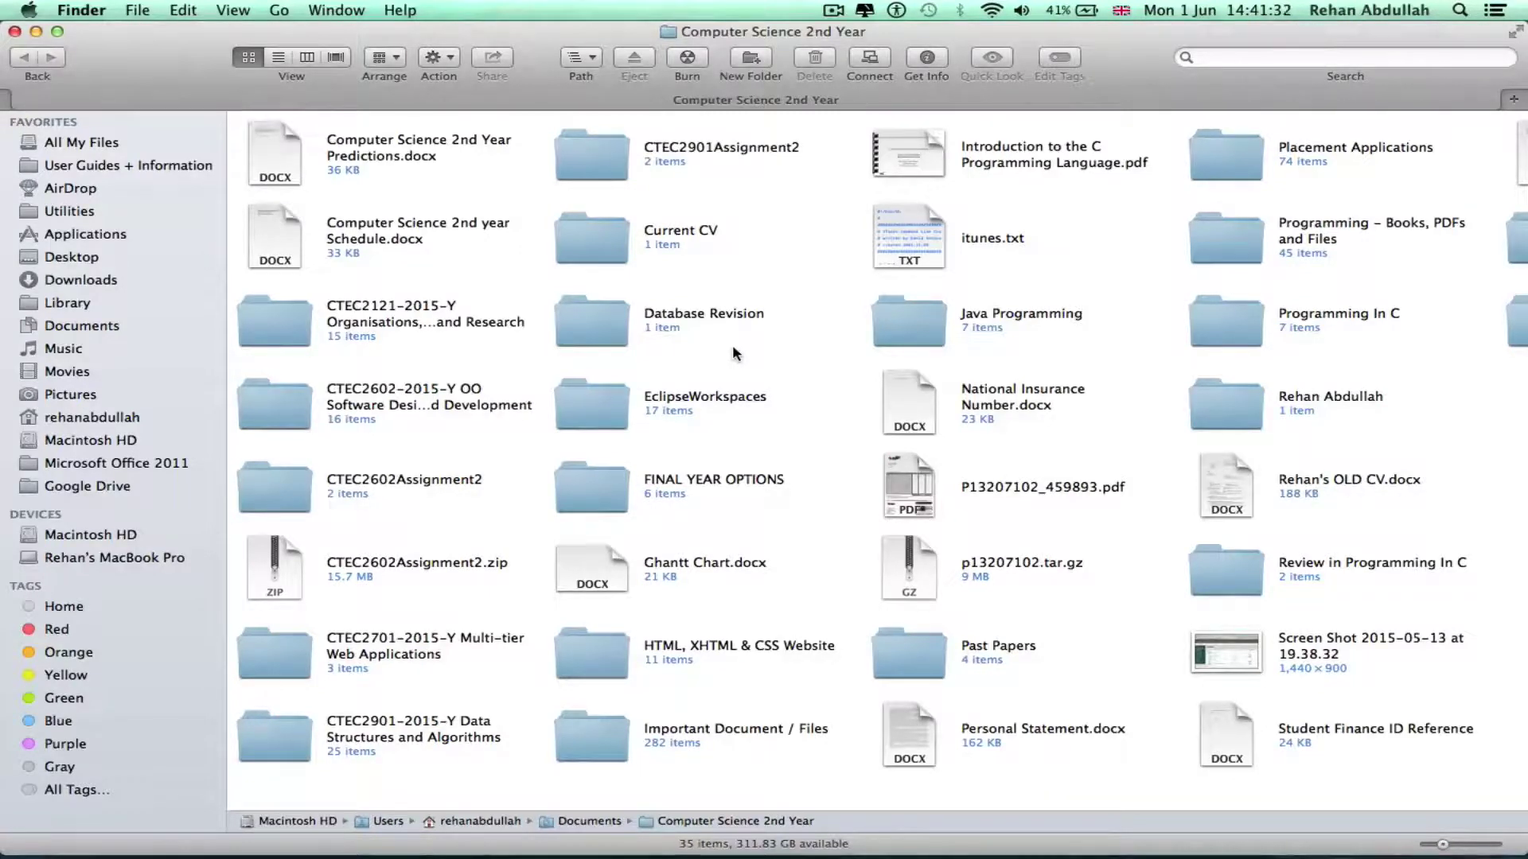
pyautogui.click(93, 418)
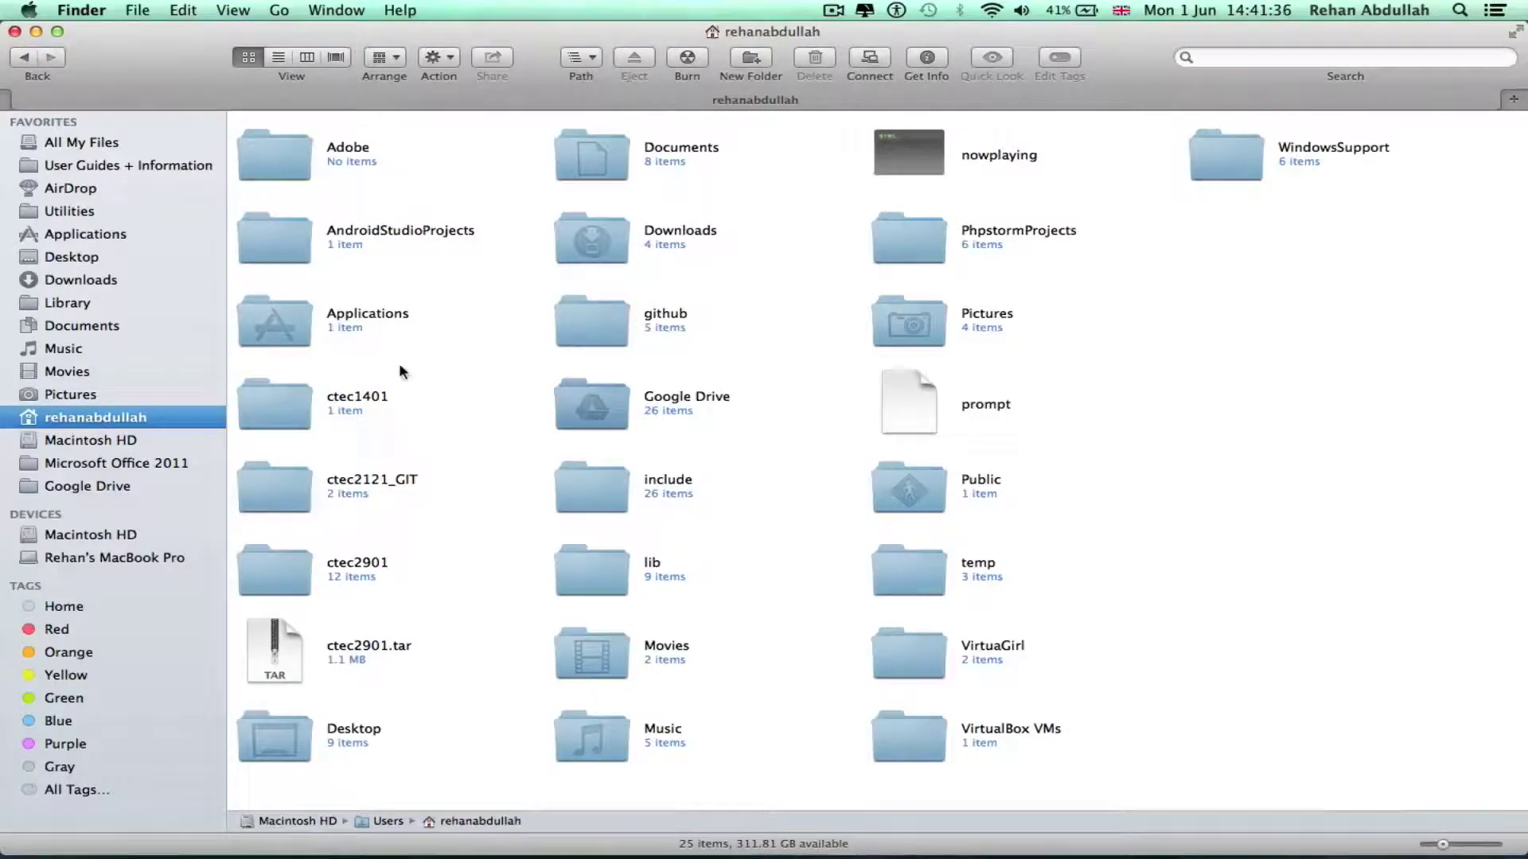
pyautogui.click(198, 122)
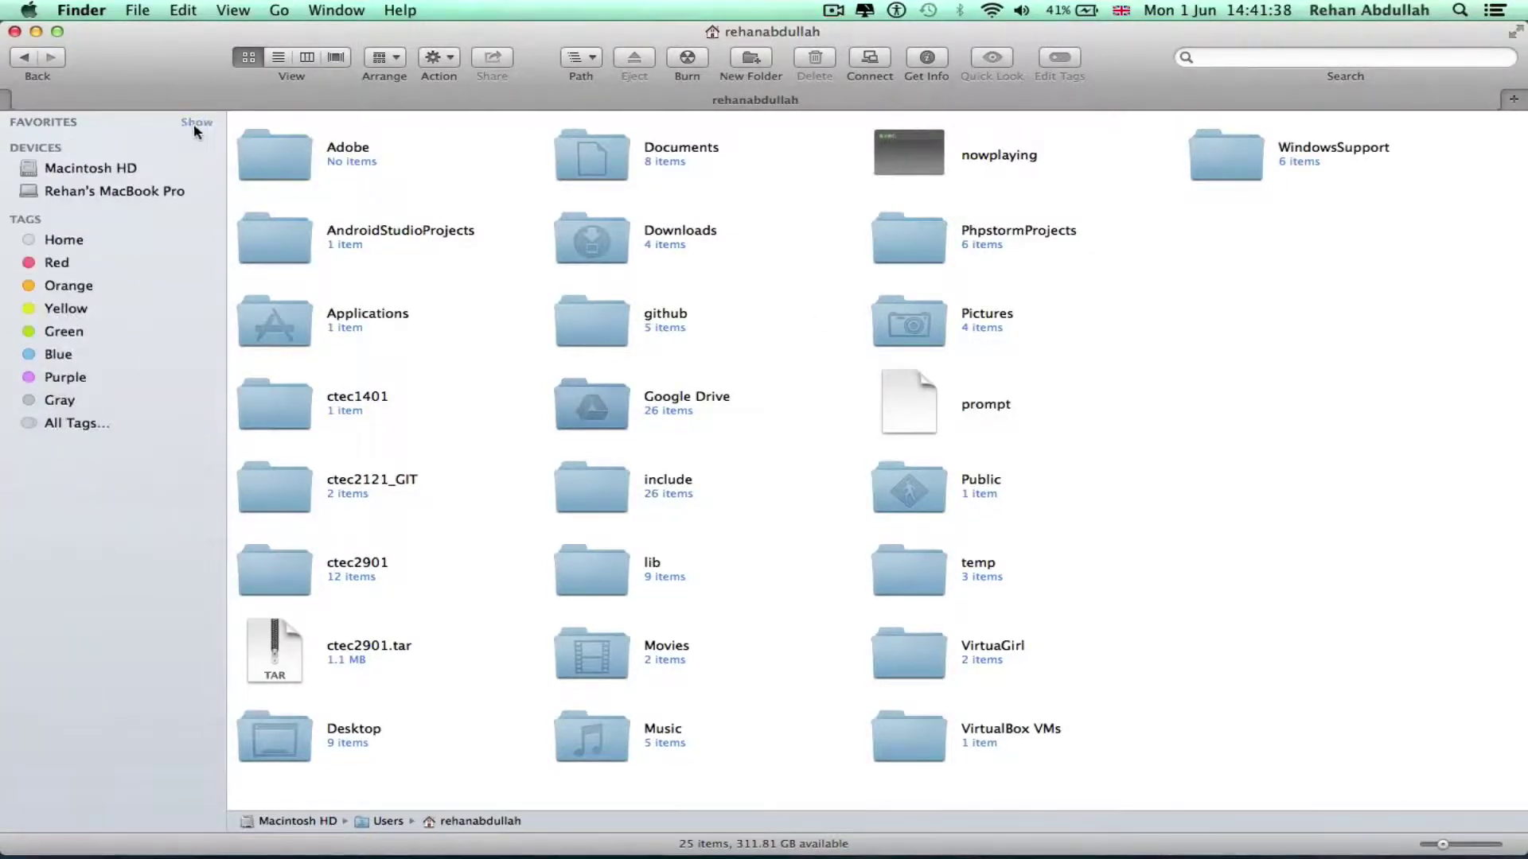
pyautogui.click(199, 122)
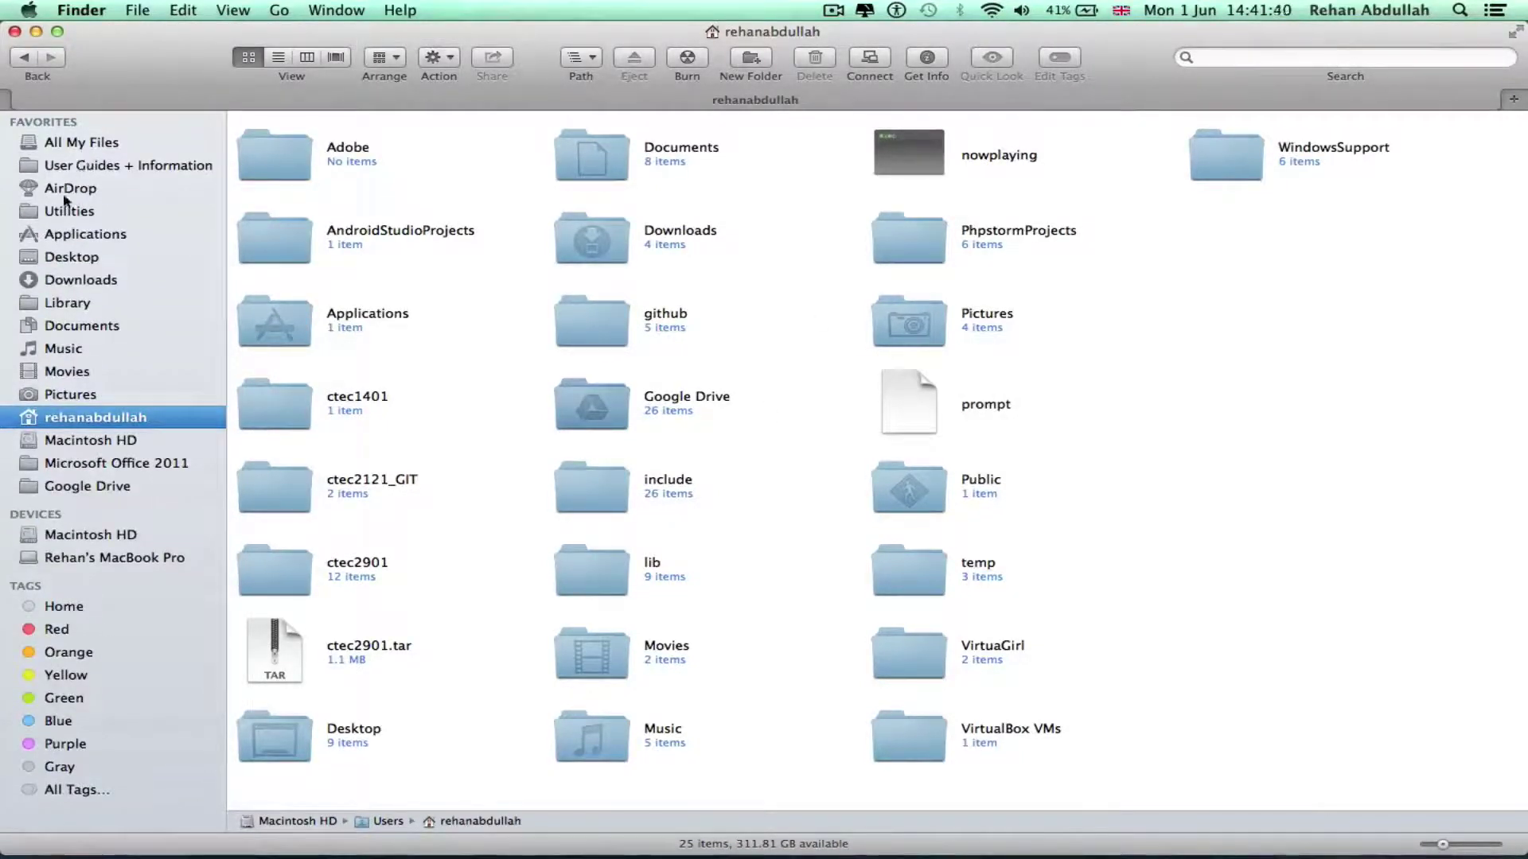
pyautogui.click(63, 236)
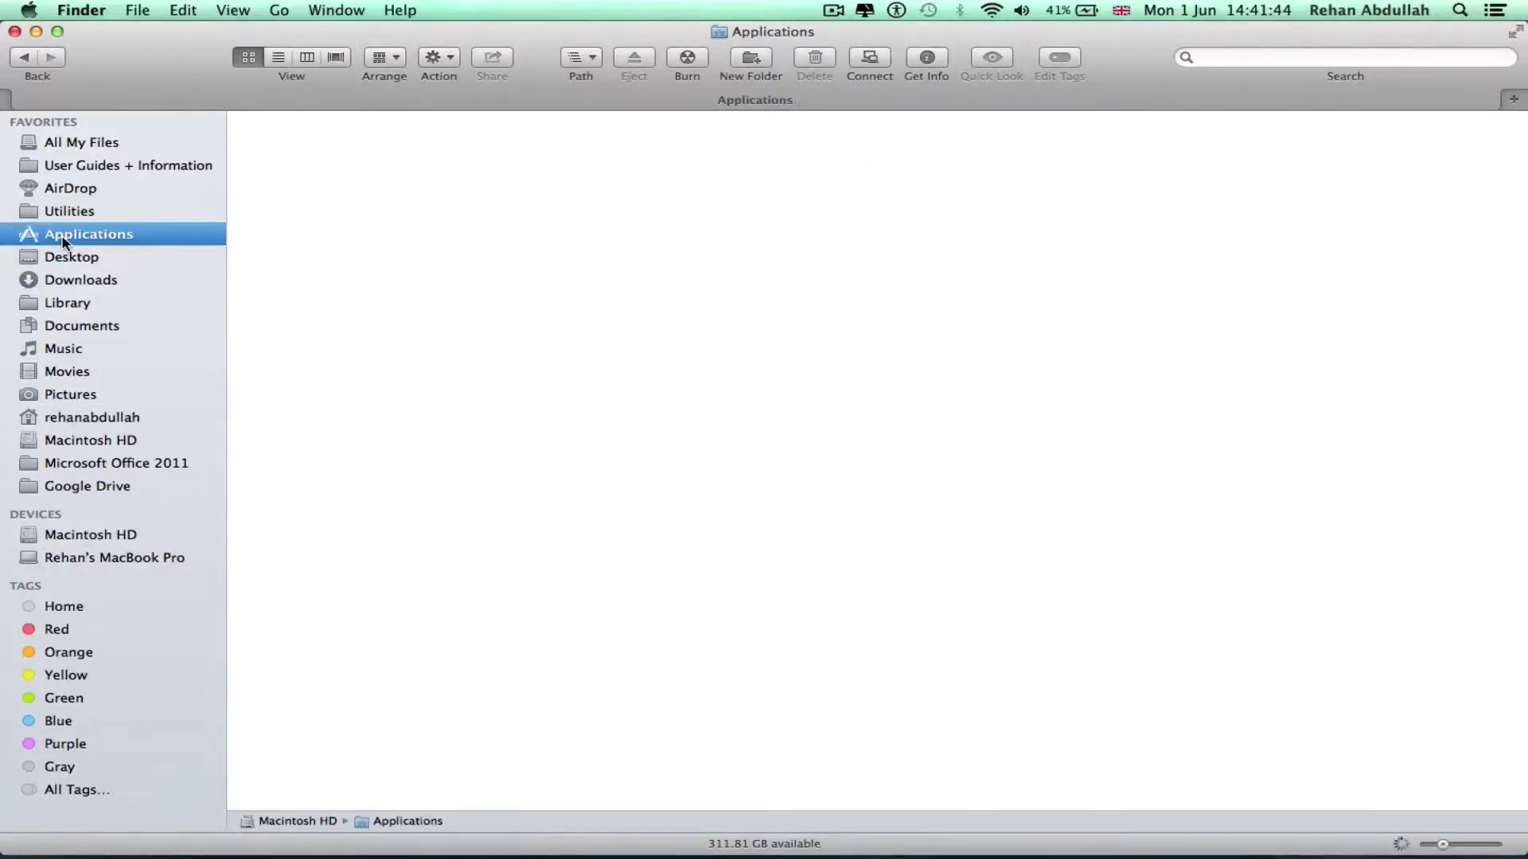
pyautogui.click(70, 262)
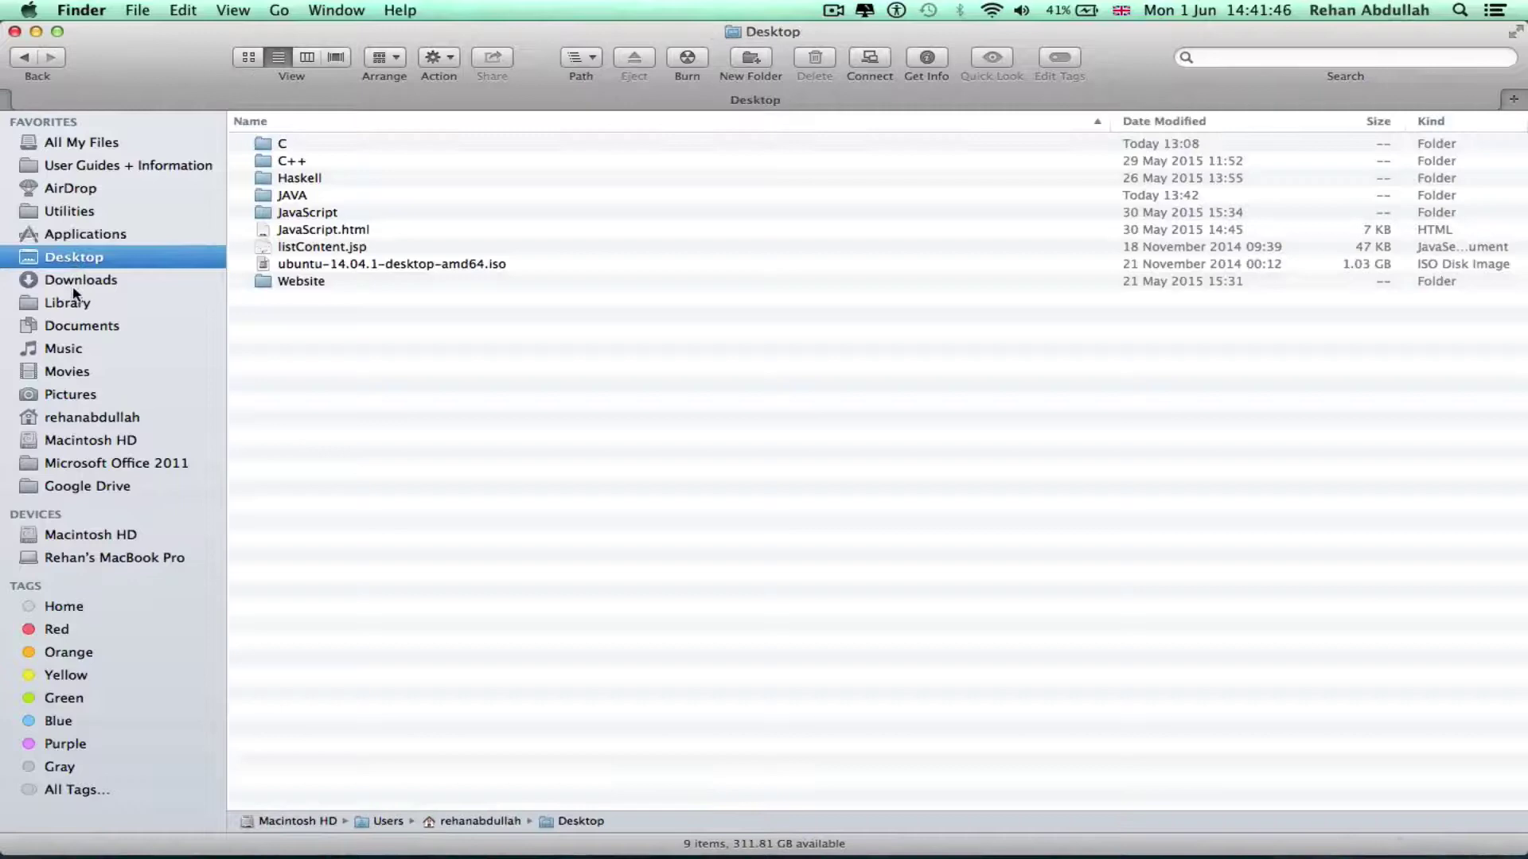
# Browse Downloads, Library, Documents, Music, Movies, Pictures, Microsoft Office 2011 and Google Drive, then close Macintosh HD
pyautogui.click(73, 283)
pyautogui.click(70, 309)
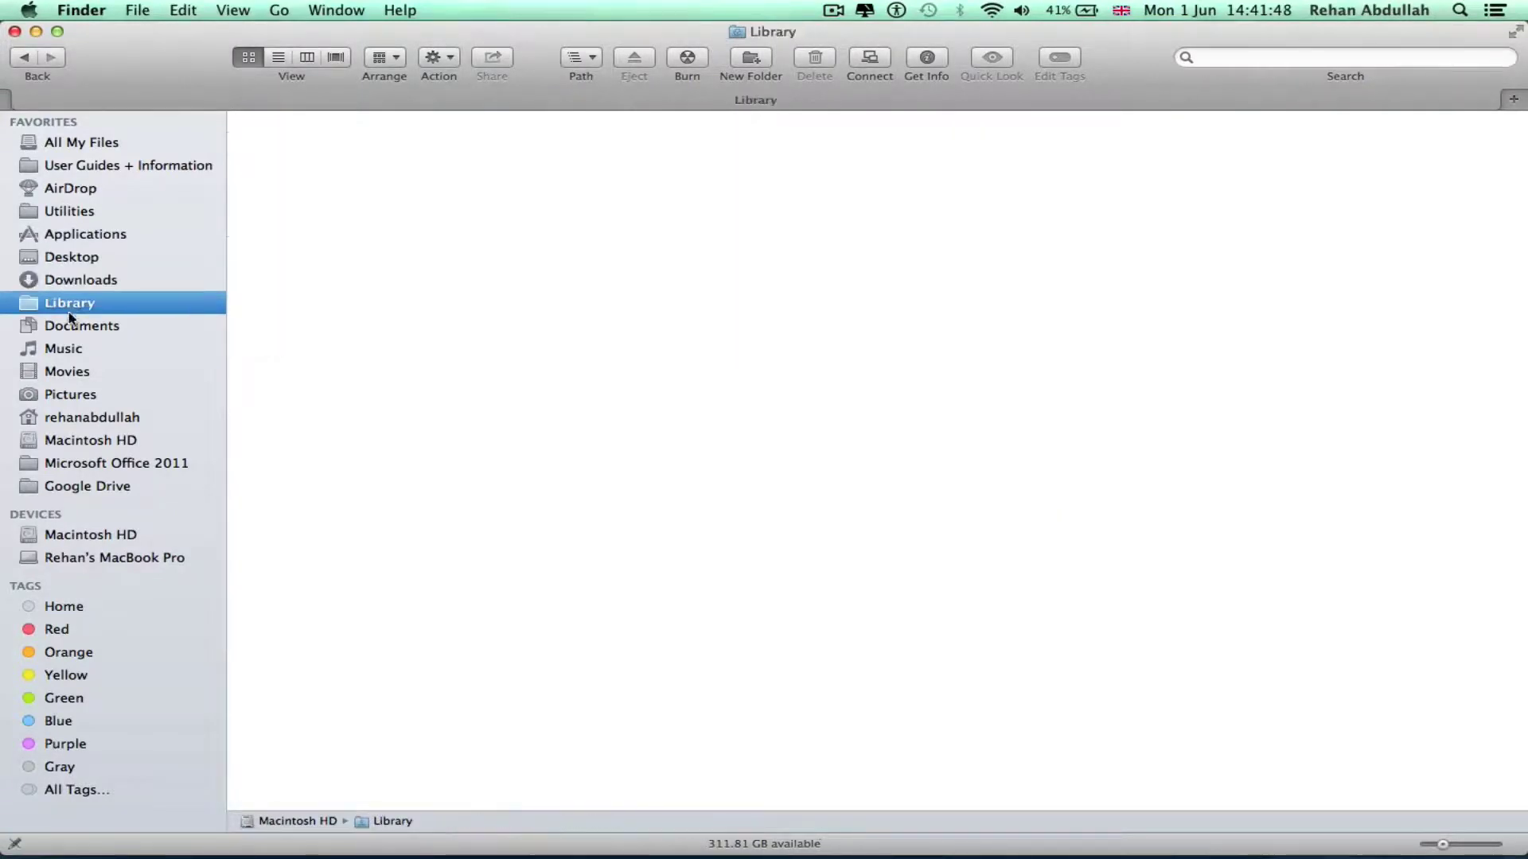
pyautogui.click(70, 328)
pyautogui.click(69, 350)
pyautogui.click(69, 371)
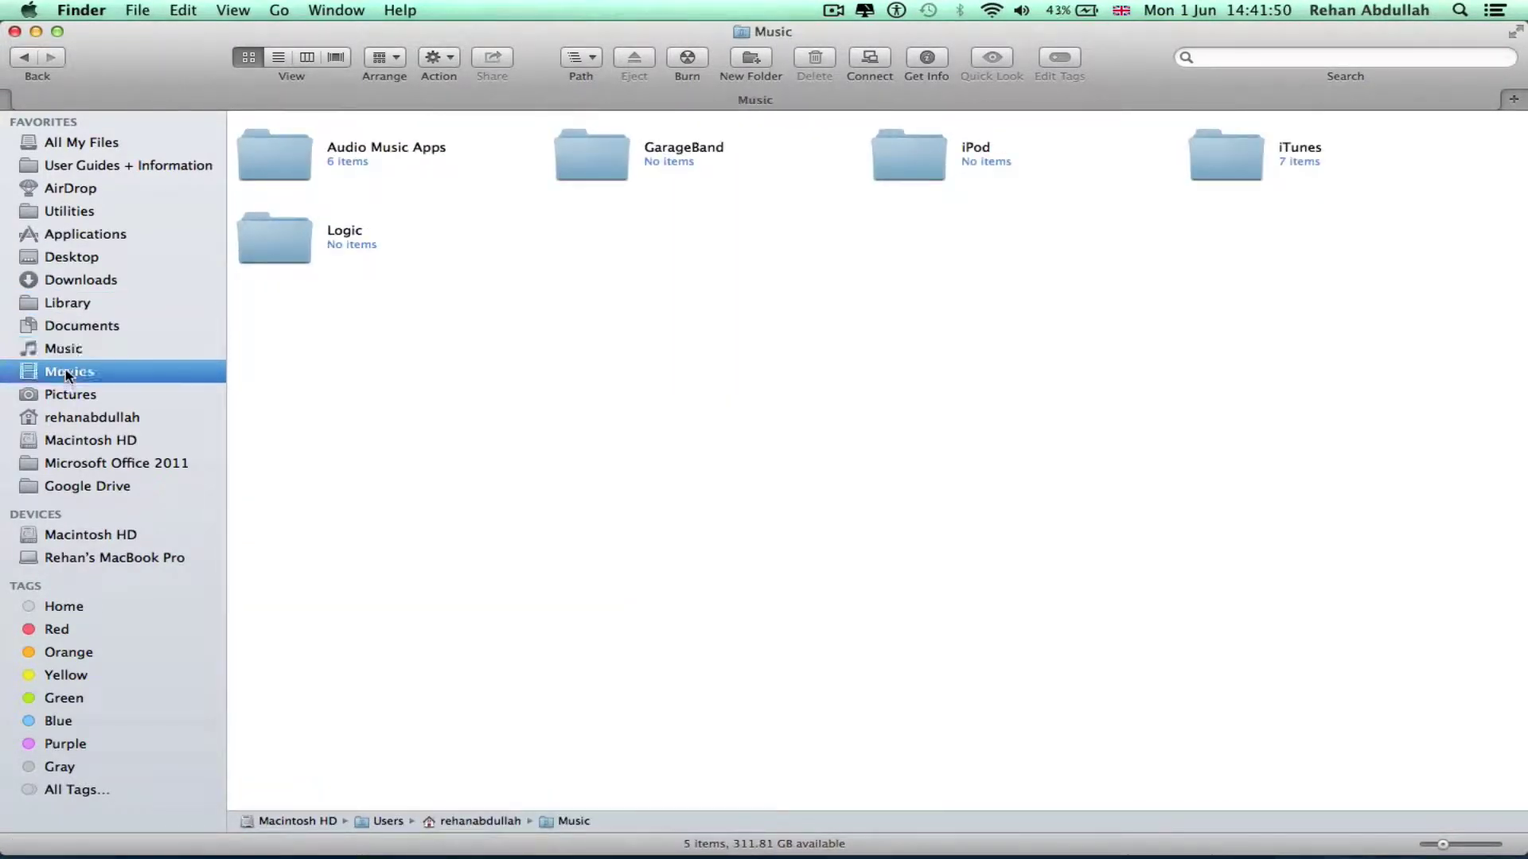
pyautogui.click(67, 396)
pyautogui.click(76, 419)
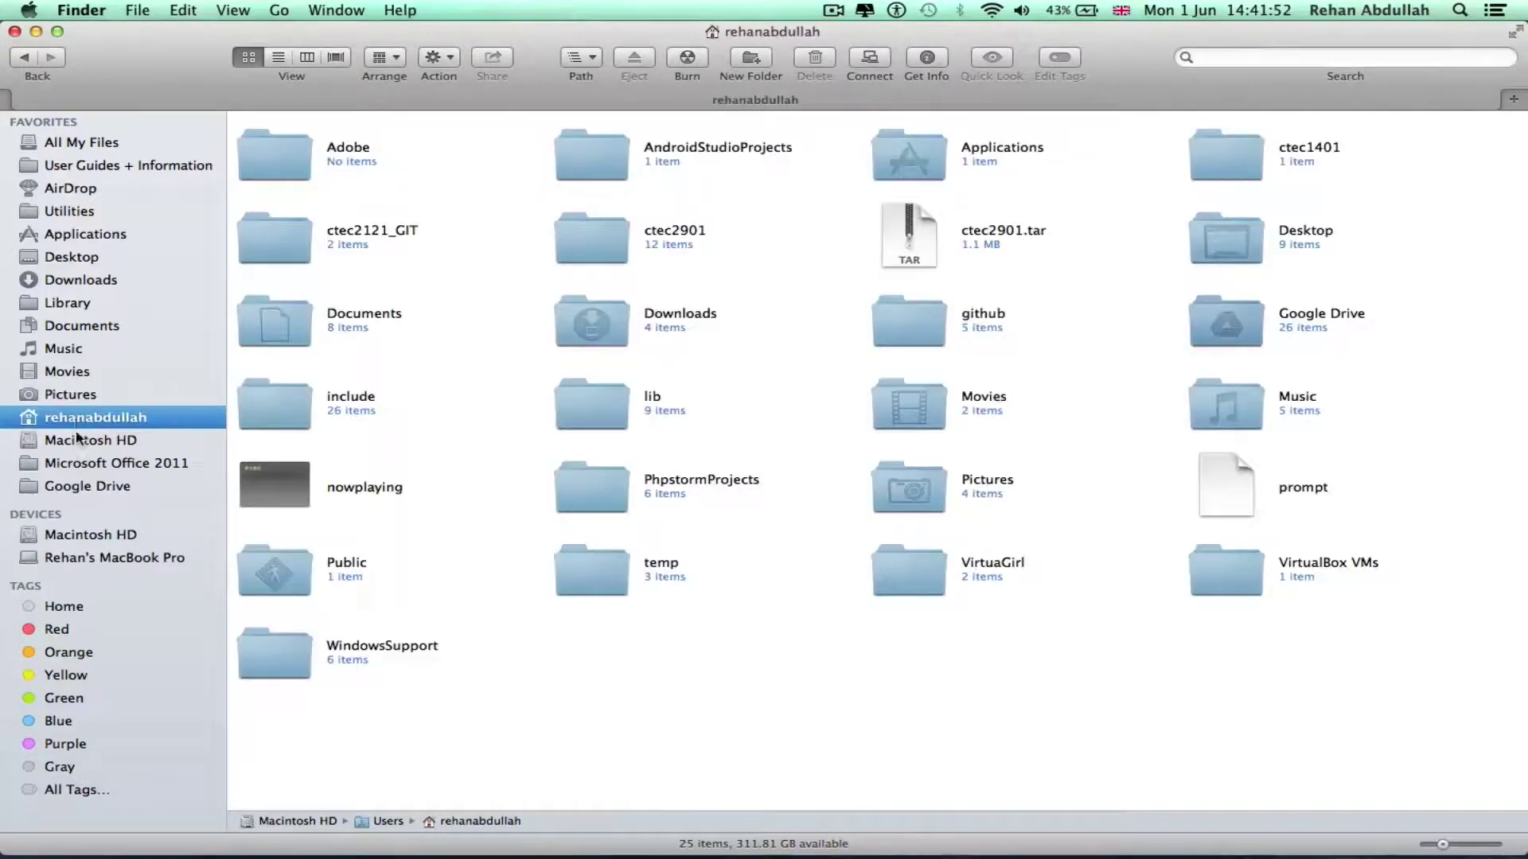
pyautogui.click(81, 442)
pyautogui.click(83, 466)
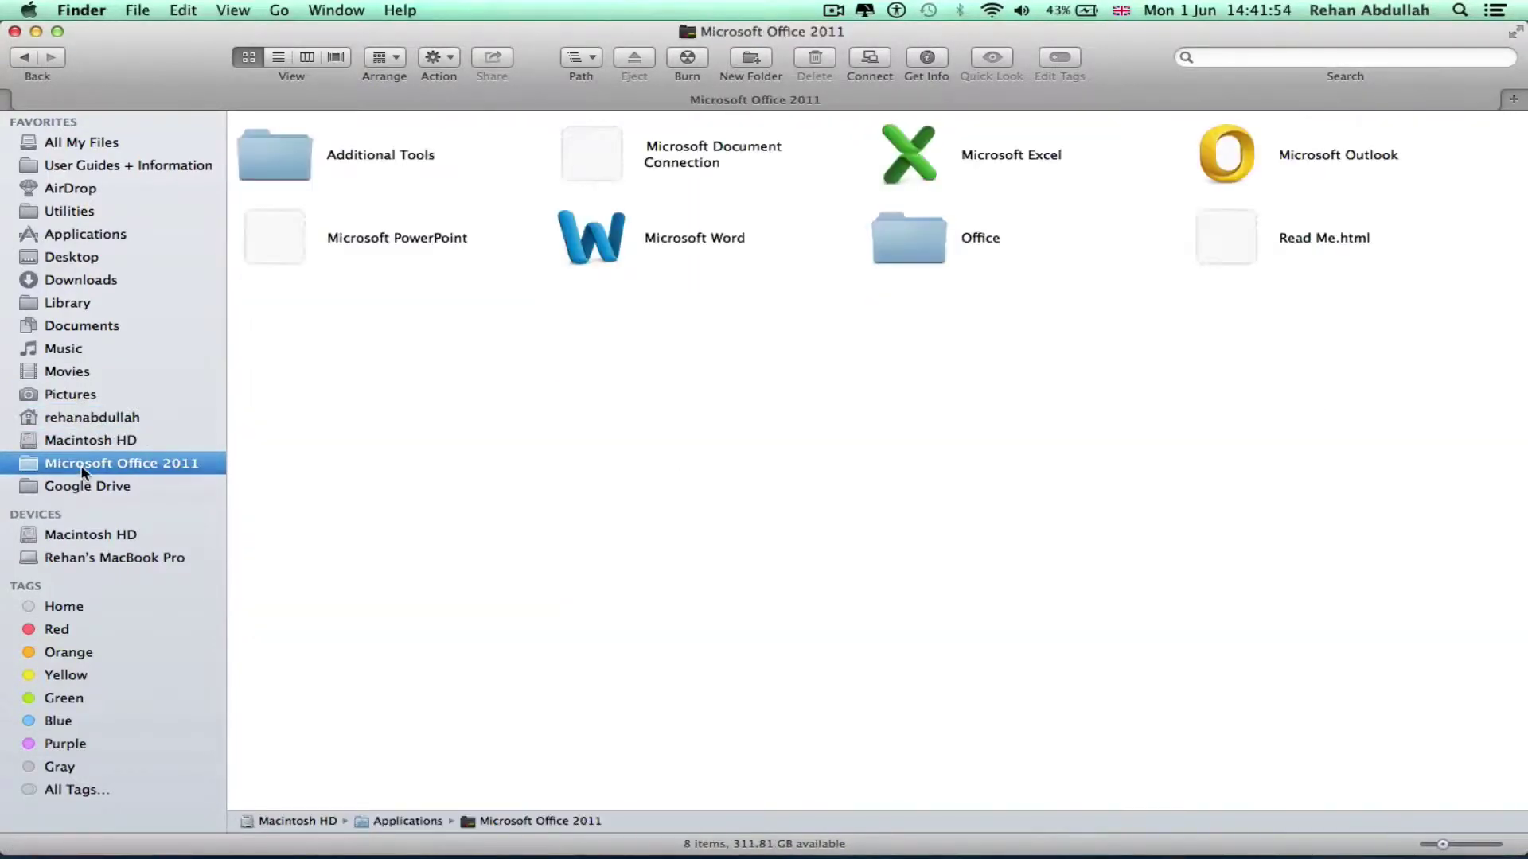
pyautogui.click(83, 487)
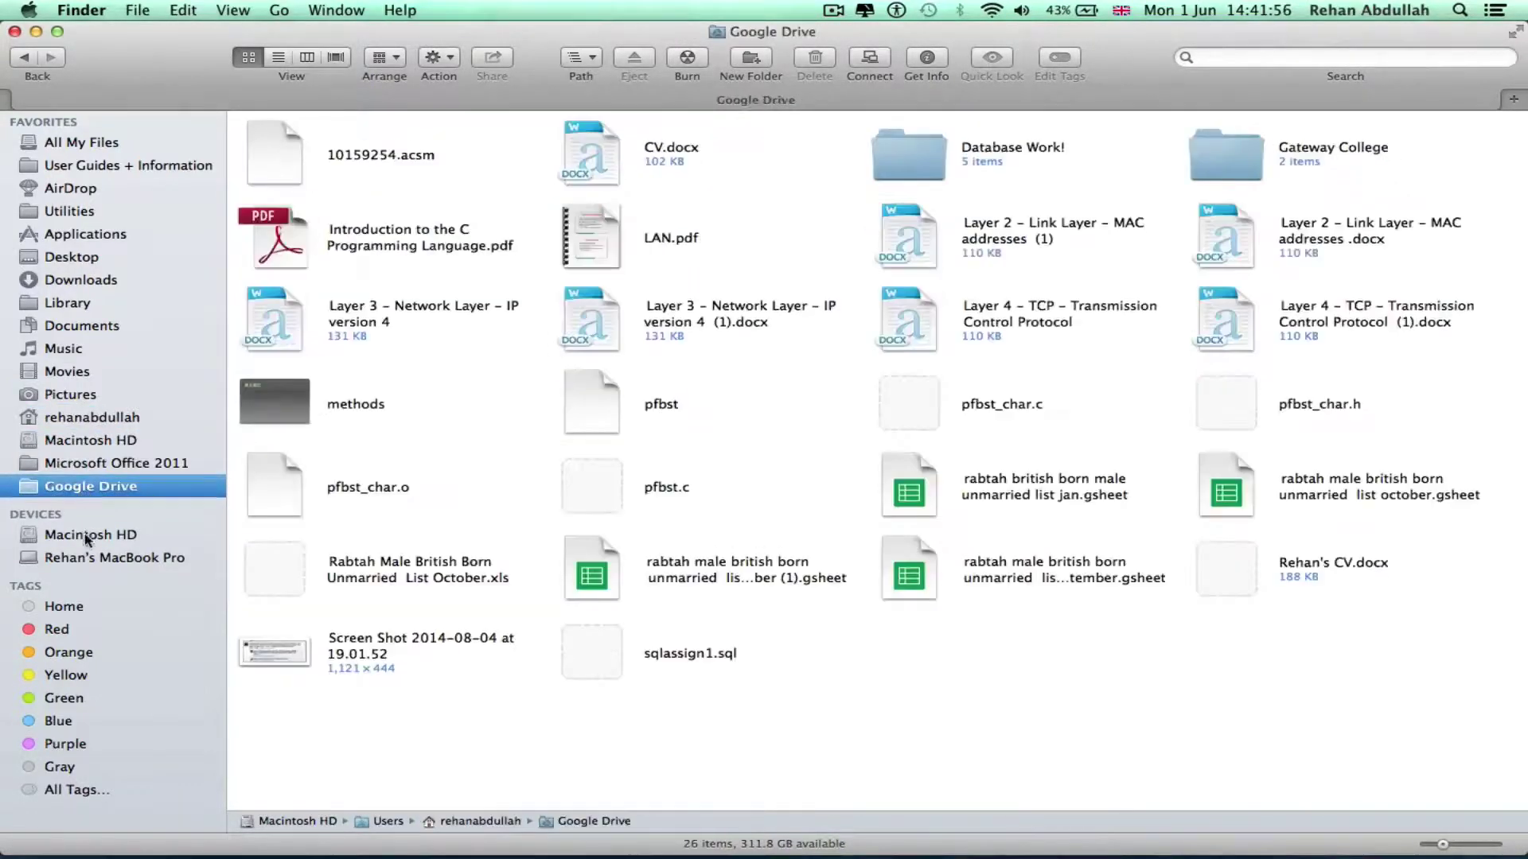
pyautogui.click(85, 537)
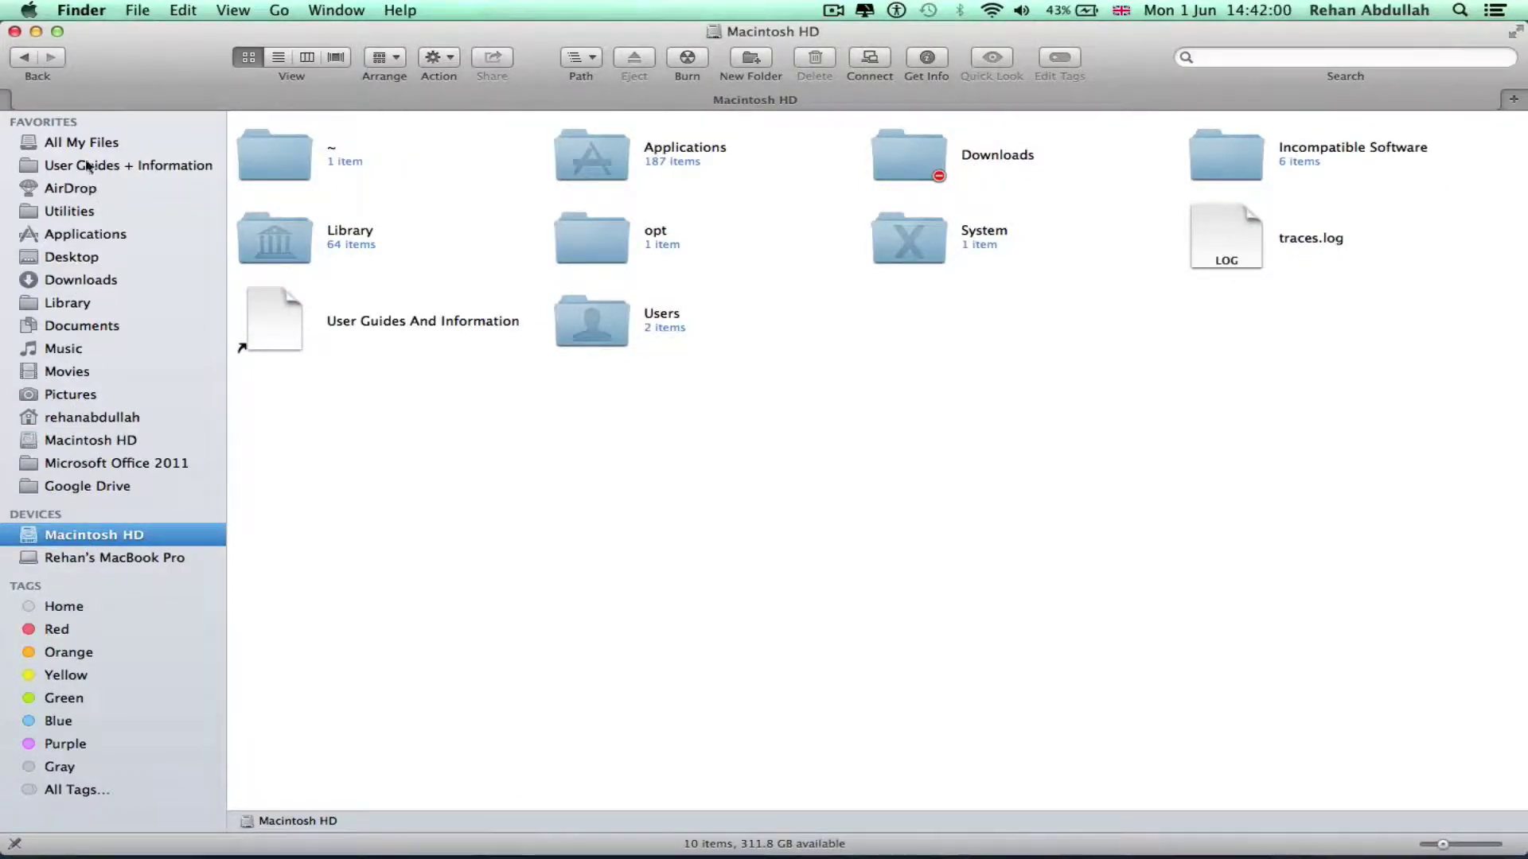
pyautogui.click(14, 31)
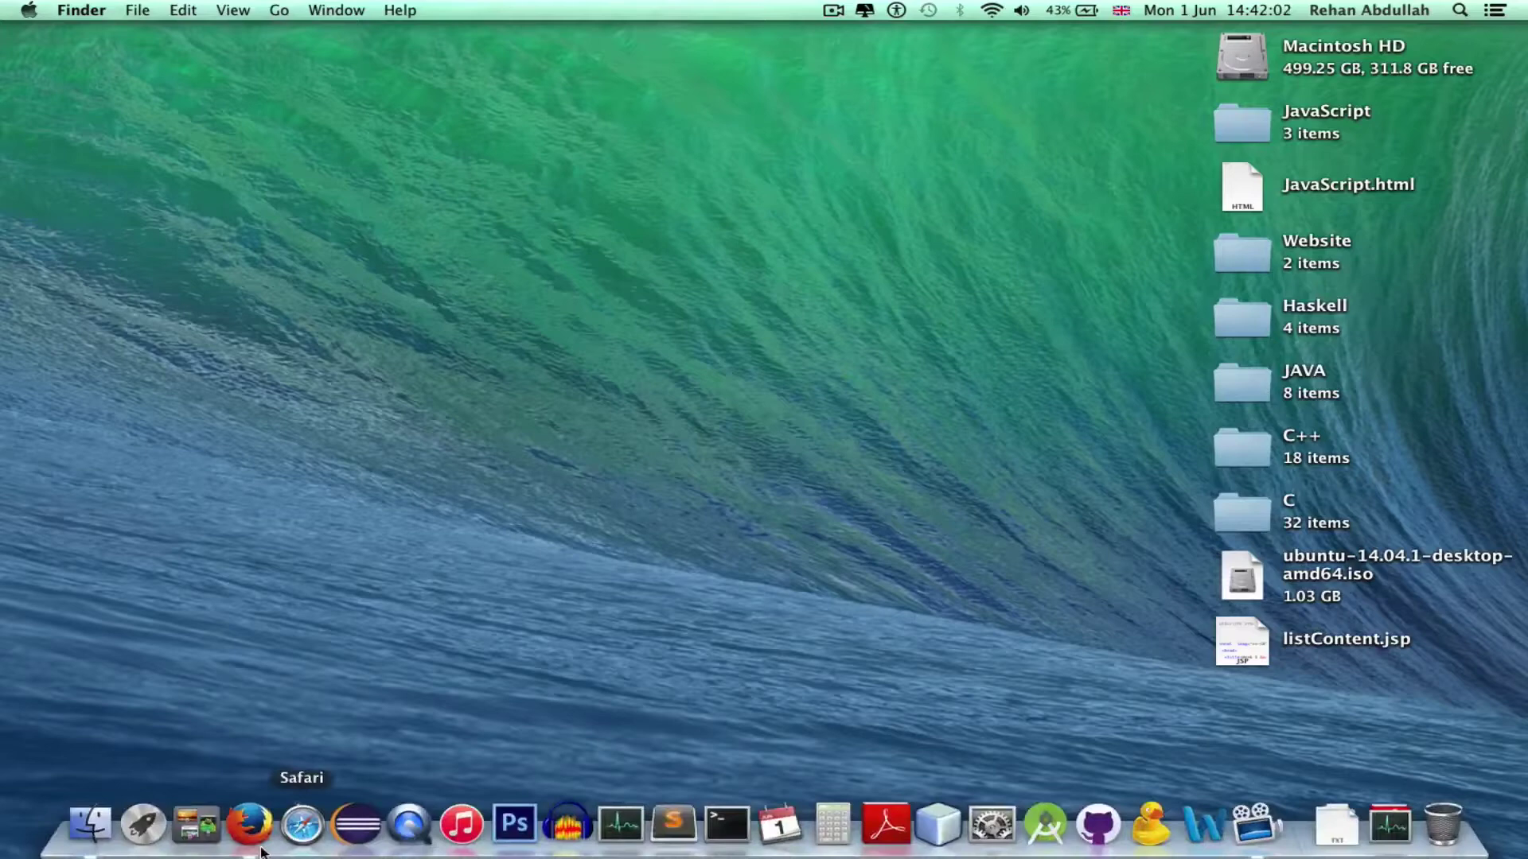
# Reopen Finder and keep Computer Science 2nd Year as the new-window location in Finder Preferences
pyautogui.click(91, 827)
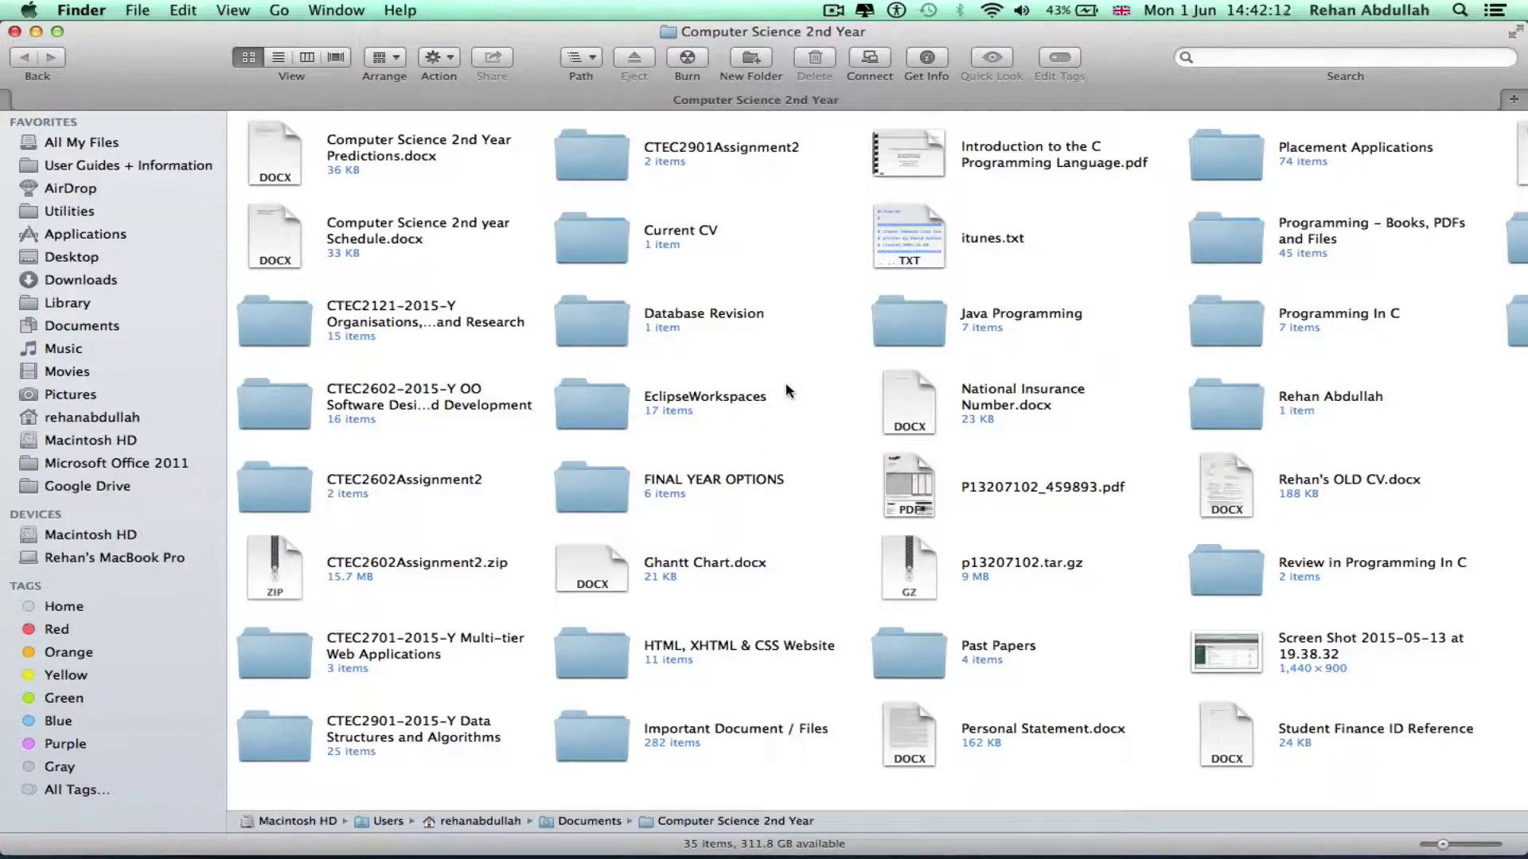
pyautogui.click(136, 9)
pyautogui.moveTo(94, 9)
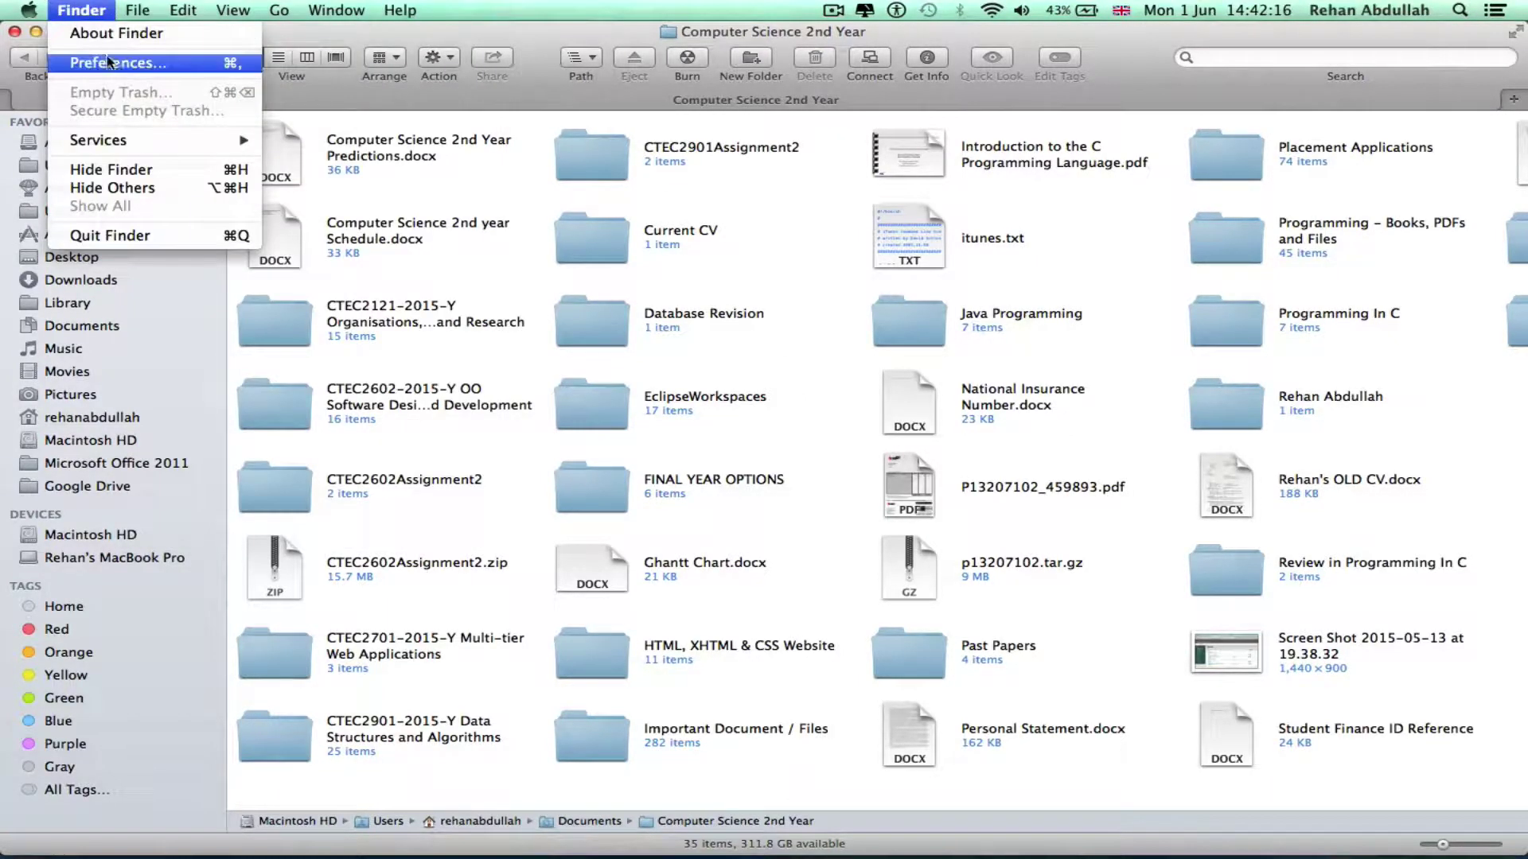
pyautogui.click(111, 62)
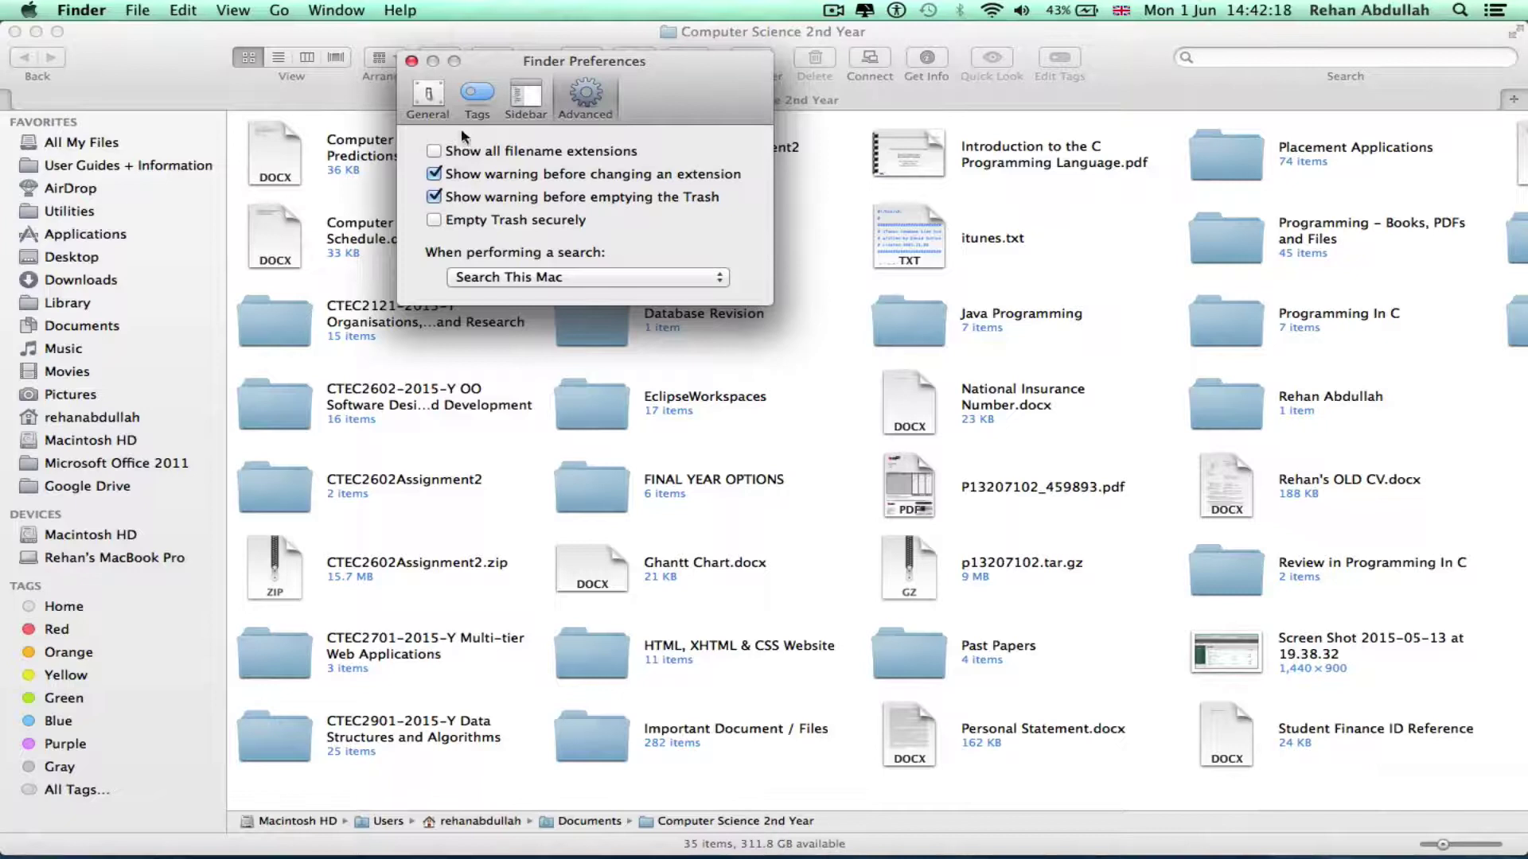
pyautogui.click(429, 97)
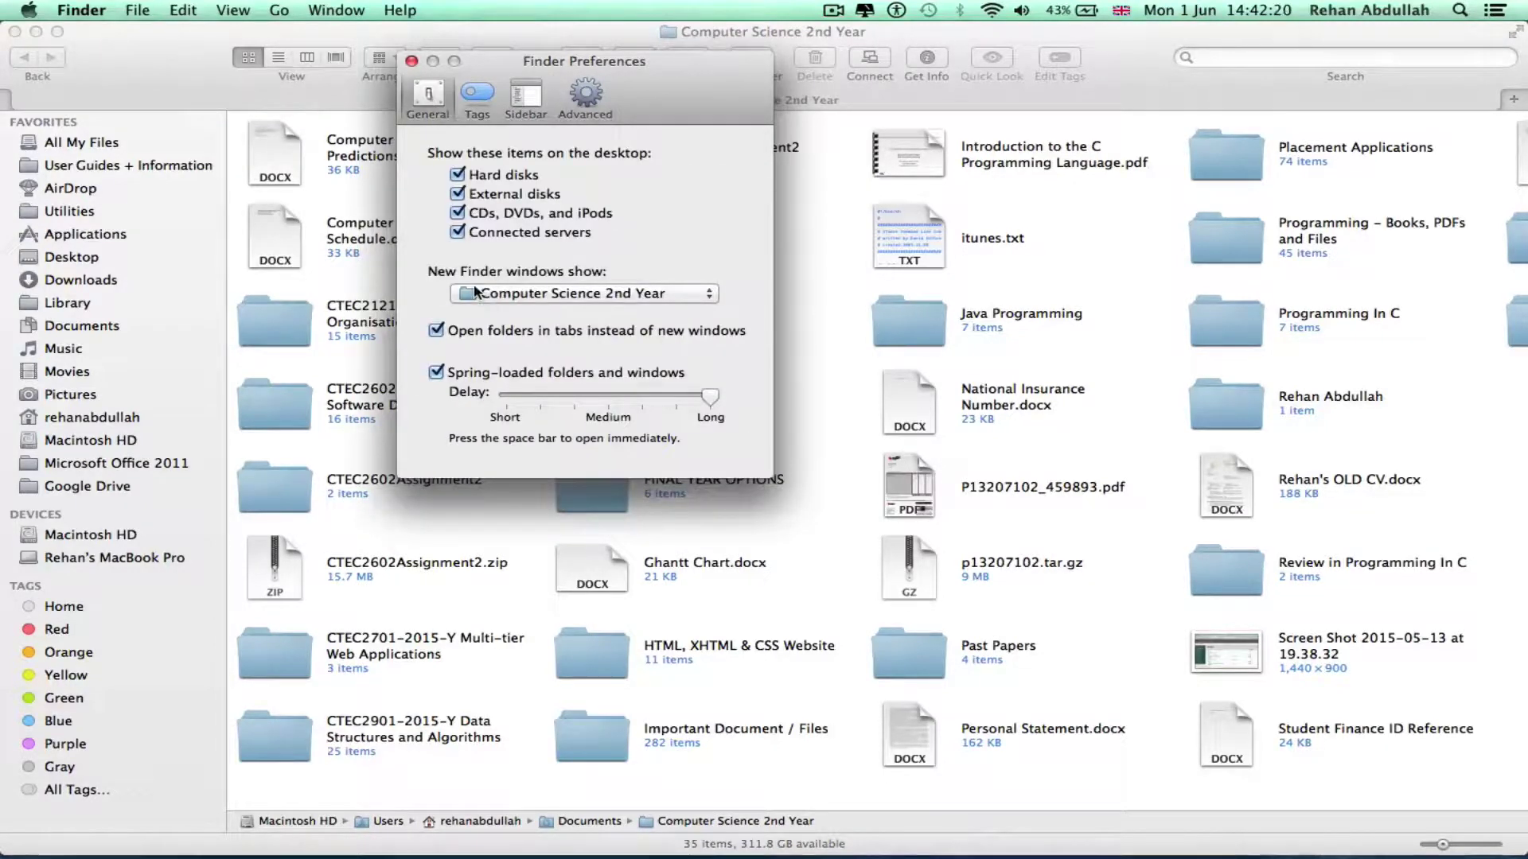
pyautogui.click(475, 293)
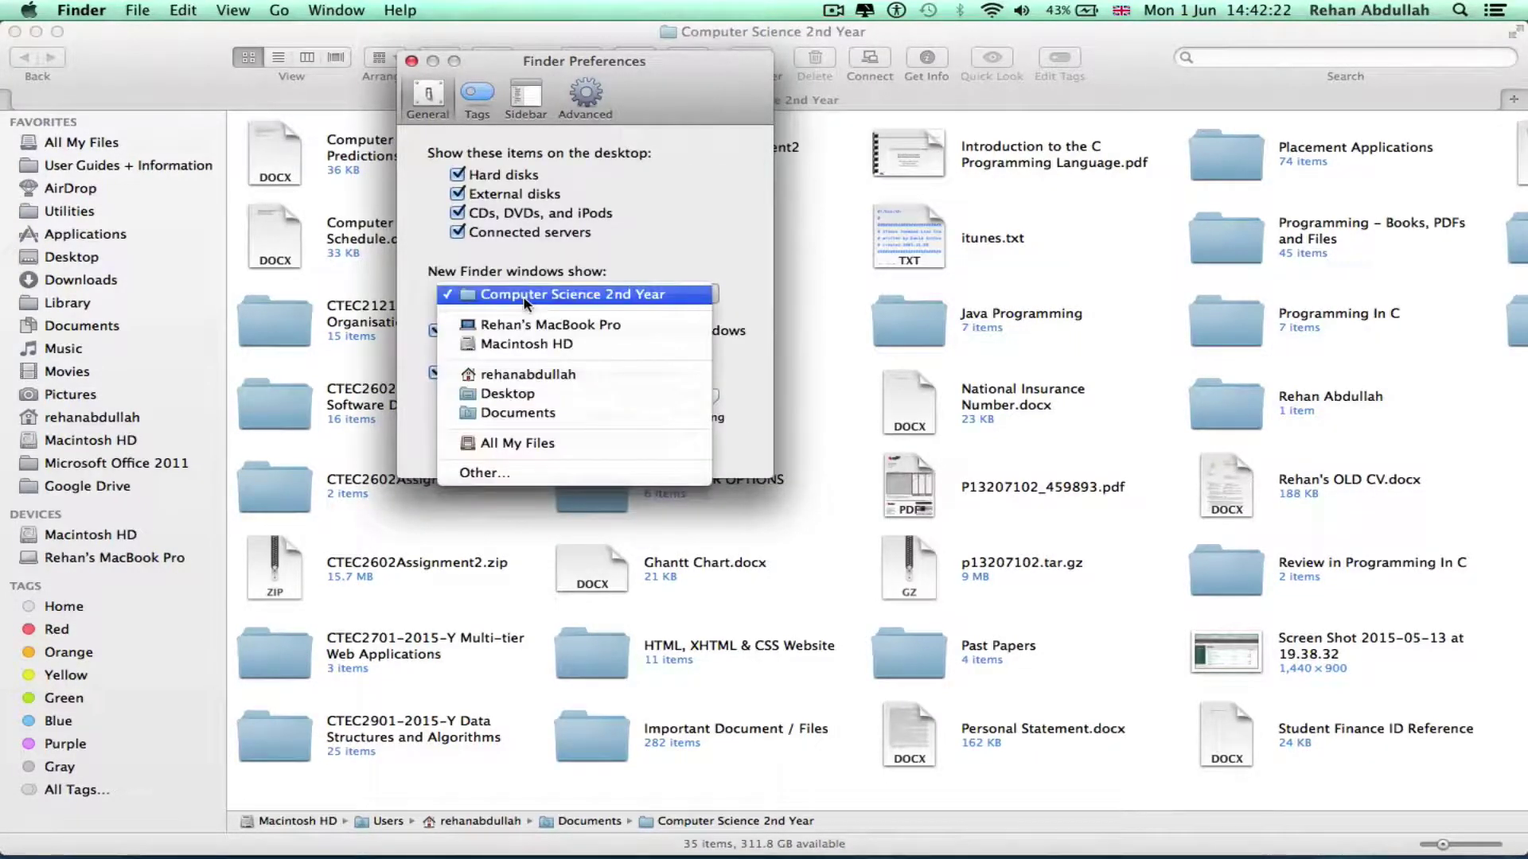
pyautogui.click(470, 294)
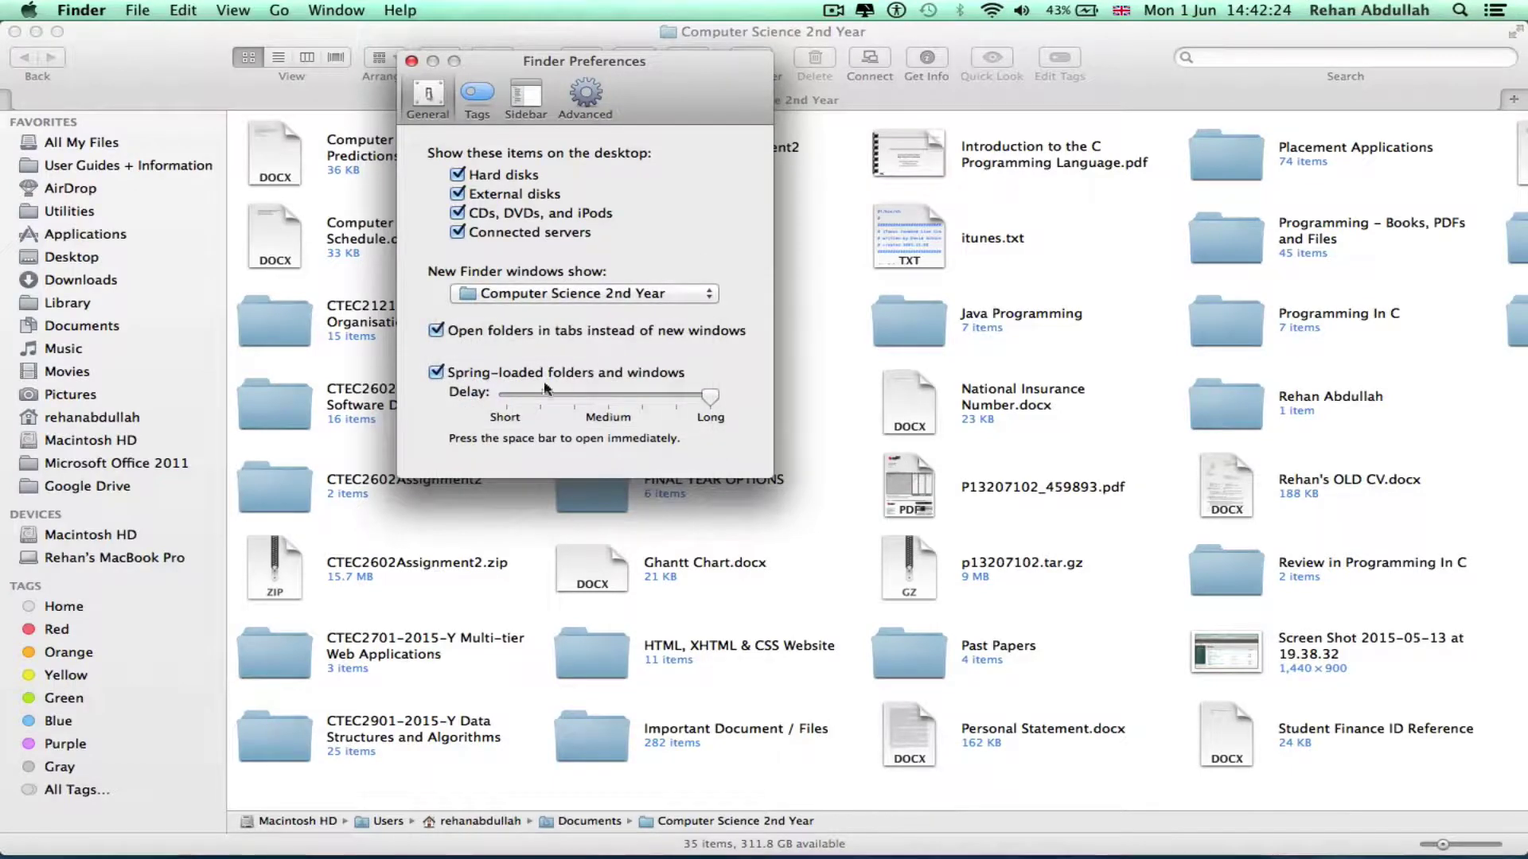
pyautogui.click(476, 94)
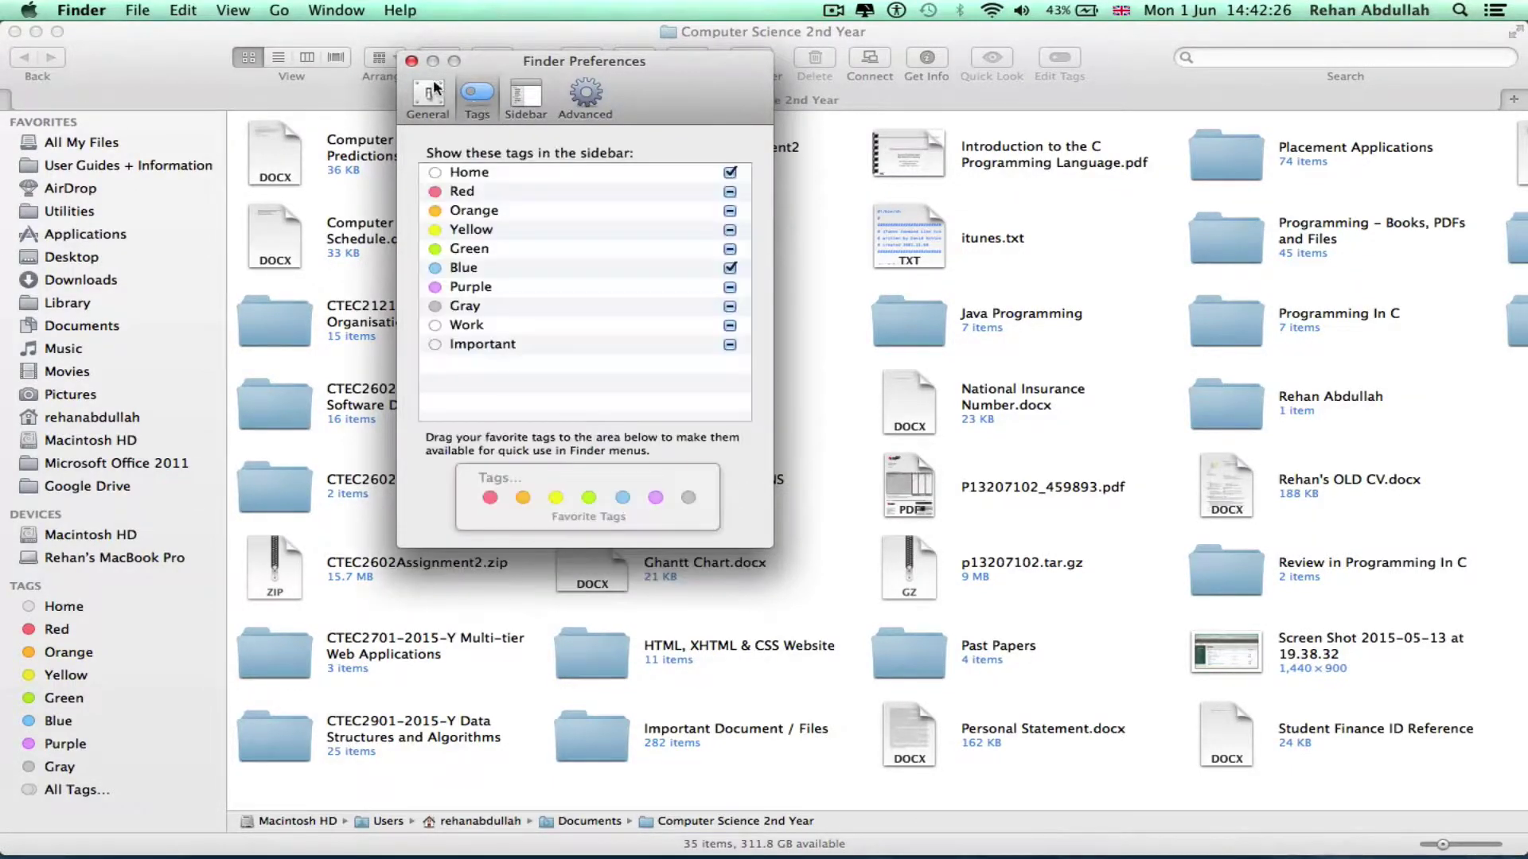
pyautogui.click(411, 61)
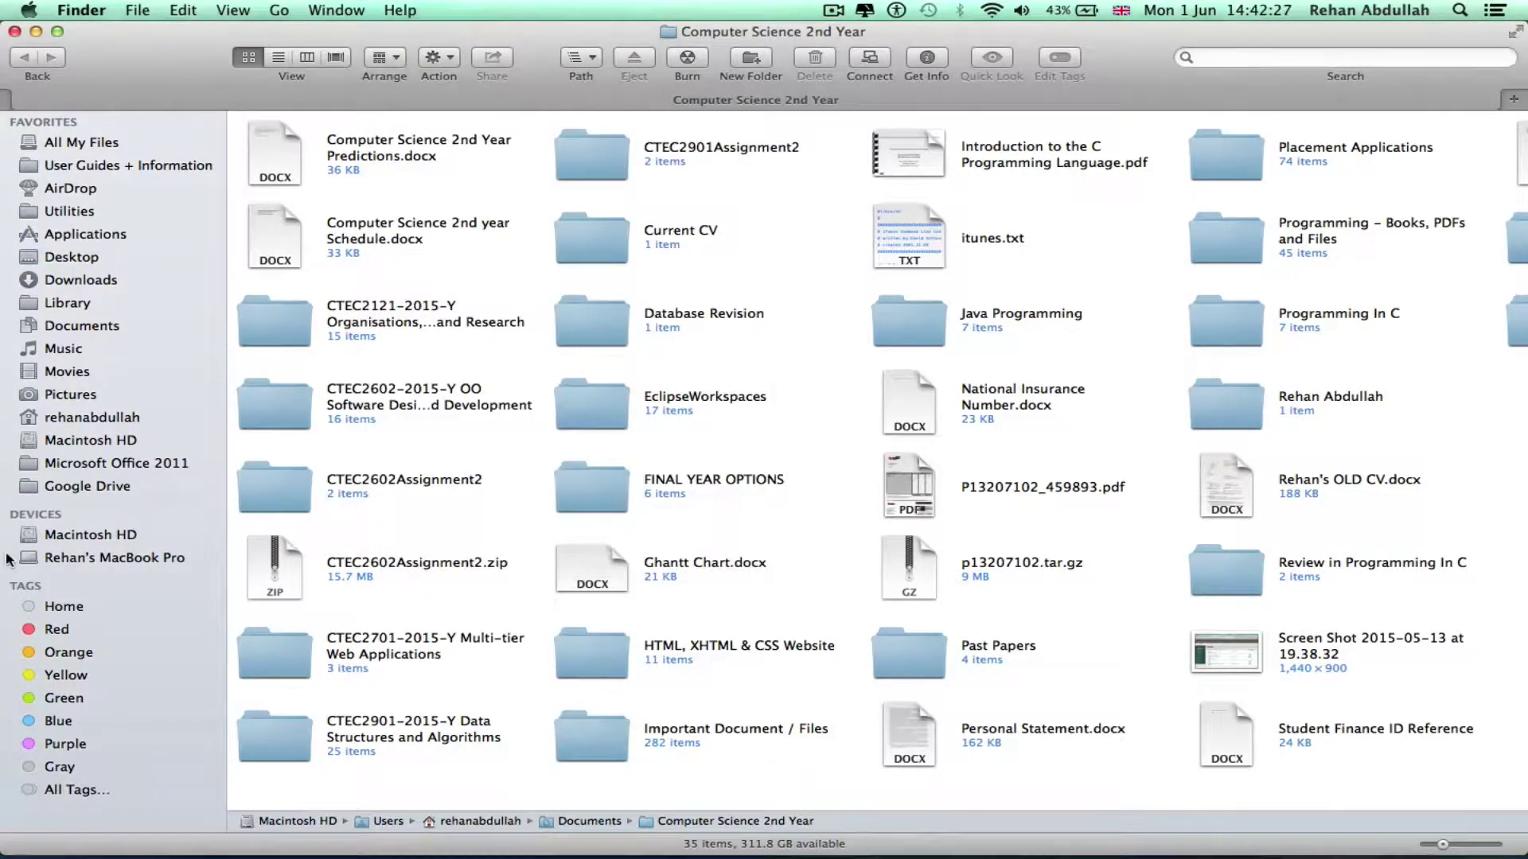
# Open Computer Science 2nd Year from the Blue tag, open and close a second tab, then close it
pyautogui.click(52, 721)
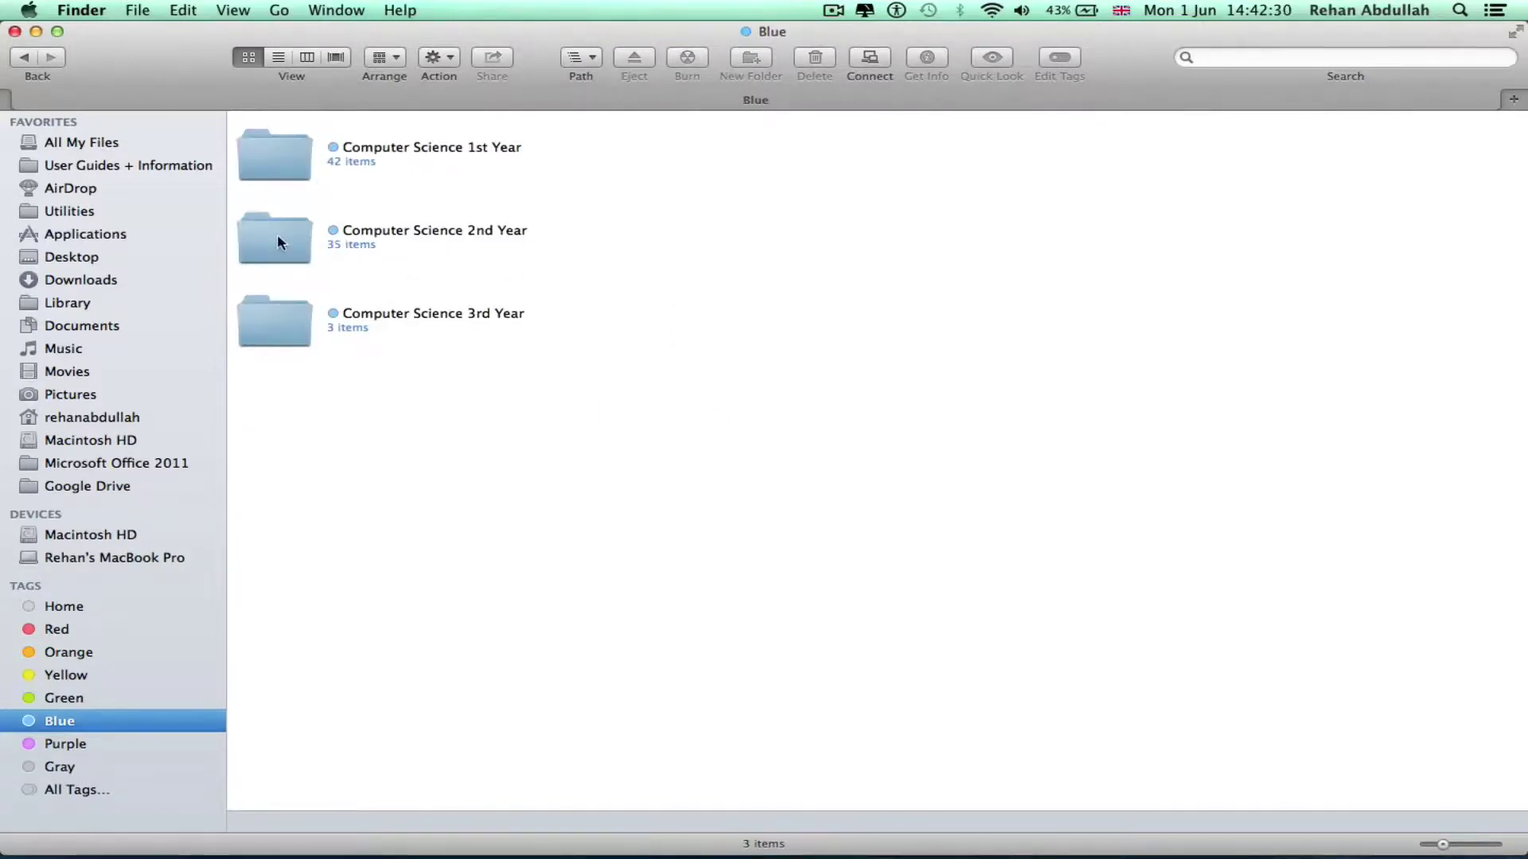
pyautogui.doubleClick(275, 234)
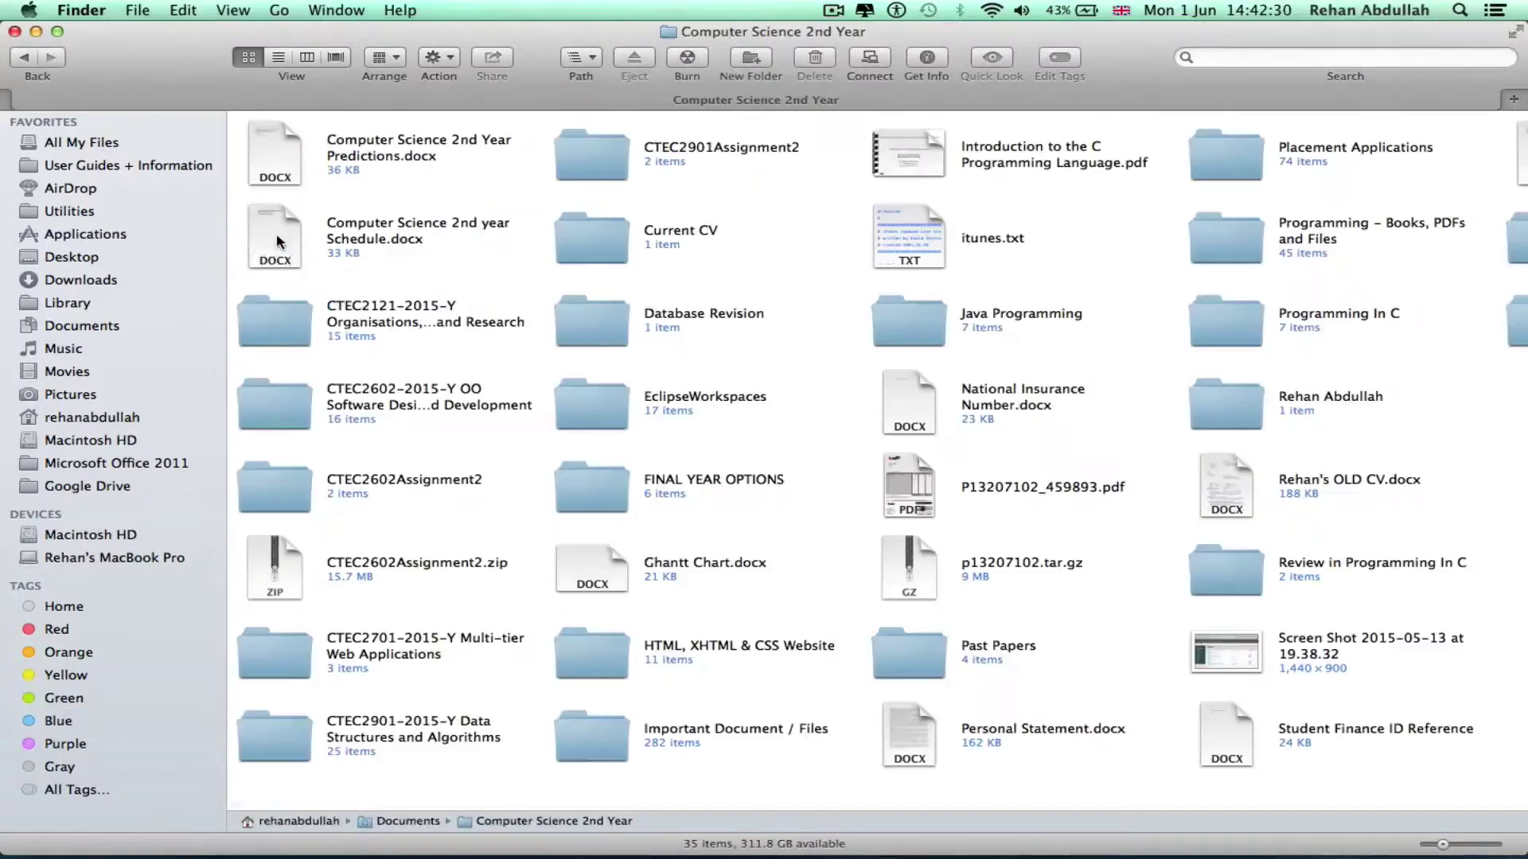
pyautogui.click(139, 10)
pyautogui.moveTo(234, 10)
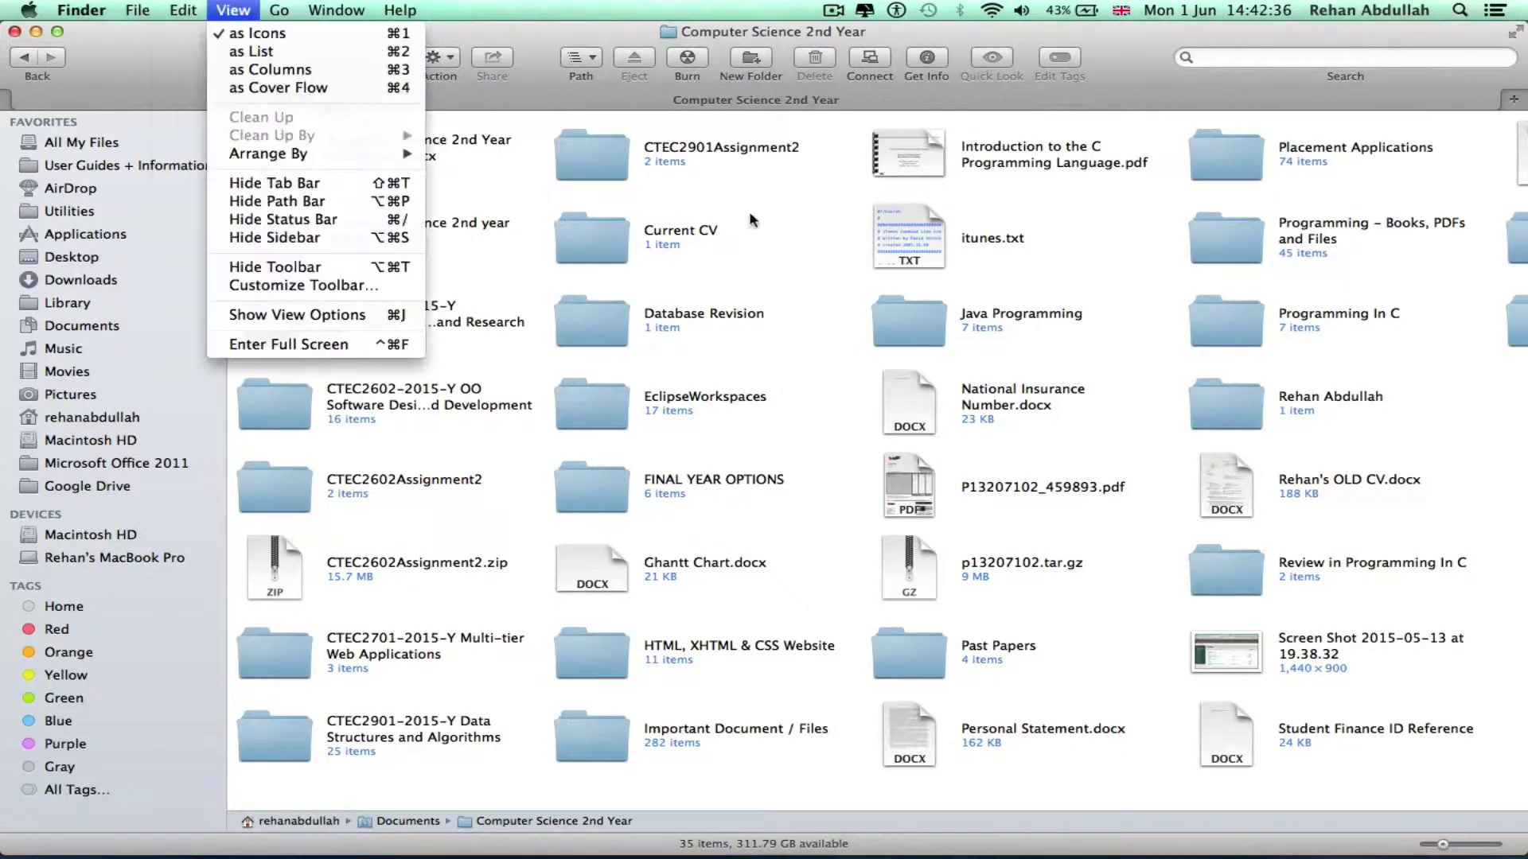
pyautogui.click(752, 220)
pyautogui.press('super+t')
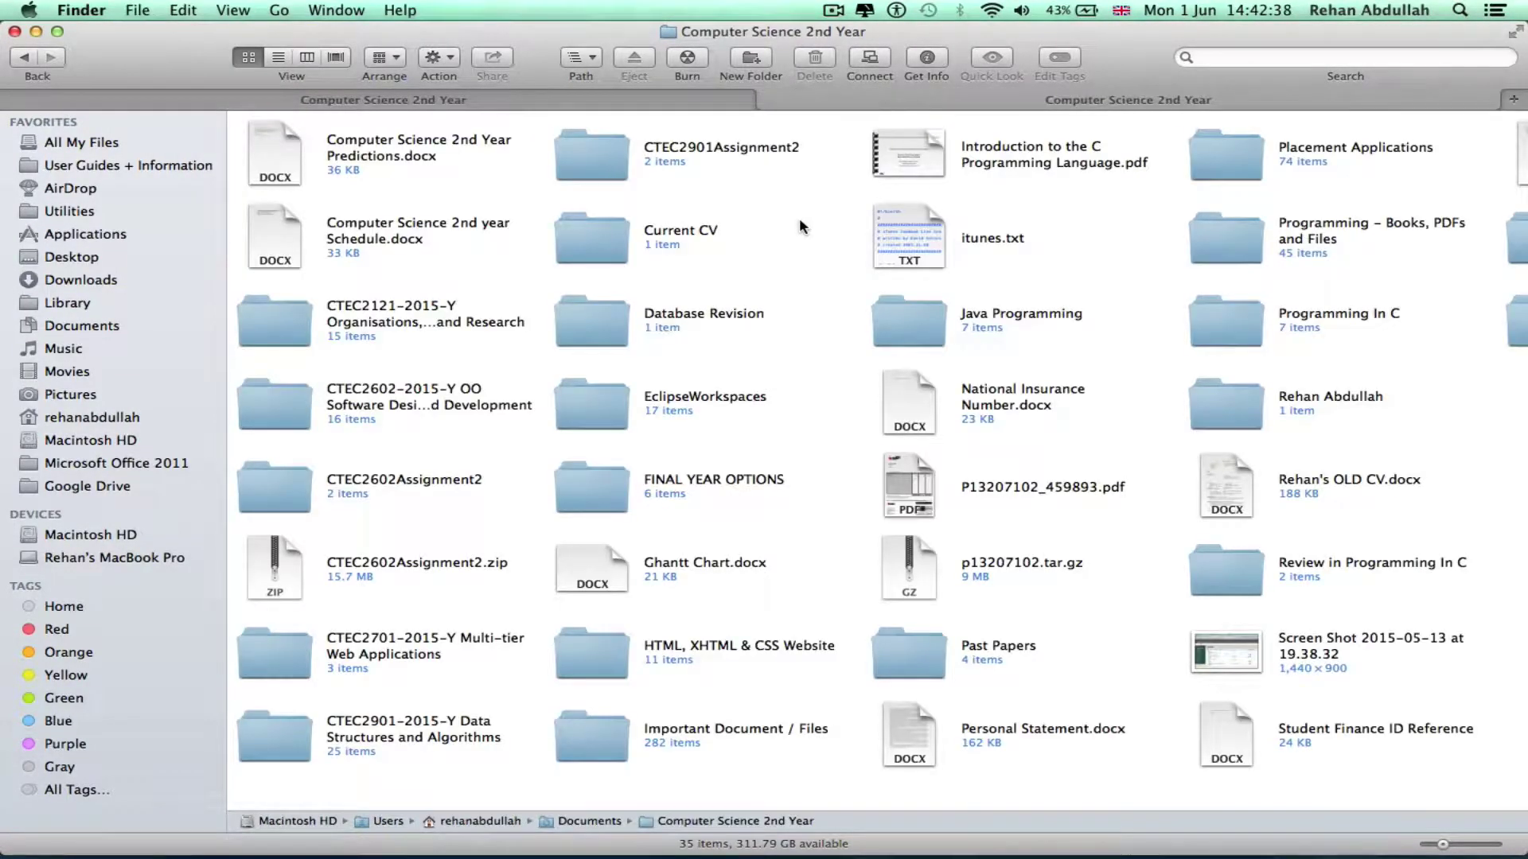
pyautogui.click(768, 99)
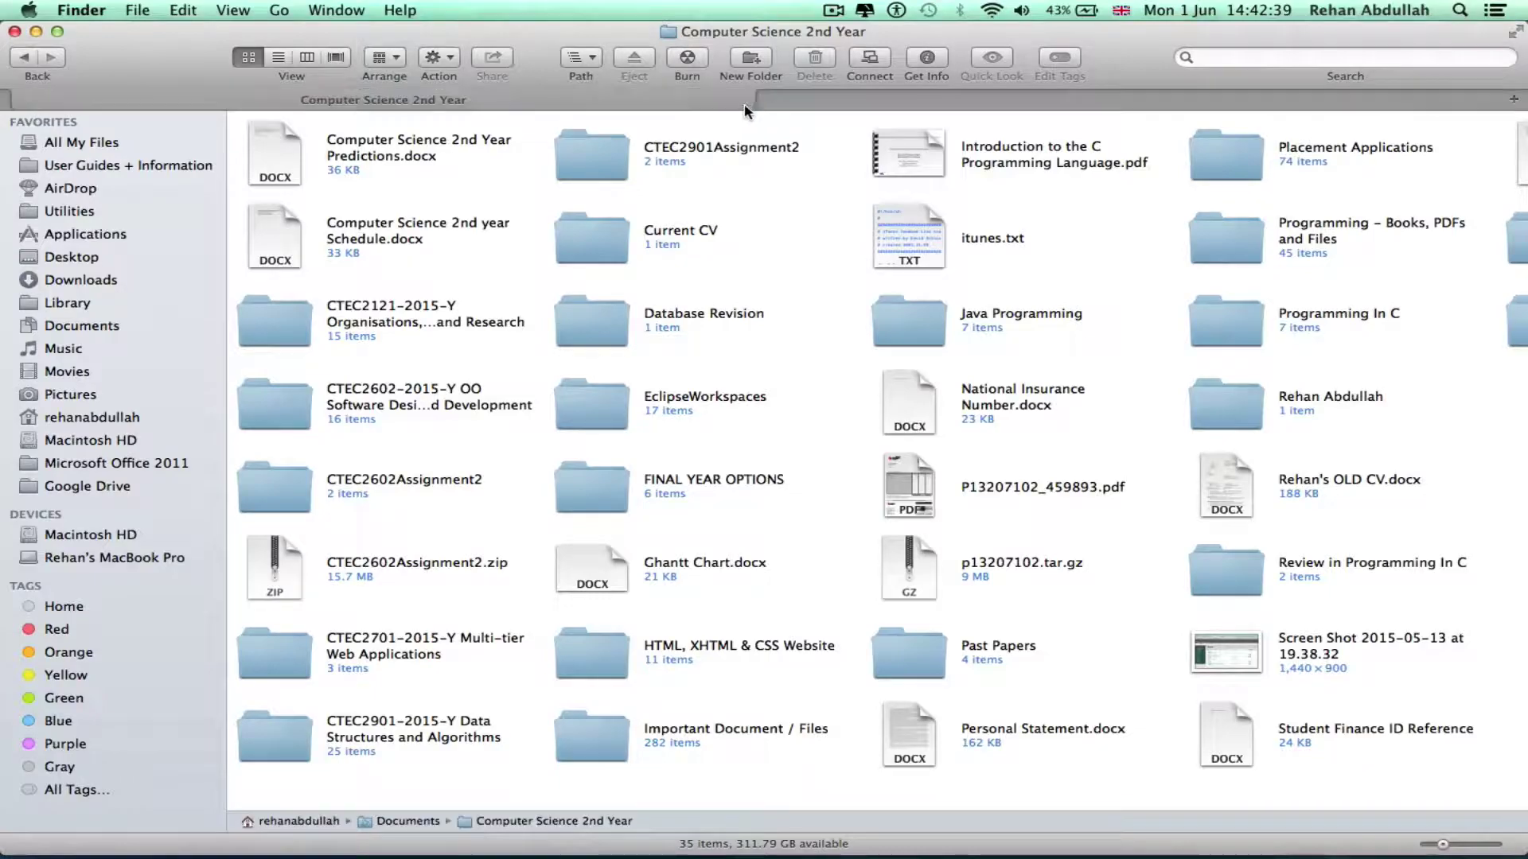
pyautogui.click(14, 31)
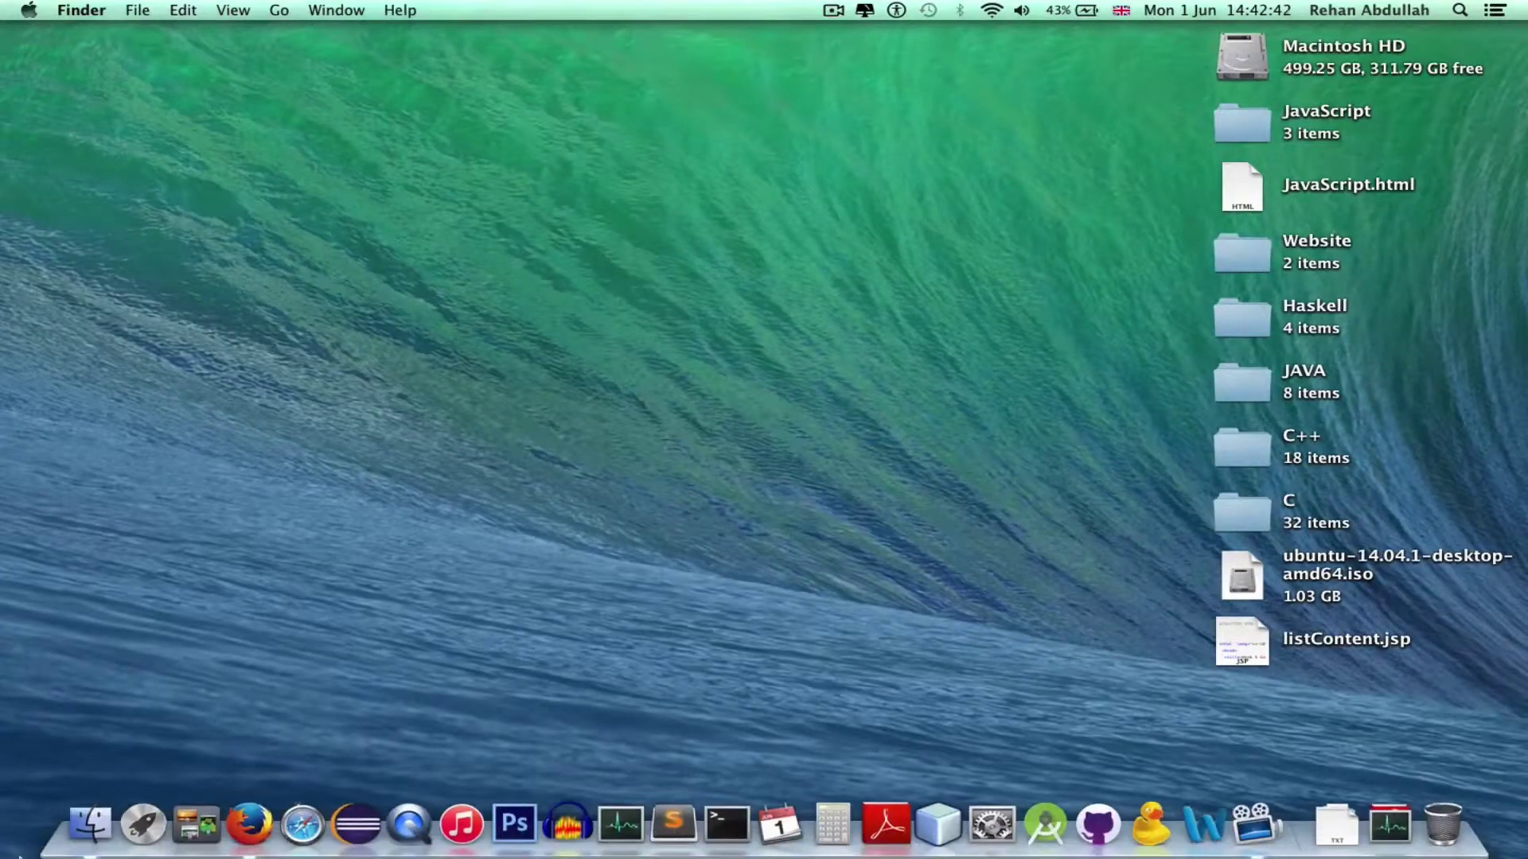
pyautogui.click(90, 826)
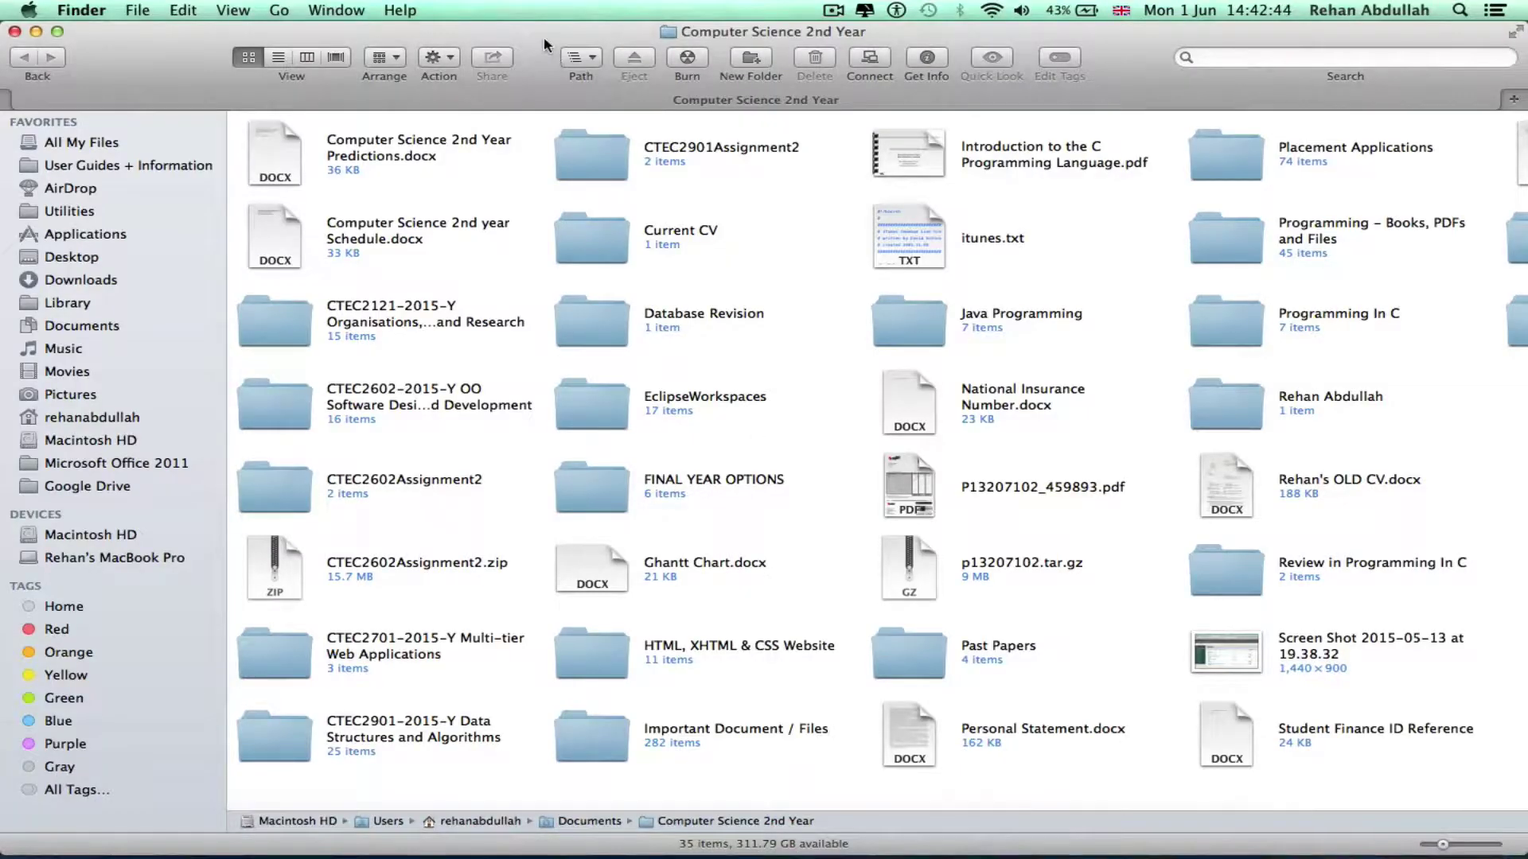
pyautogui.moveTo(546, 45); pyautogui.dragTo(4, 36)
pyautogui.click(249, 826)
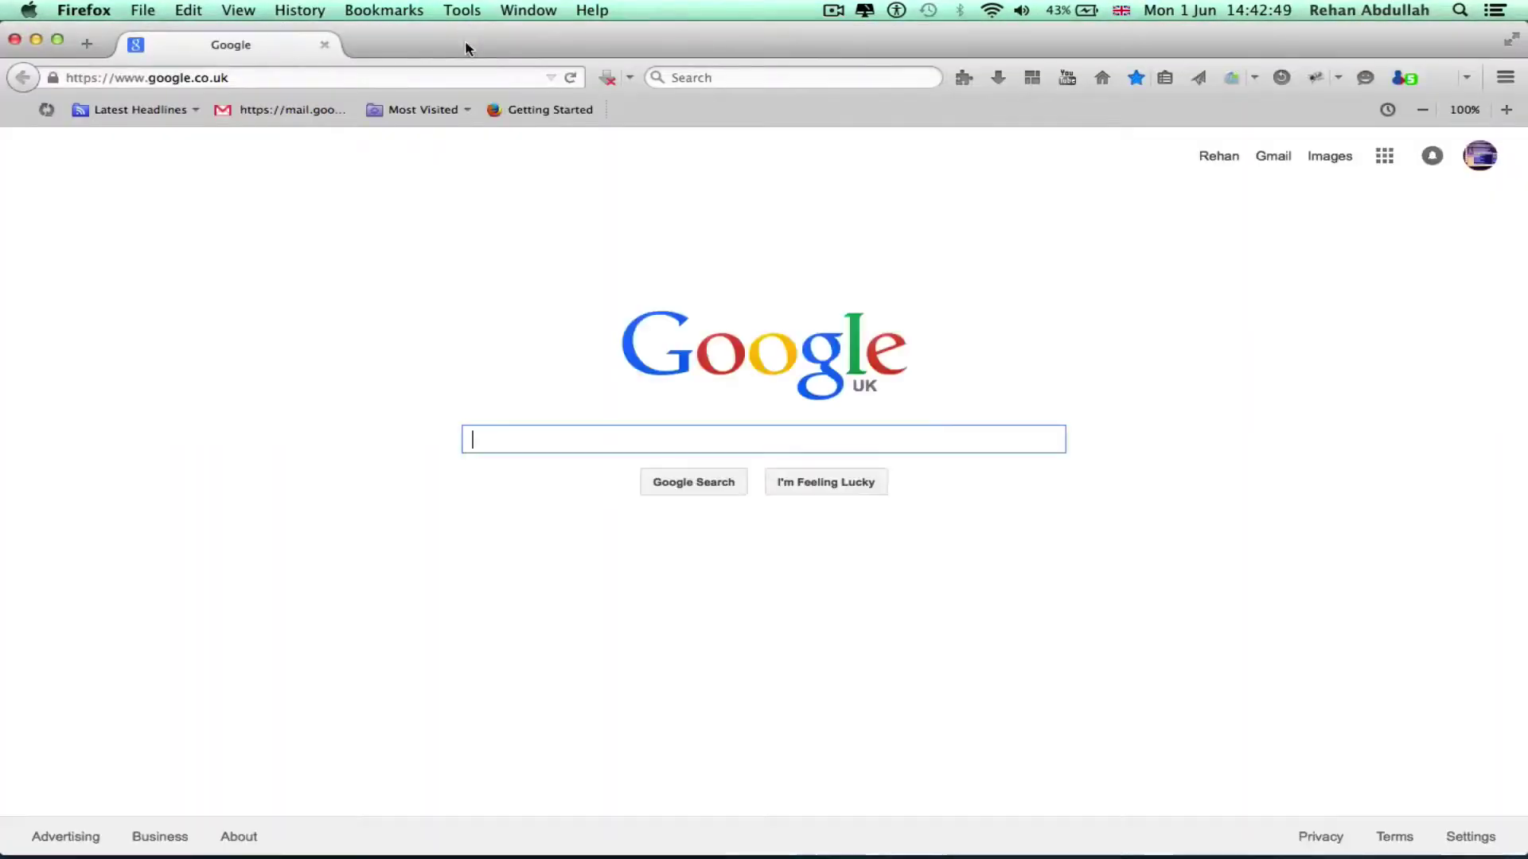
pyautogui.moveTo(469, 32); pyautogui.dragTo(1525, 840)
pyautogui.click(668, 272)
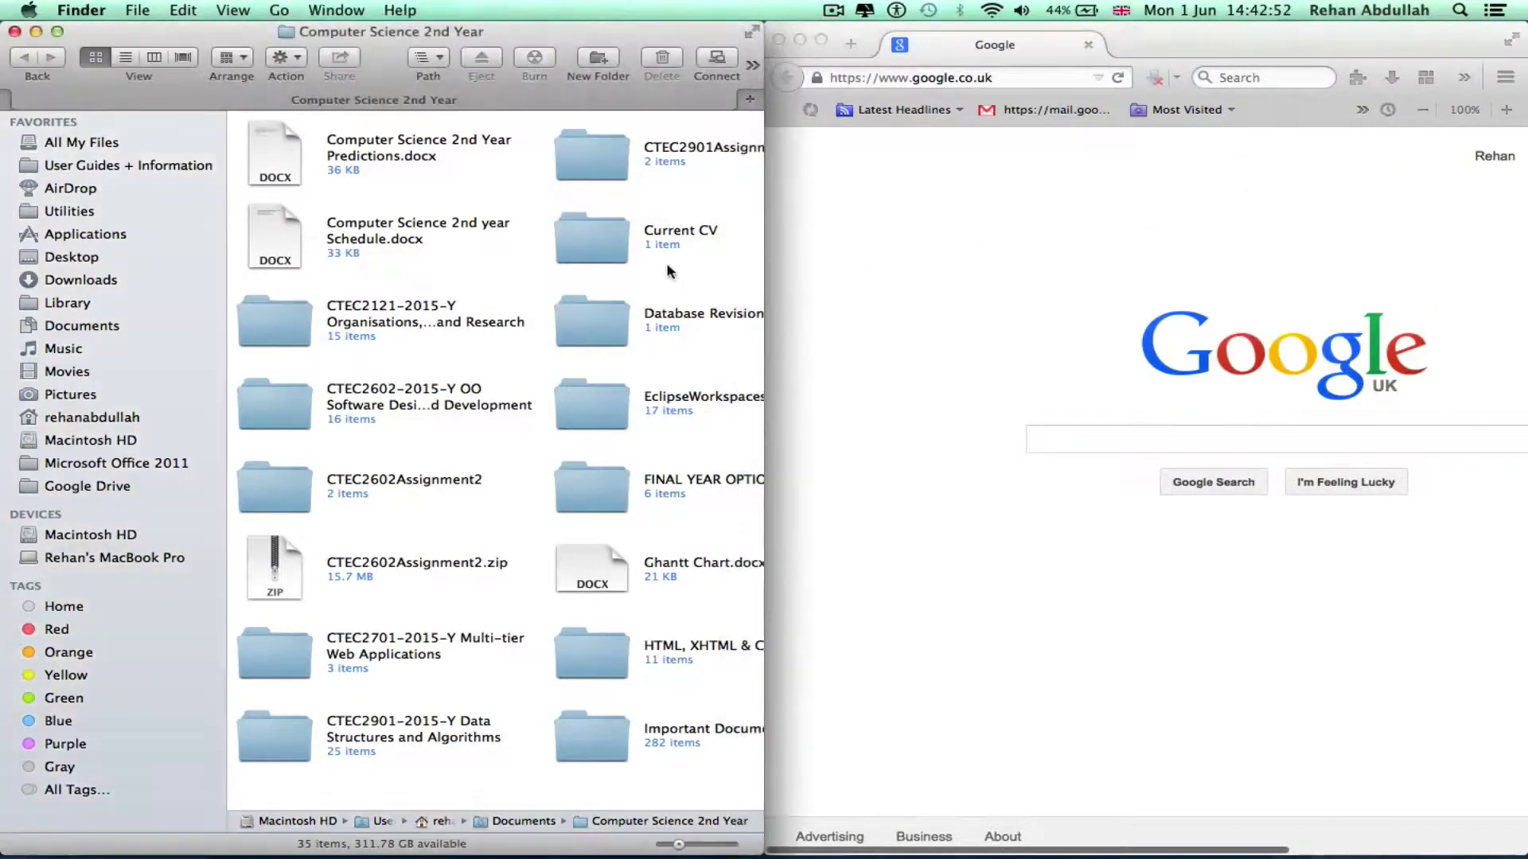
pyautogui.click(967, 284)
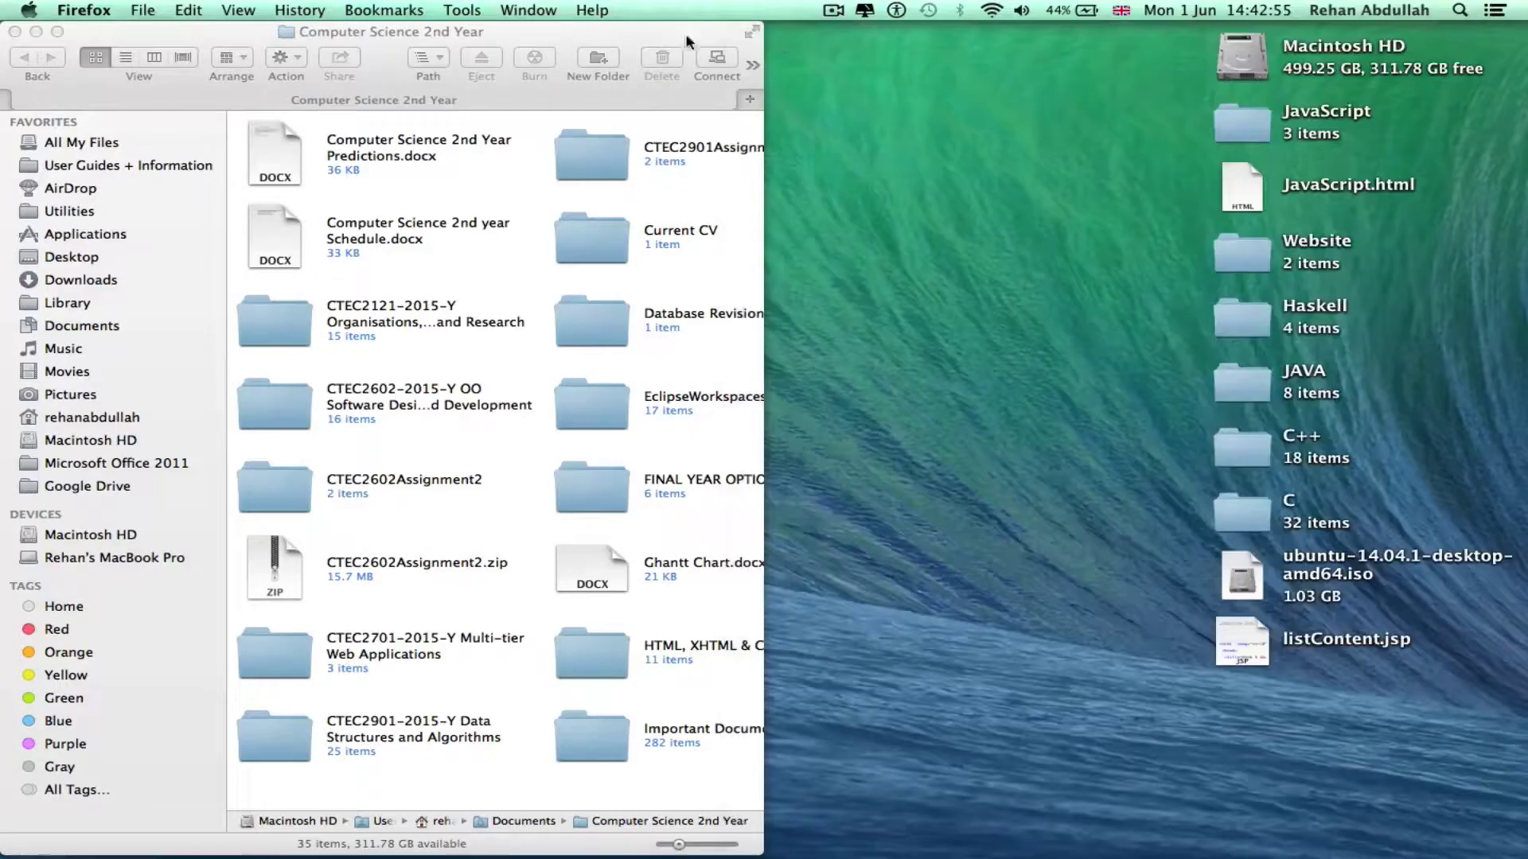
pyautogui.click(778, 39)
pyautogui.click(14, 32)
pyautogui.click(75, 828)
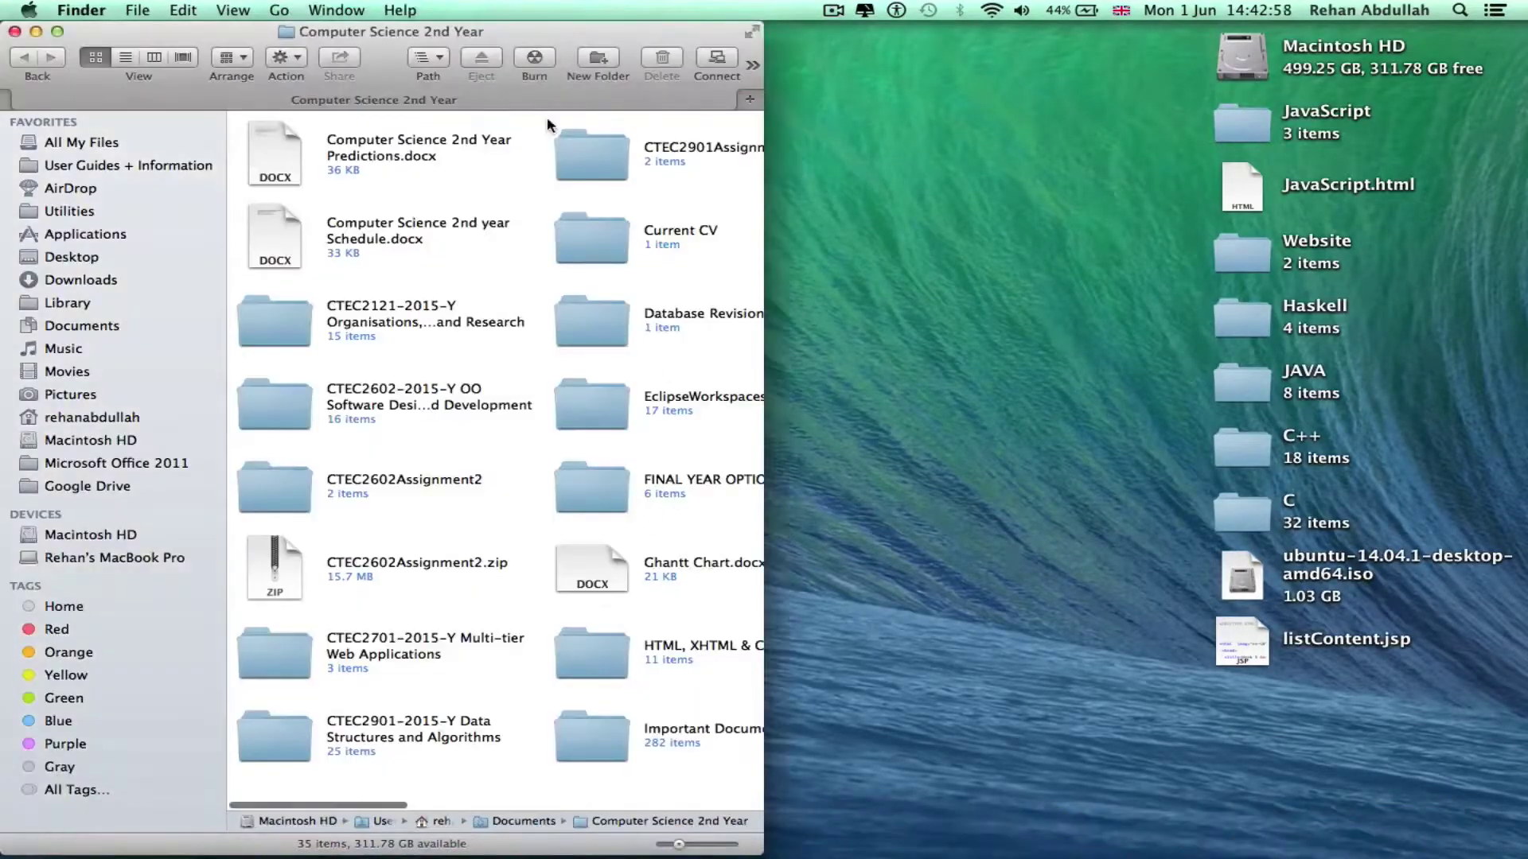
pyautogui.doubleClick(586, 43)
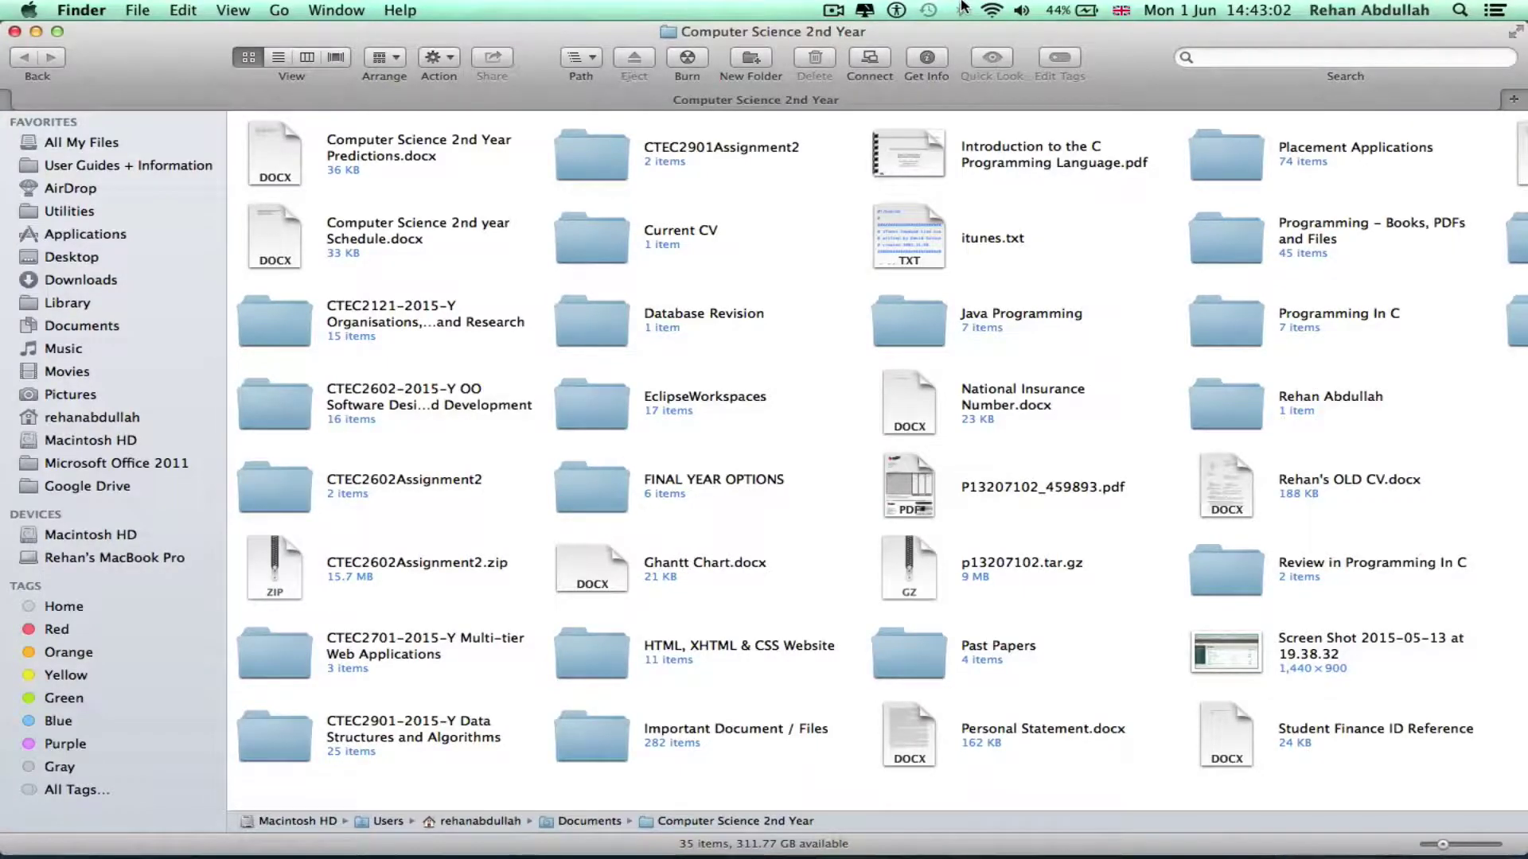
pyautogui.click(1516, 36)
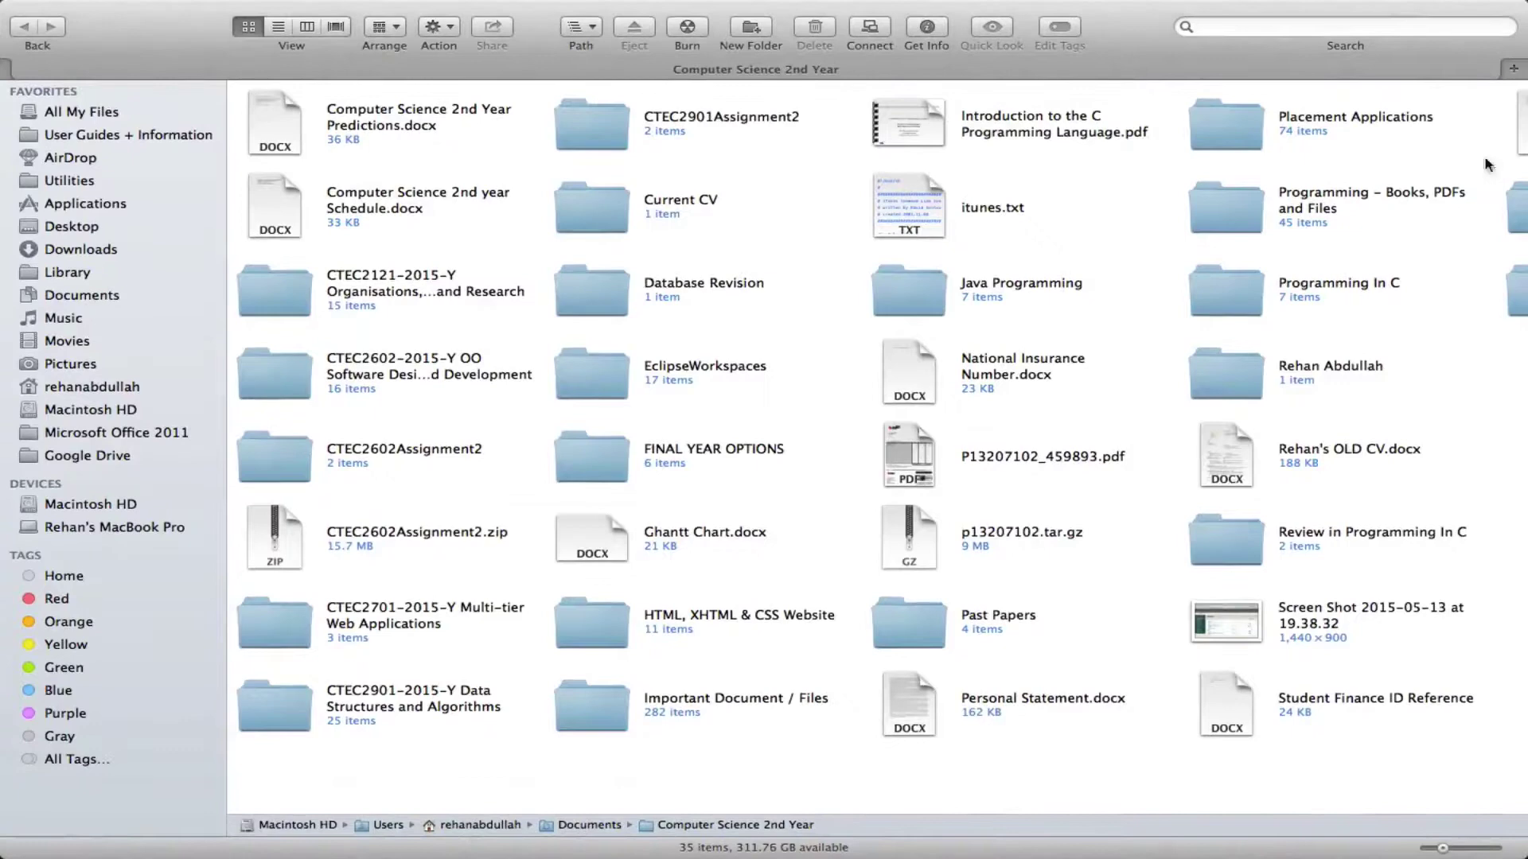
pyautogui.moveTo(1488, 2)
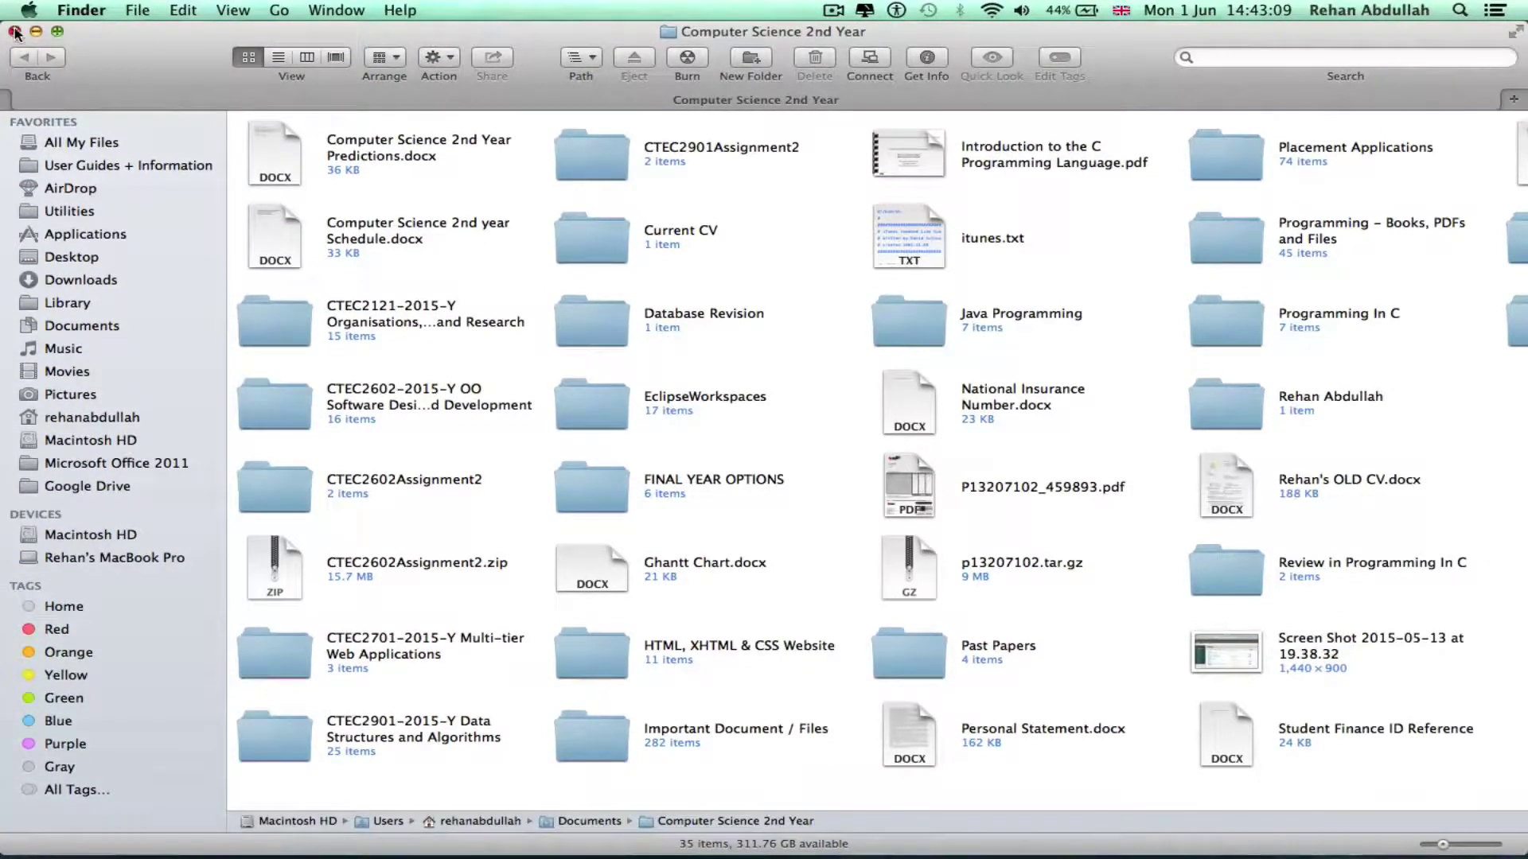
# Close the full-screen Finder window, launch iTunes, and quit Firefox from the Dock
pyautogui.click(14, 32)
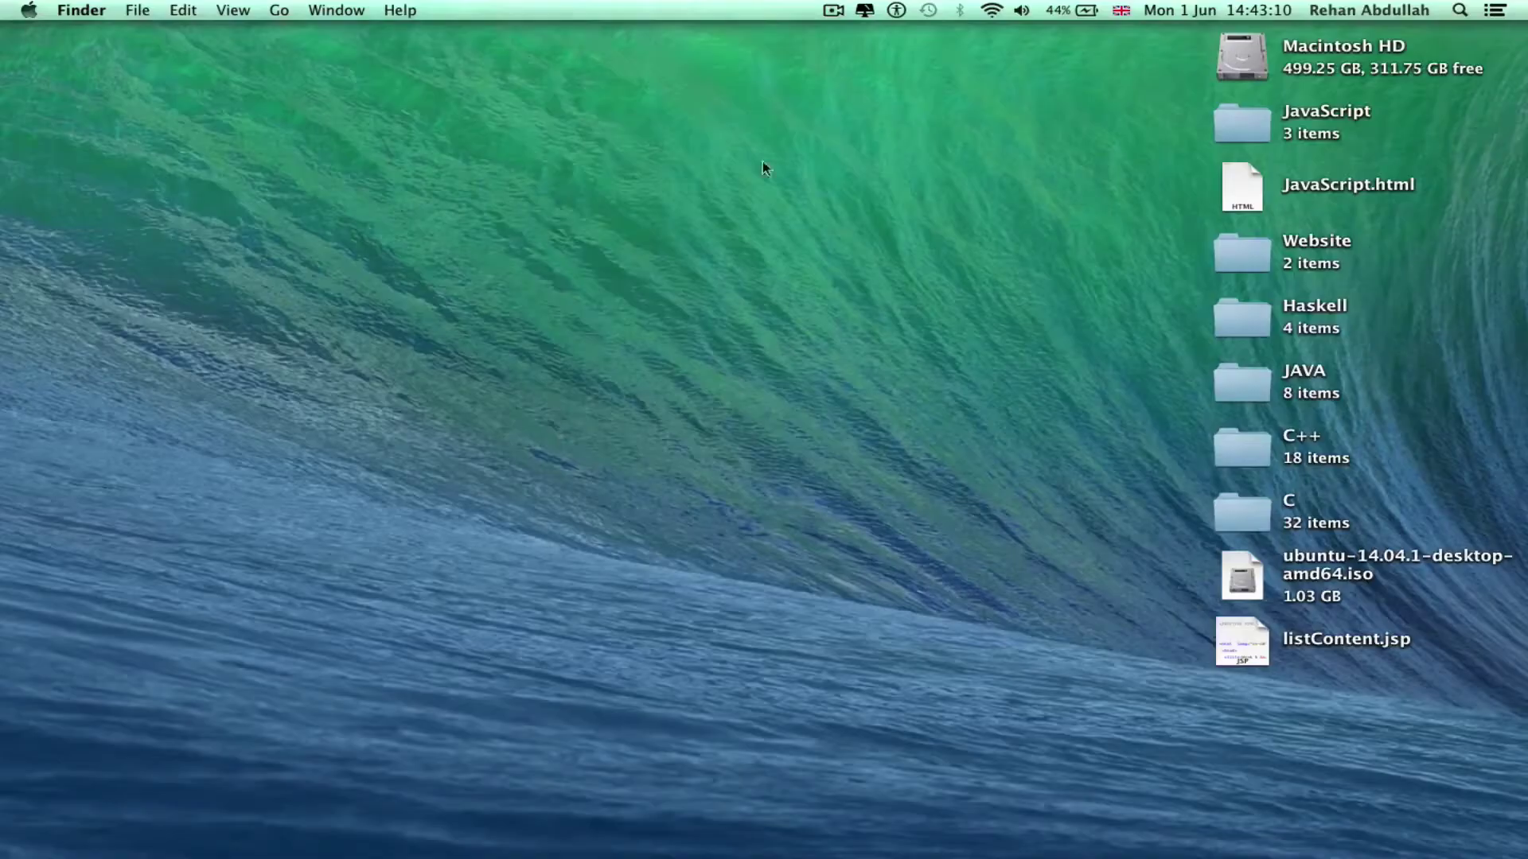
pyautogui.moveTo(833, 856)
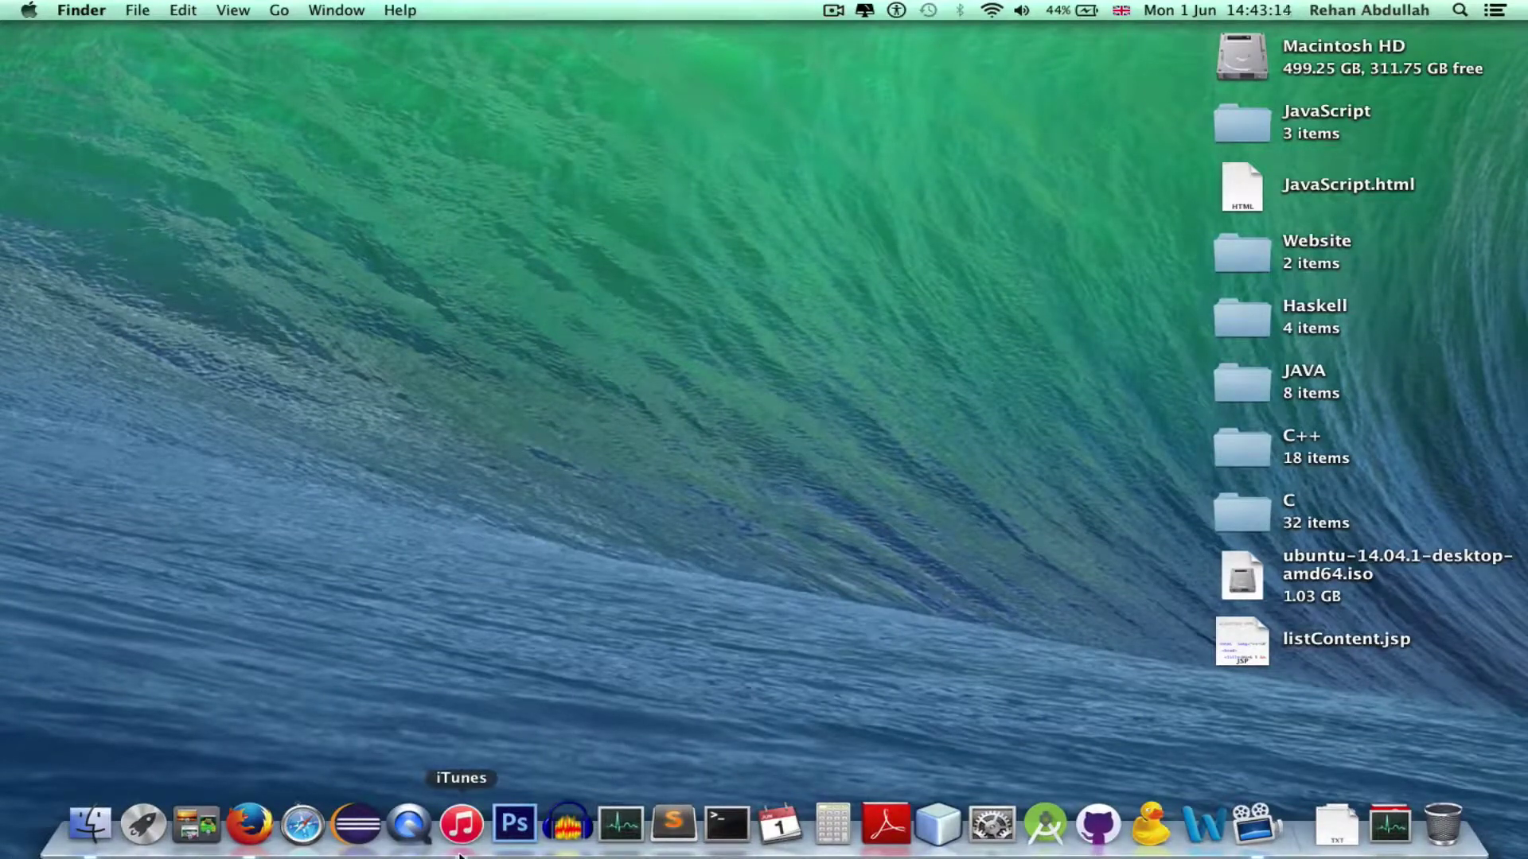
pyautogui.click(460, 828)
pyautogui.rightClick(253, 832)
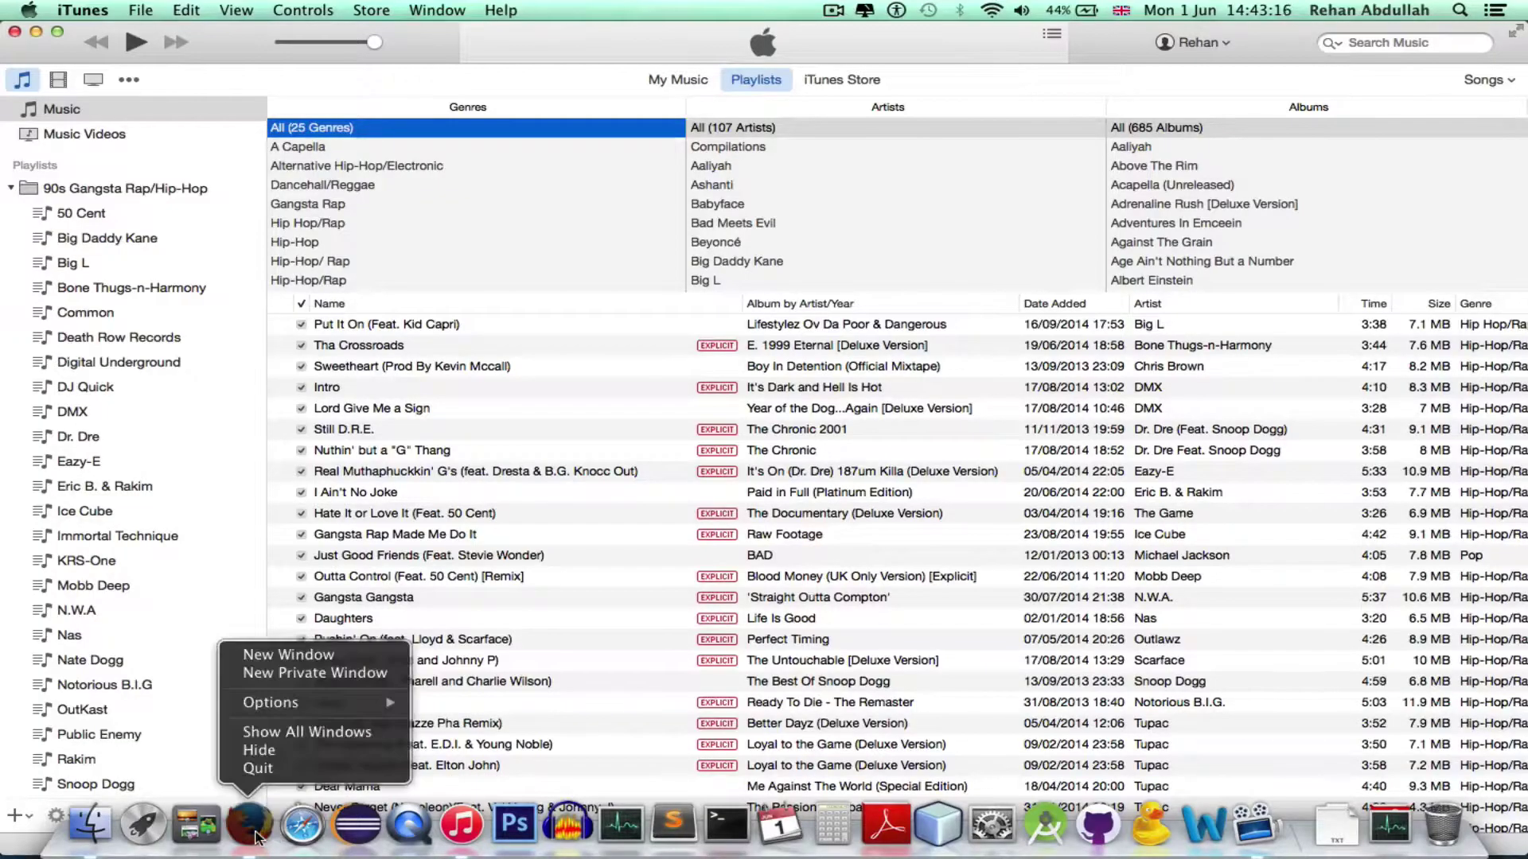
pyautogui.click(293, 769)
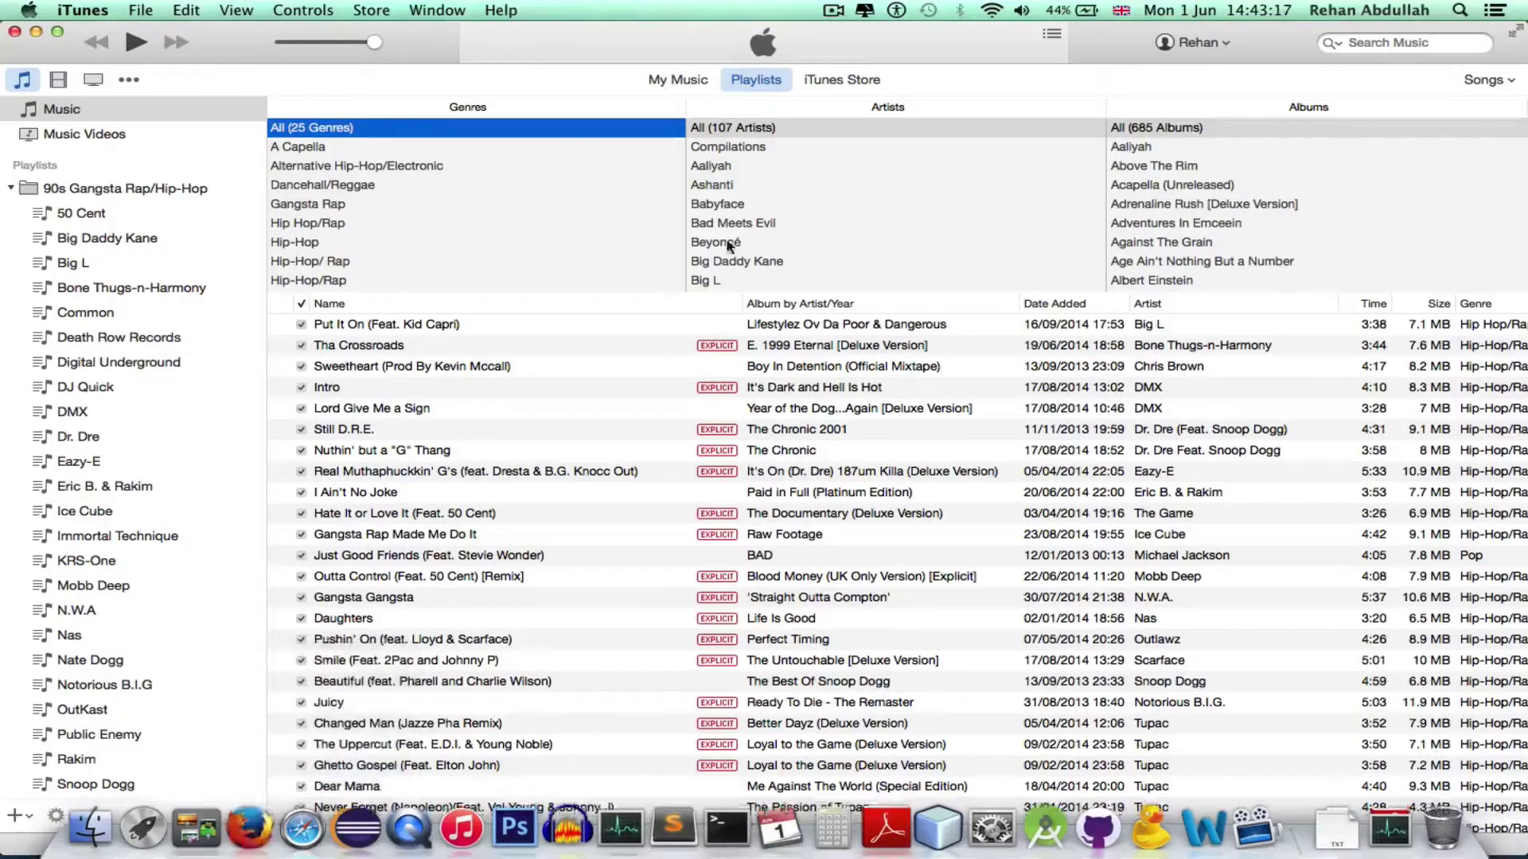
# View the CleanMyMac system summary, then close iTunes and return to Finder
pyautogui.click(868, 10)
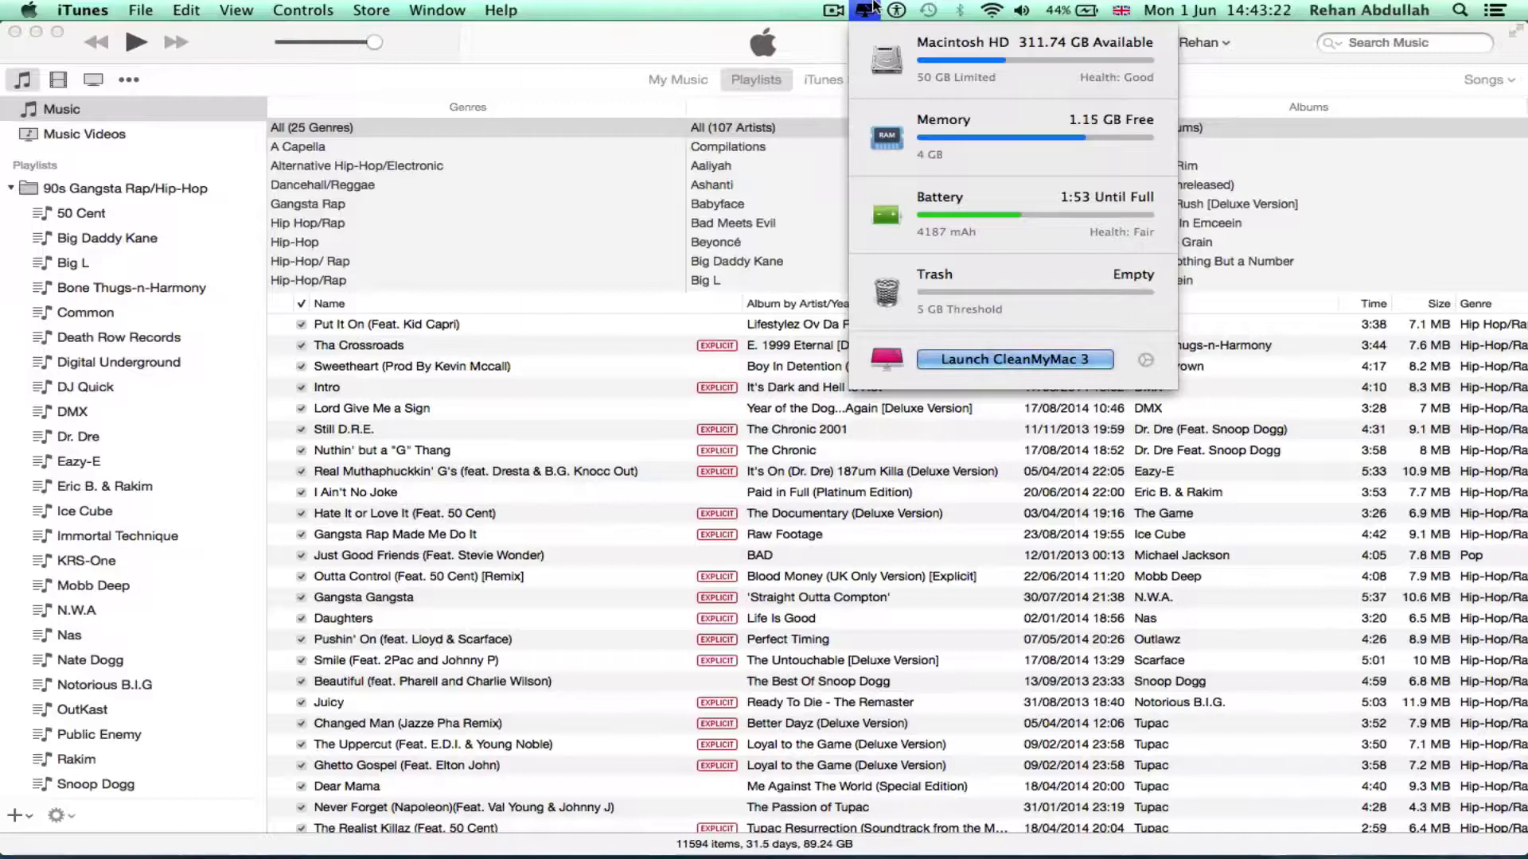
pyautogui.moveTo(954, 126)
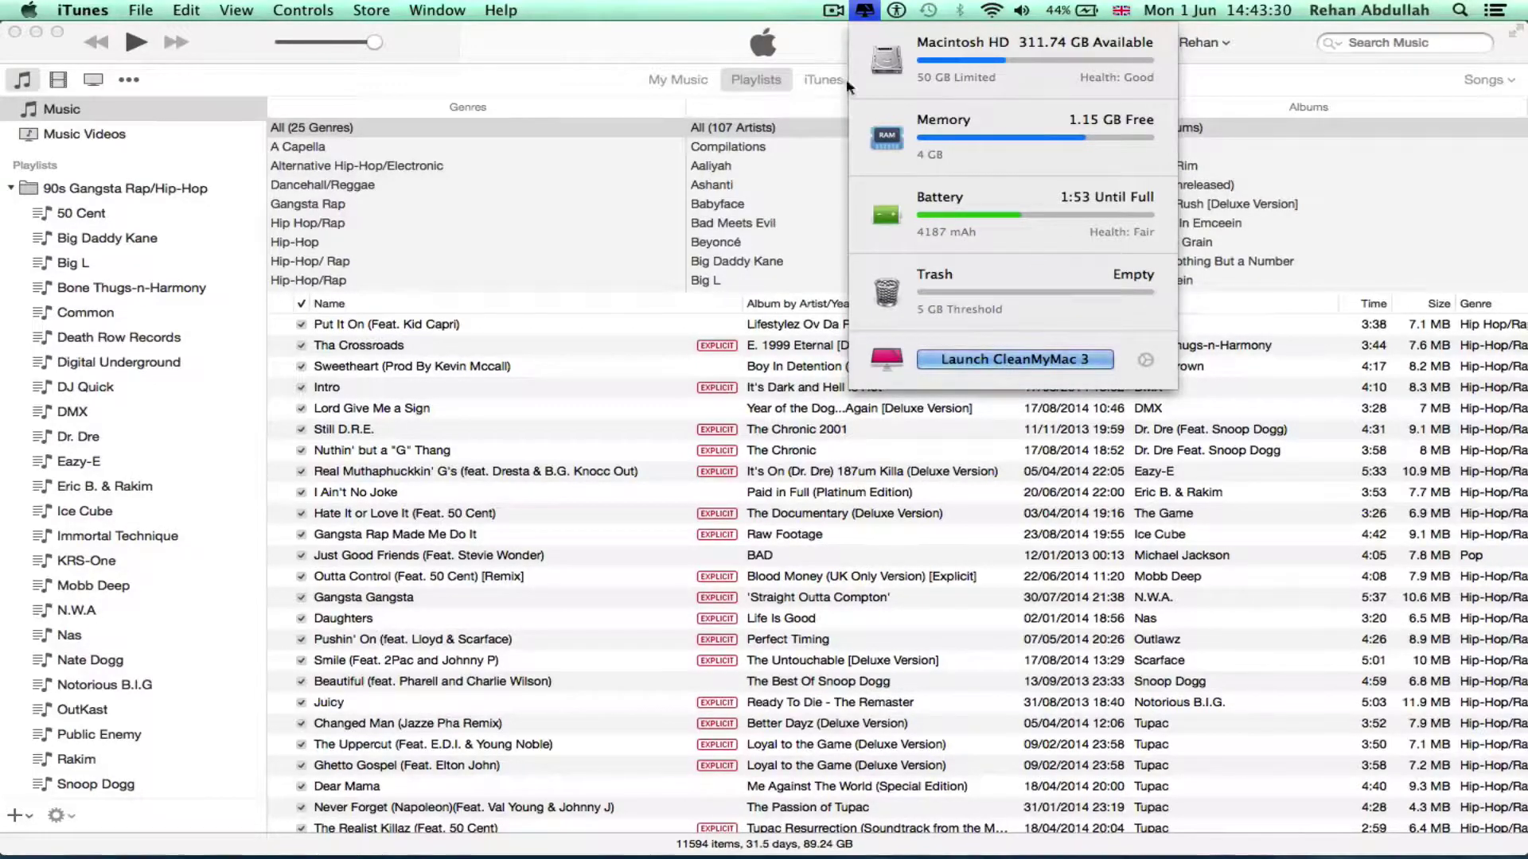
pyautogui.click(458, 70)
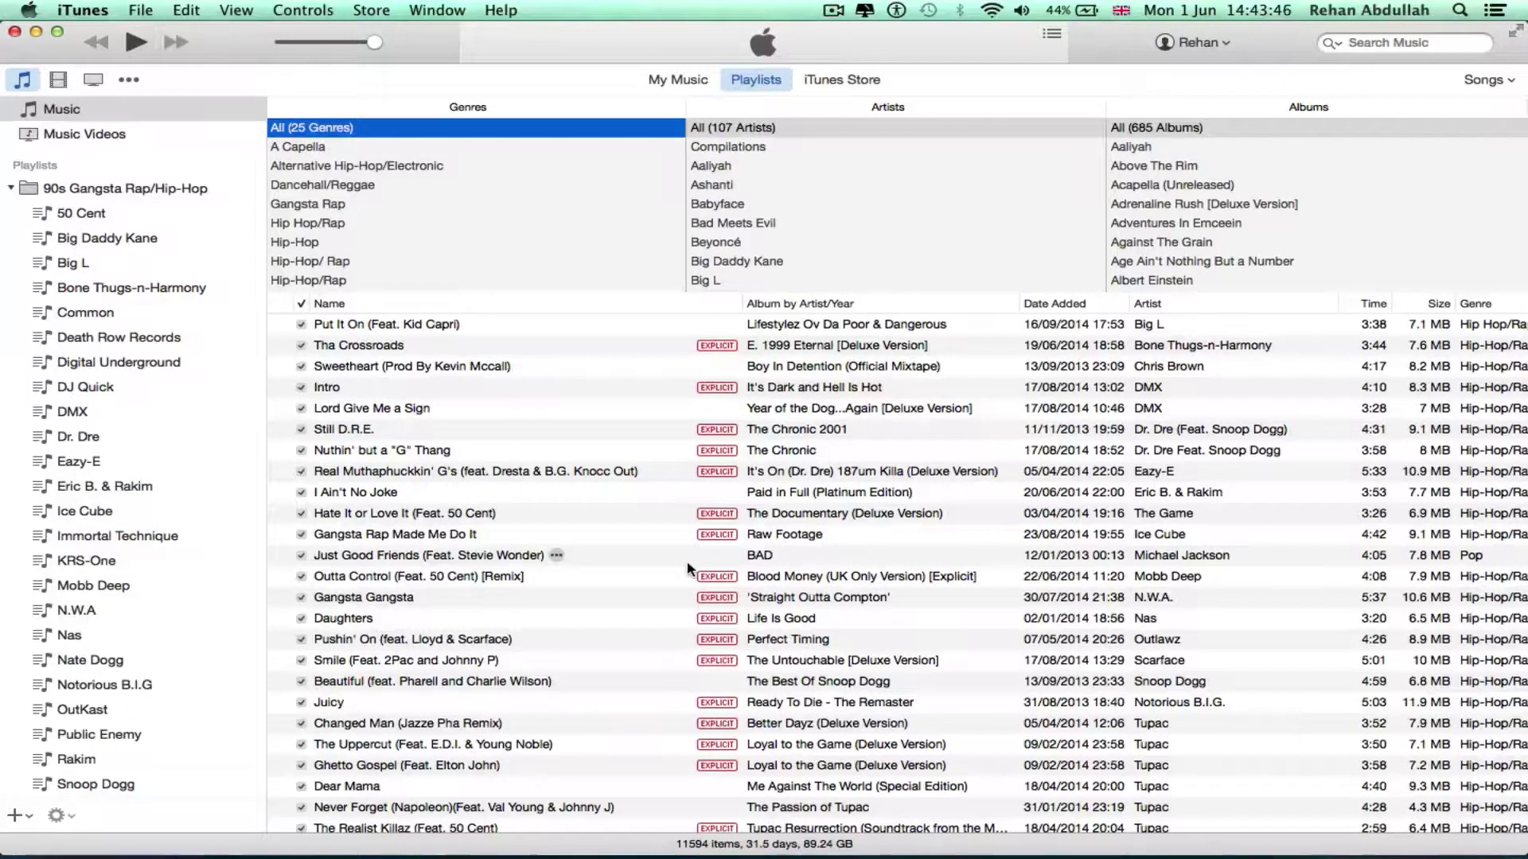
pyautogui.click(15, 32)
pyautogui.click(583, 285)
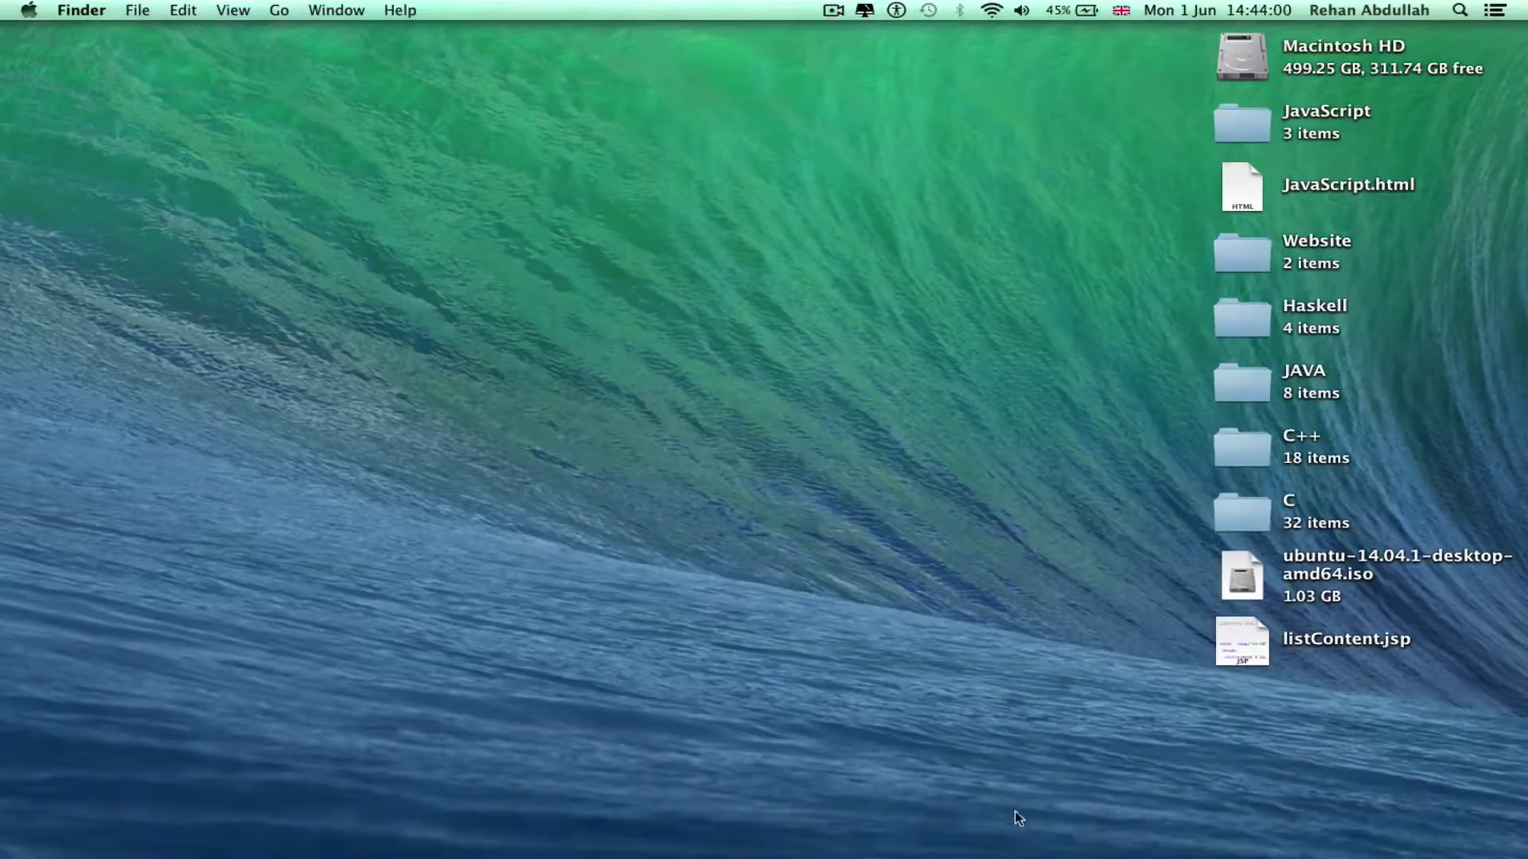
# Open System Preferences and look at the General pane before returning to all panes
pyautogui.click(992, 840)
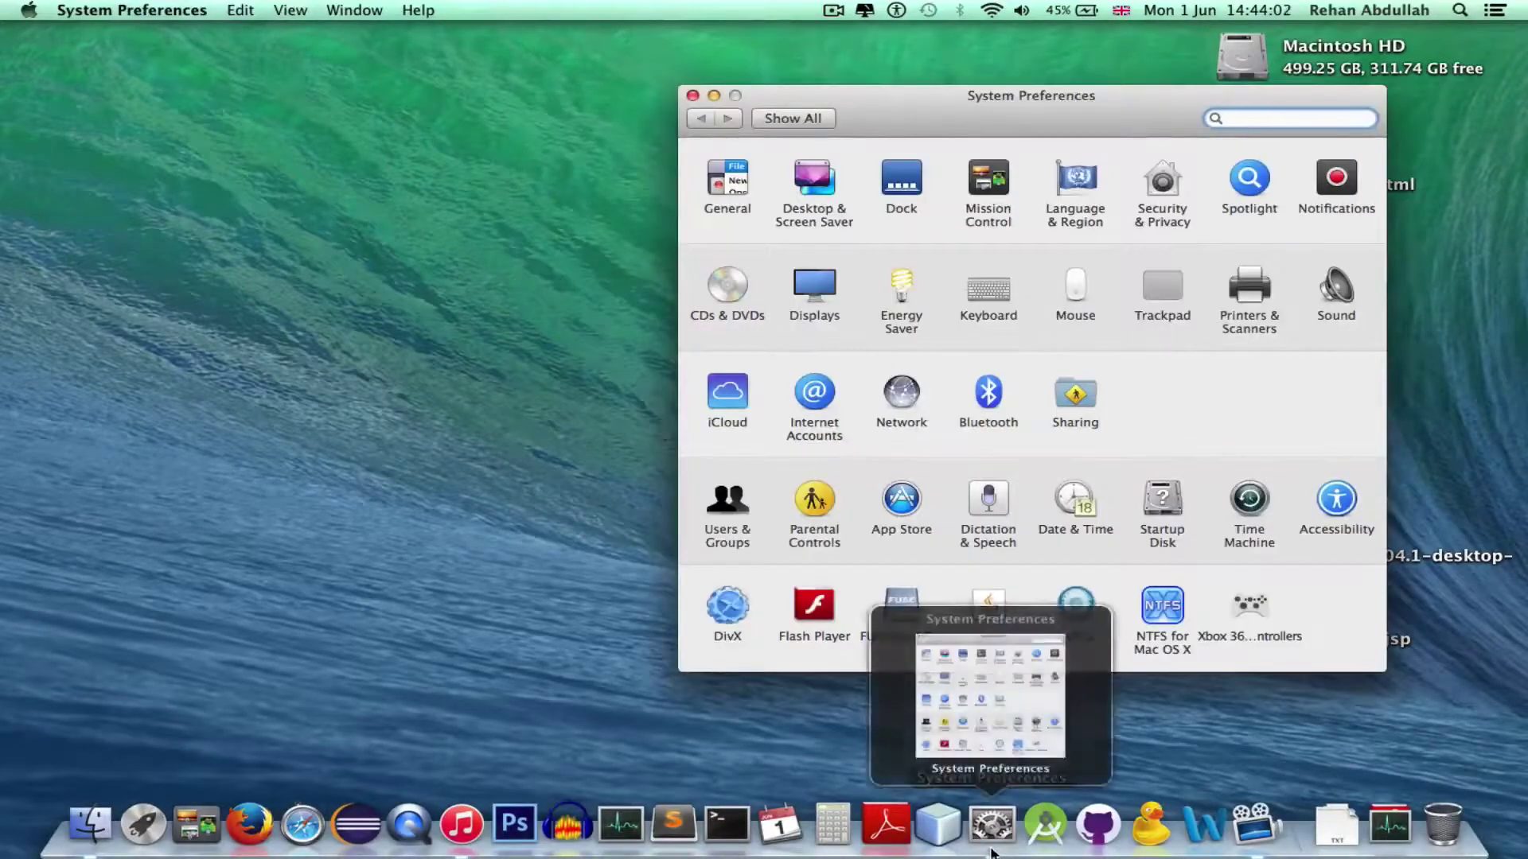
pyautogui.click(720, 209)
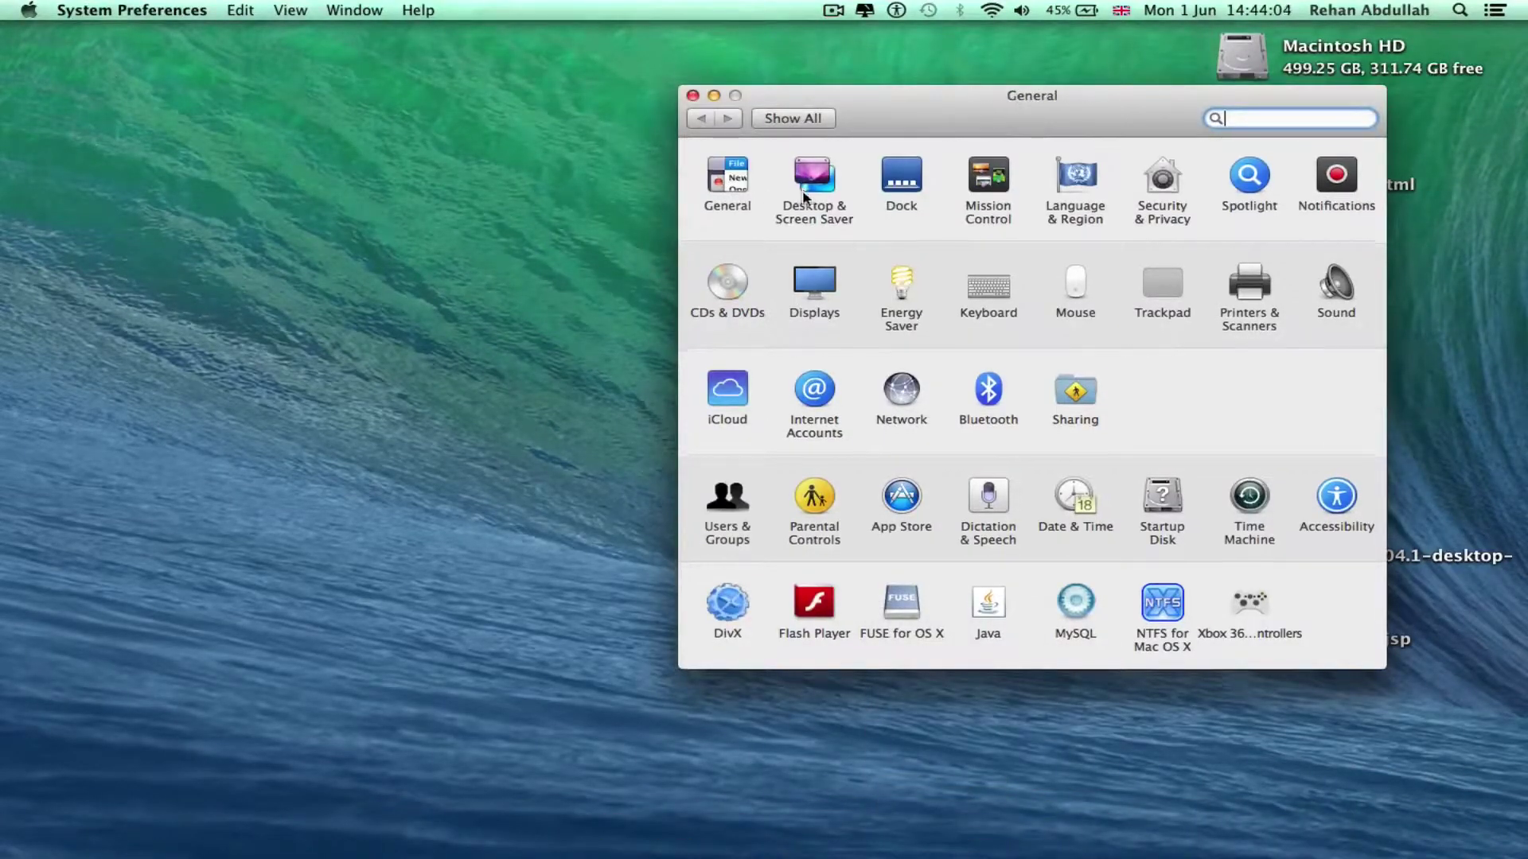
pyautogui.click(809, 119)
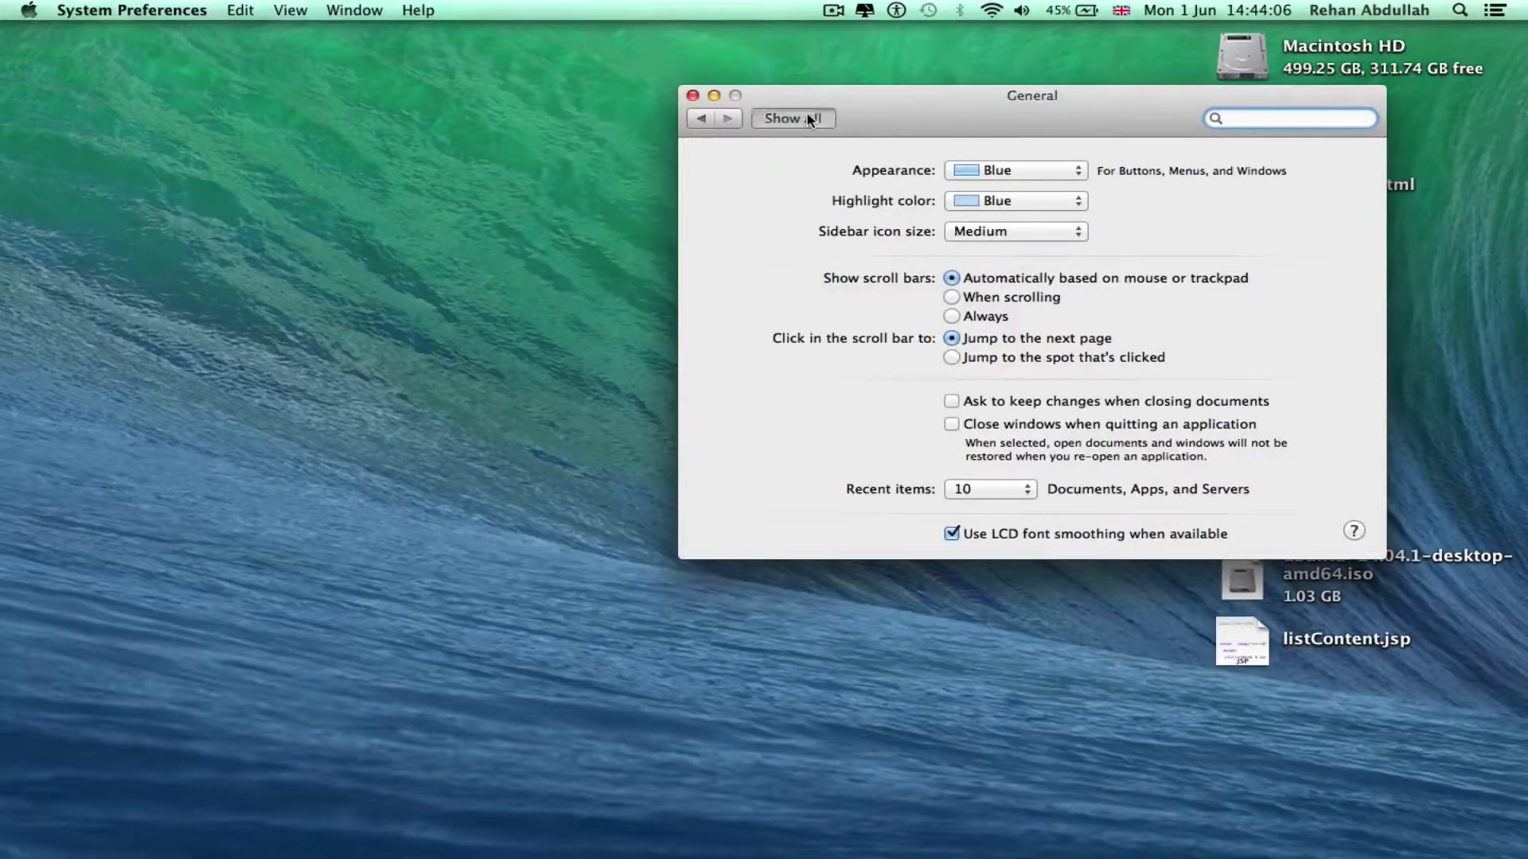
# Inspect the Built-in Display resolution and Color settings, return to all panes, and toggle the volume control
pyautogui.click(802, 280)
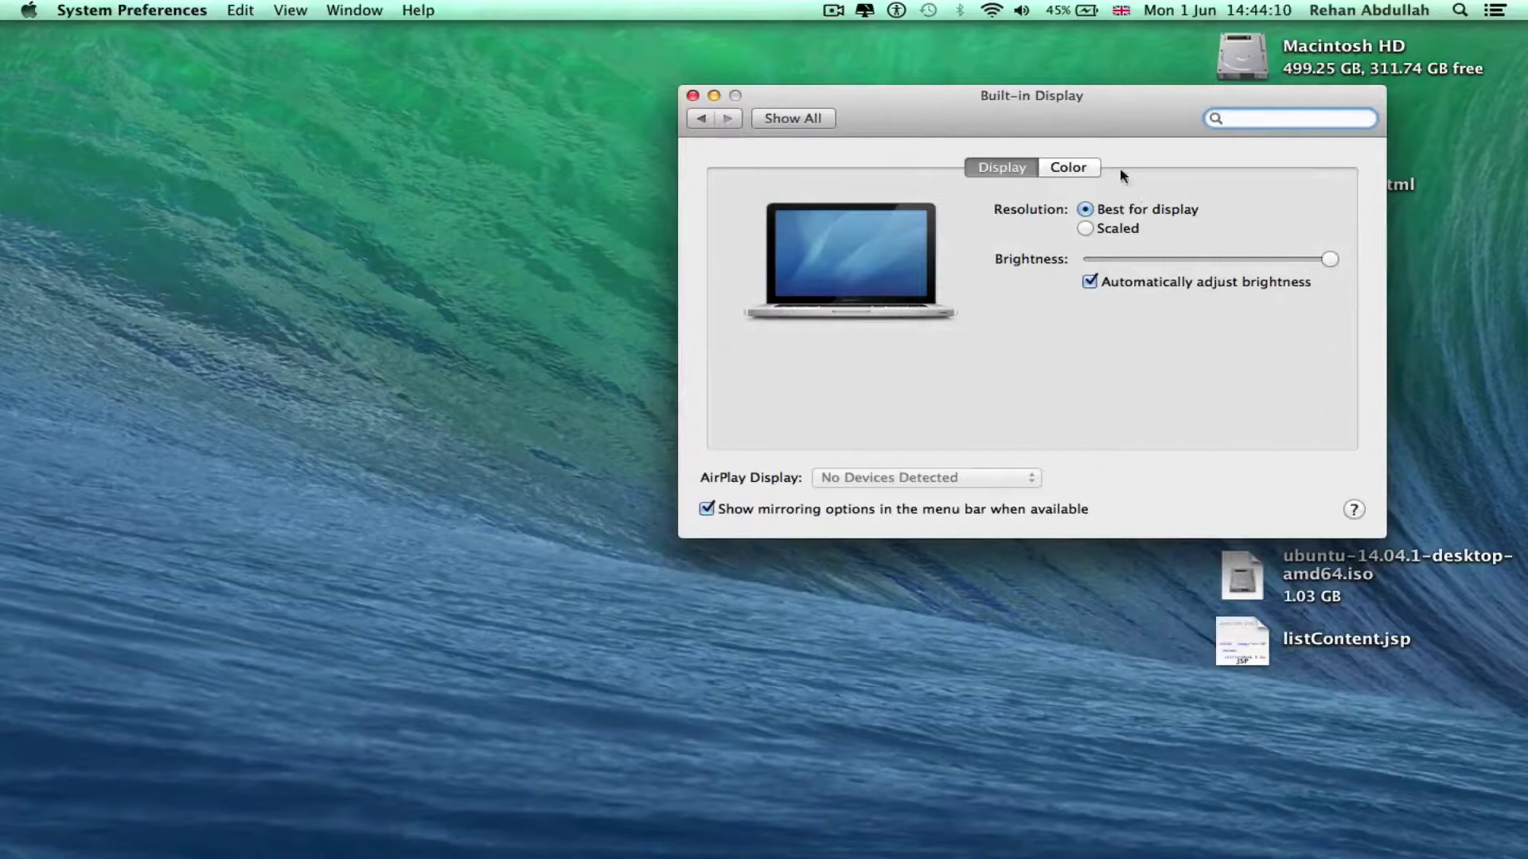
pyautogui.click(1067, 167)
pyautogui.click(995, 168)
pyautogui.click(802, 118)
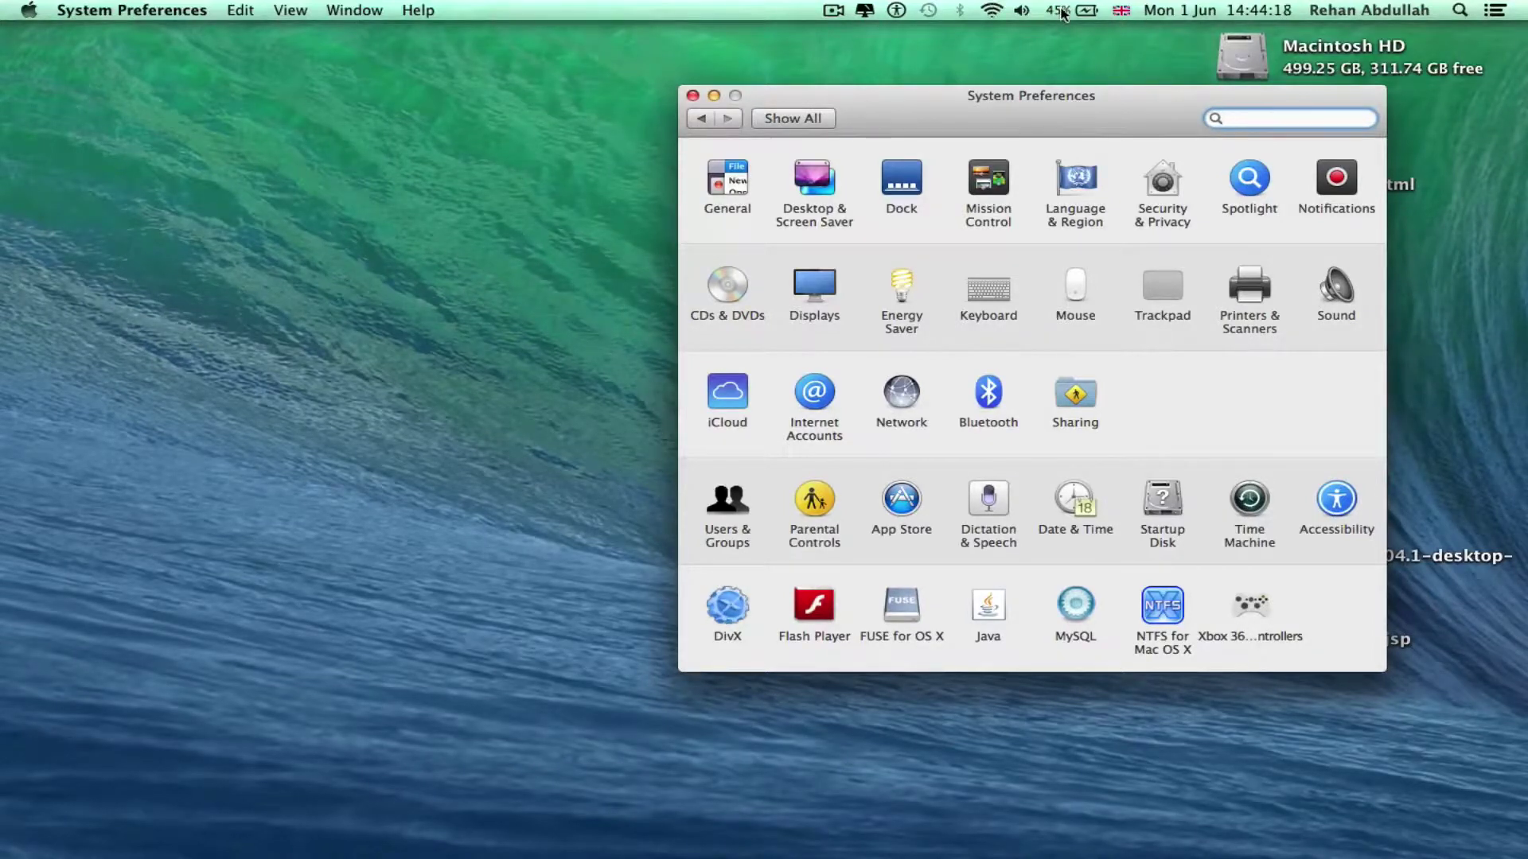
pyautogui.click(1022, 12)
pyautogui.click(1021, 11)
# Show and dismiss the CleanMyMac disk, memory and battery stats, then bring up the Dock
pyautogui.click(864, 10)
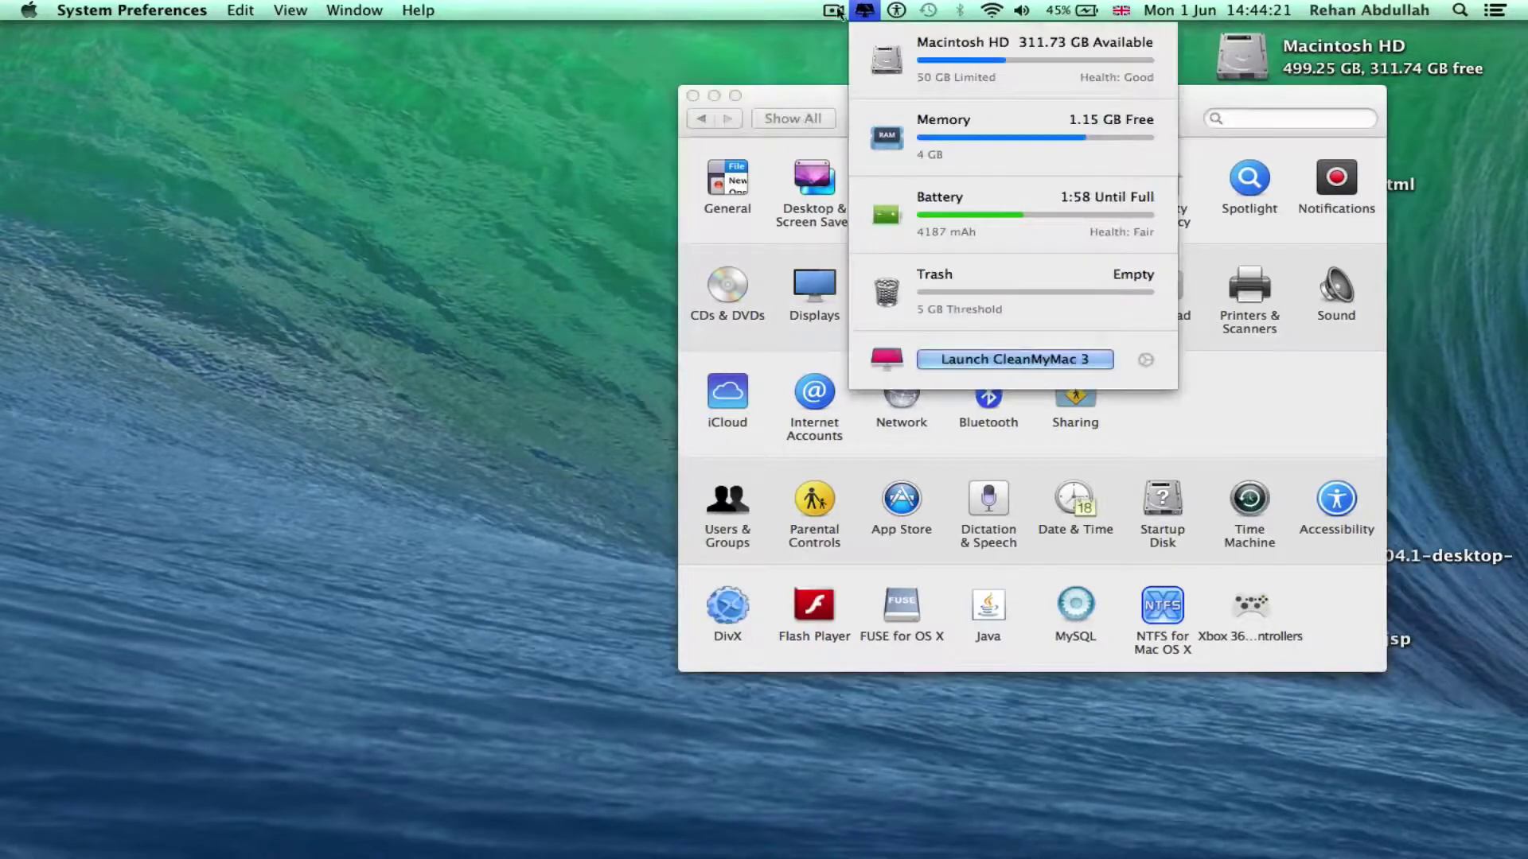
pyautogui.click(495, 95)
pyautogui.moveTo(1217, 855)
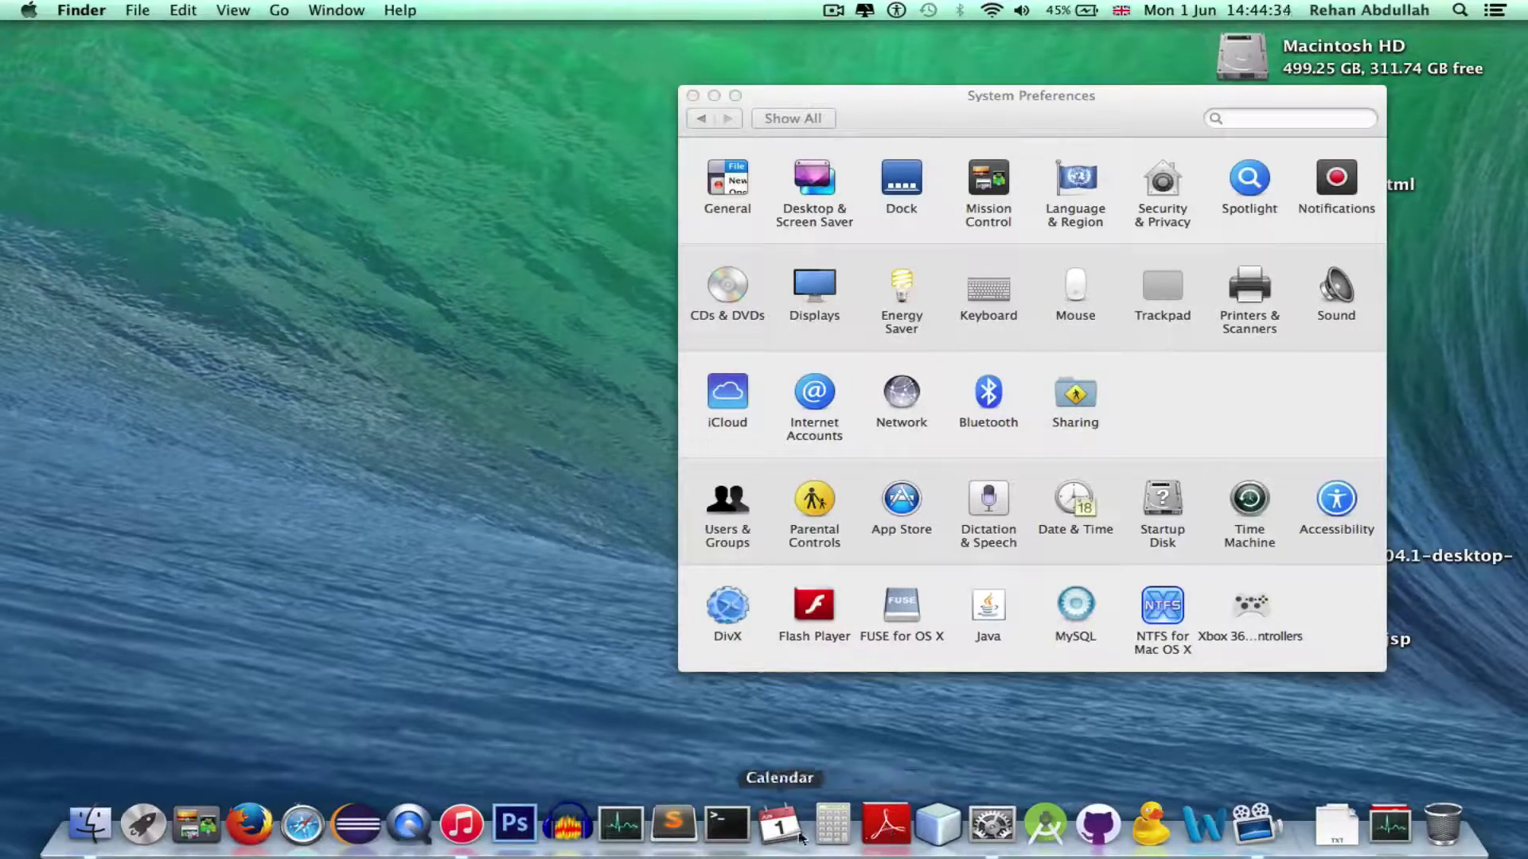
pyautogui.moveTo(789, 835)
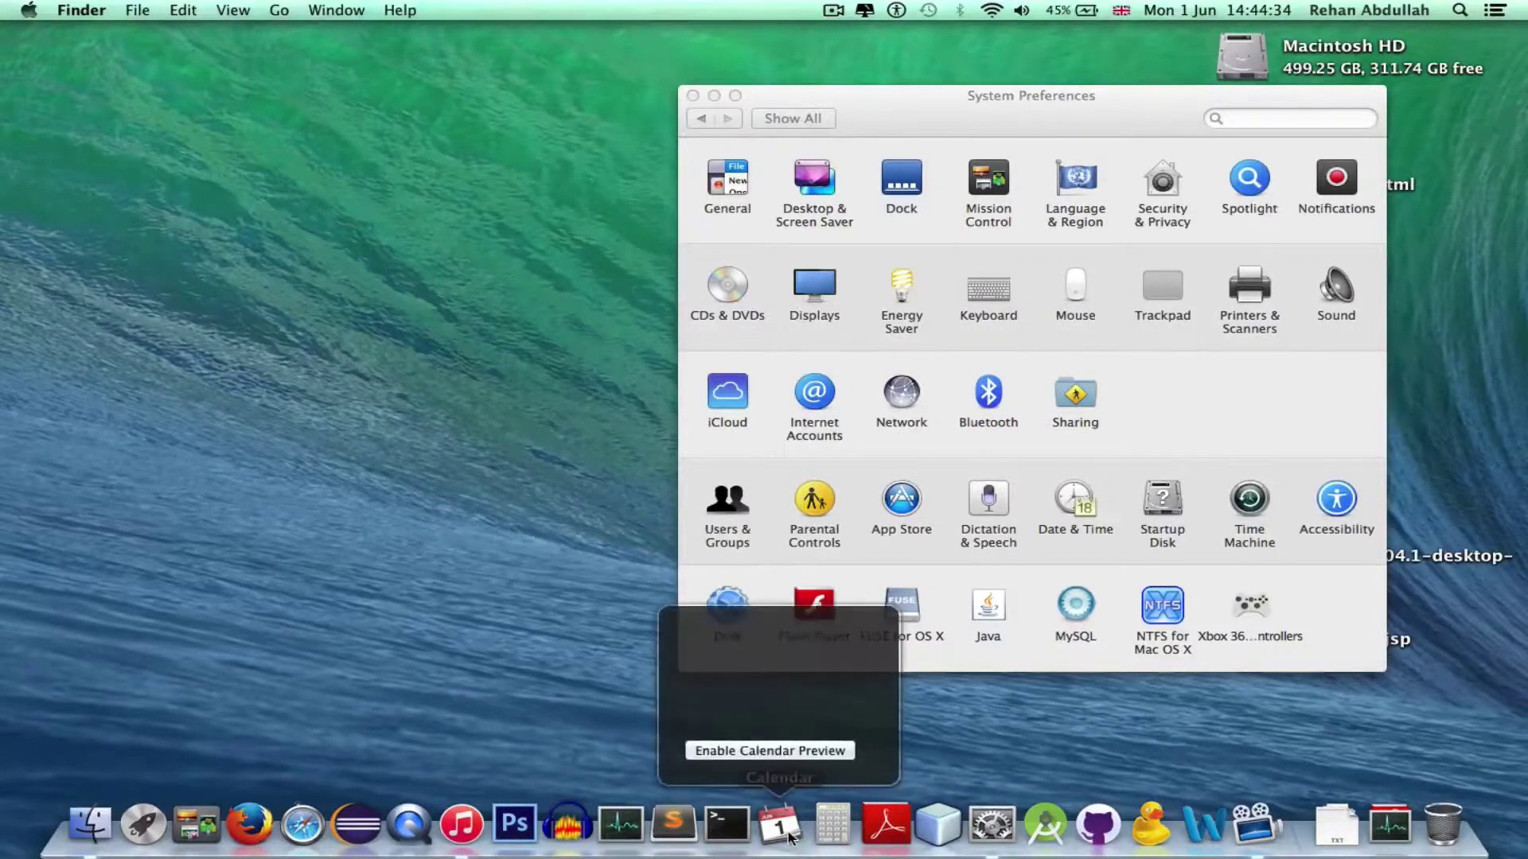
# Launch Activity Monitor, close System Preferences, scan processes by CPU usage, then quit Activity Monitor
pyautogui.click(625, 836)
pyautogui.click(1289, 103)
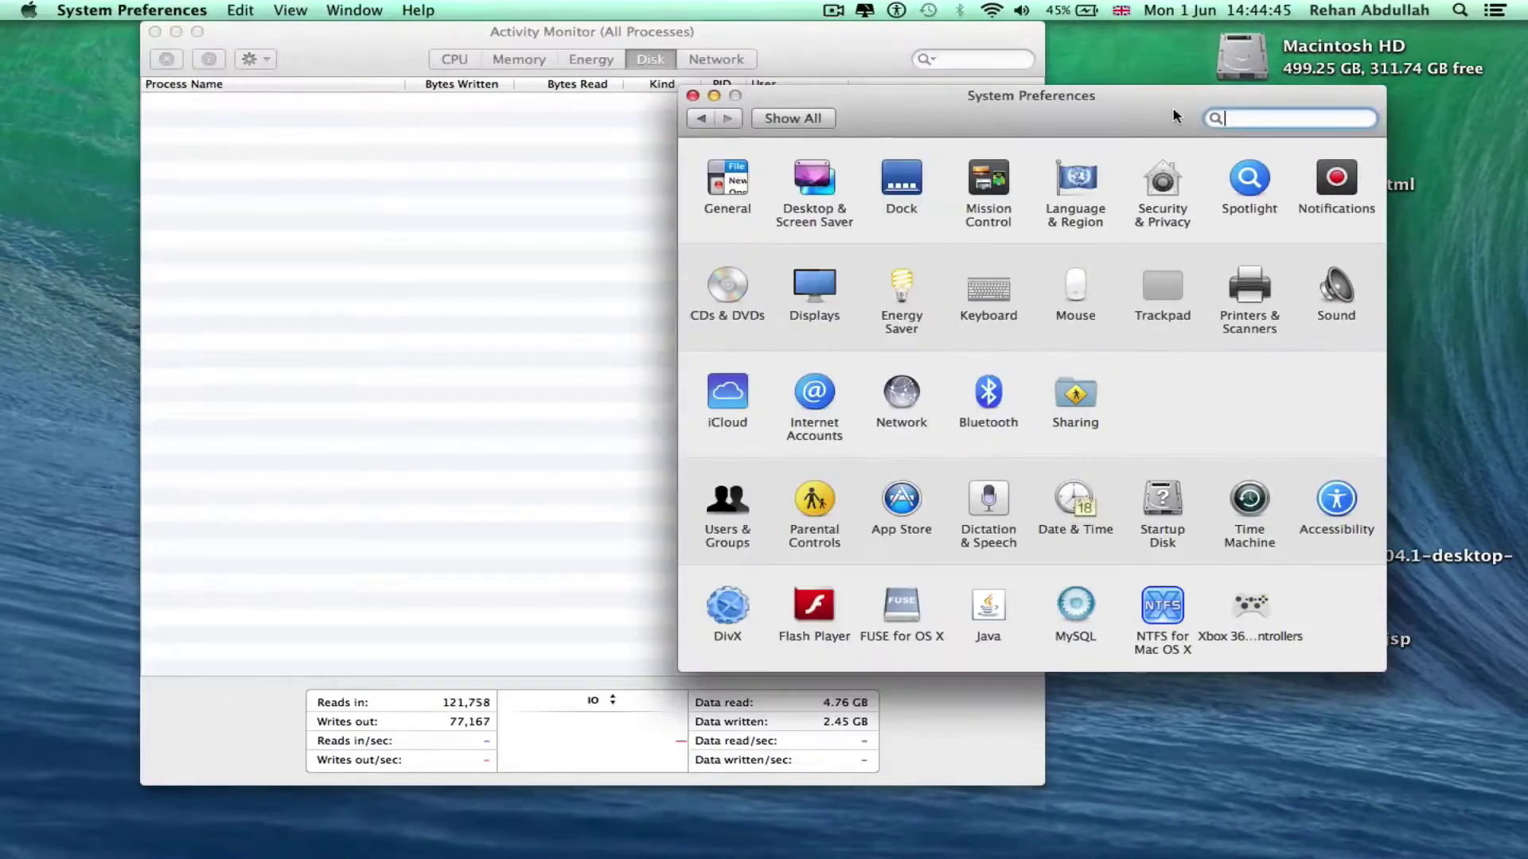
pyautogui.click(692, 96)
pyautogui.click(457, 59)
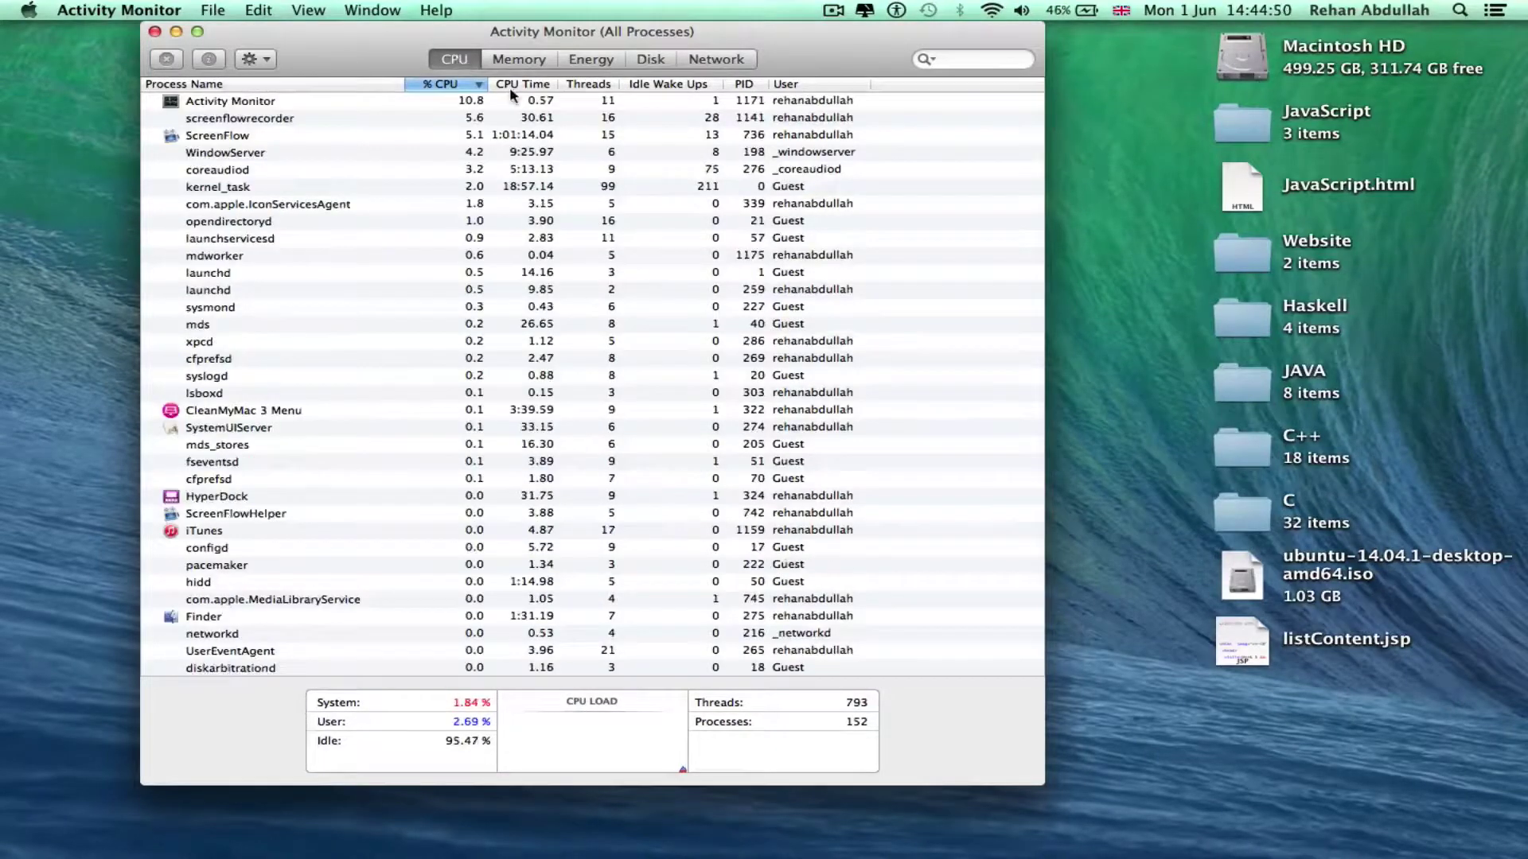
pyautogui.scroll(-10, 363, 291)
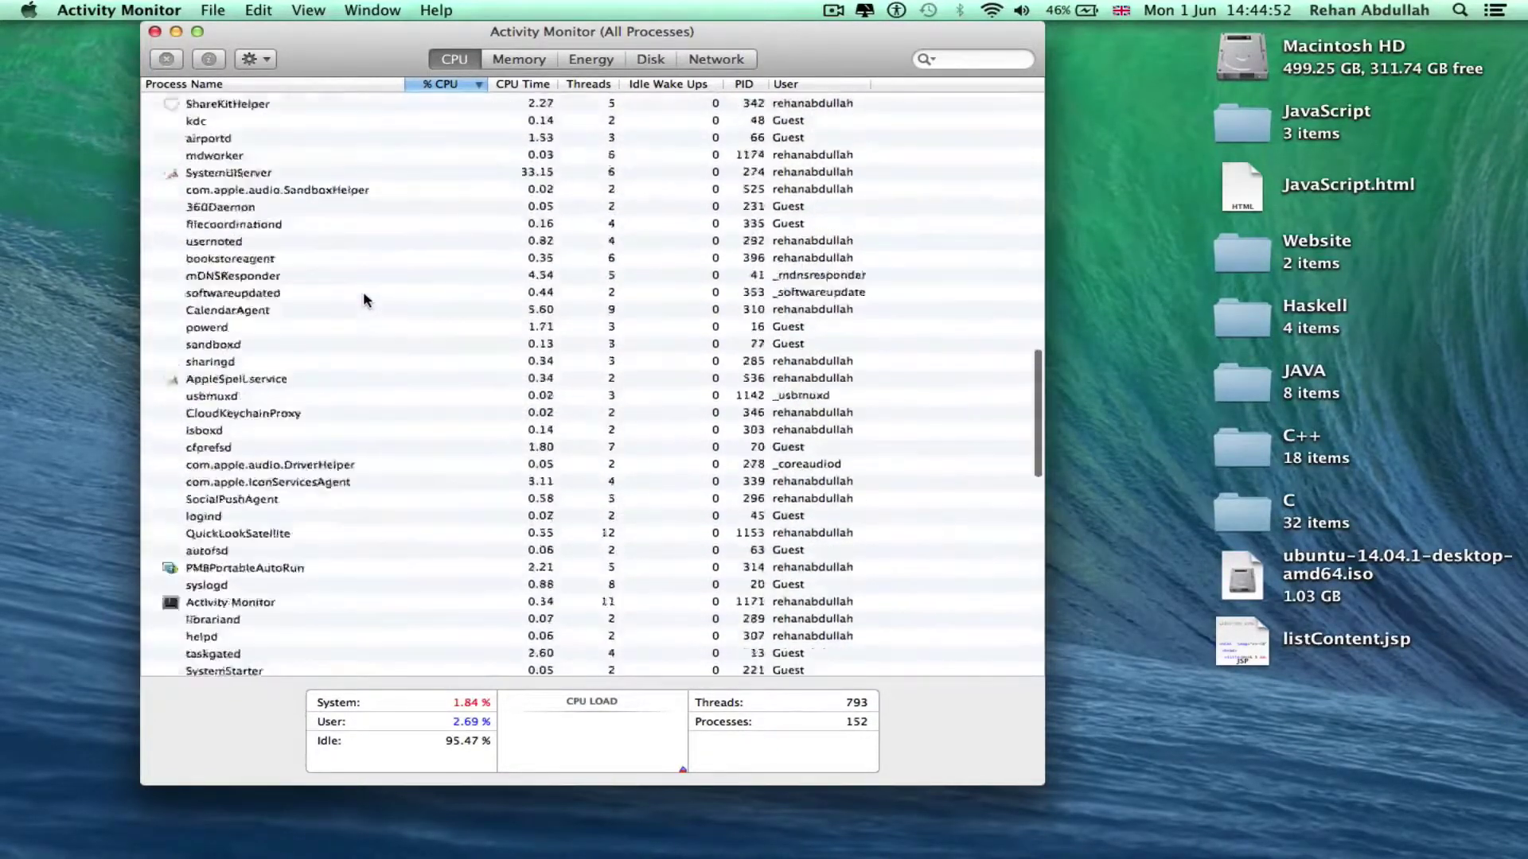
pyautogui.scroll(10, 362, 295)
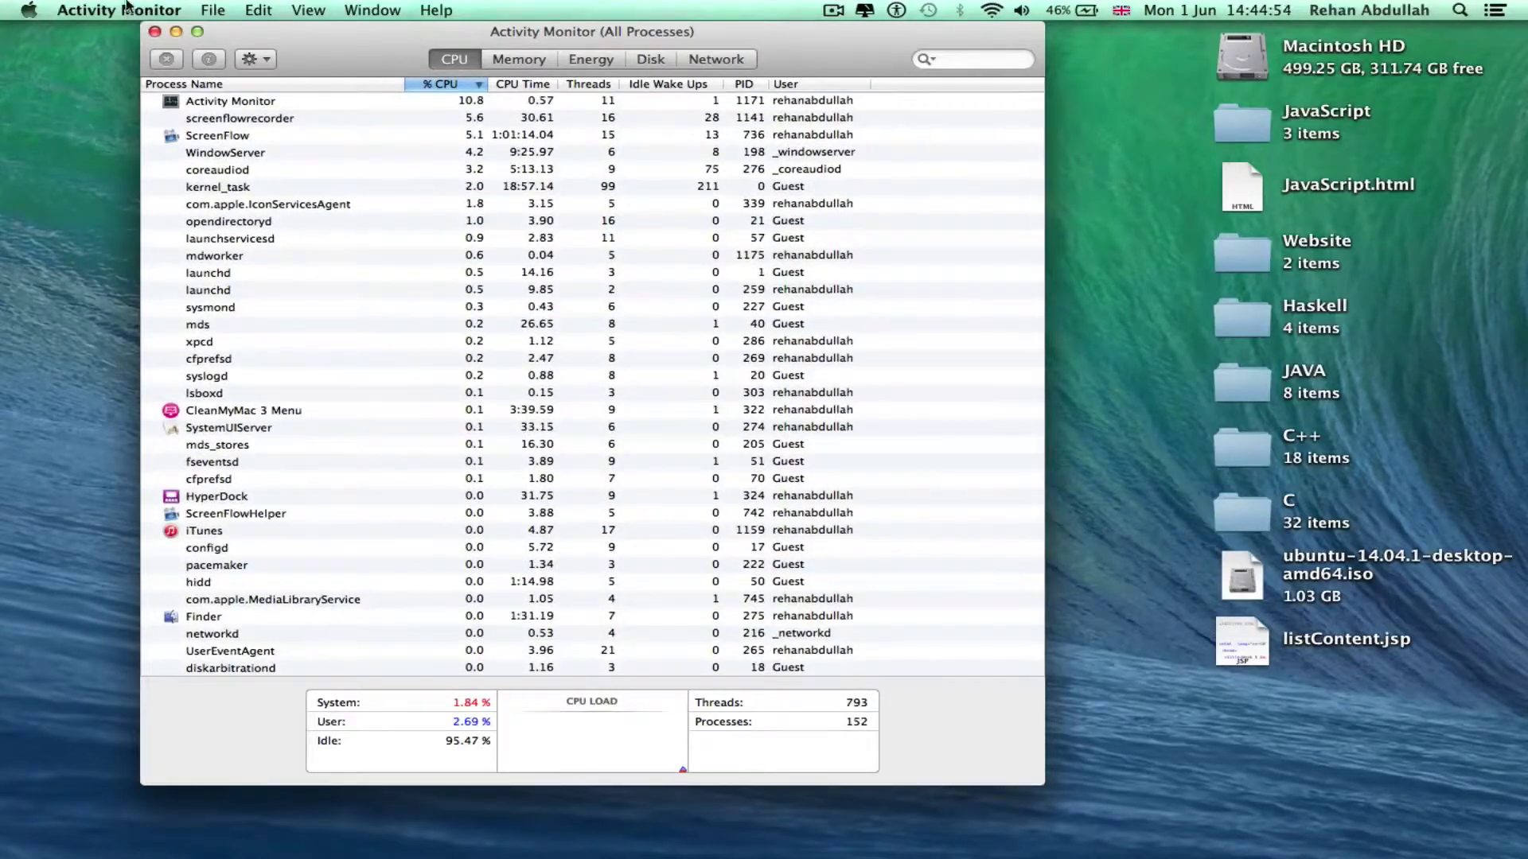
pyautogui.click(127, 10)
pyautogui.click(163, 158)
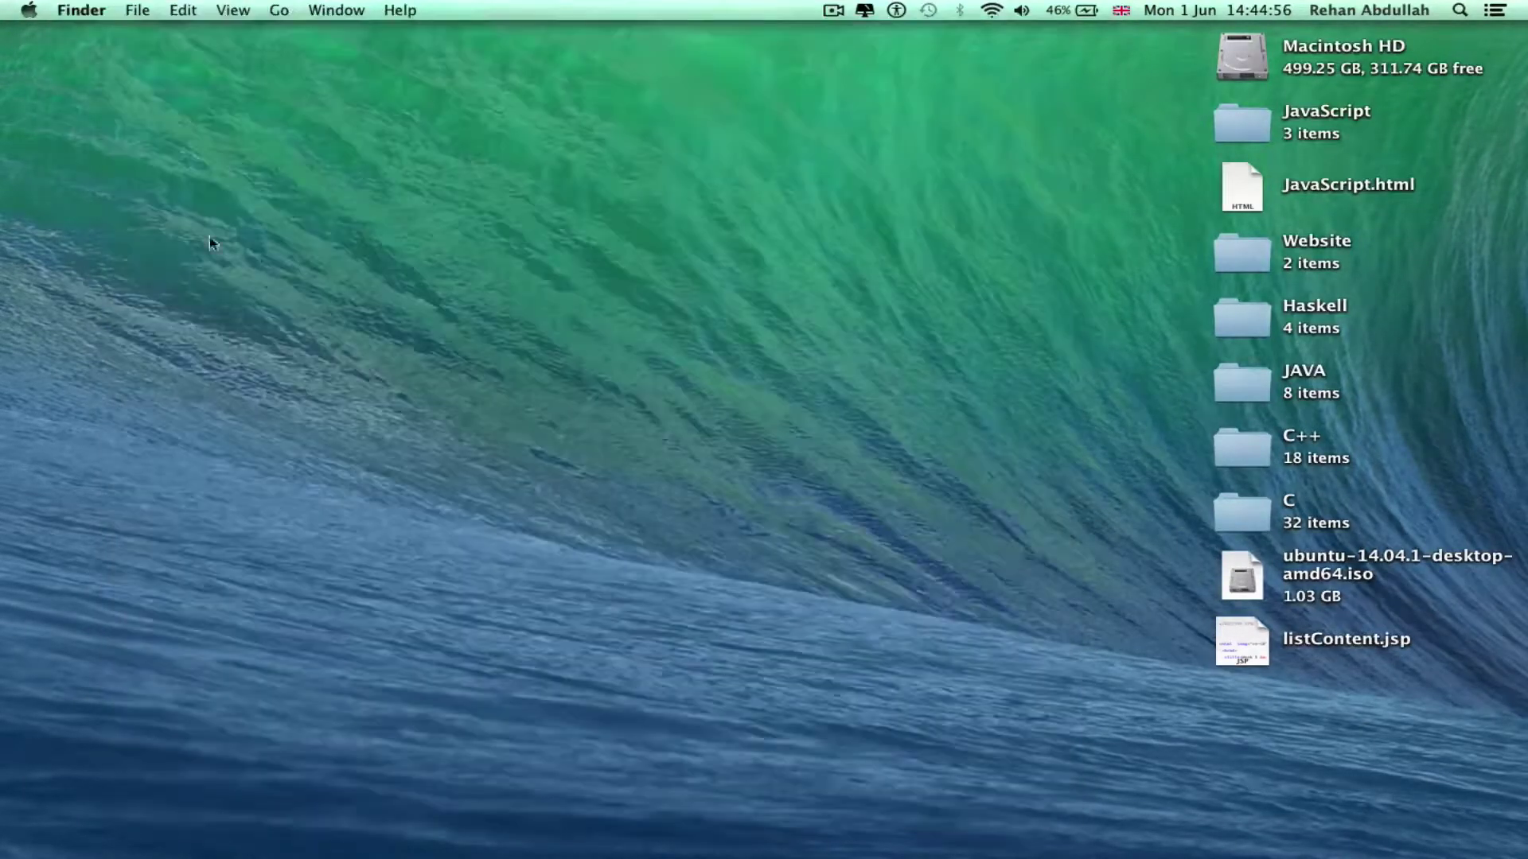
# Spotlight-search 'hello' then 'docu', open and close Documents, and bring up iTunes' Dock menu
pyautogui.click(1463, 8)
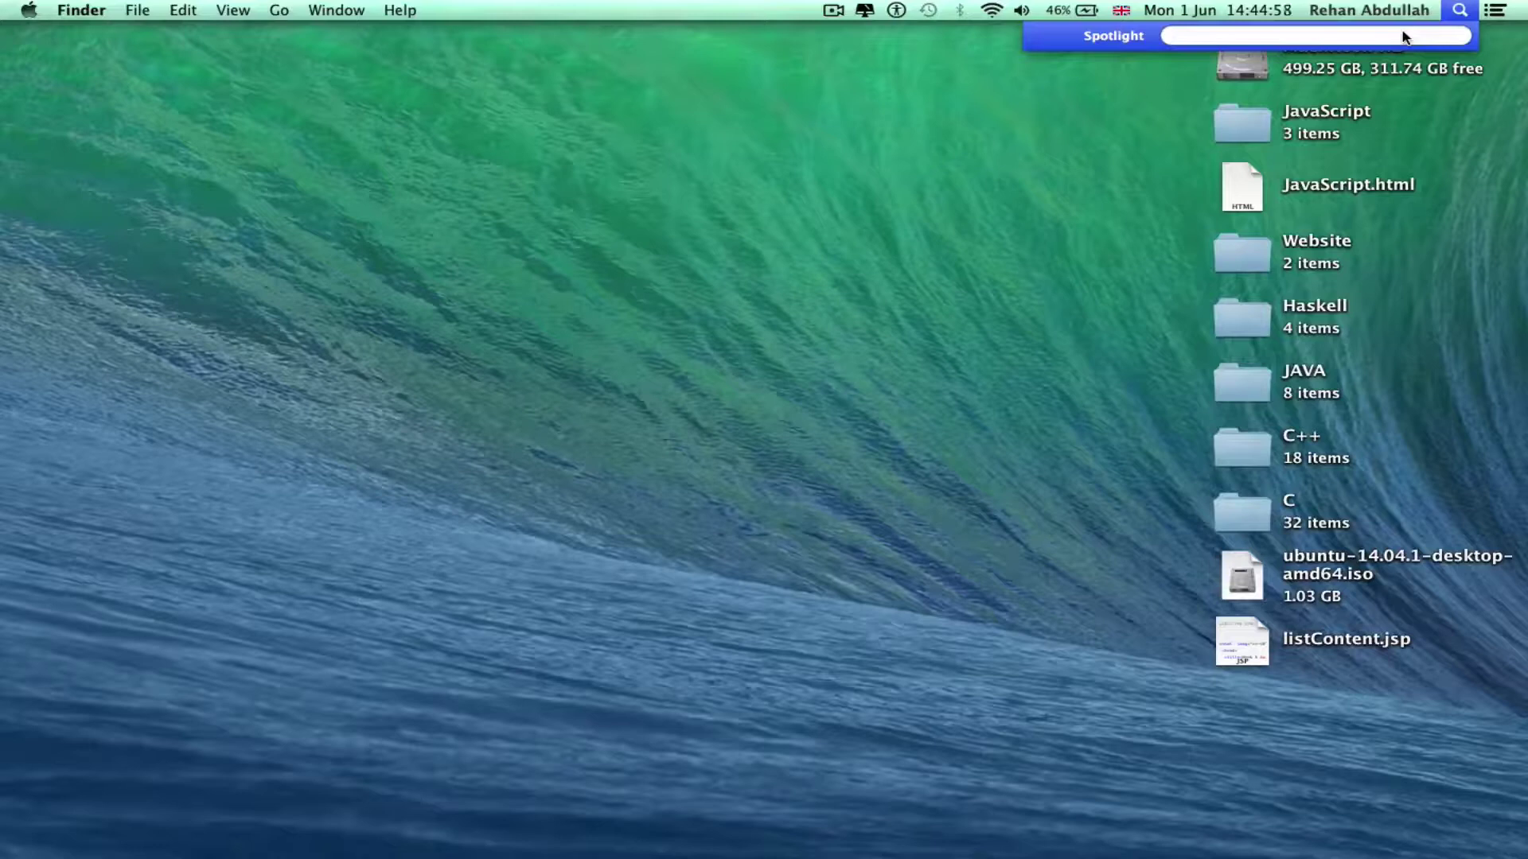
pyautogui.write('hello')
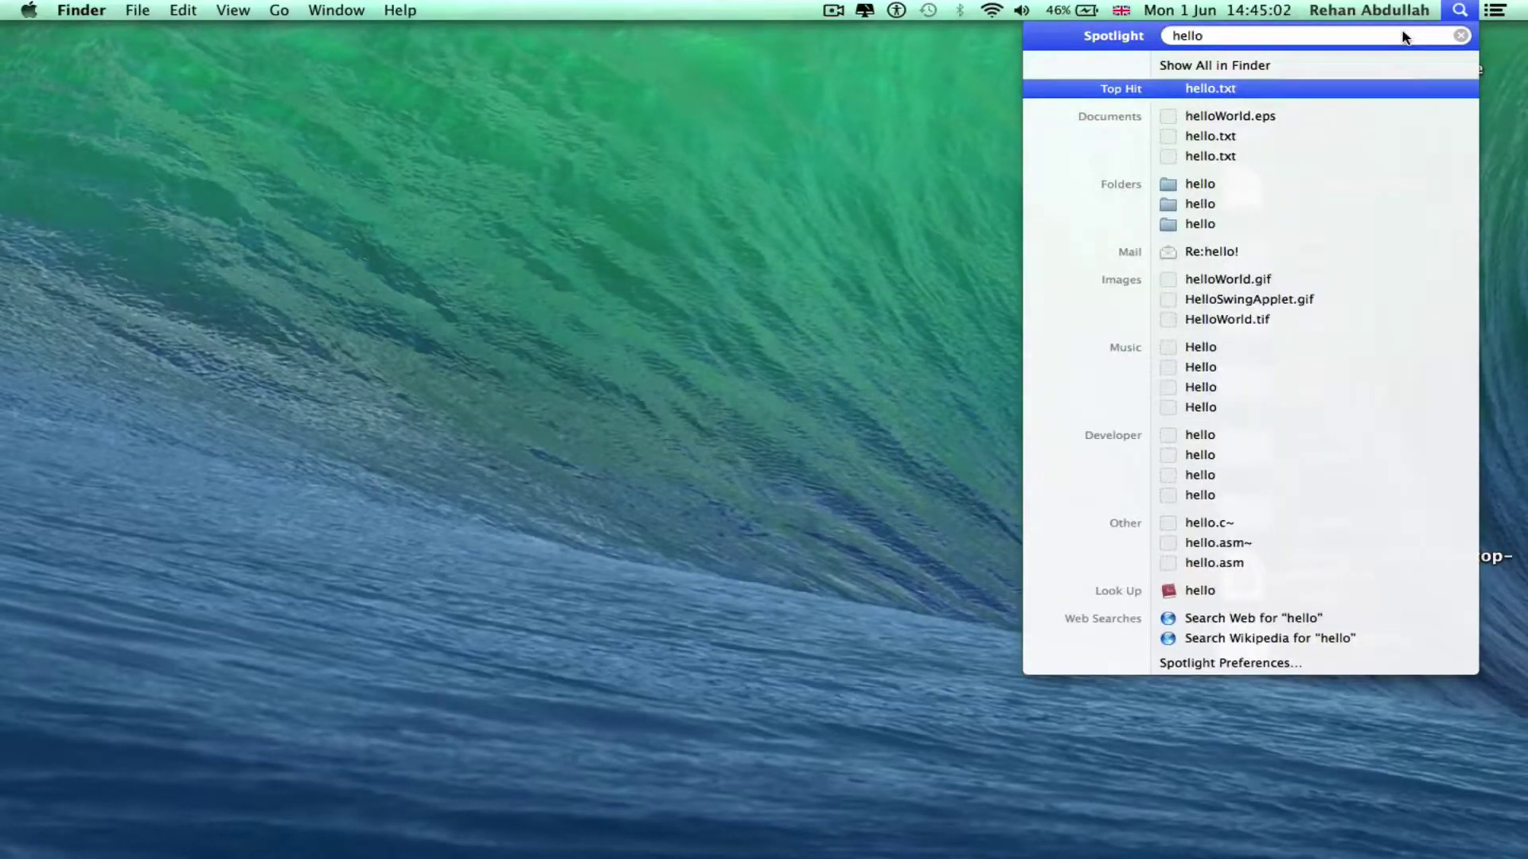
pyautogui.press('BackSpace')
pyautogui.press('BackSpace')
pyautogui.press('BackSpace')
pyautogui.press('BackSpace')
pyautogui.press('BackSpace')
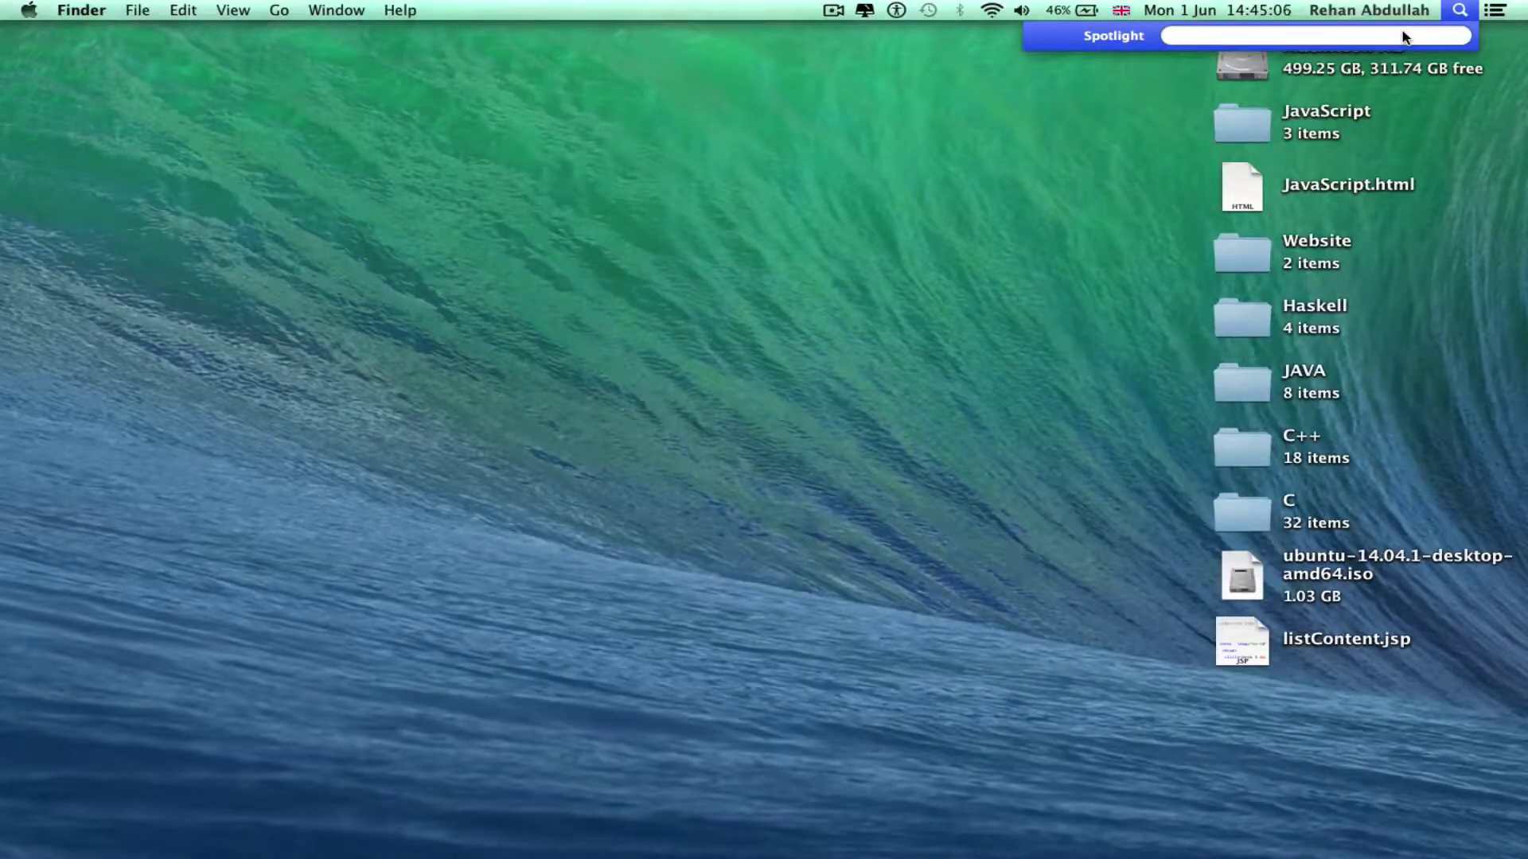
pyautogui.write('docu')
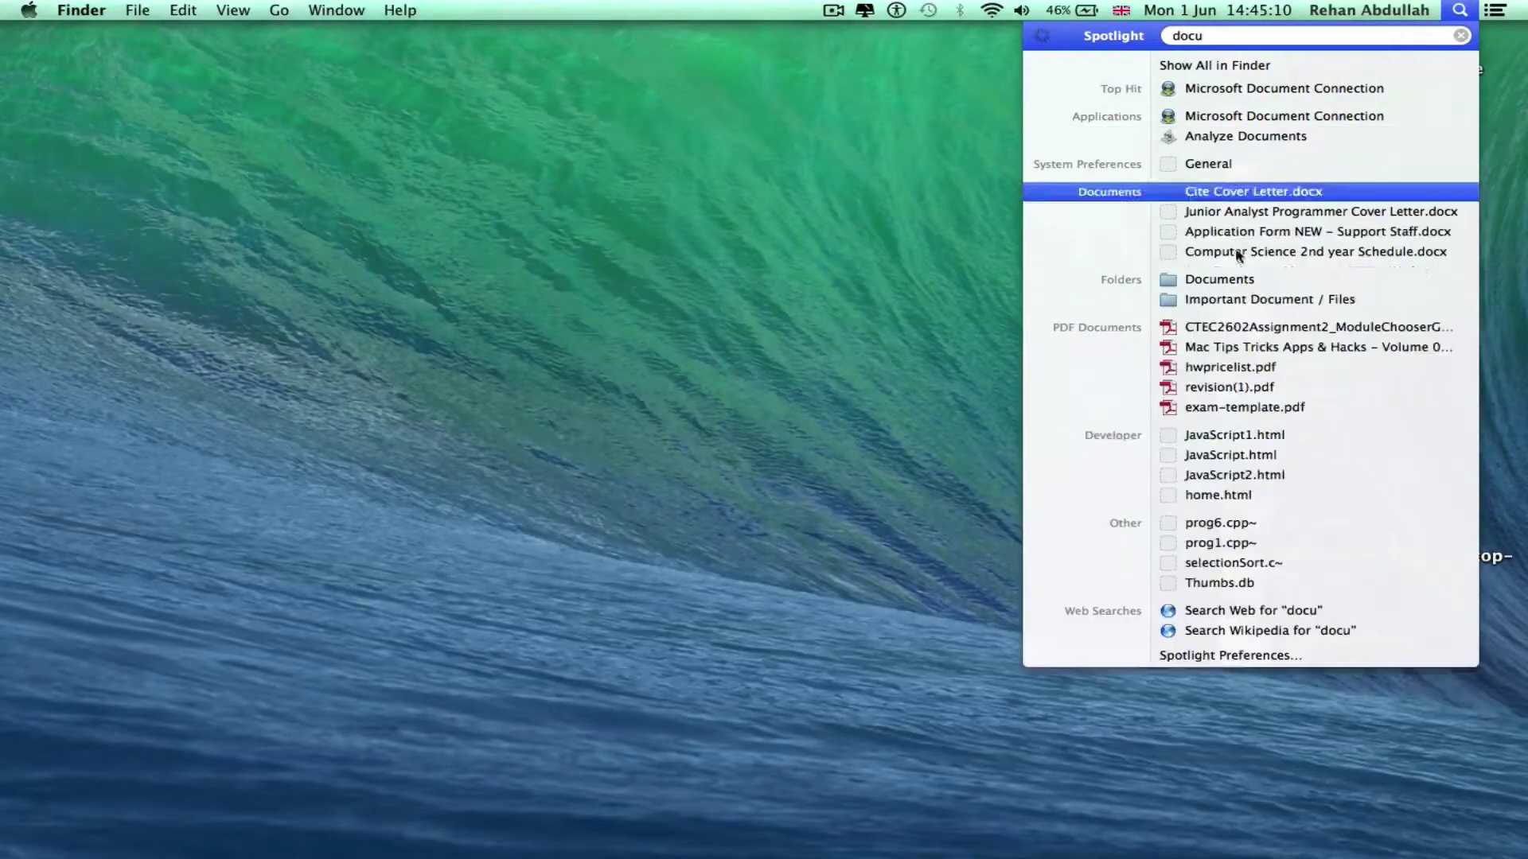
pyautogui.click(1248, 284)
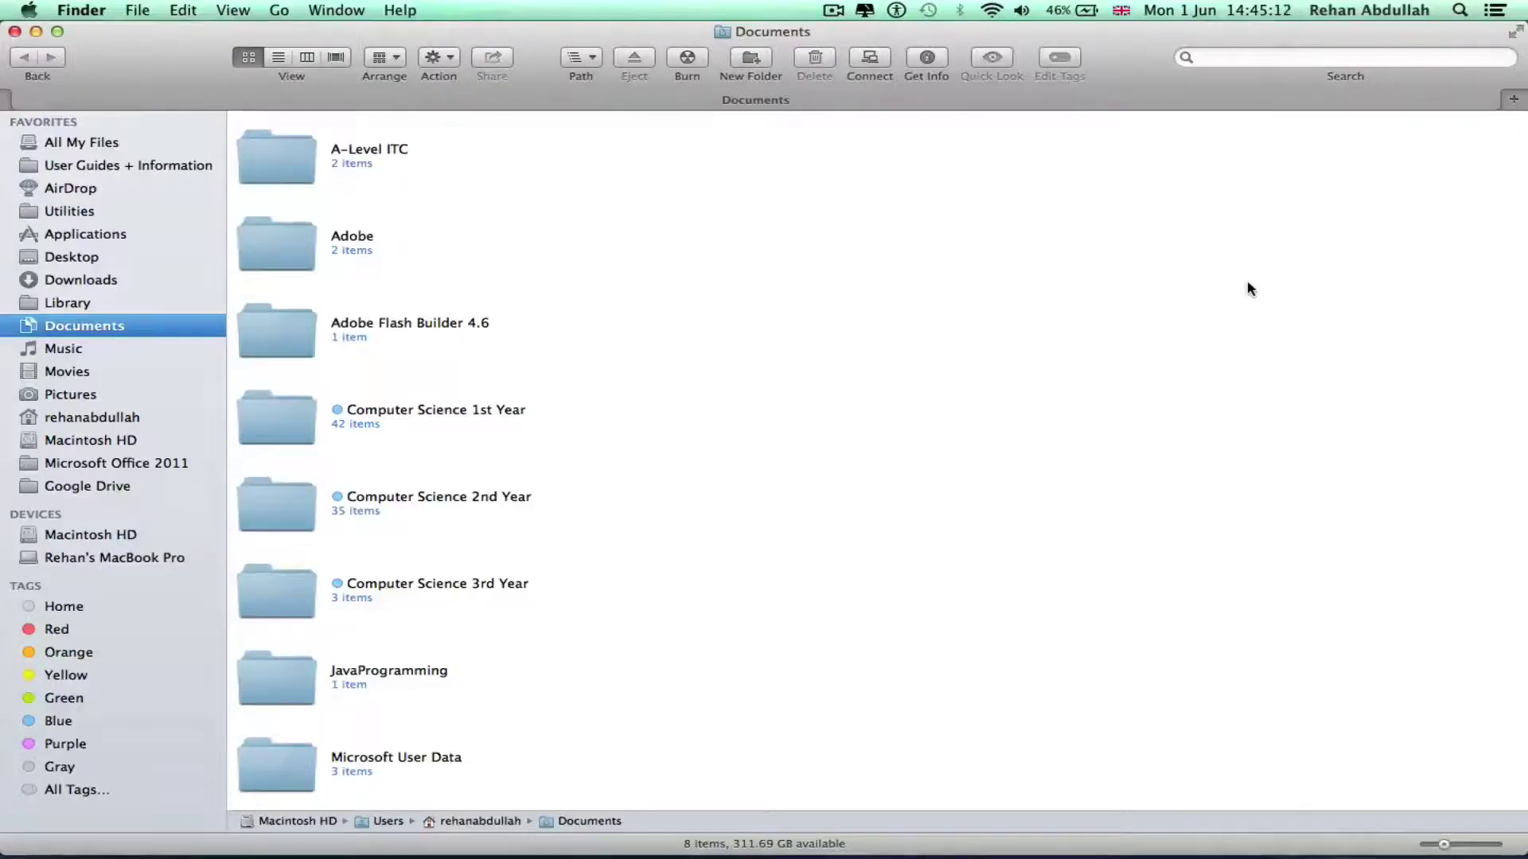
pyautogui.click(15, 32)
pyautogui.moveTo(90, 856)
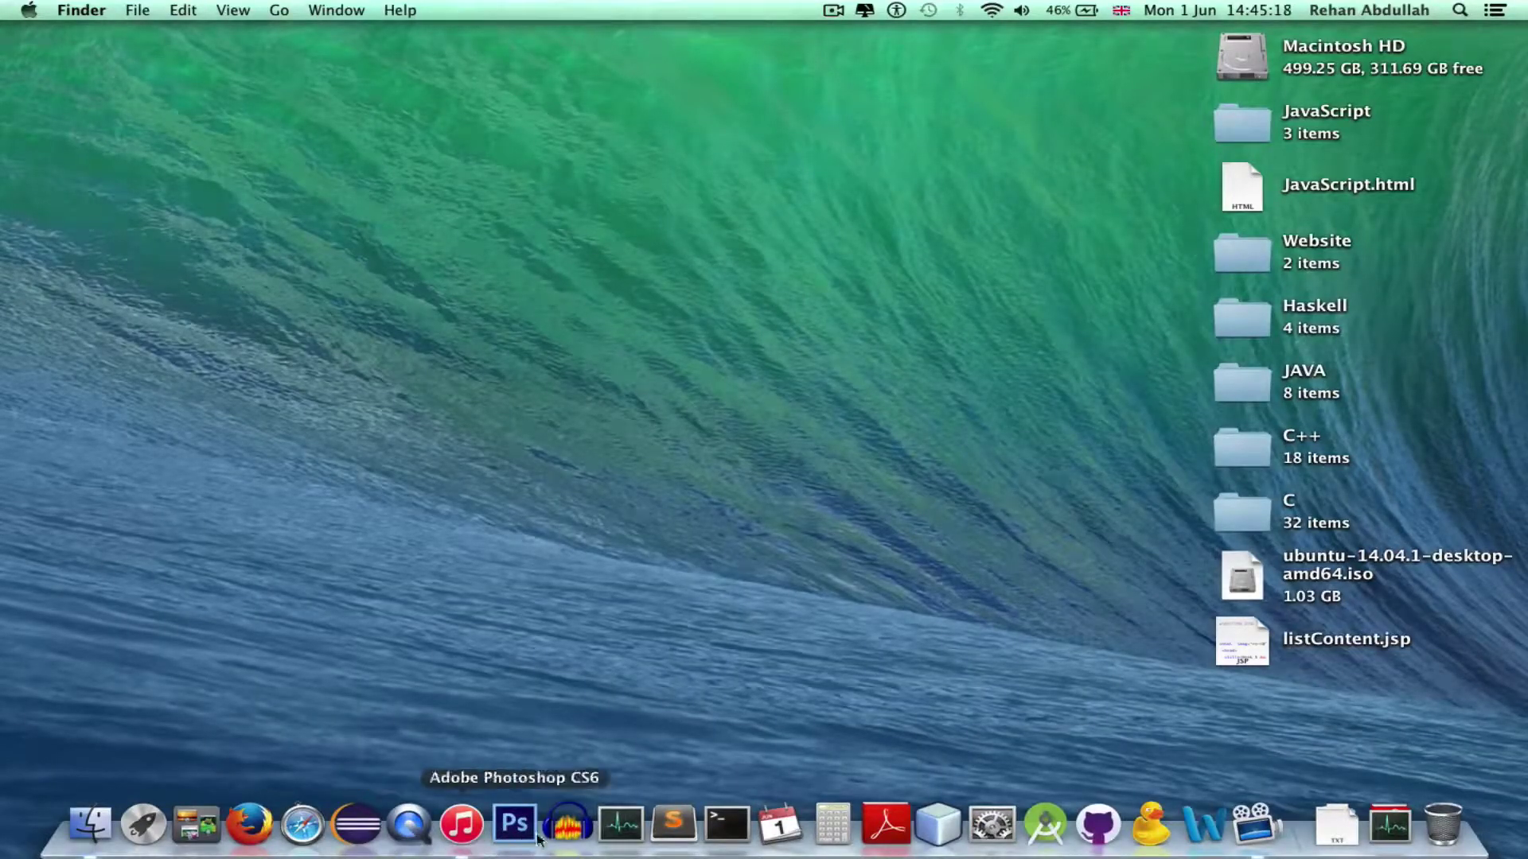
pyautogui.rightClick(464, 842)
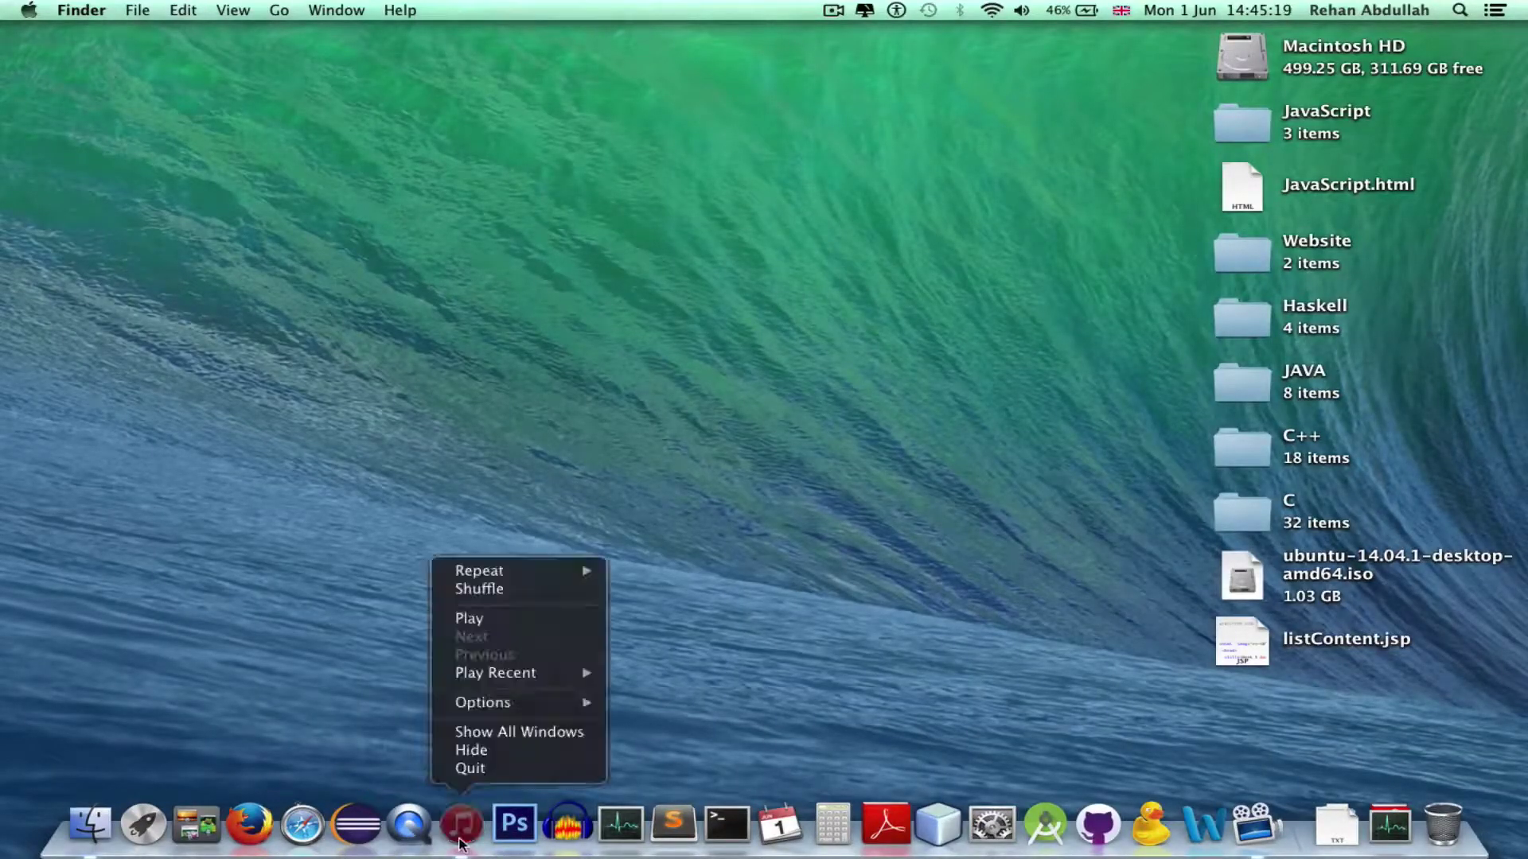
# Quit iTunes from the Dock, bring its library back and hide it twice, then open Finder's File menu
pyautogui.click(512, 768)
pyautogui.moveTo(480, 823)
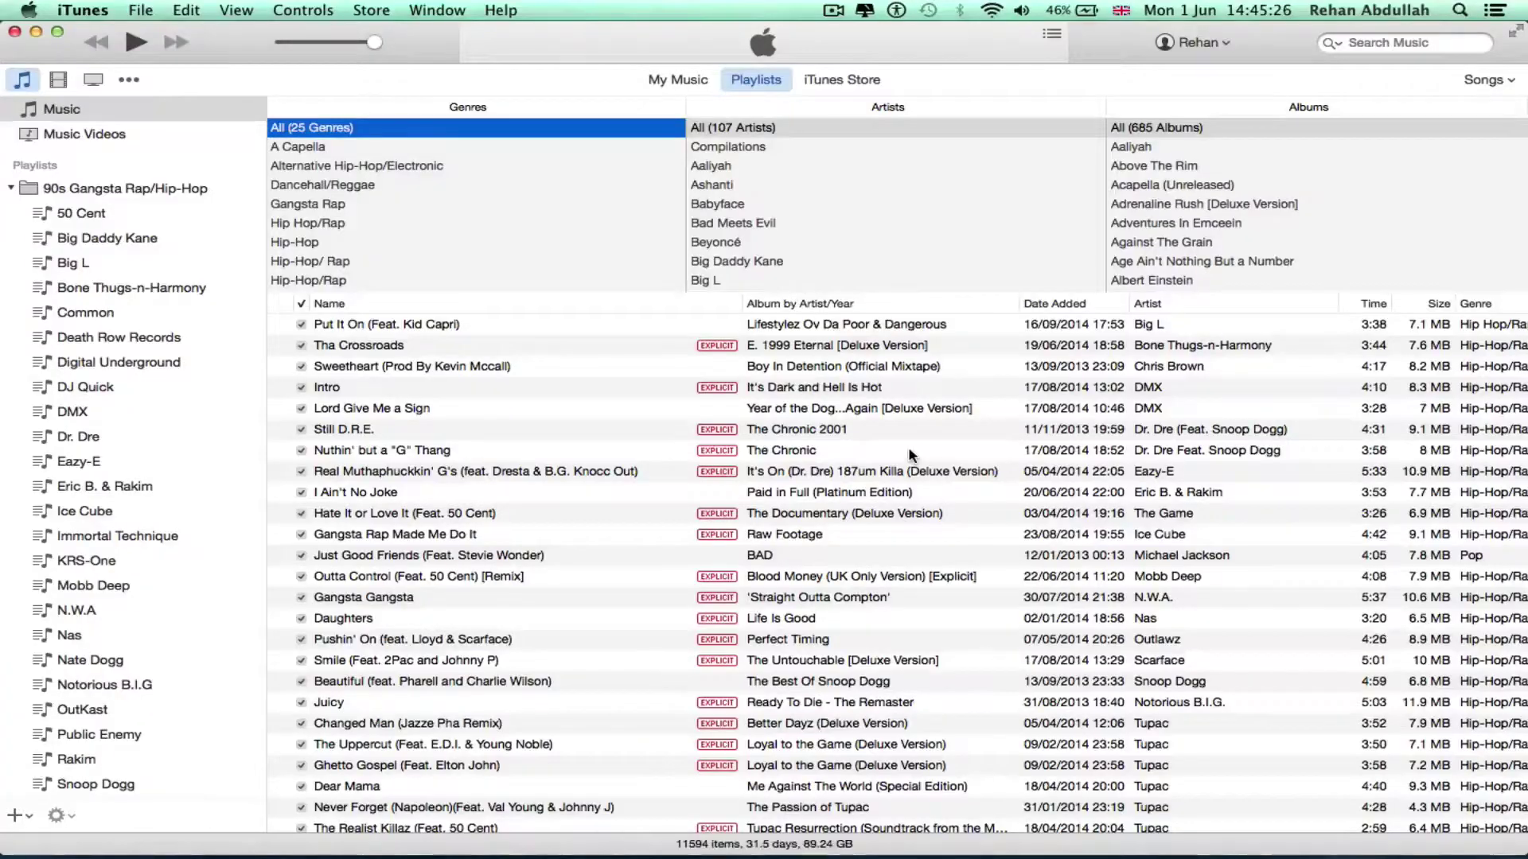
pyautogui.press('super+w')
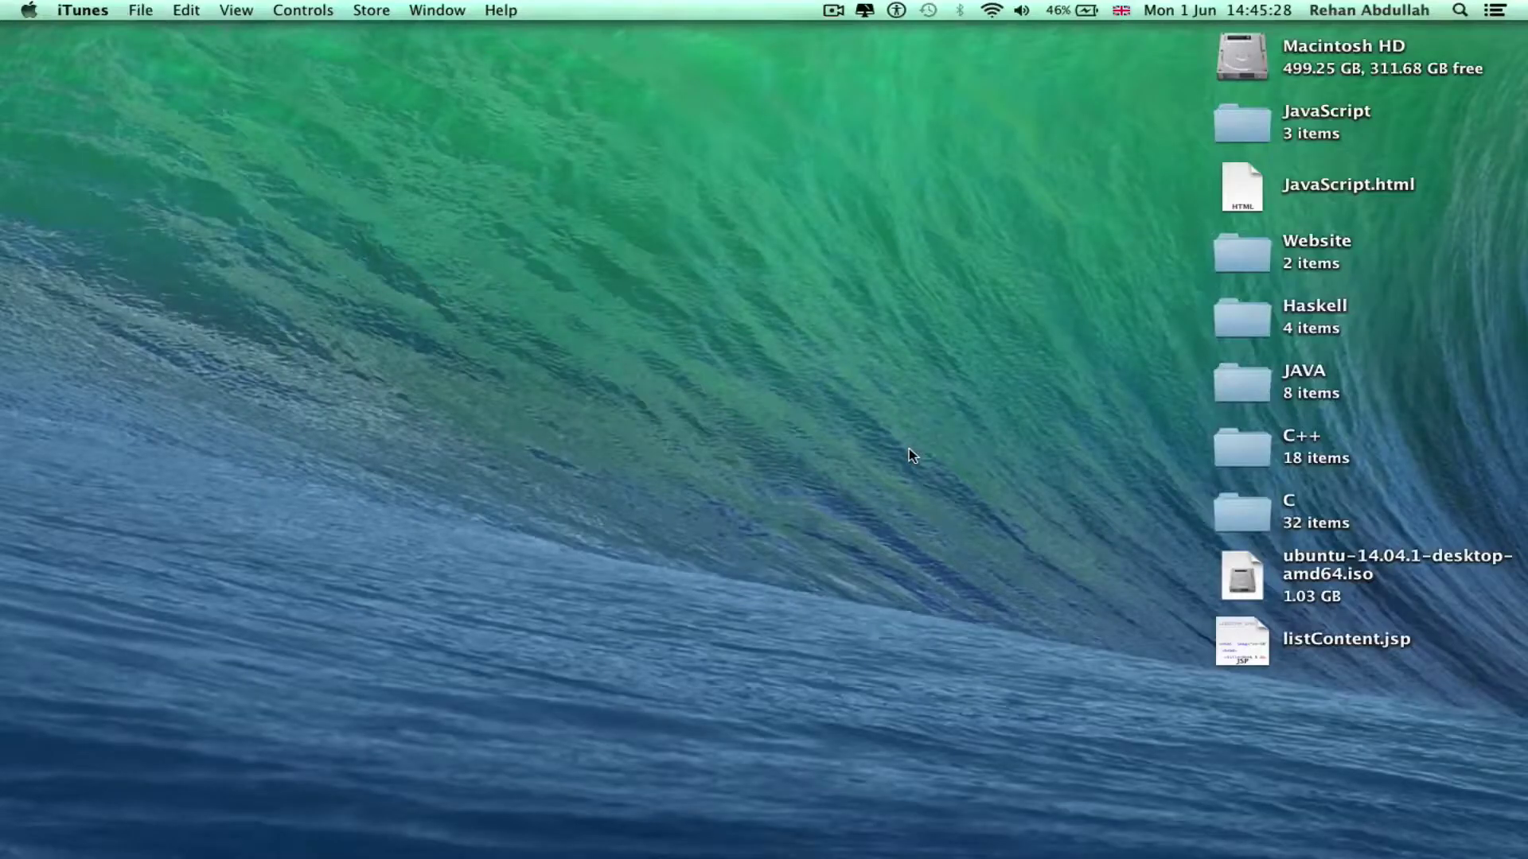
pyautogui.click(459, 826)
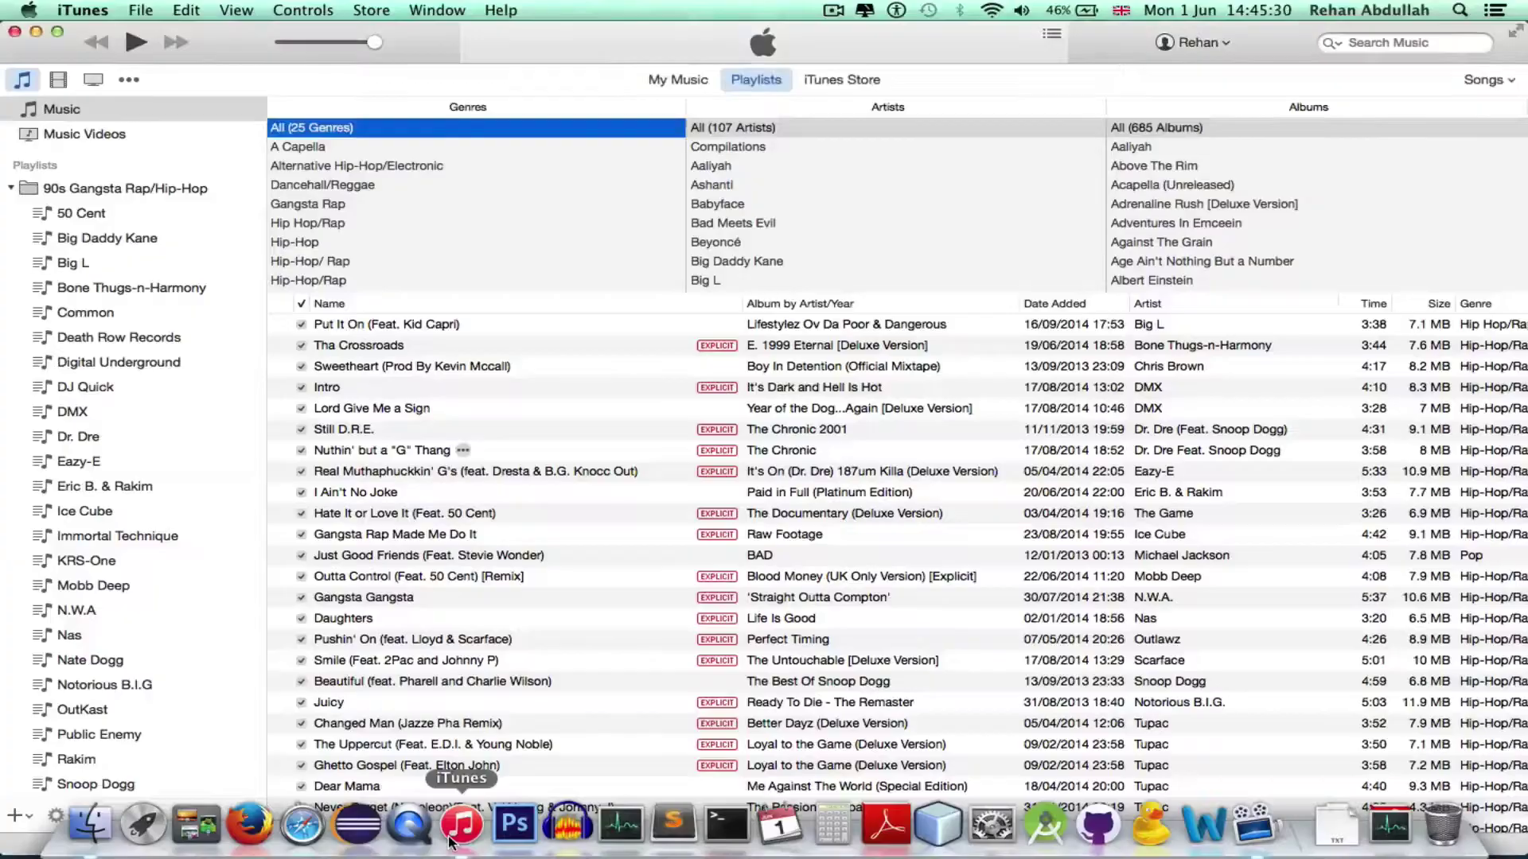
pyautogui.press('super+h')
pyautogui.click(450, 841)
pyautogui.press('super+h')
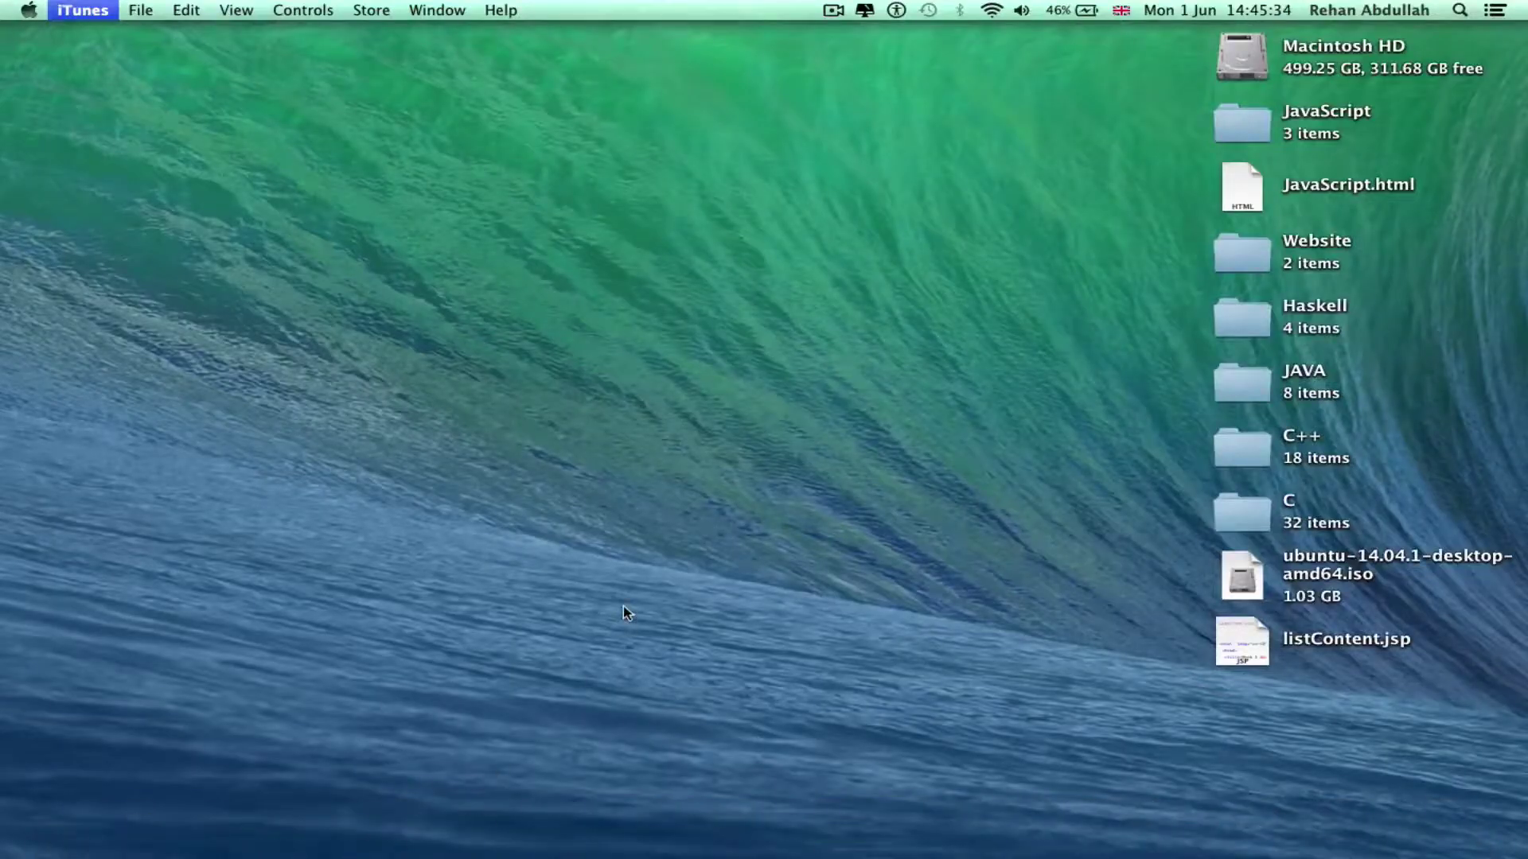
pyautogui.click(141, 8)
# Open a new Finder window from the File menu and close it again
pyautogui.click(159, 32)
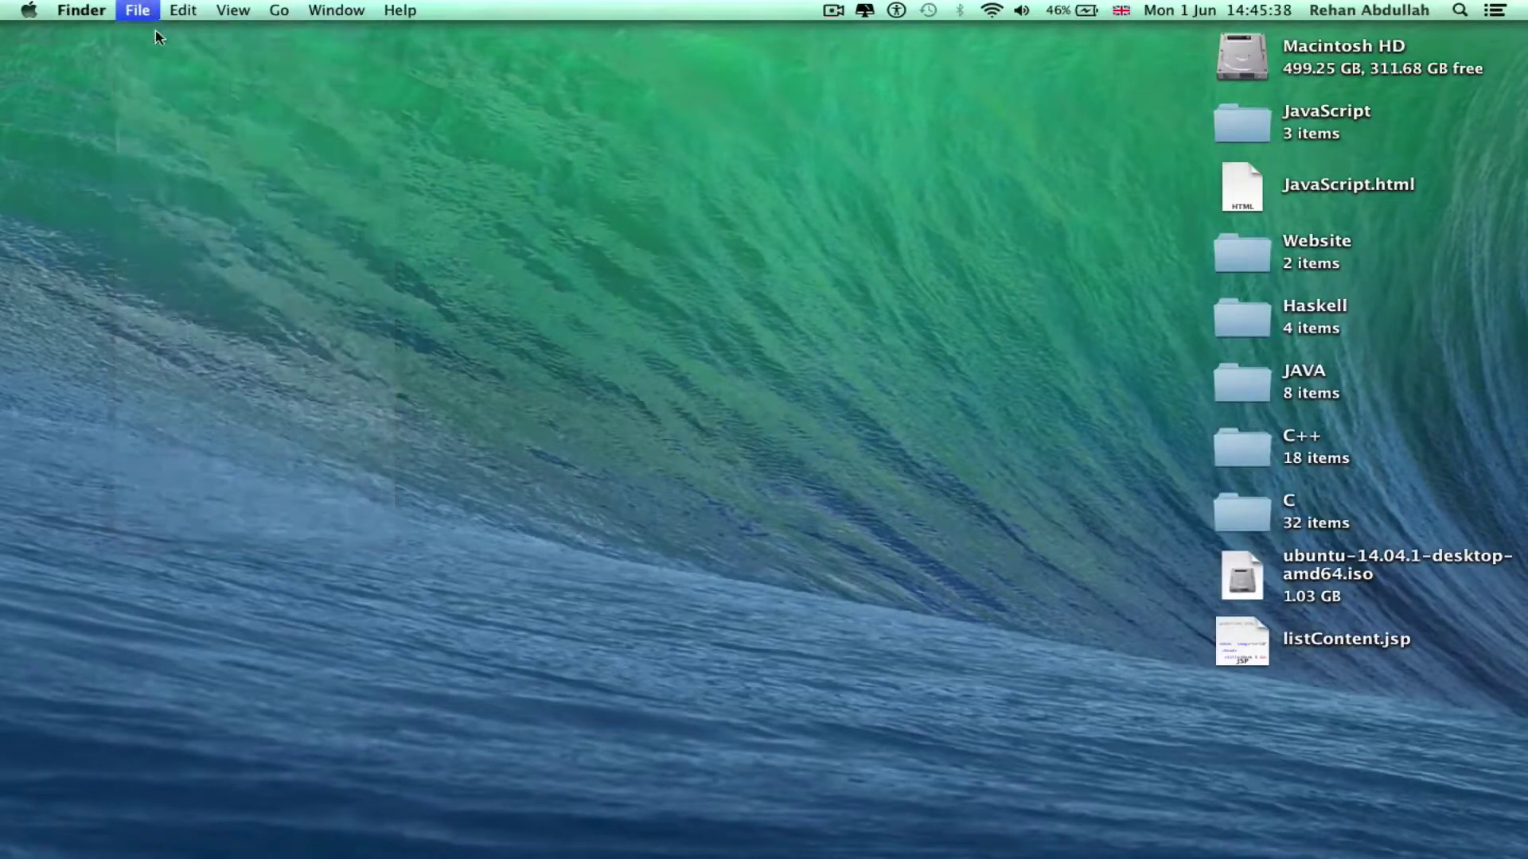
pyautogui.click(137, 8)
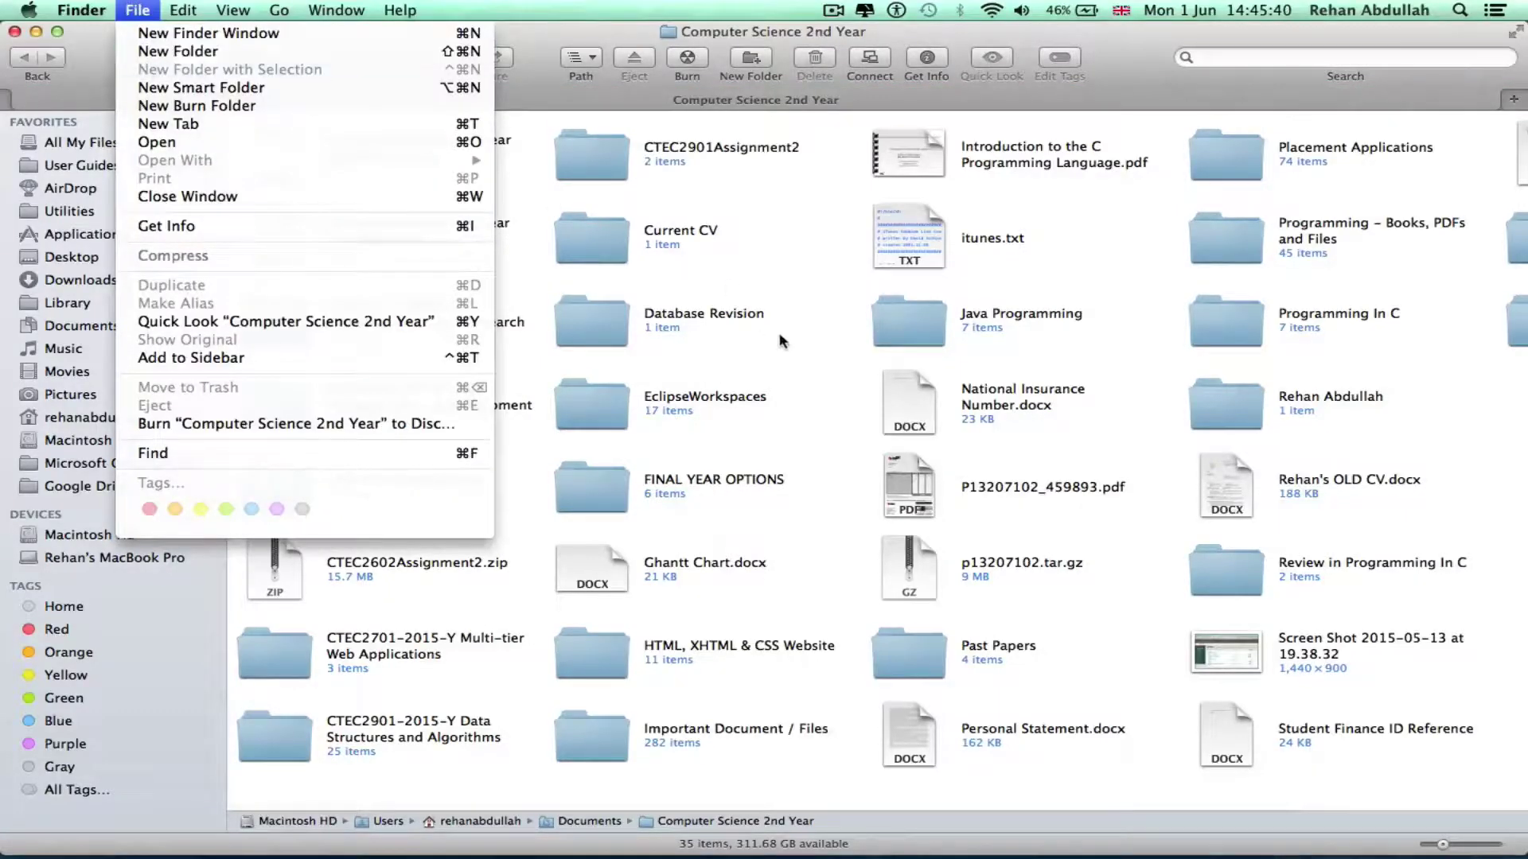
pyautogui.press('Escape')
pyautogui.click(14, 32)
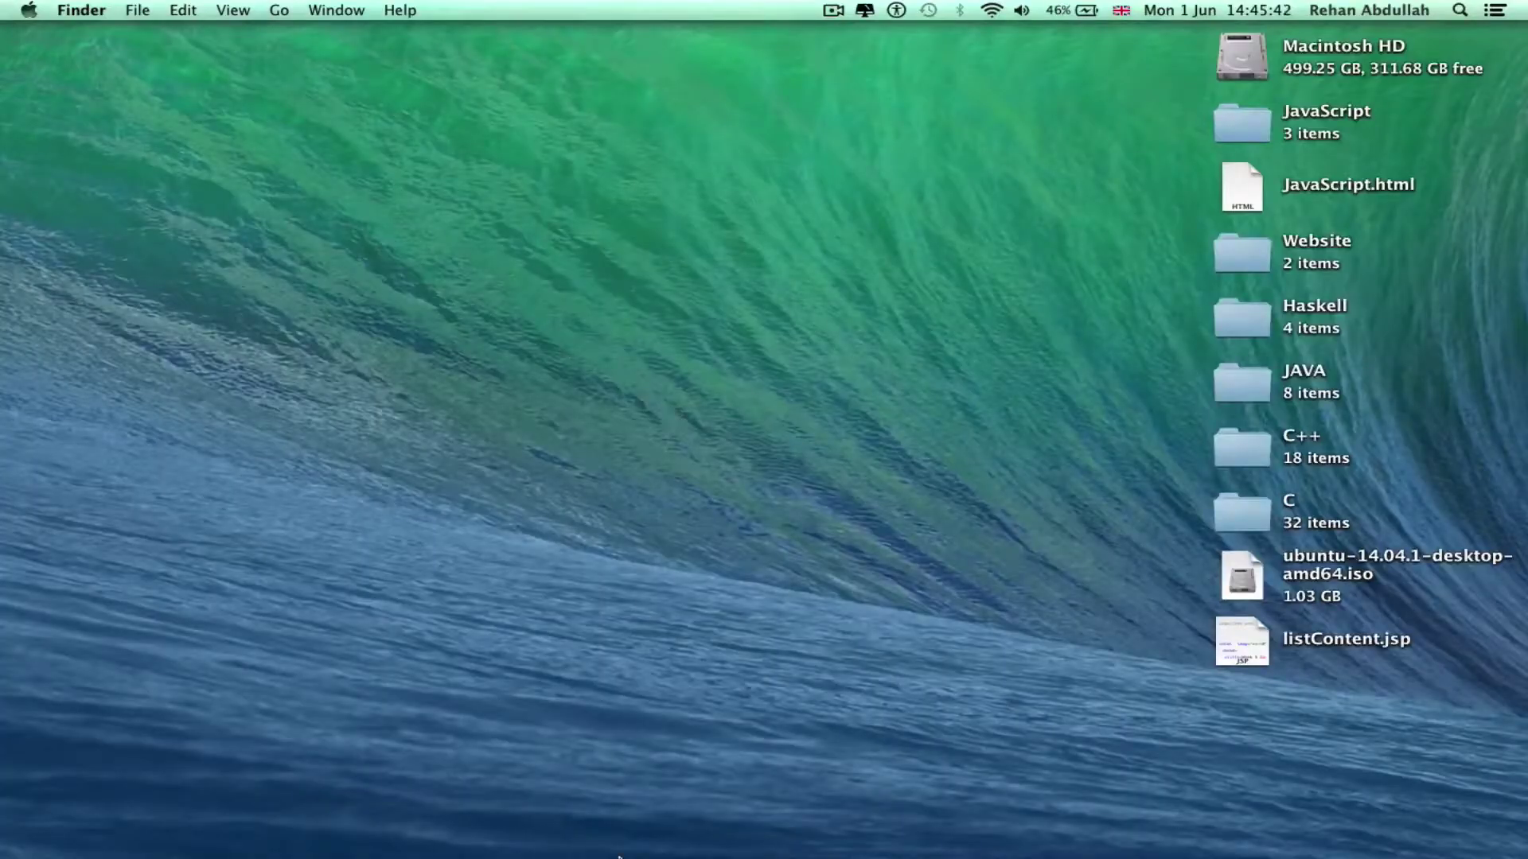
# Create a desktop folder named 'Hello' and move it to the Trash
pyautogui.rightClick(732, 506)
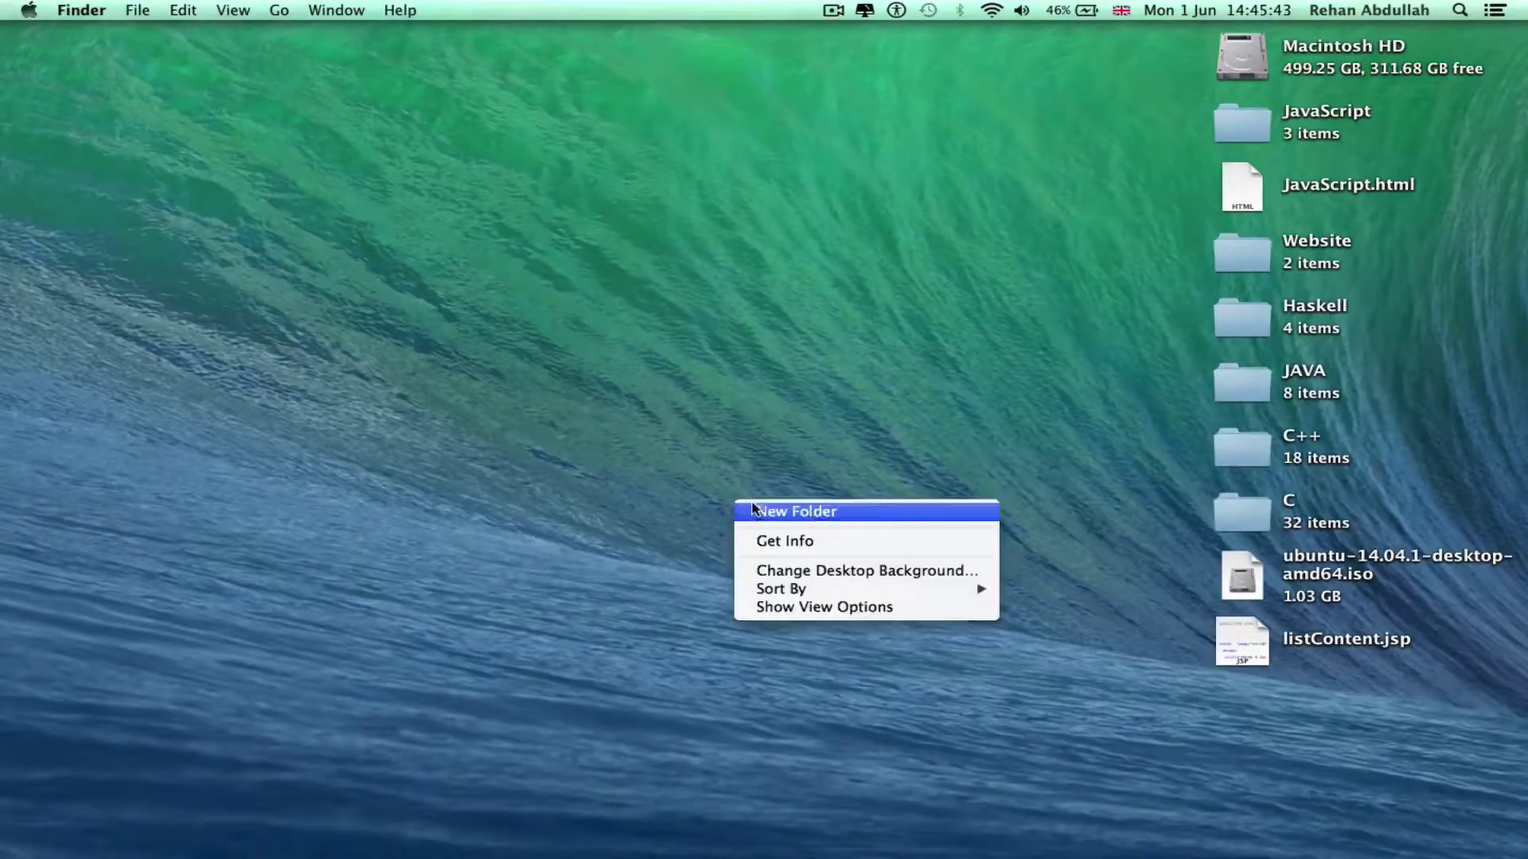
pyautogui.click(815, 516)
pyautogui.write('Hello')
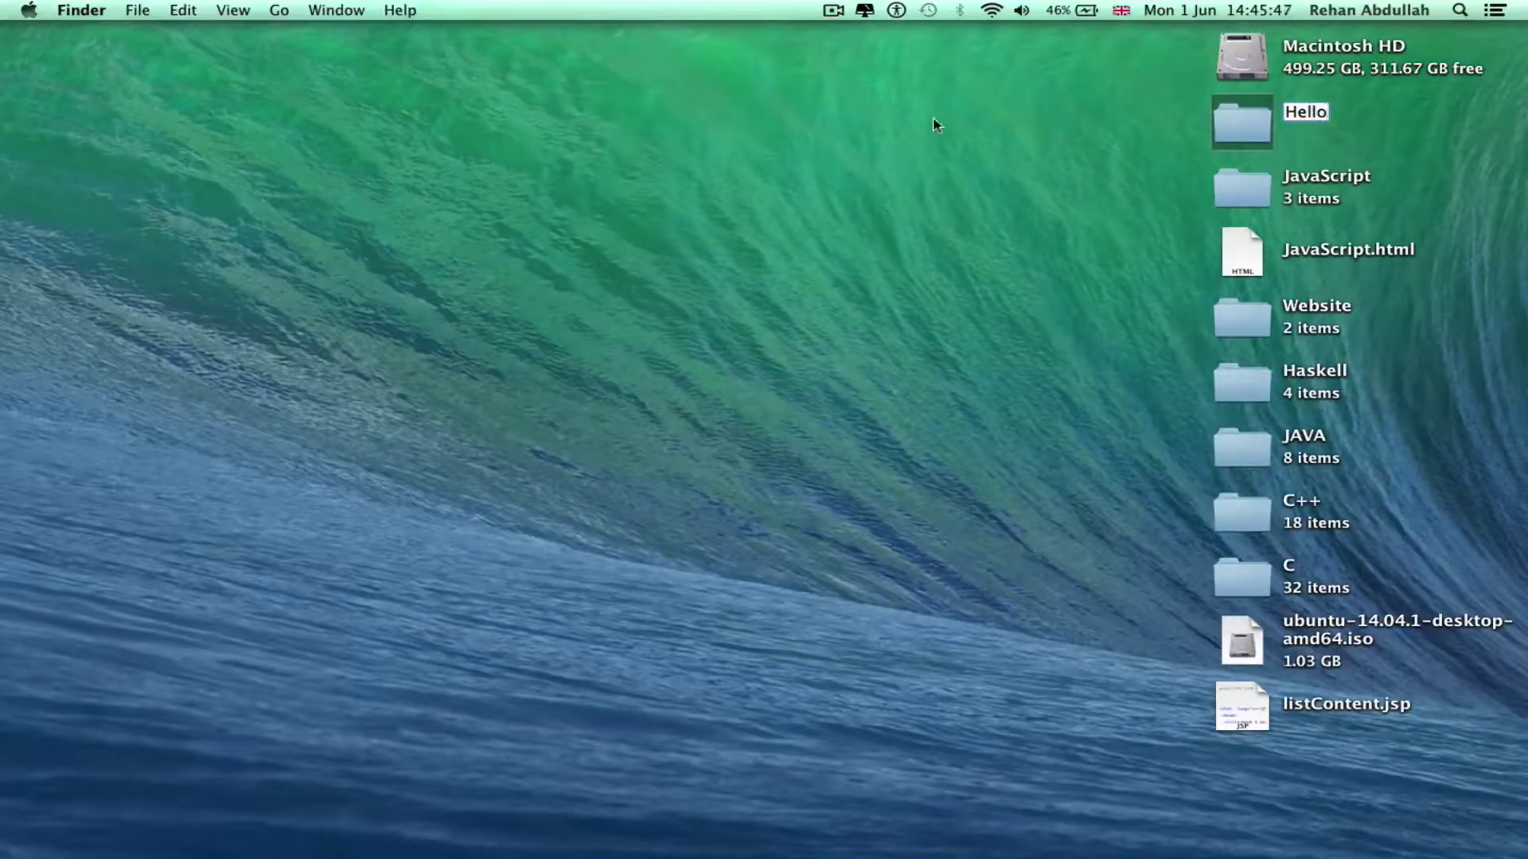
pyautogui.press('Return')
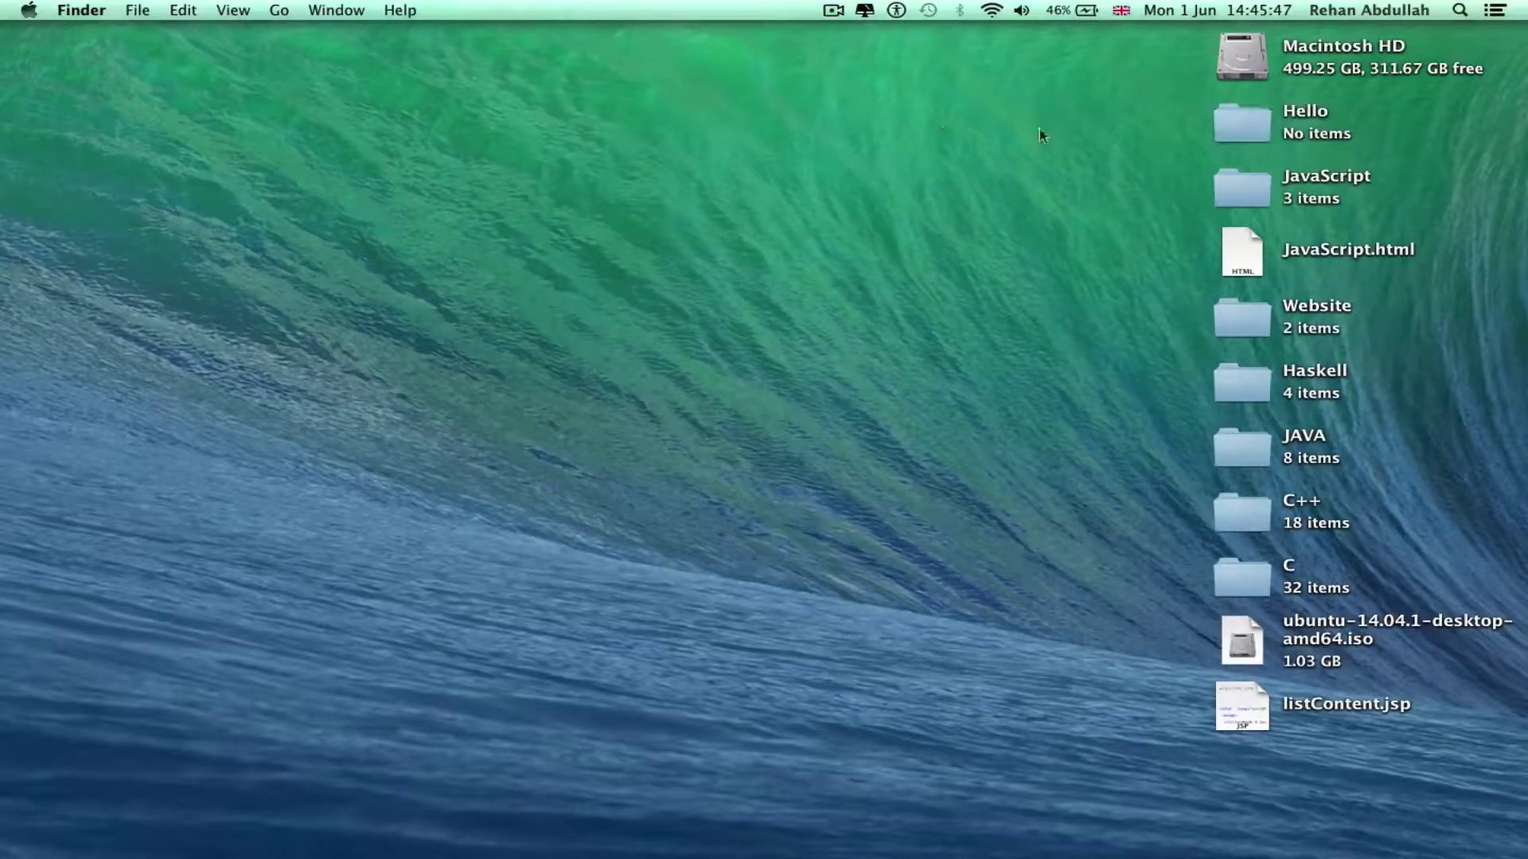
pyautogui.rightClick(1254, 124)
pyautogui.click(1297, 162)
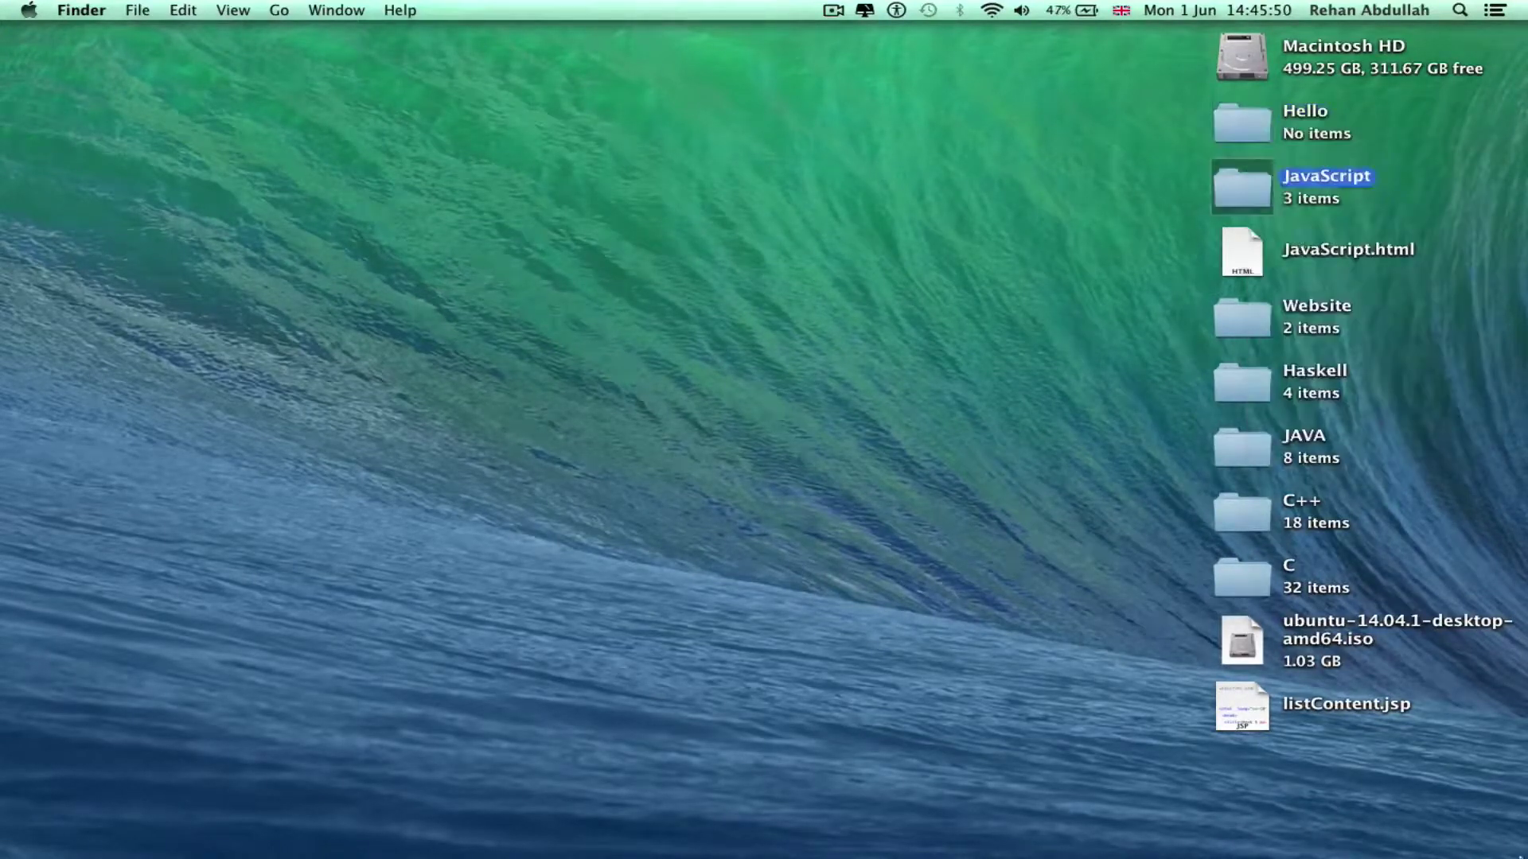
# Securely empty the Trash and confirm the permanent erase
pyautogui.rightClick(1430, 850)
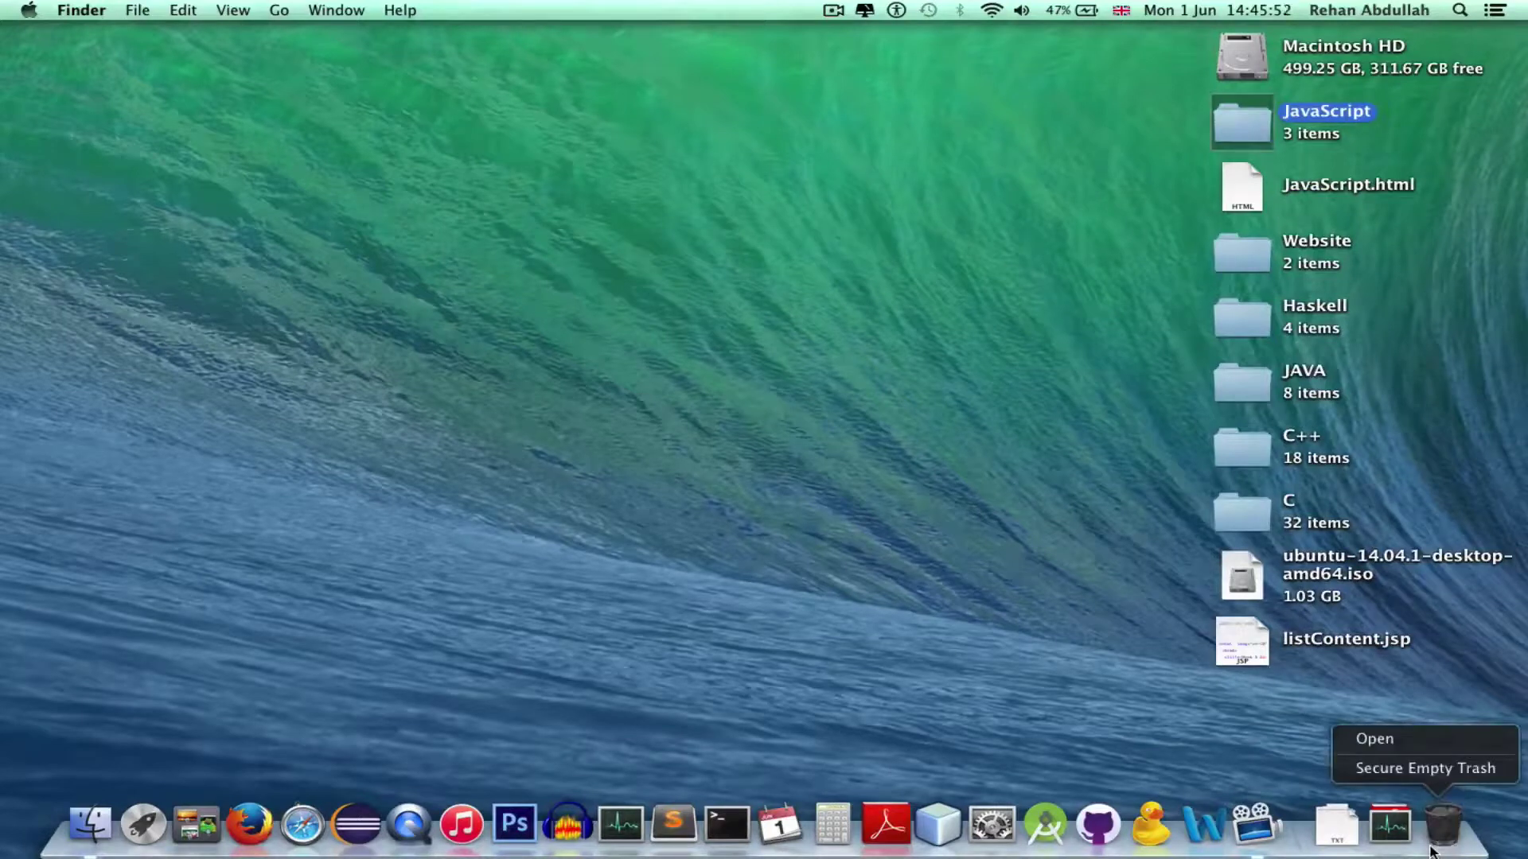
pyautogui.click(1438, 768)
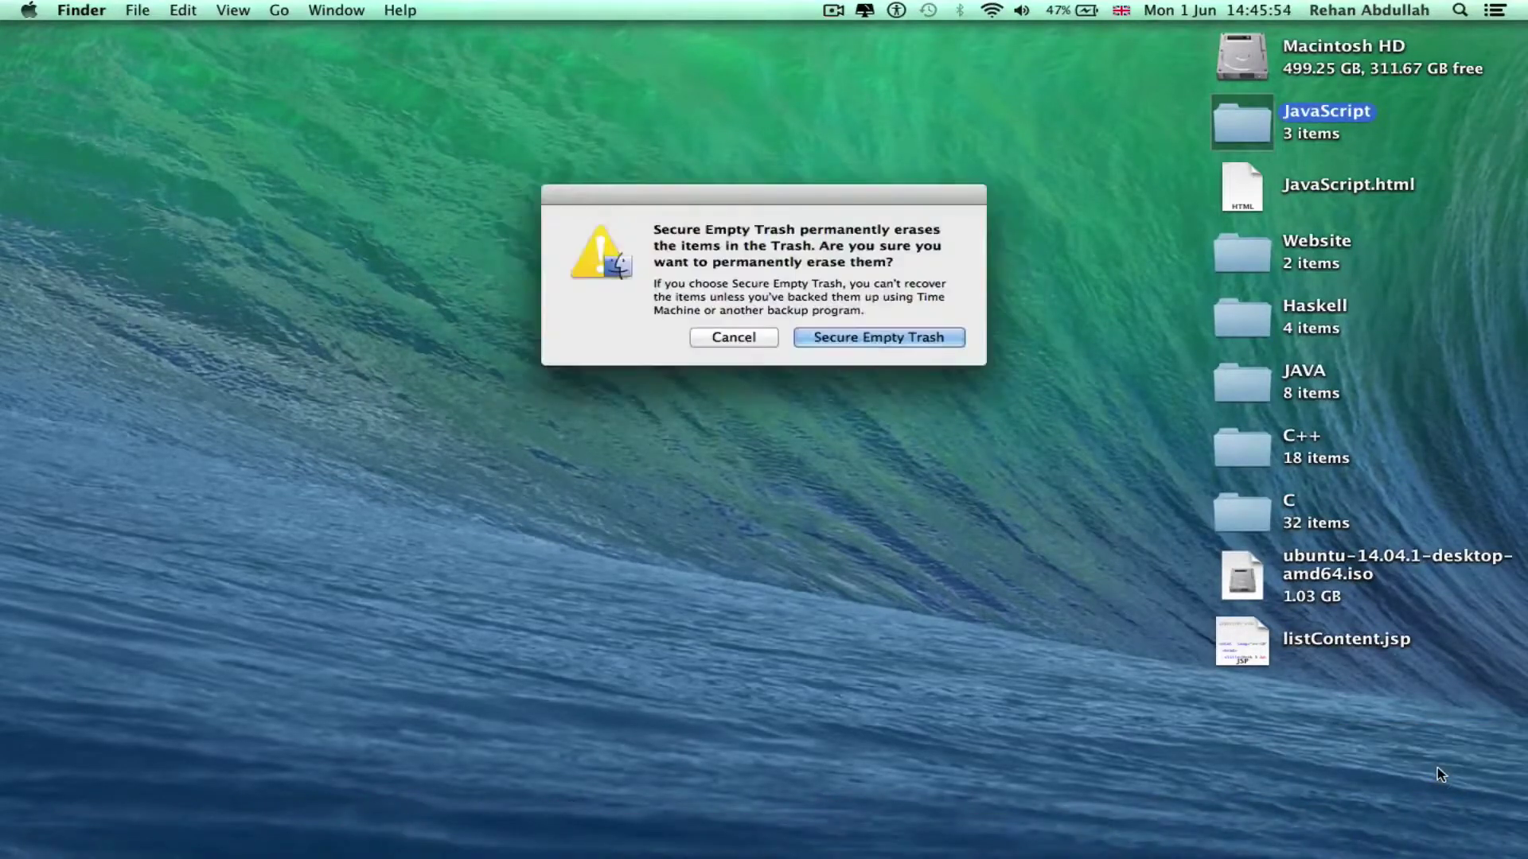
pyautogui.press('Return')
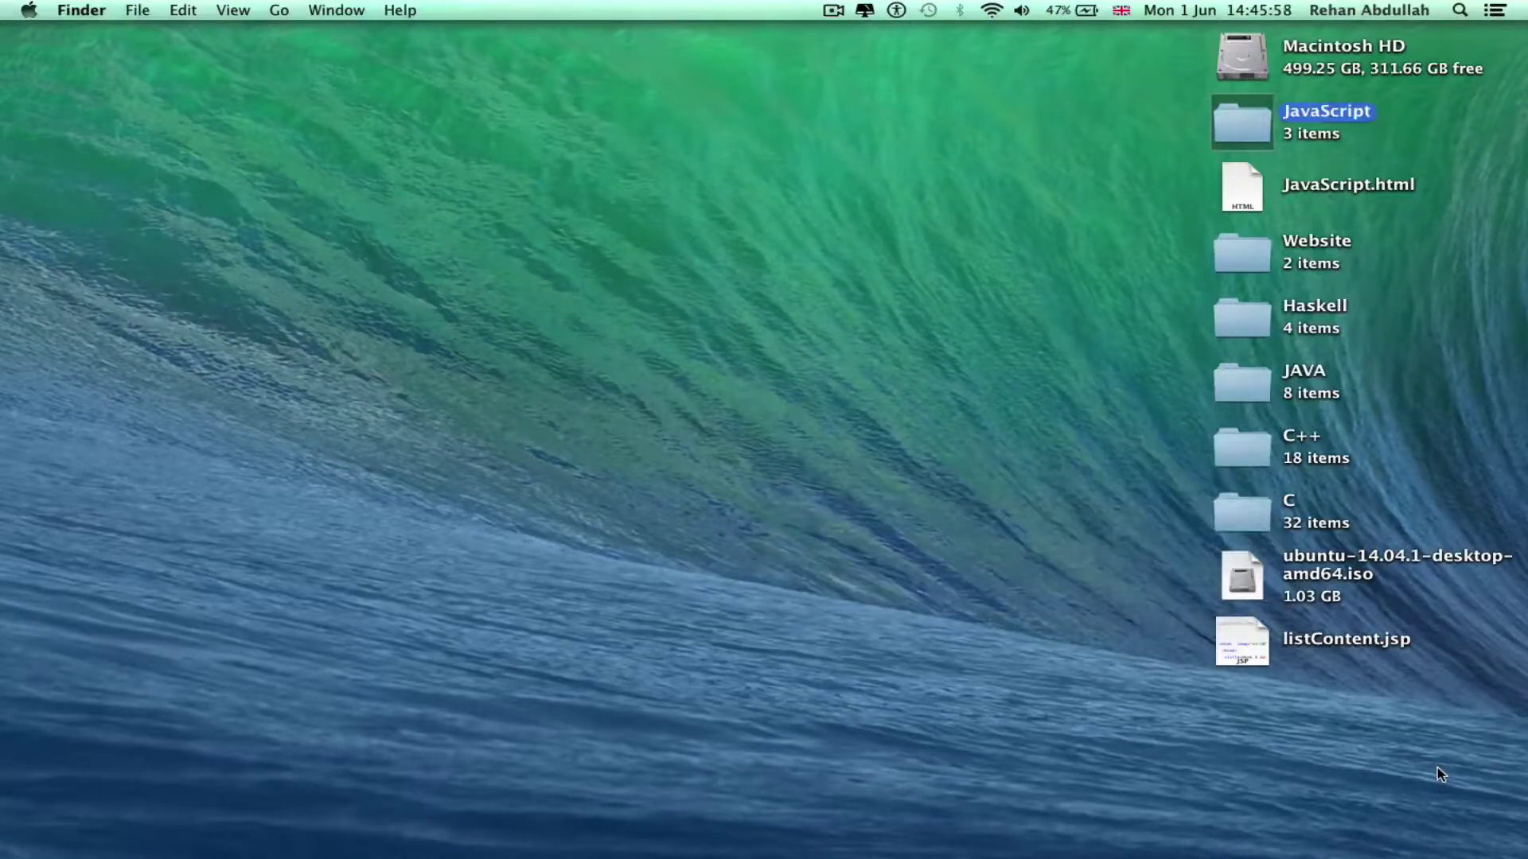
# Browse Launchpad's app pages and its Computer Science and Utilities folders, then leave Launchpad
pyautogui.click(705, 654)
pyautogui.moveTo(726, 856)
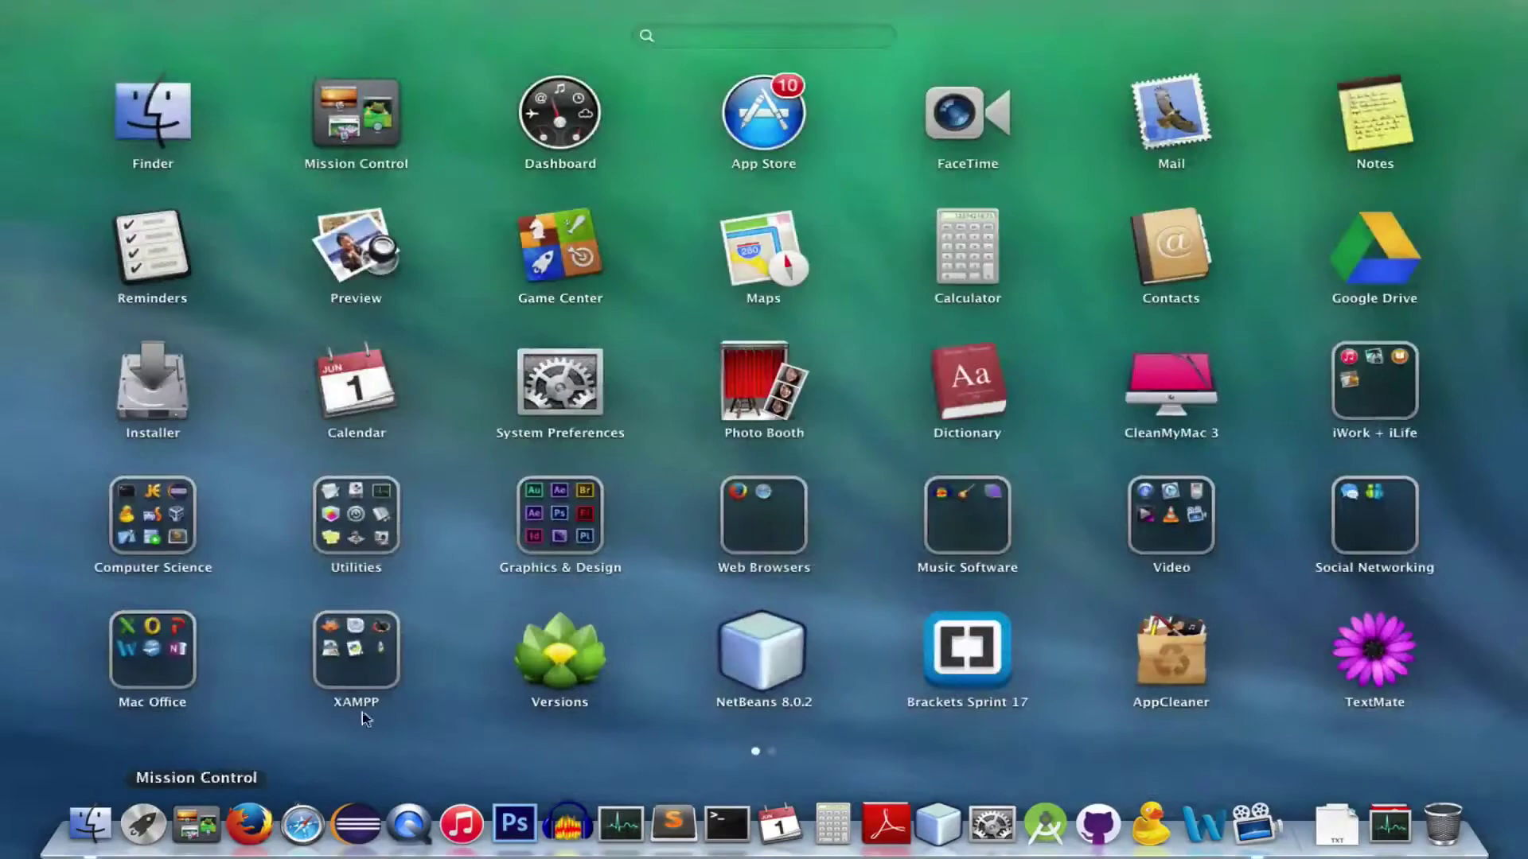
pyautogui.hscroll(5, 723, 553)
pyautogui.hscroll(-5, 293, 462)
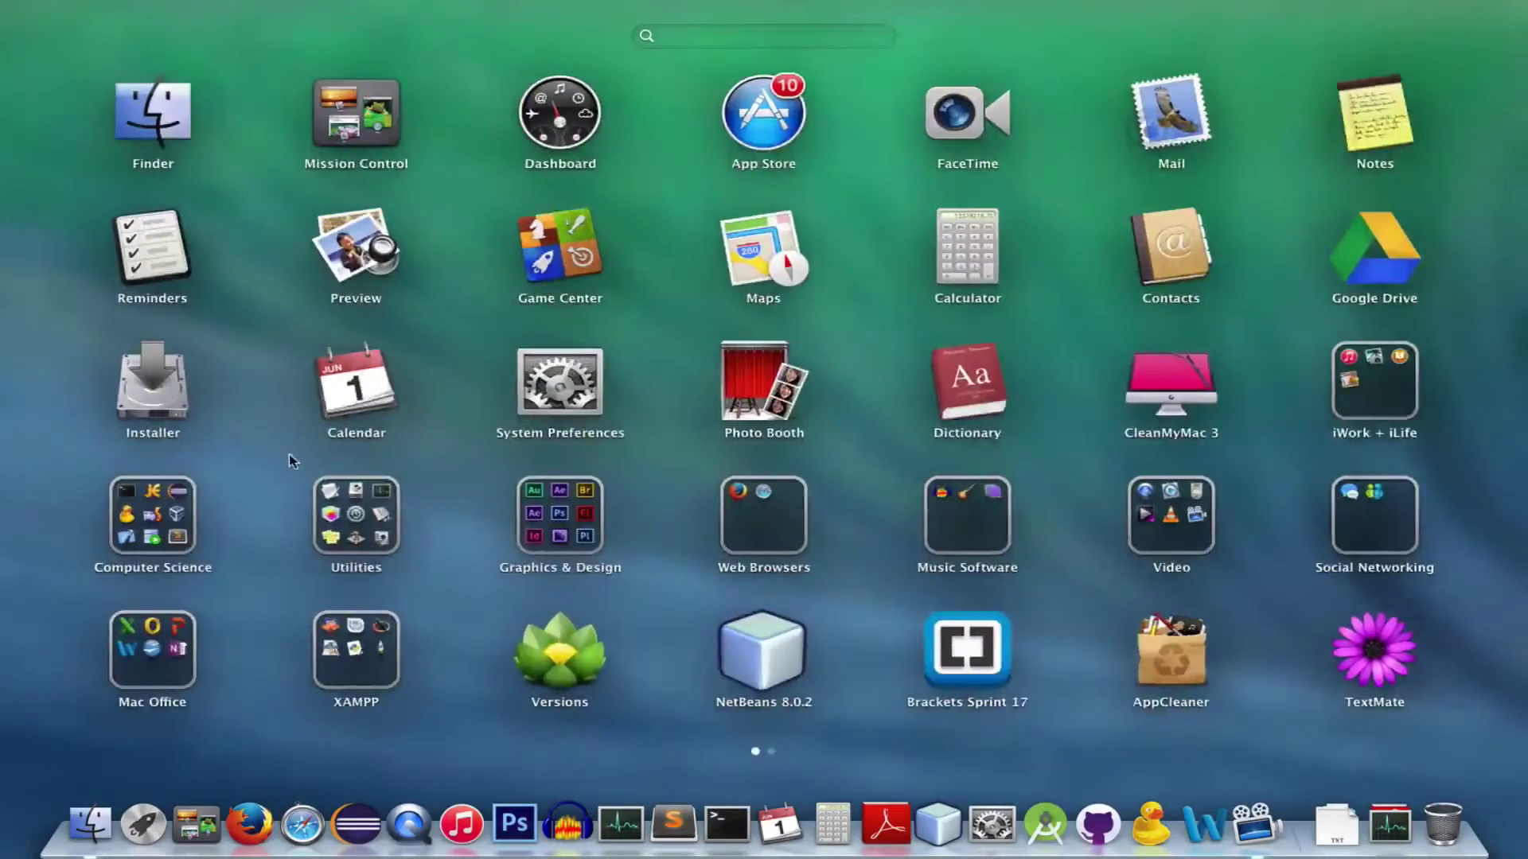
pyautogui.click(142, 491)
pyautogui.click(434, 388)
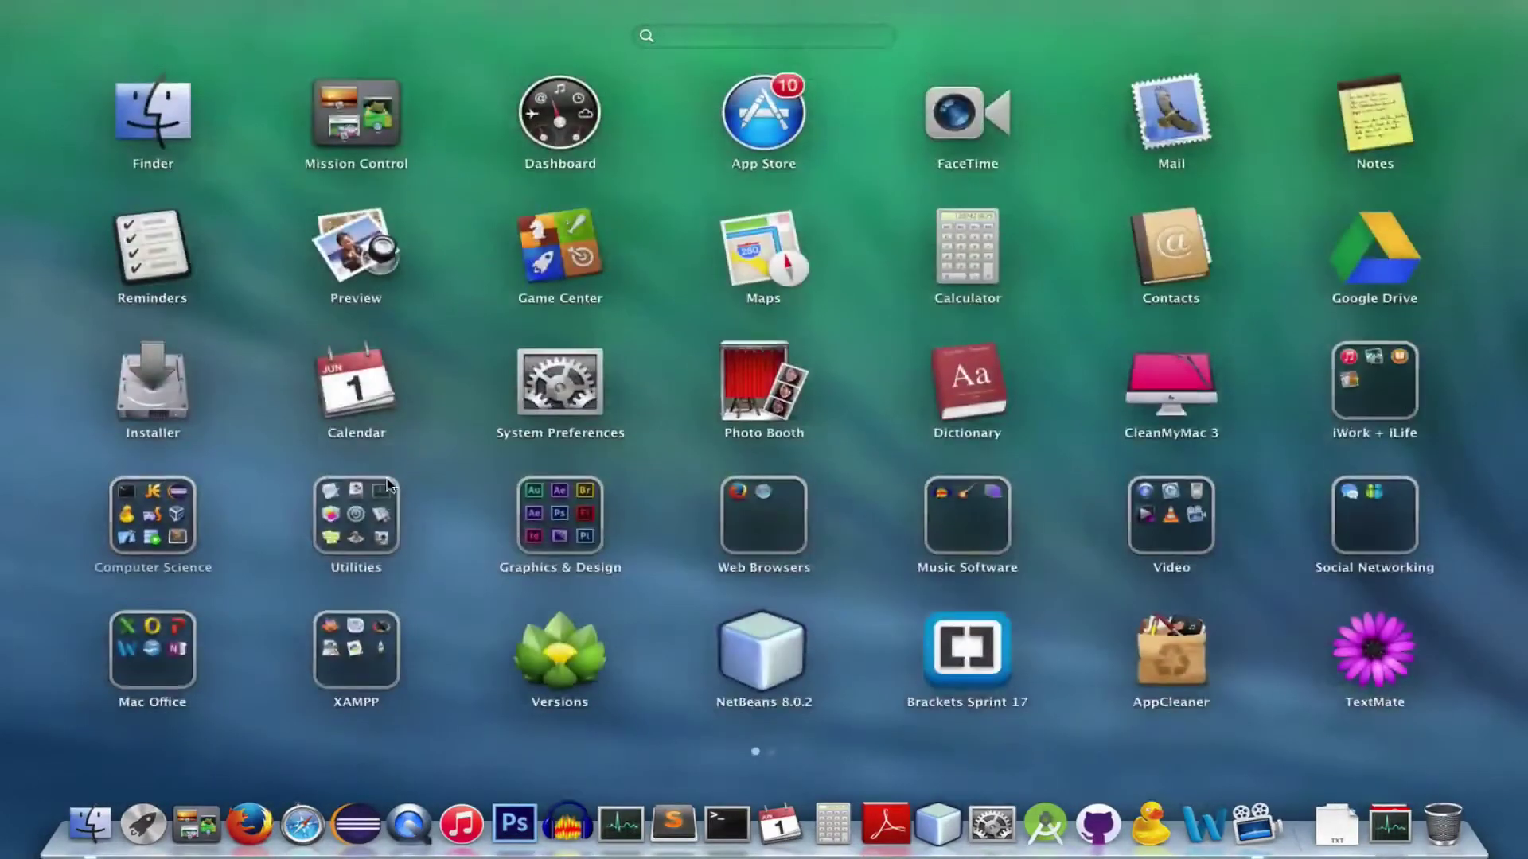
pyautogui.click(355, 512)
pyautogui.click(480, 136)
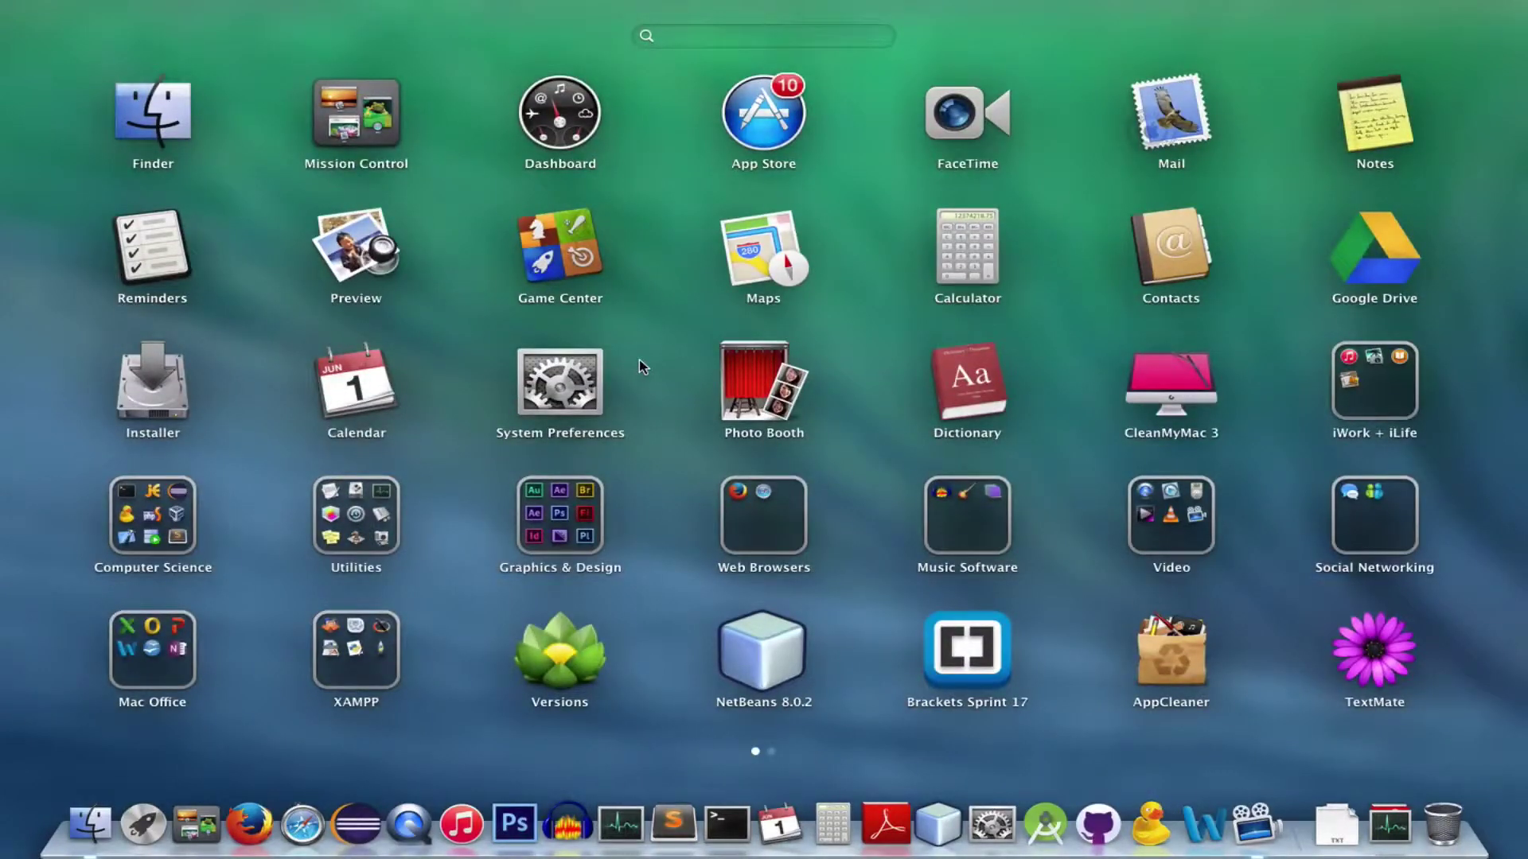
pyautogui.hscroll(3, 638, 360)
pyautogui.hscroll(-3, 638, 360)
pyautogui.click(143, 827)
# Switch between desktop spaces in Mission Control, then open Finder on Computer Science 2nd Year
pyautogui.click(190, 845)
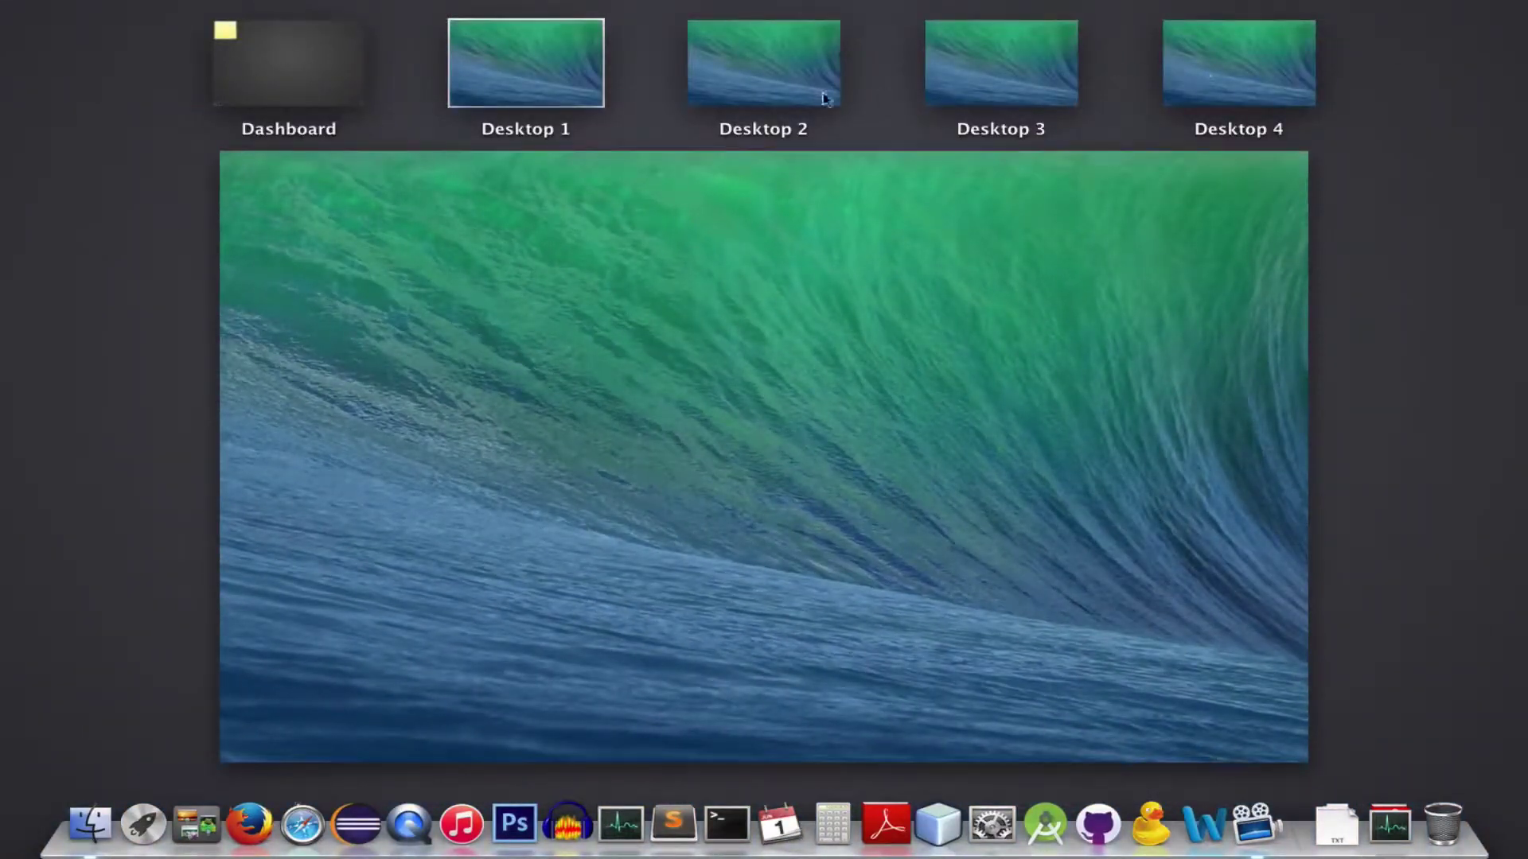
pyautogui.click(796, 78)
pyautogui.hotkey('ctrl', 'Left')
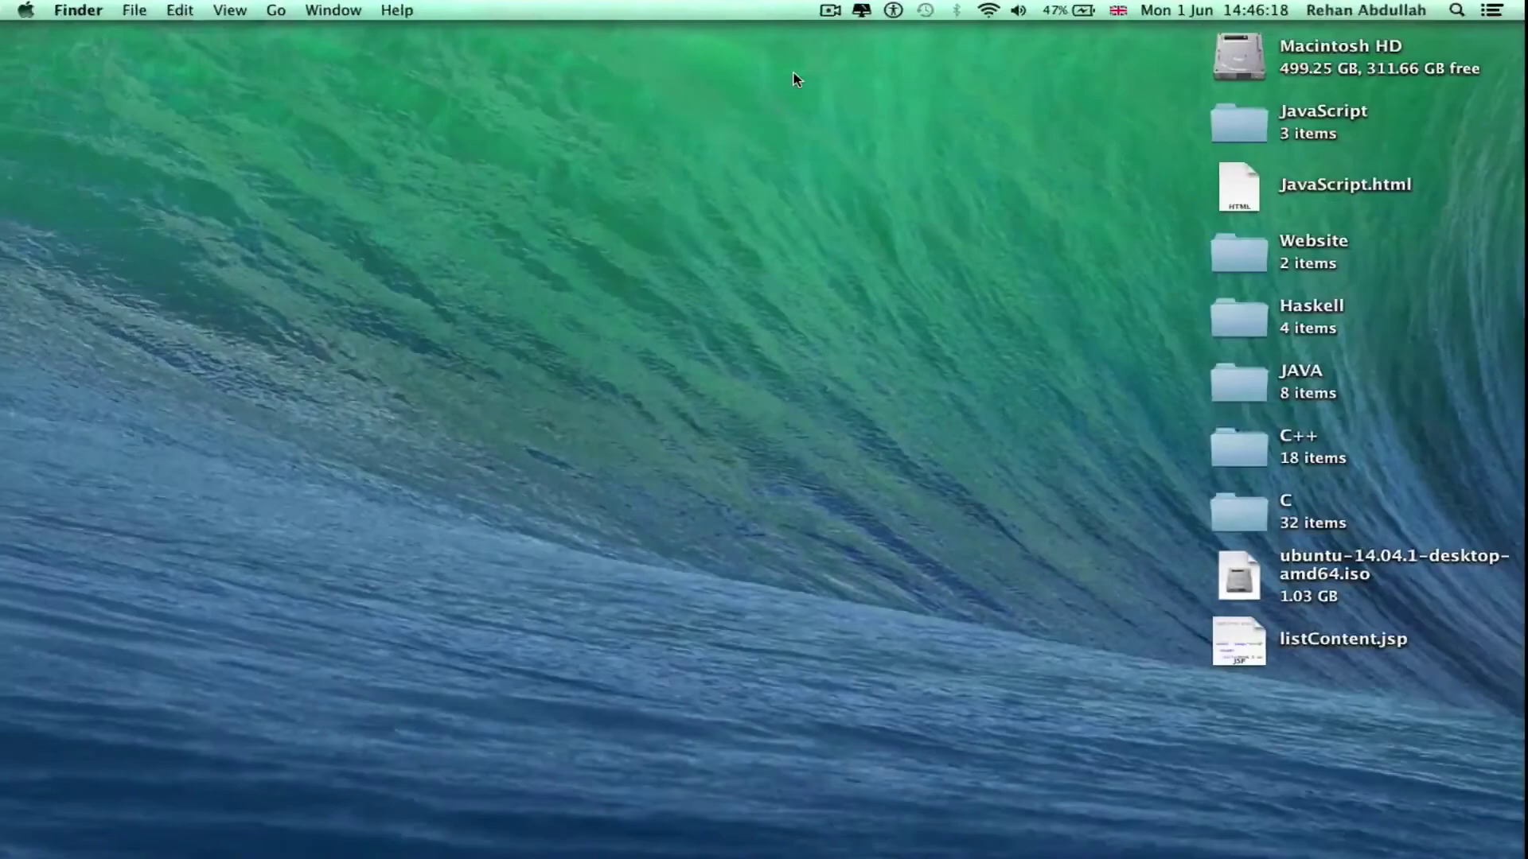
pyautogui.hotkey('ctrl', 'Right')
pyautogui.hotkey('ctrl', 'Right')
pyautogui.hotkey('ctrl', 'Left')
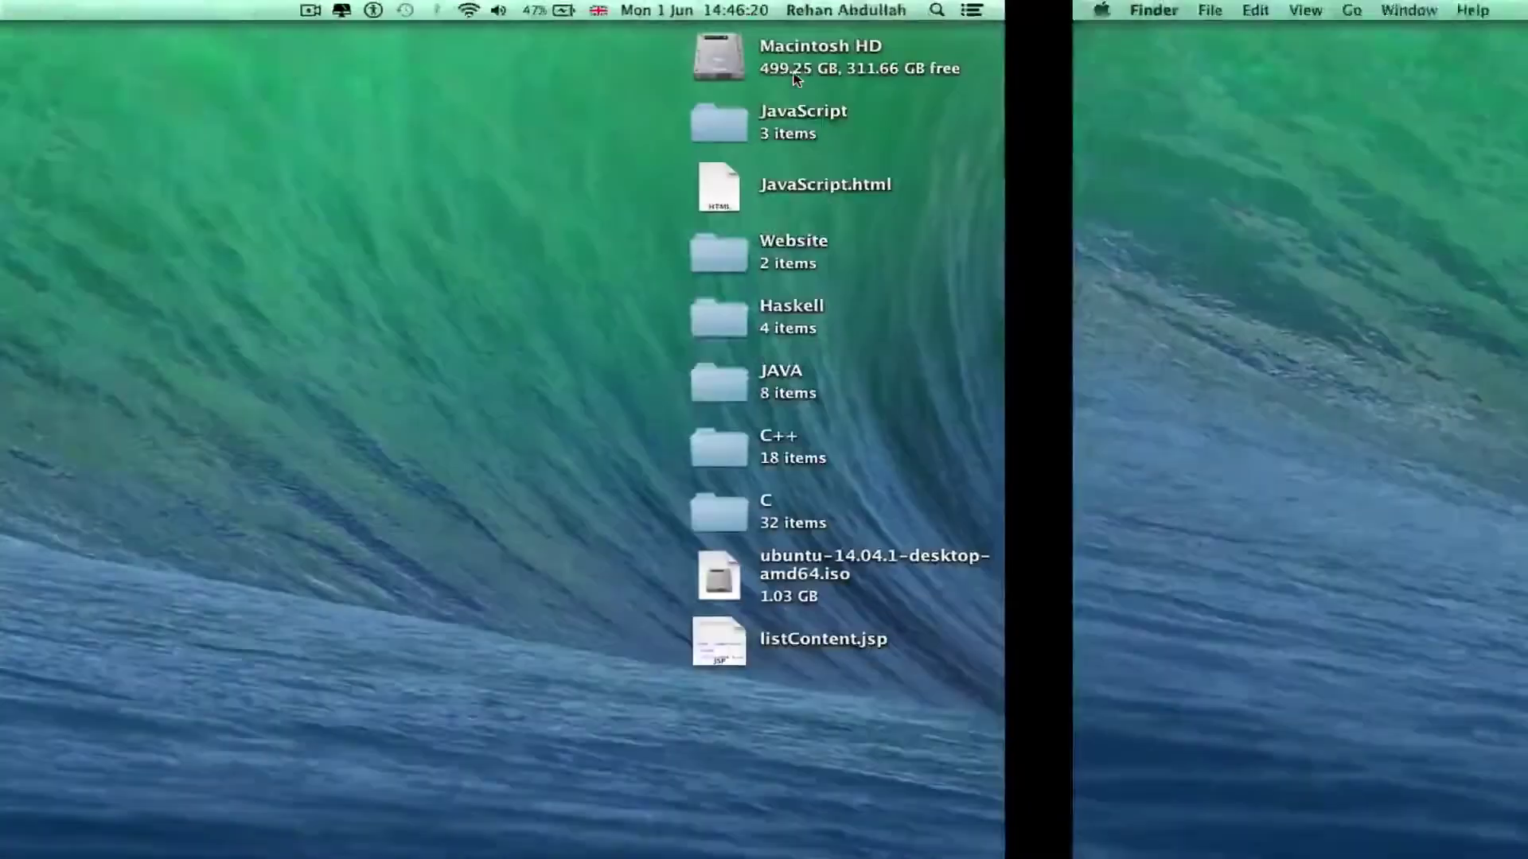
pyautogui.click(92, 845)
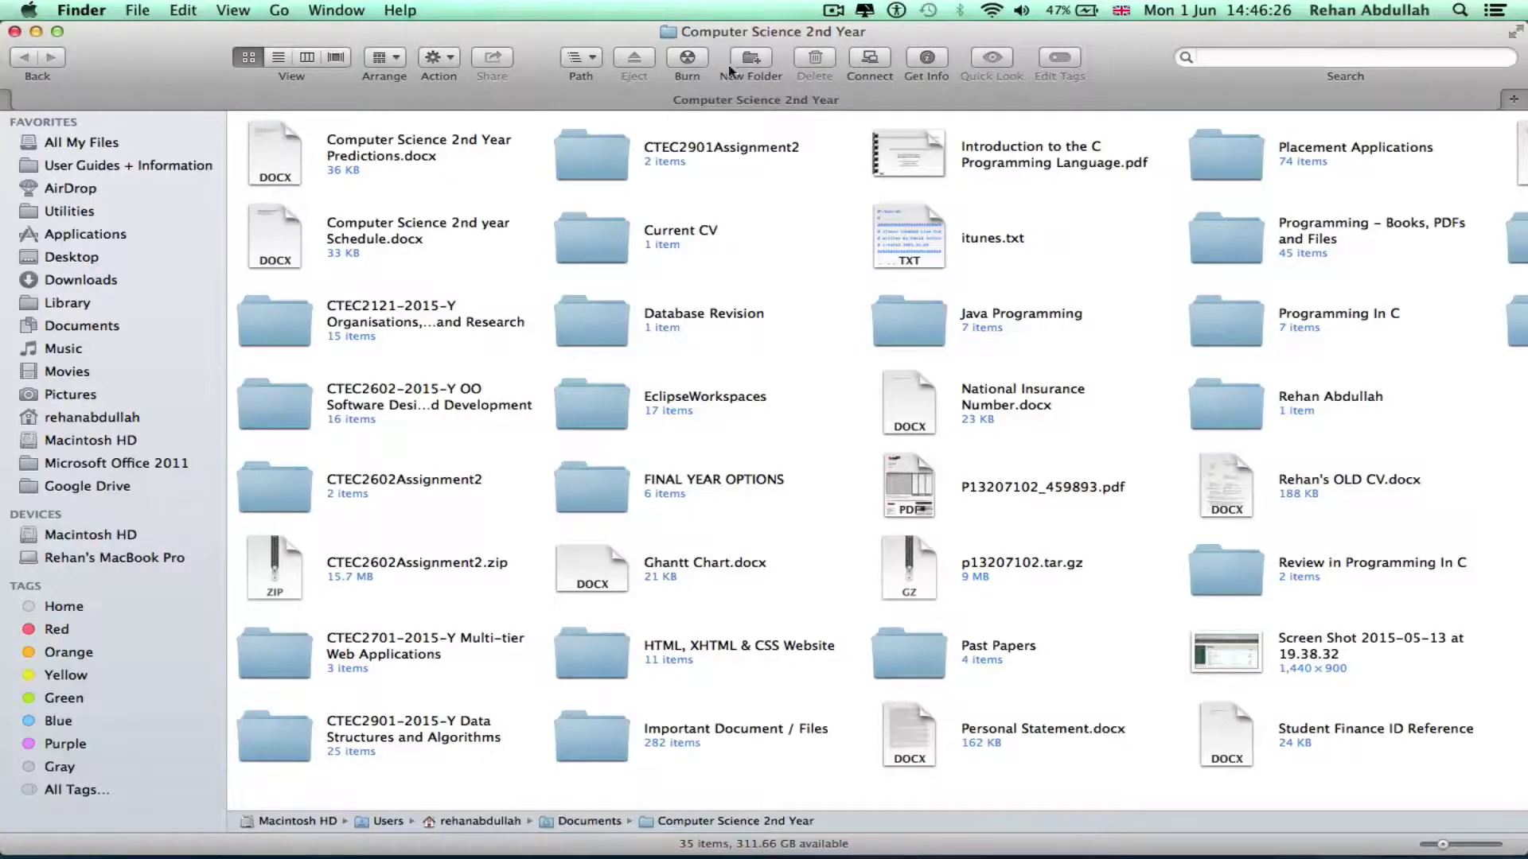
pyautogui.click(79, 7)
pyautogui.click(94, 66)
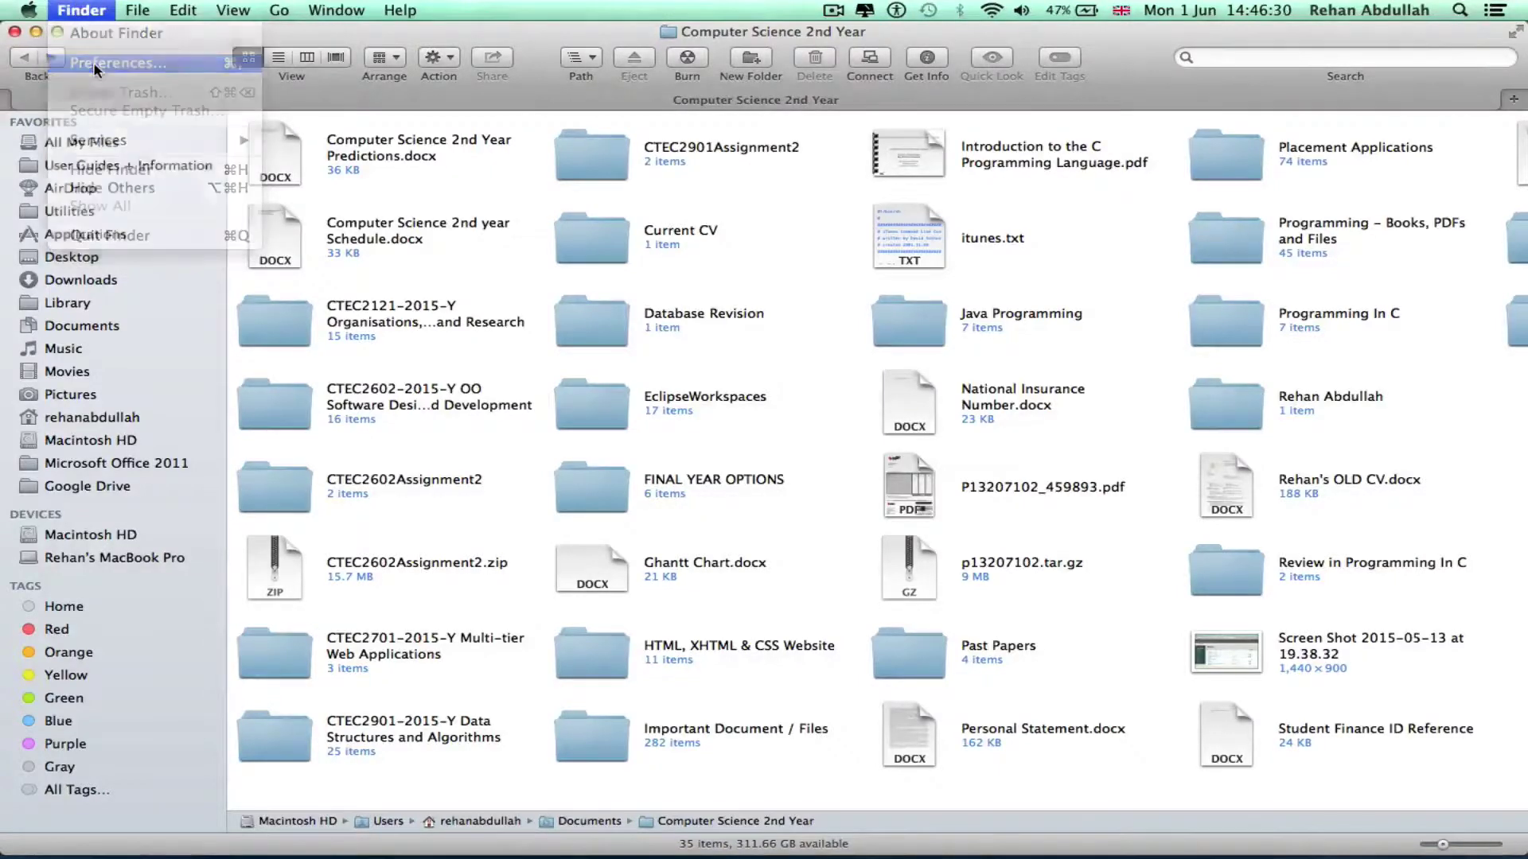
pyautogui.click(522, 95)
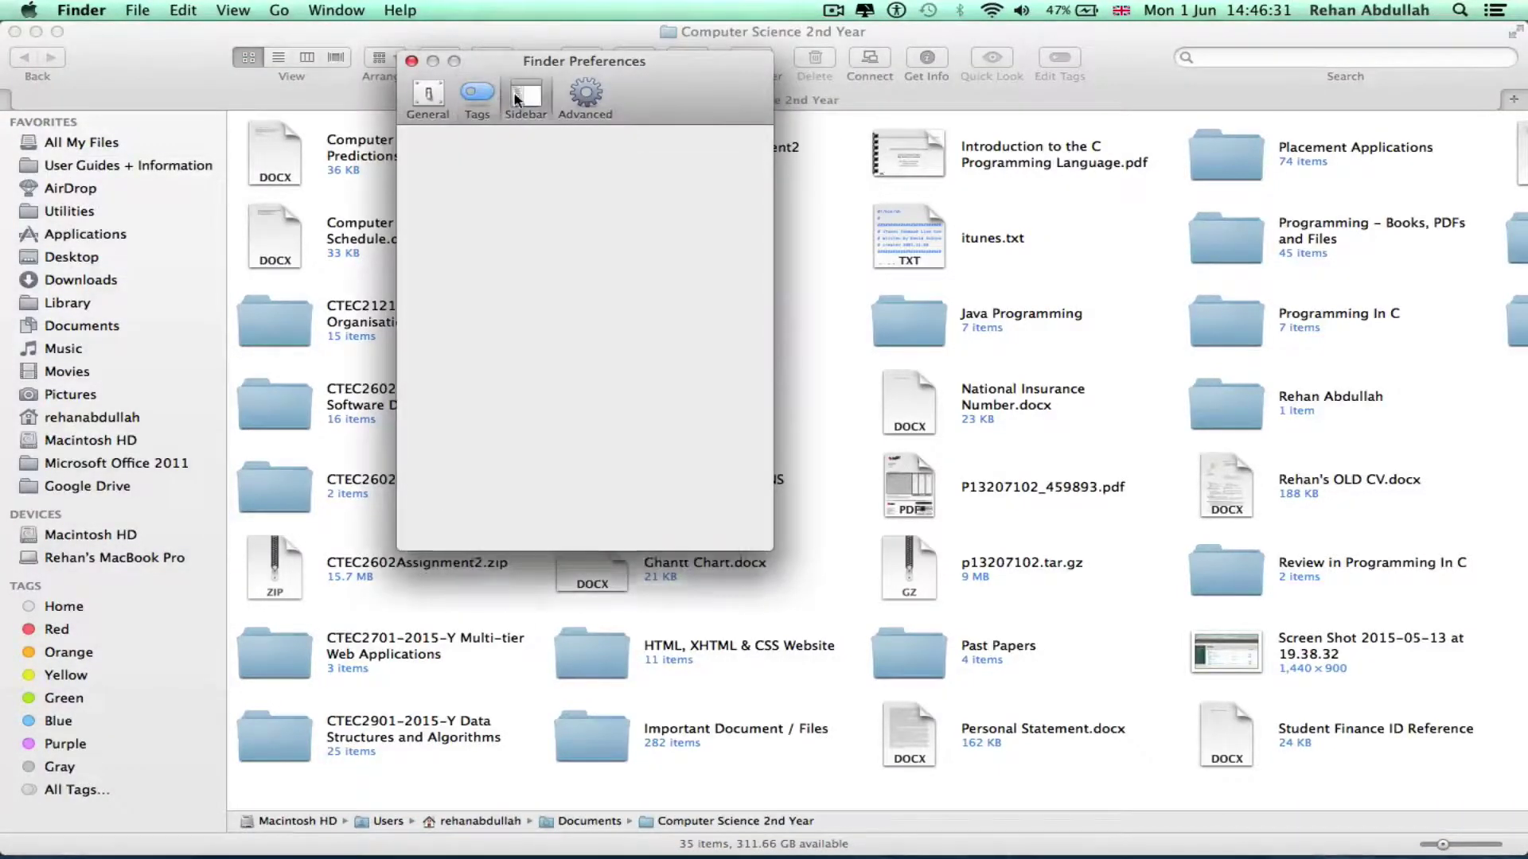
pyautogui.click(587, 95)
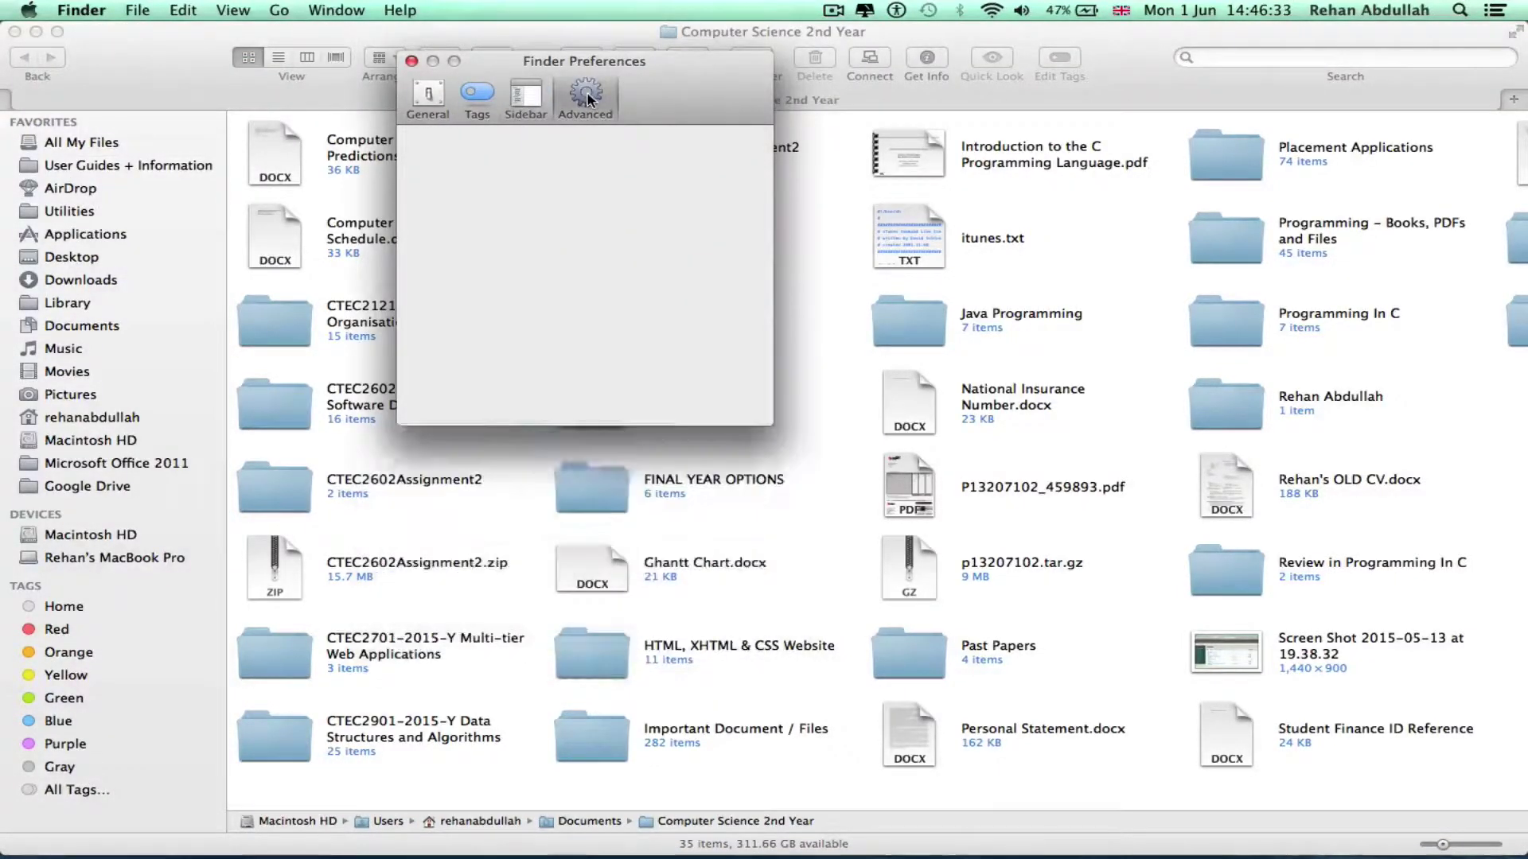
pyautogui.click(431, 95)
pyautogui.click(411, 62)
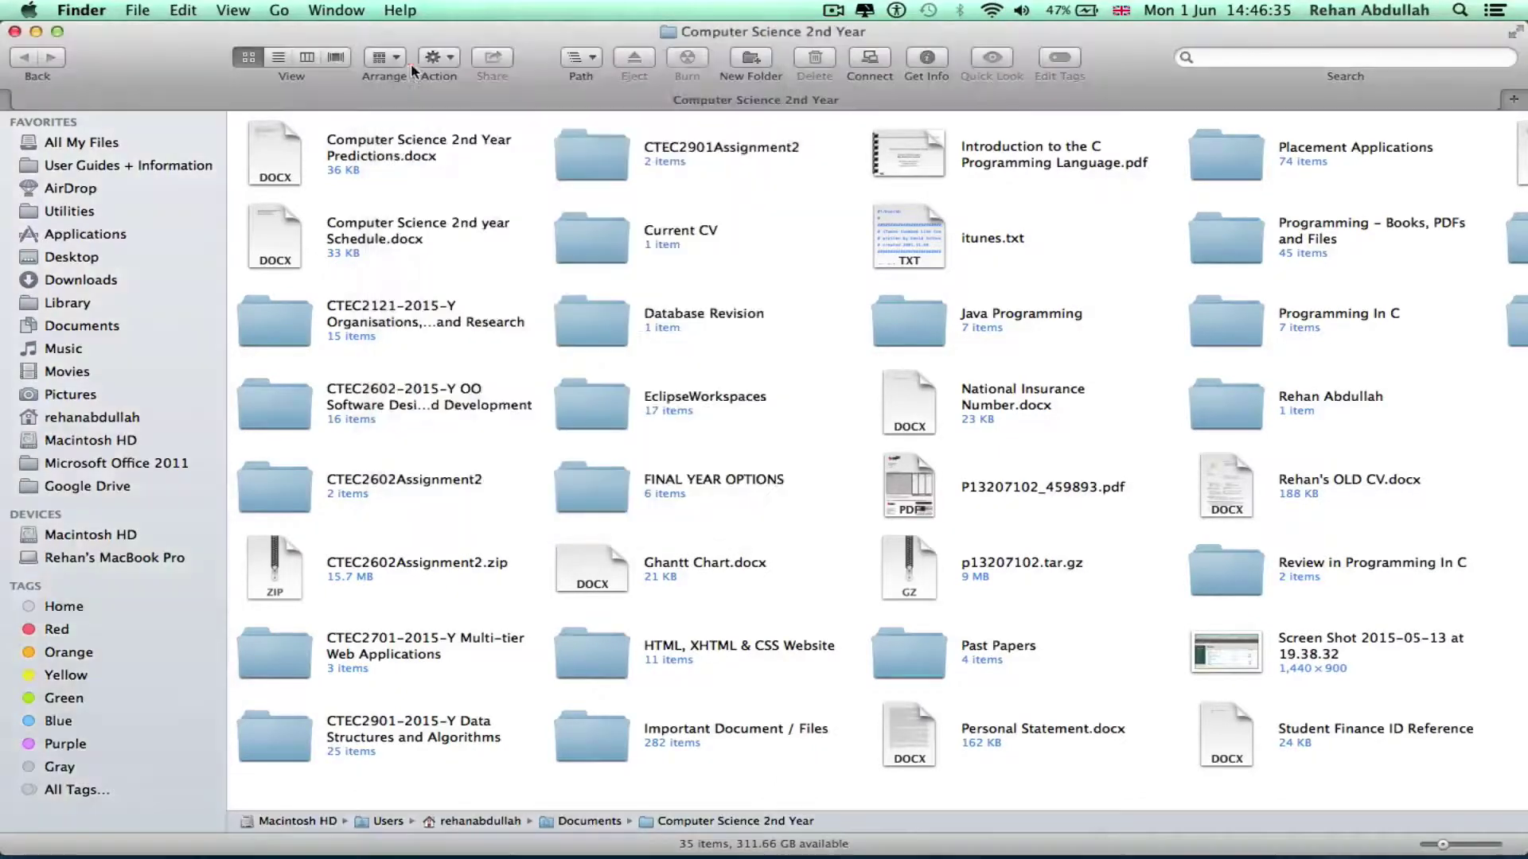
pyautogui.rightClick(201, 59)
pyautogui.click(296, 154)
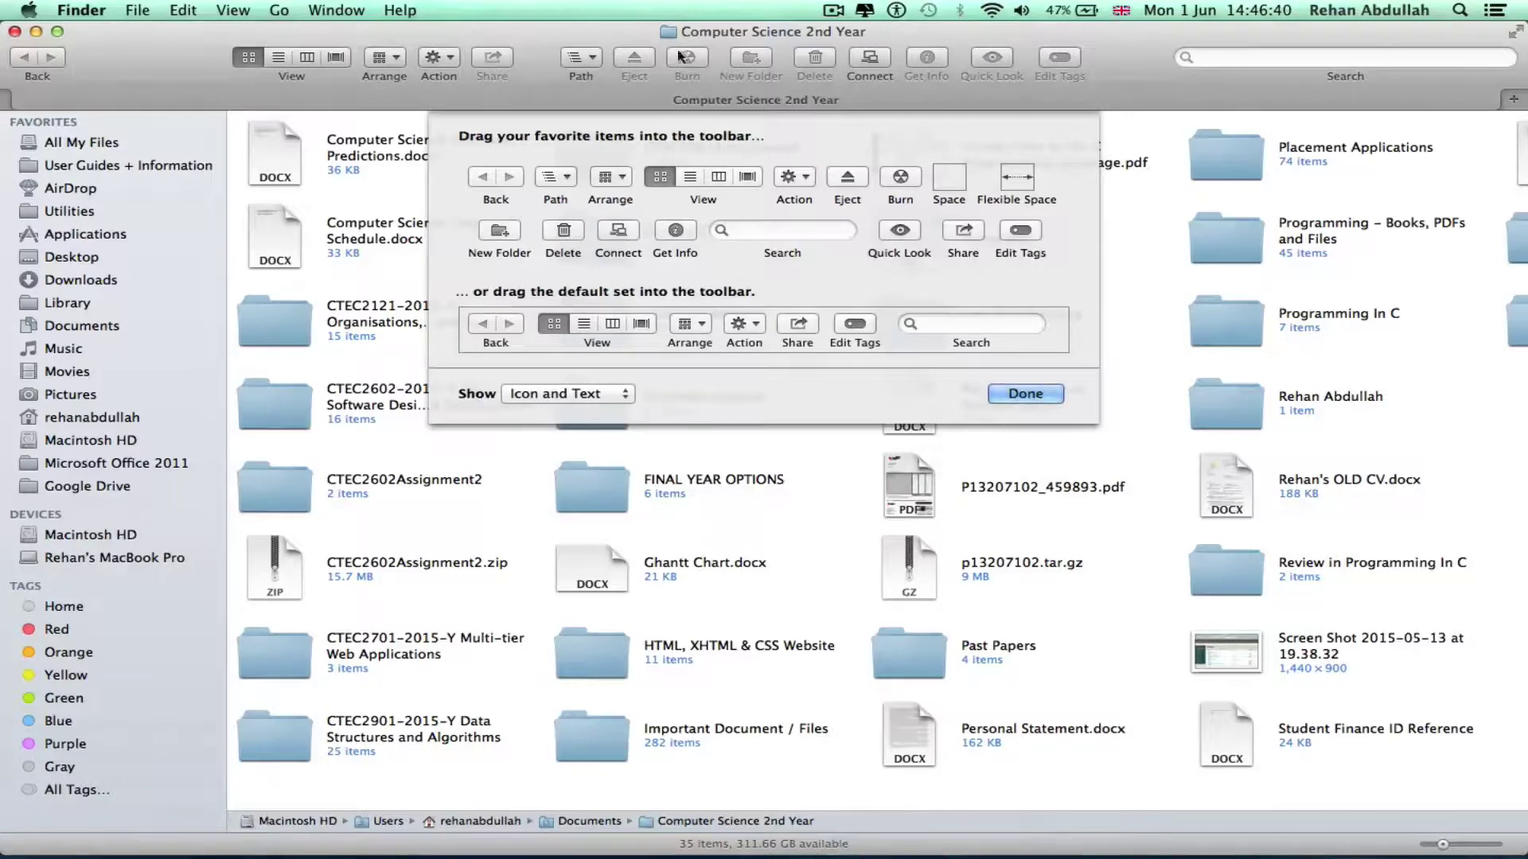
pyautogui.click(578, 398)
pyautogui.click(578, 412)
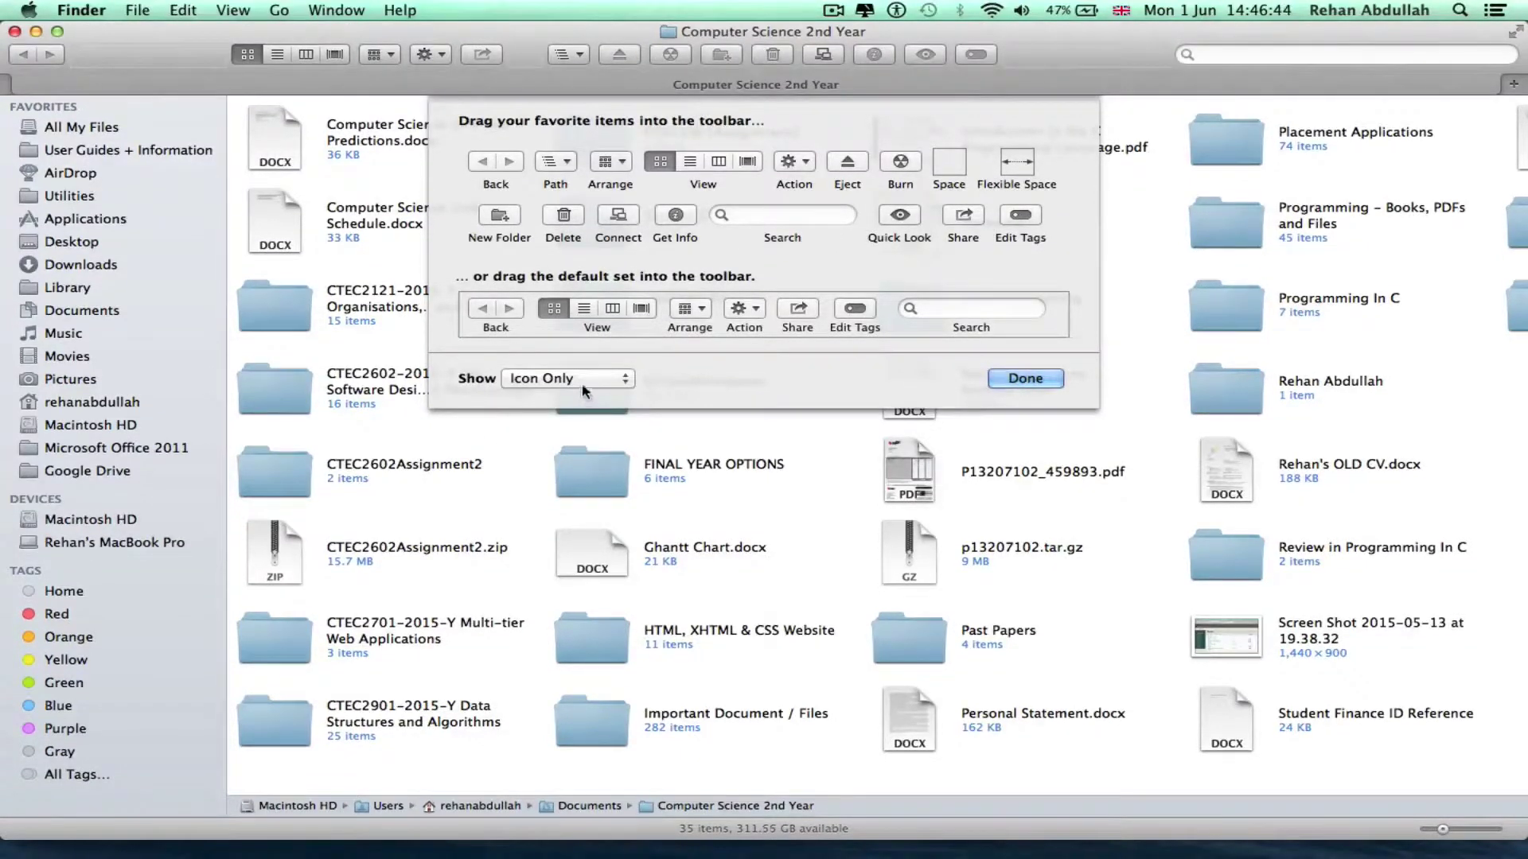
pyautogui.click(580, 380)
pyautogui.click(585, 363)
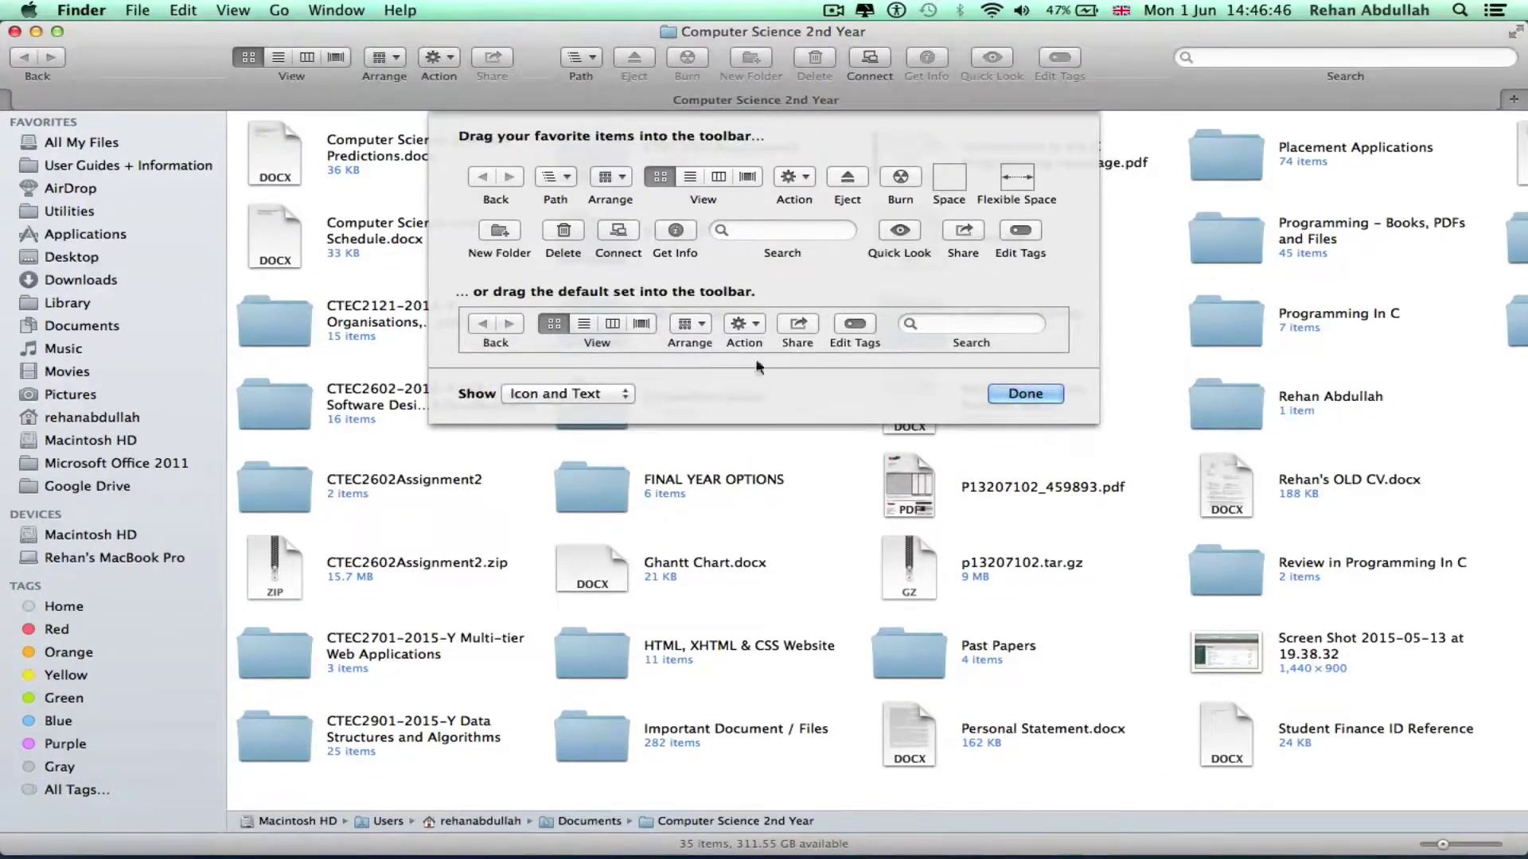
pyautogui.click(1012, 396)
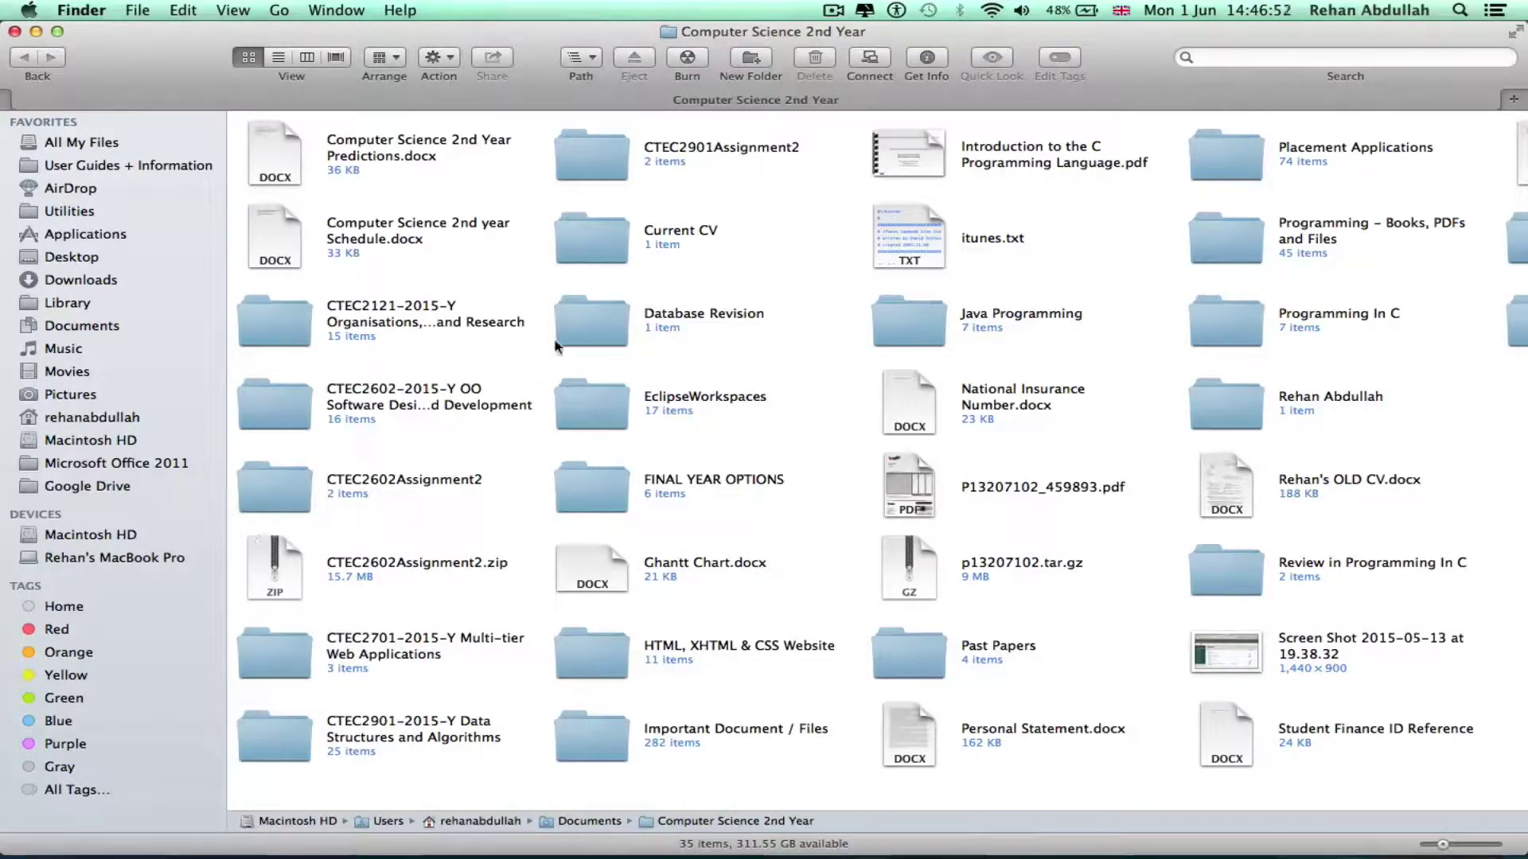
# Close the folder window and compress the desktop JavaScript folder into JavaScript.zip
pyautogui.click(14, 31)
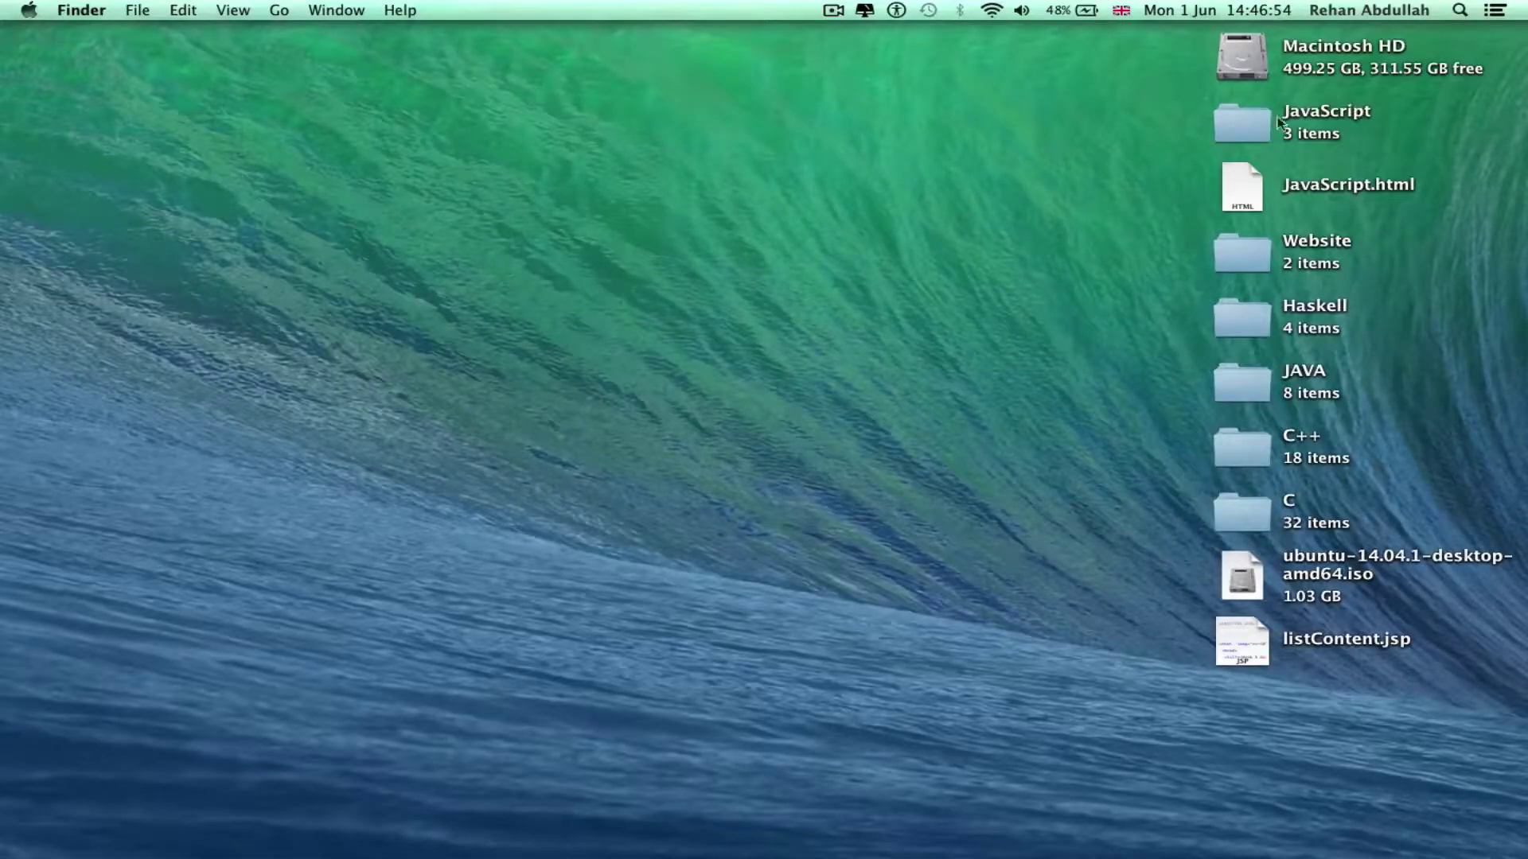
pyautogui.click(1252, 121)
pyautogui.rightClick(1252, 121)
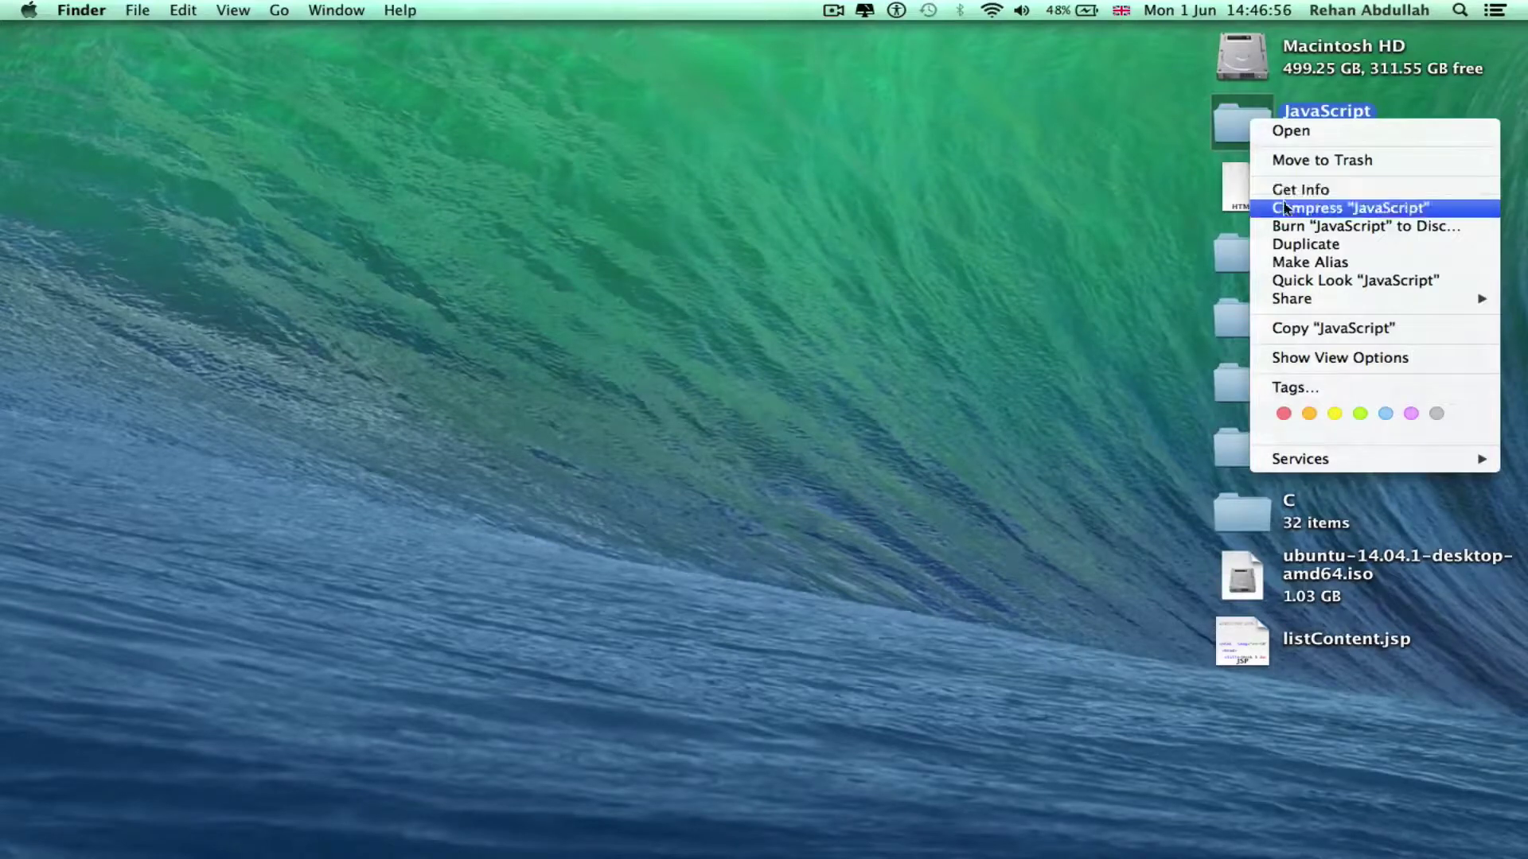
pyautogui.click(956, 261)
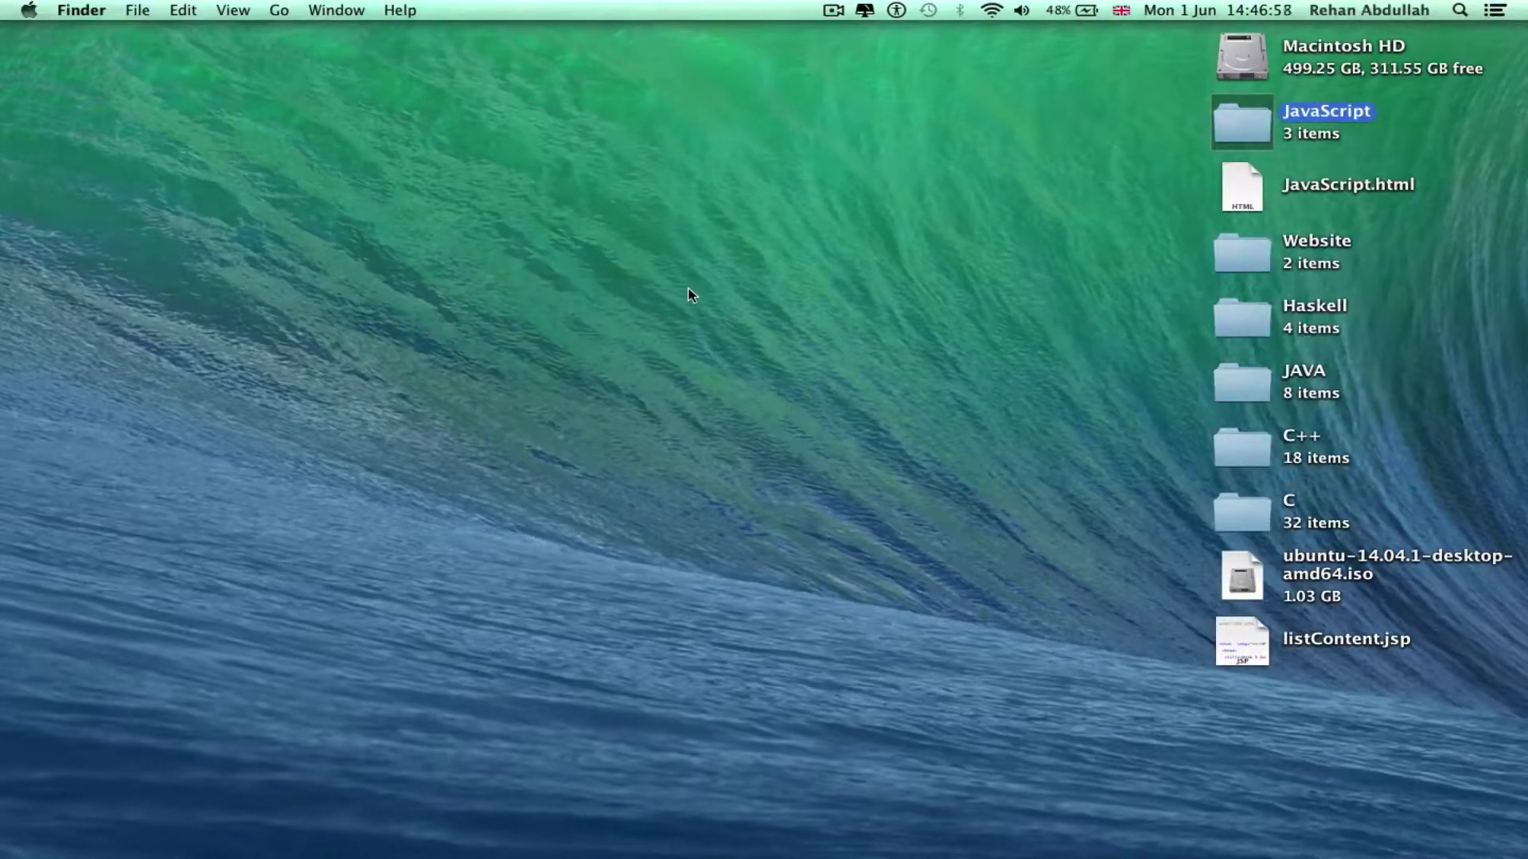
# Move JavaScript.zip to the Trash and empty the Trash
pyautogui.click(1424, 191)
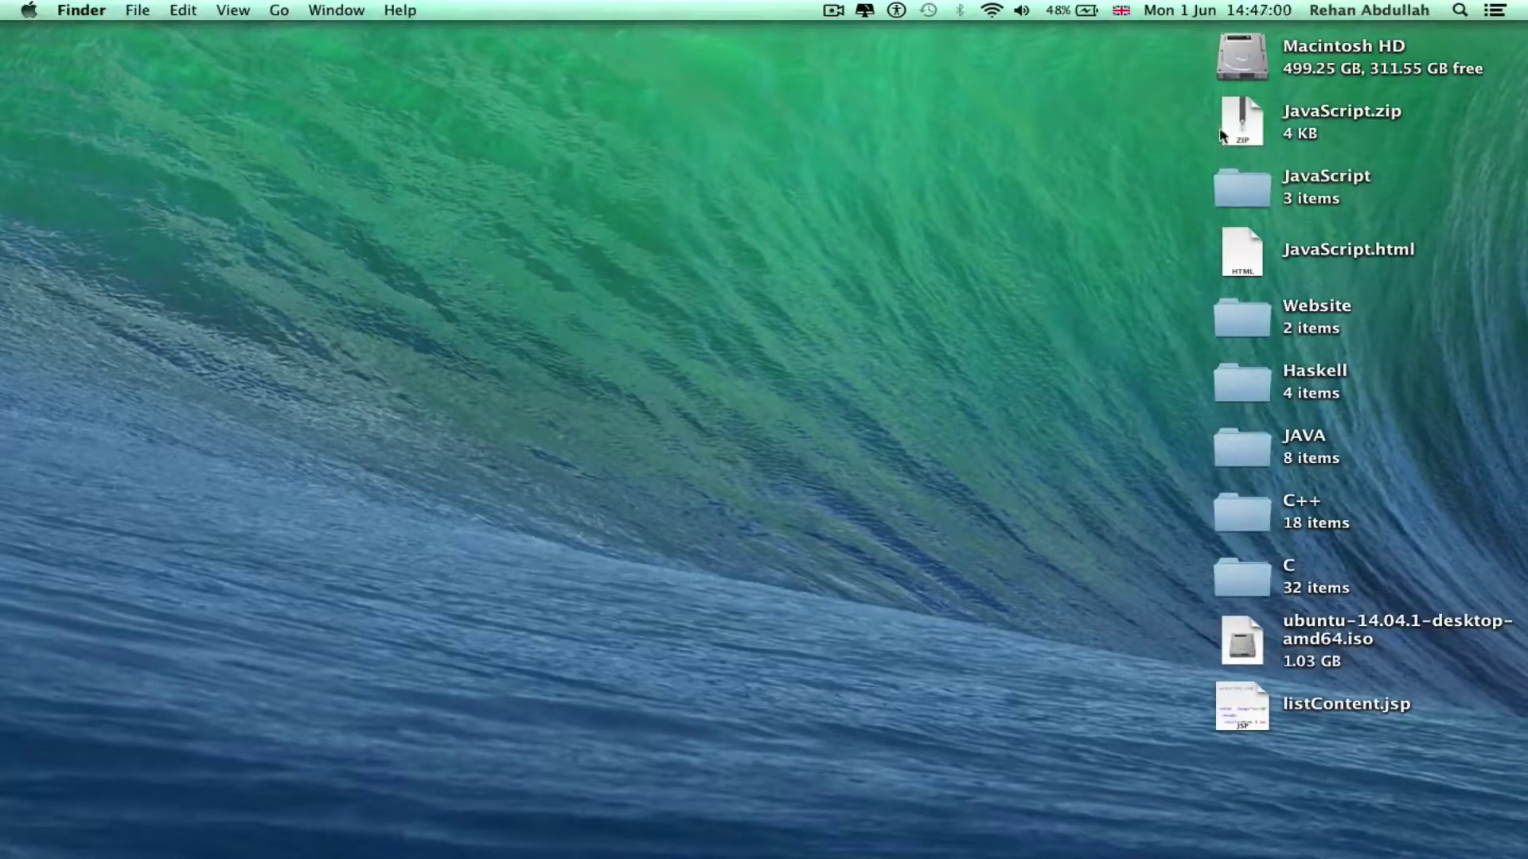
pyautogui.moveTo(1224, 135); pyautogui.dragTo(1444, 832)
pyautogui.rightClick(1445, 831)
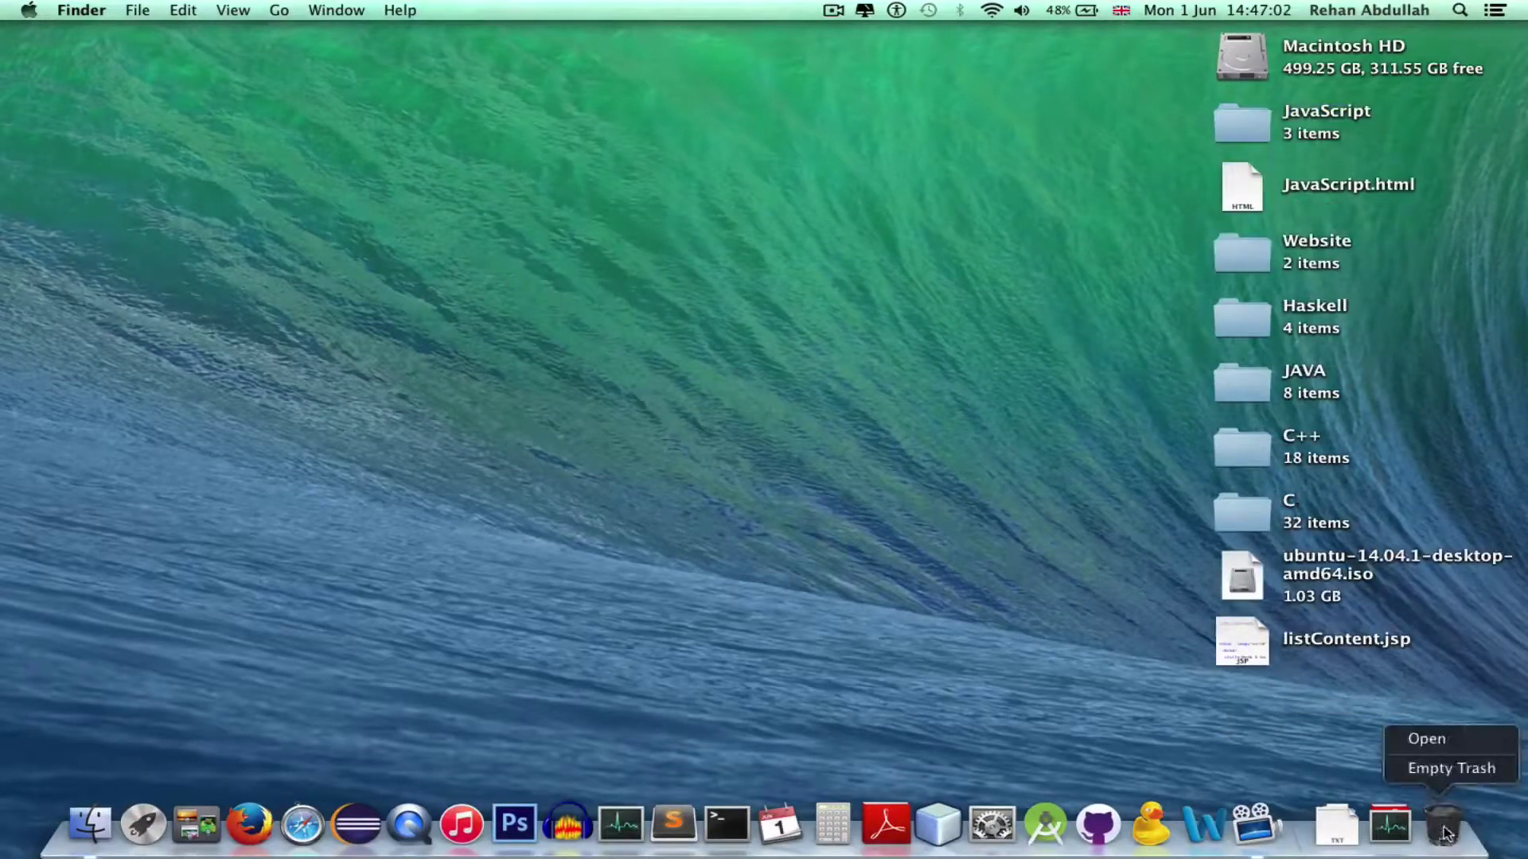
pyautogui.click(1449, 768)
pyautogui.press('Return')
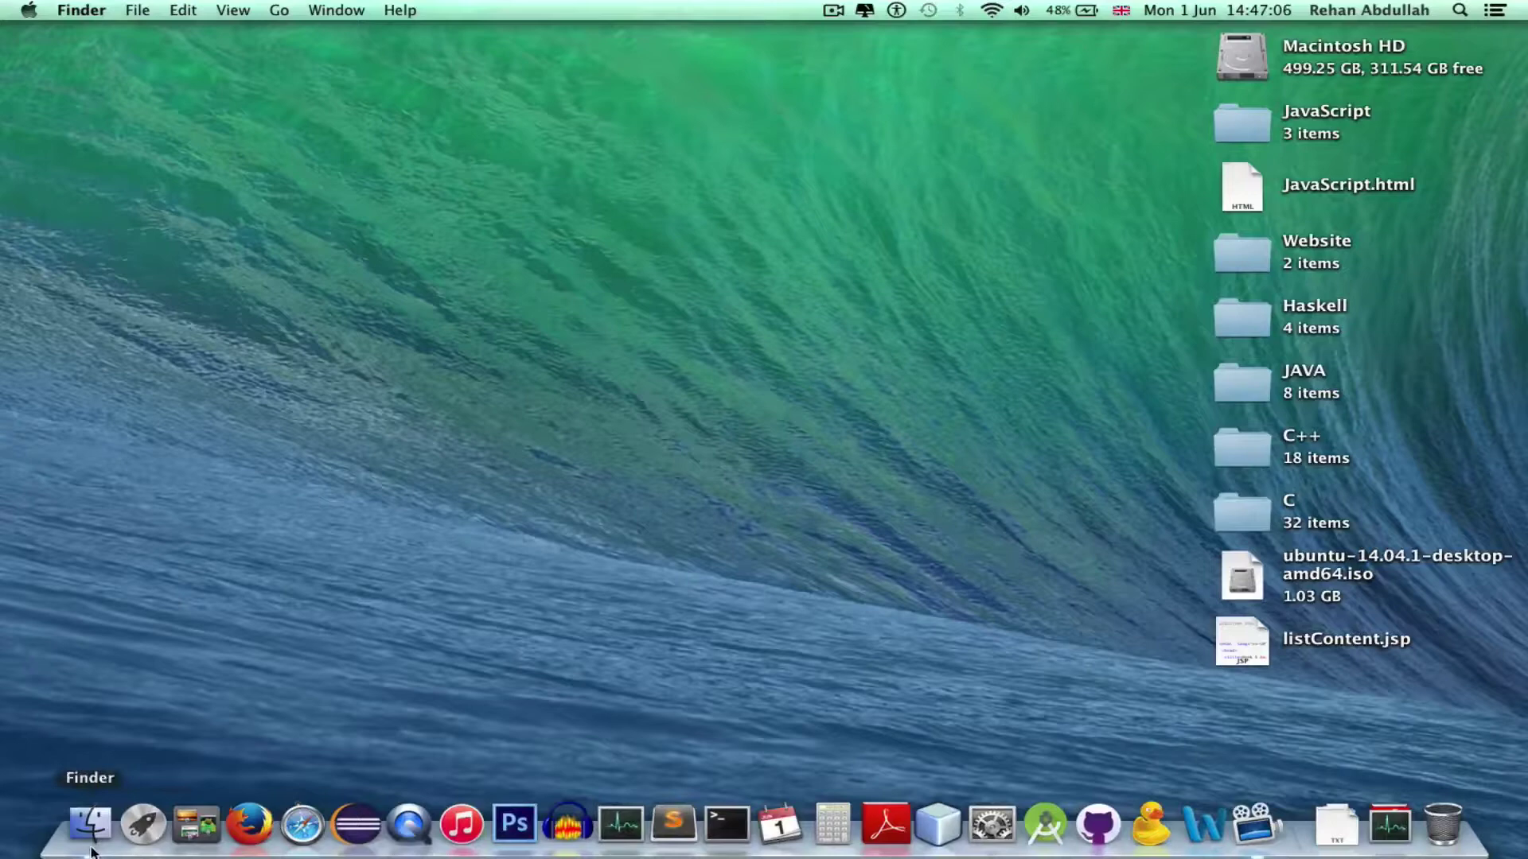
# Open a new Finder window and scroll through its items
pyautogui.click(89, 834)
pyautogui.hscroll(5, 851, 363)
pyautogui.hscroll(-5, 849, 350)
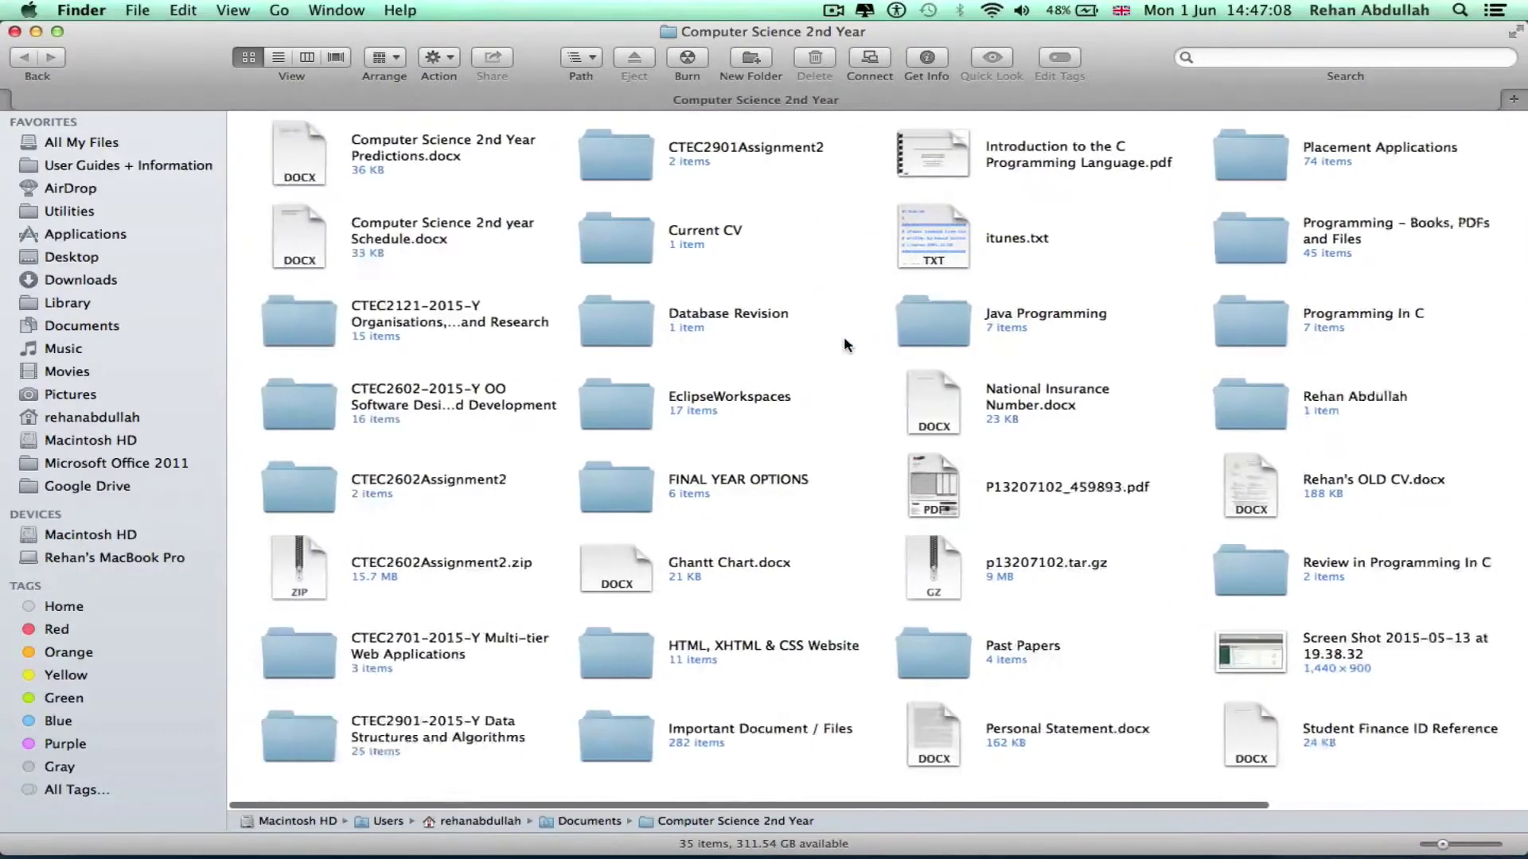
pyautogui.hscroll(3, 847, 344)
pyautogui.hscroll(2, 845, 344)
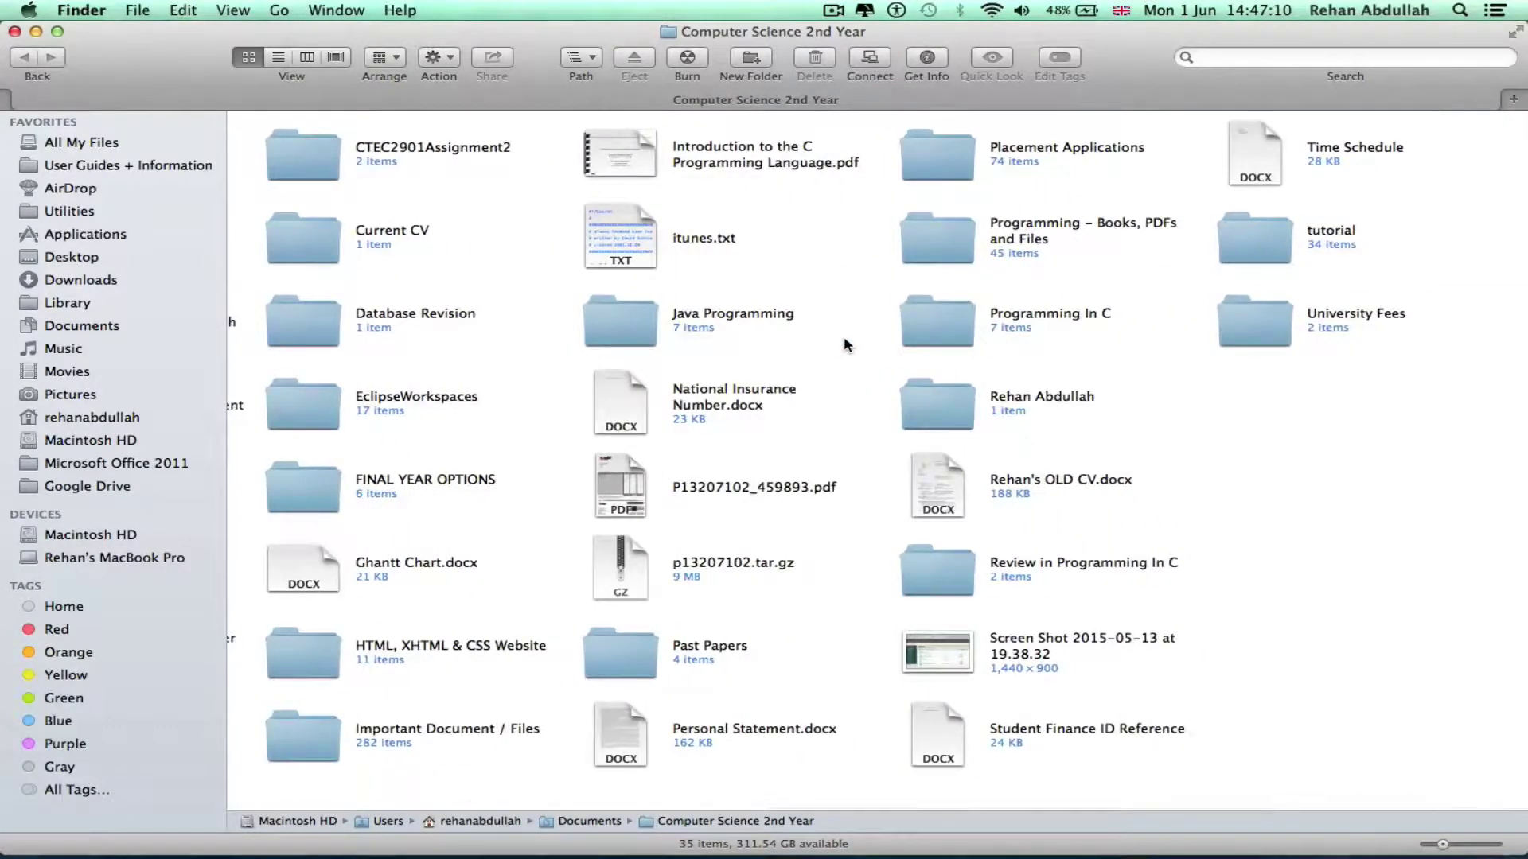
pyautogui.hscroll(-5, 845, 344)
pyautogui.hscroll(-2, 844, 336)
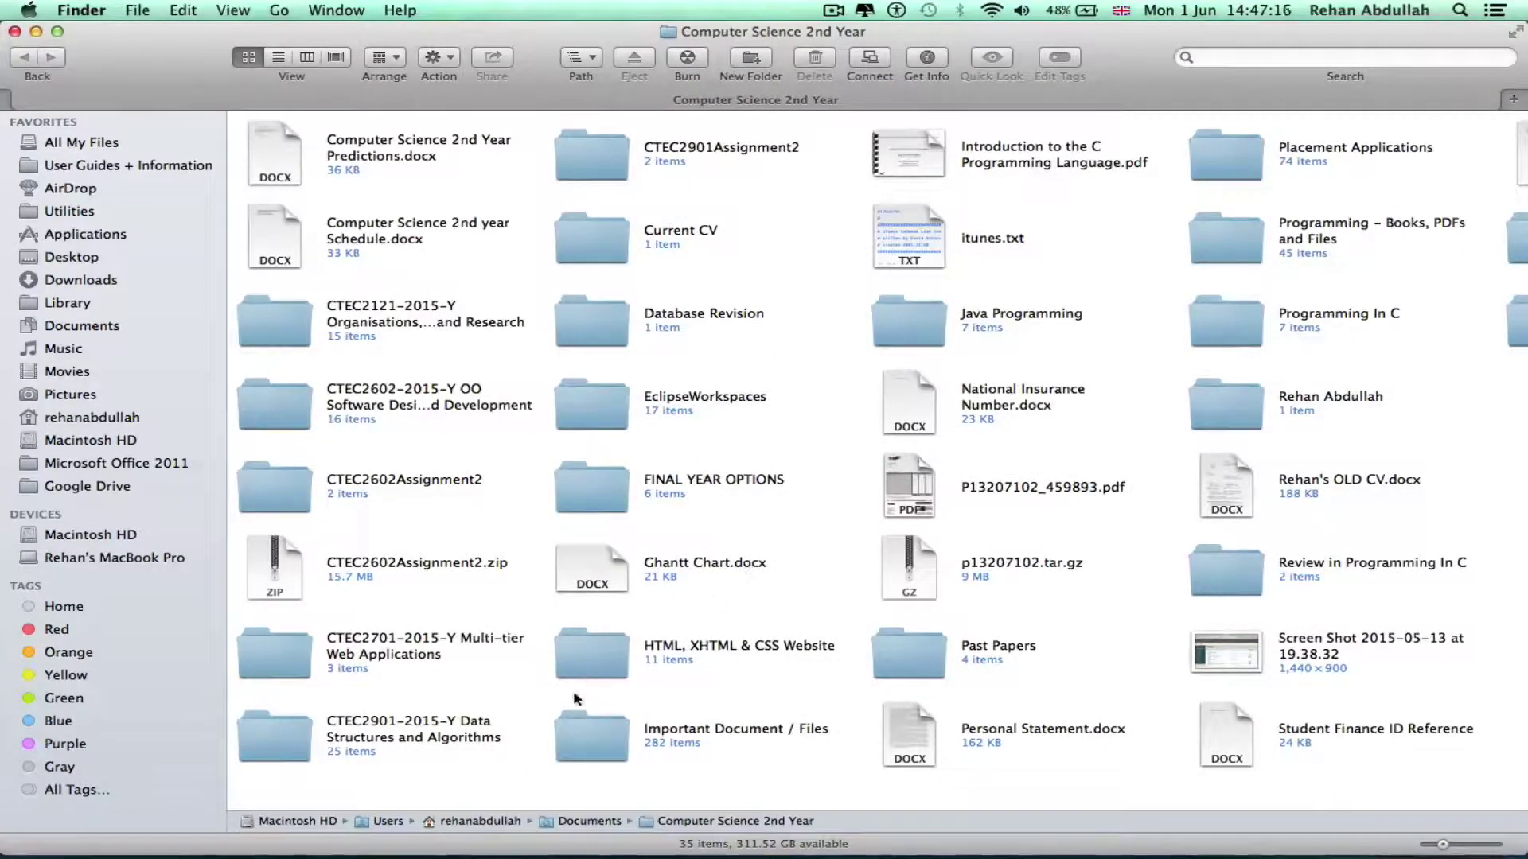
# Open the HTML, XHTML & CSS Website folder, Quick Look Deathrow.jpg, then close the window
pyautogui.doubleClick(597, 671)
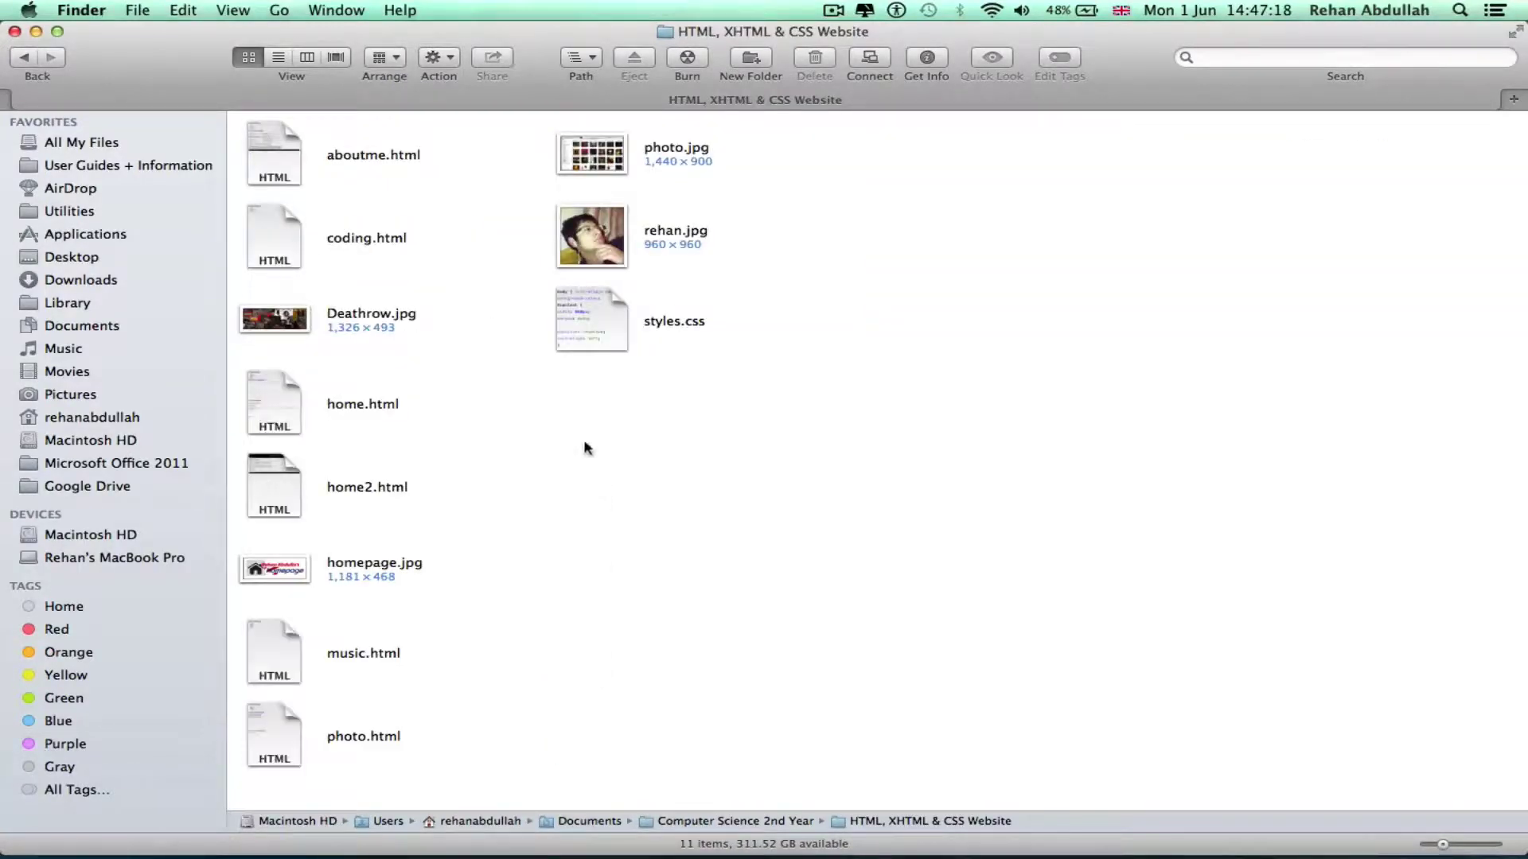
pyautogui.click(255, 325)
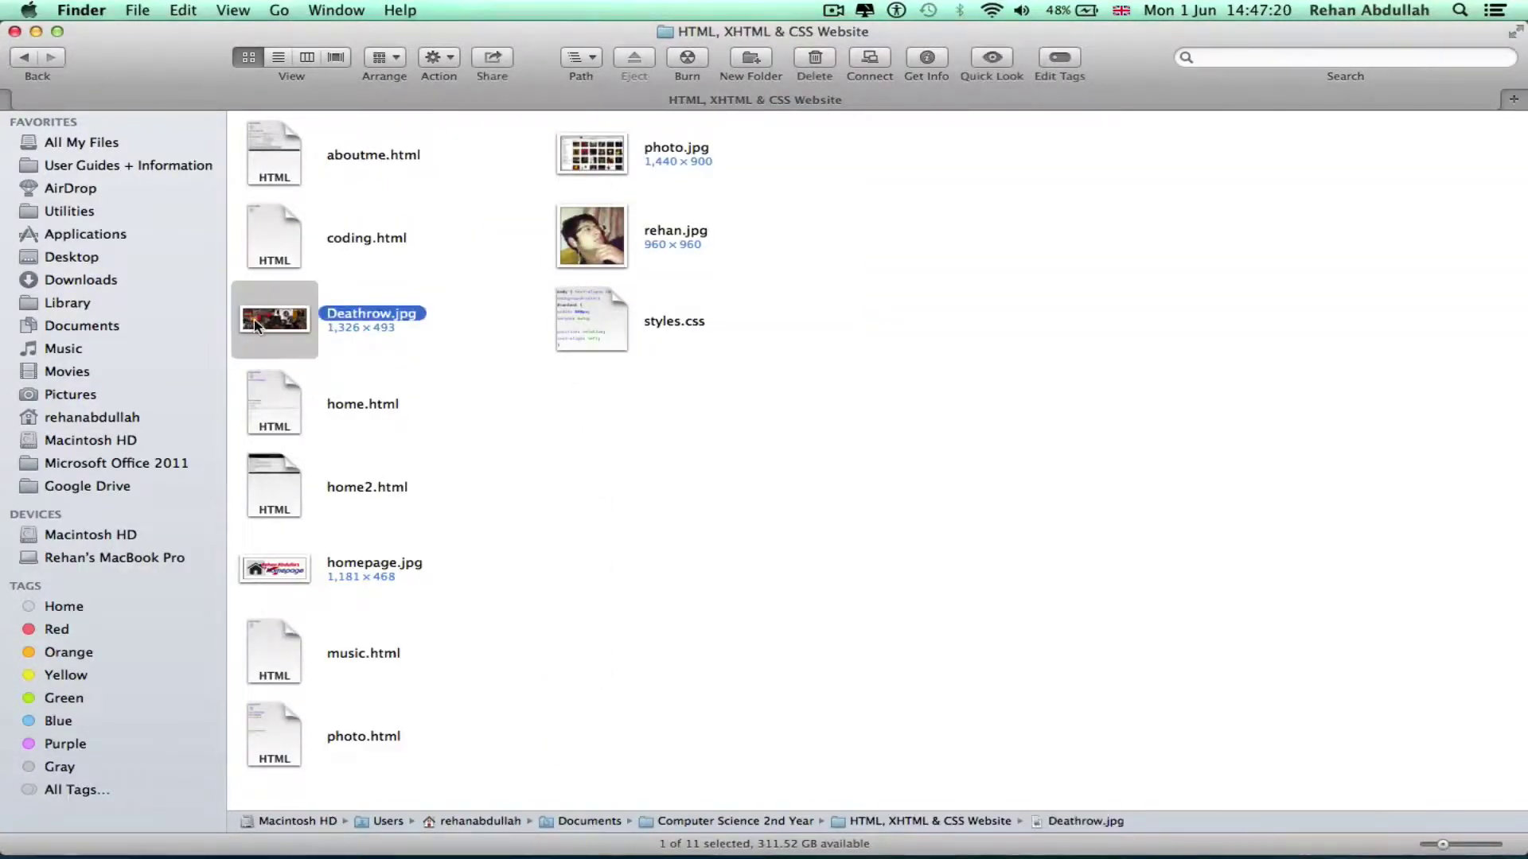
pyautogui.press('space')
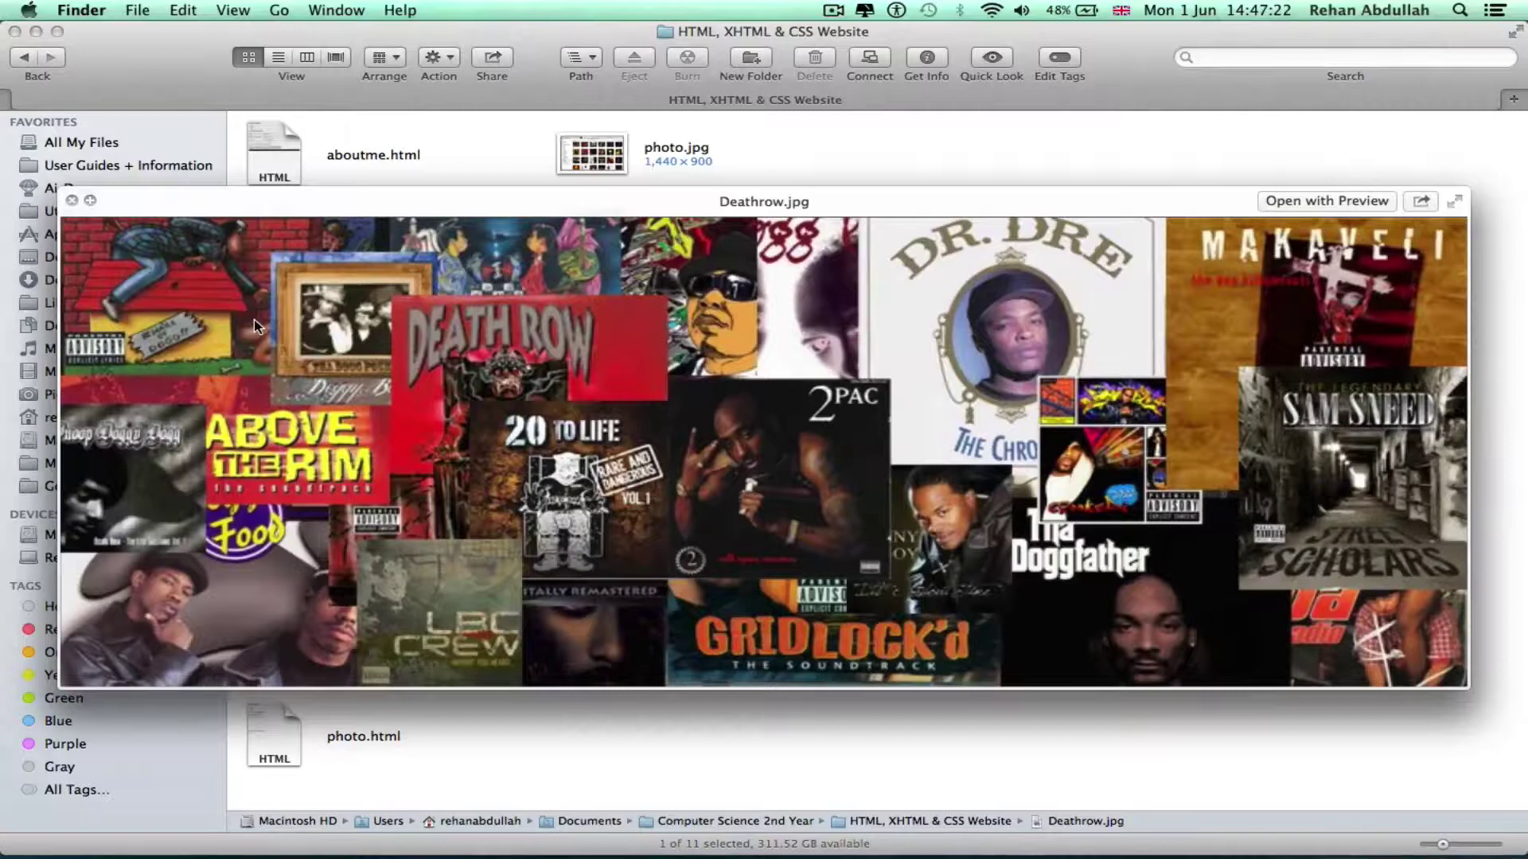
pyautogui.press('space')
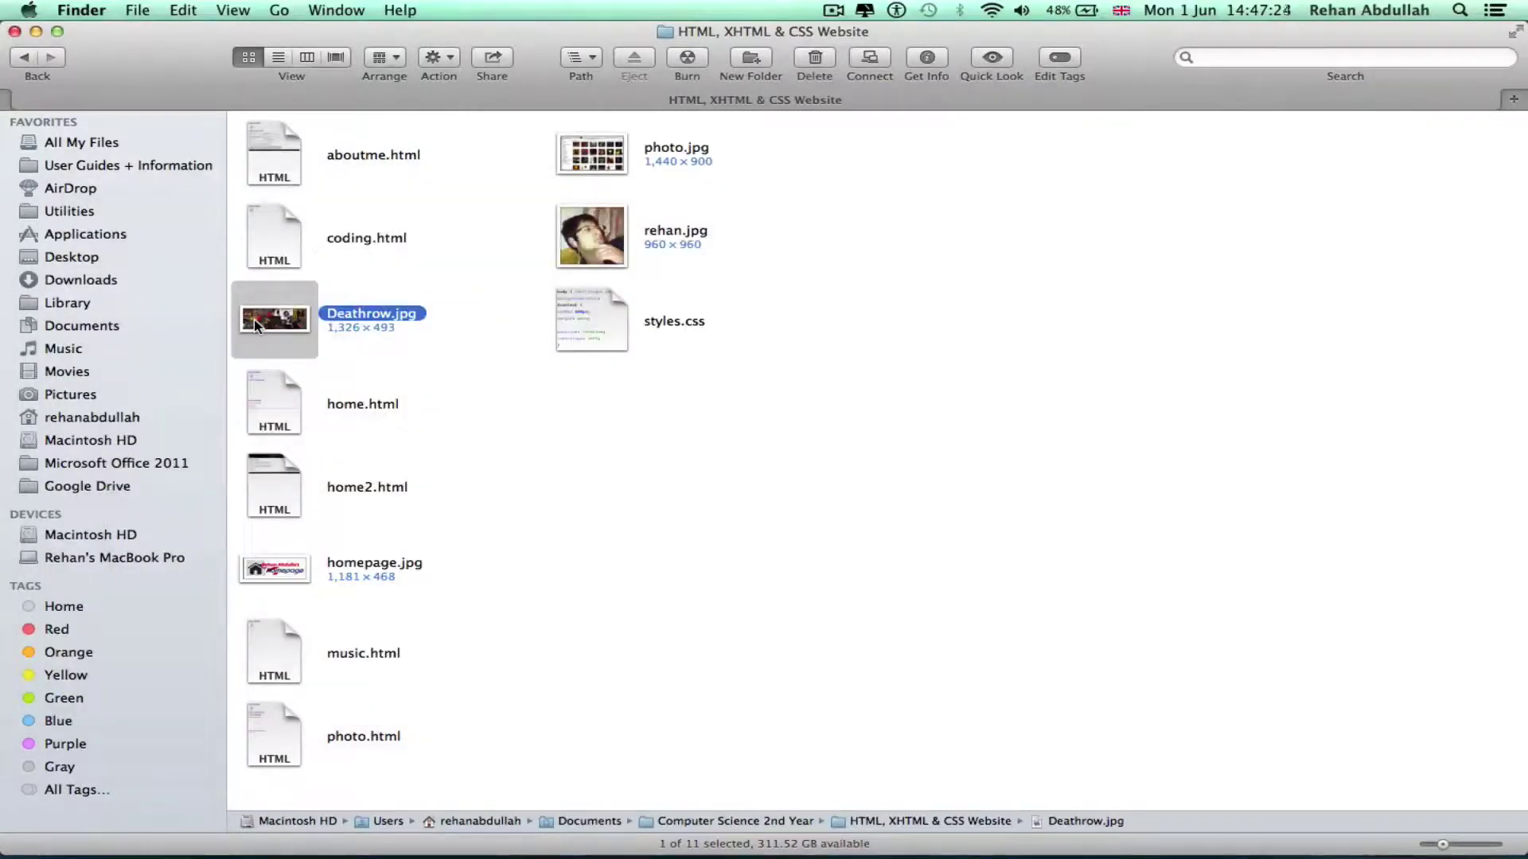
pyautogui.click(16, 32)
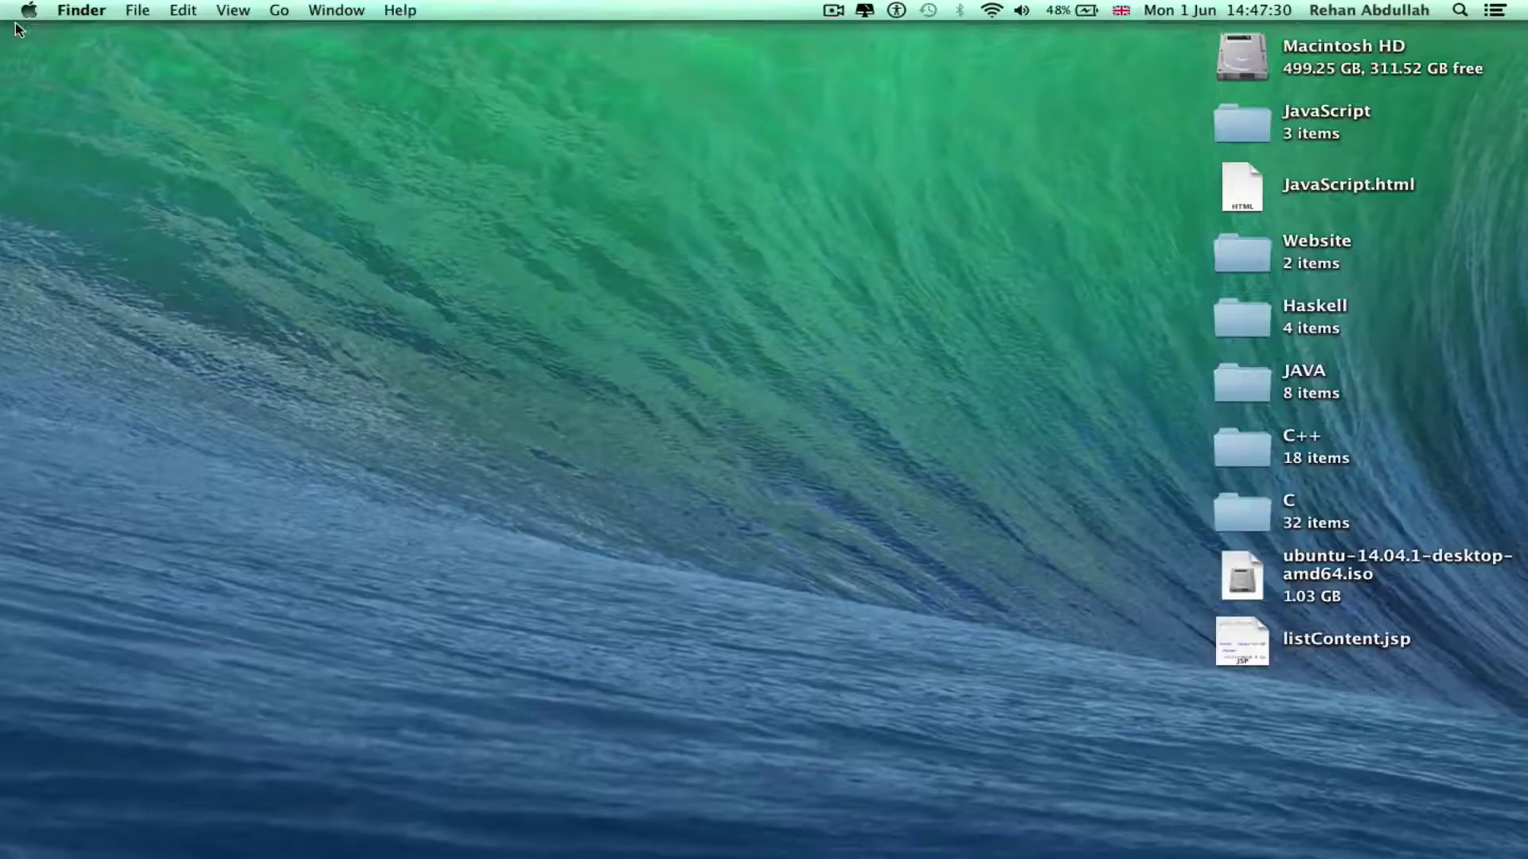
# Reopen Computer Science 2nd Year and cycle through List, Column and Cover Flow views
pyautogui.click(91, 832)
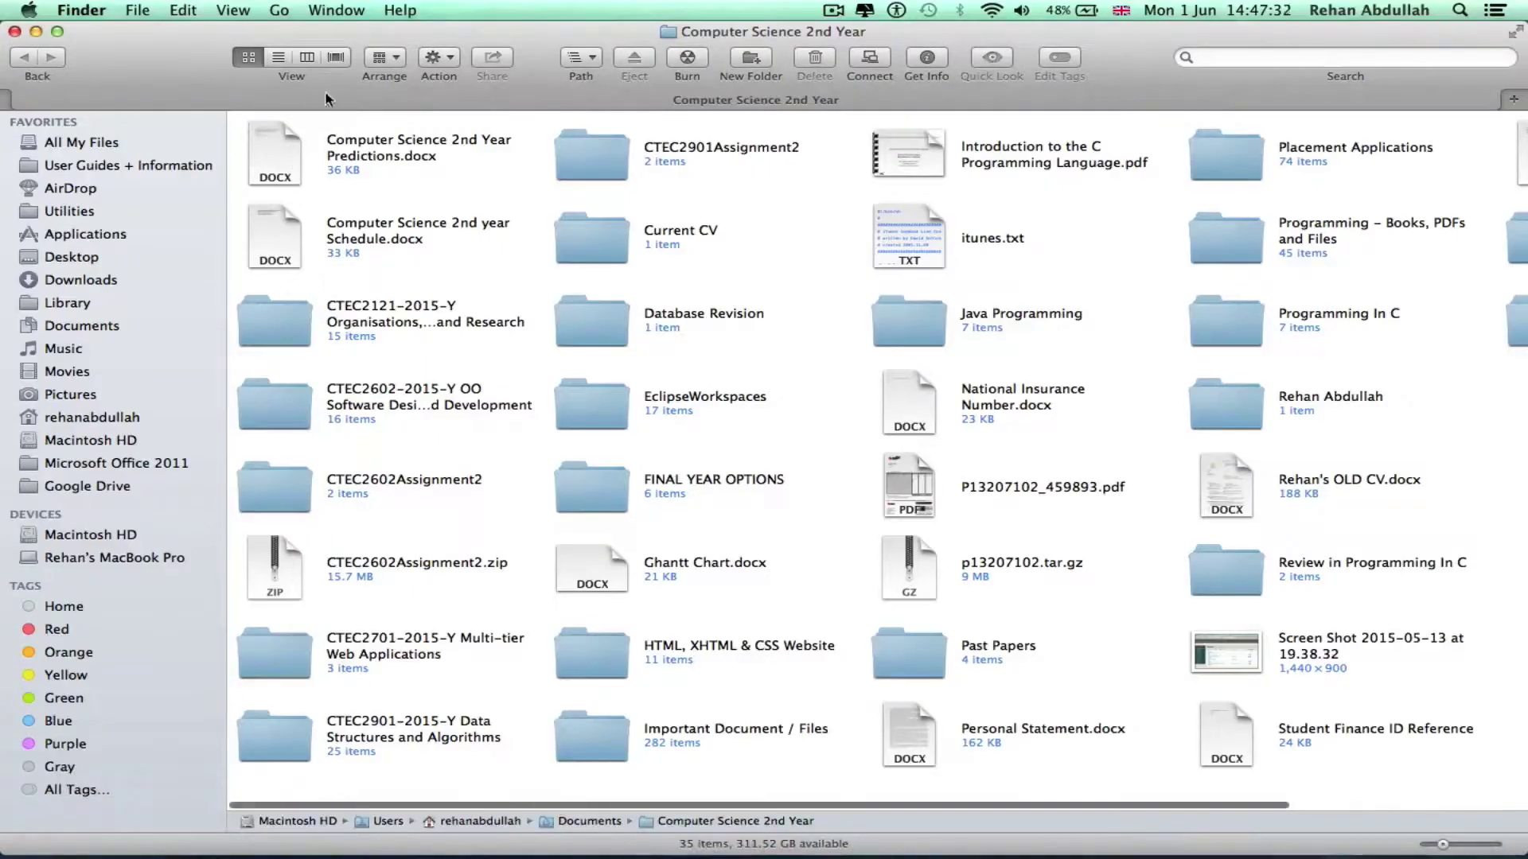
pyautogui.click(278, 57)
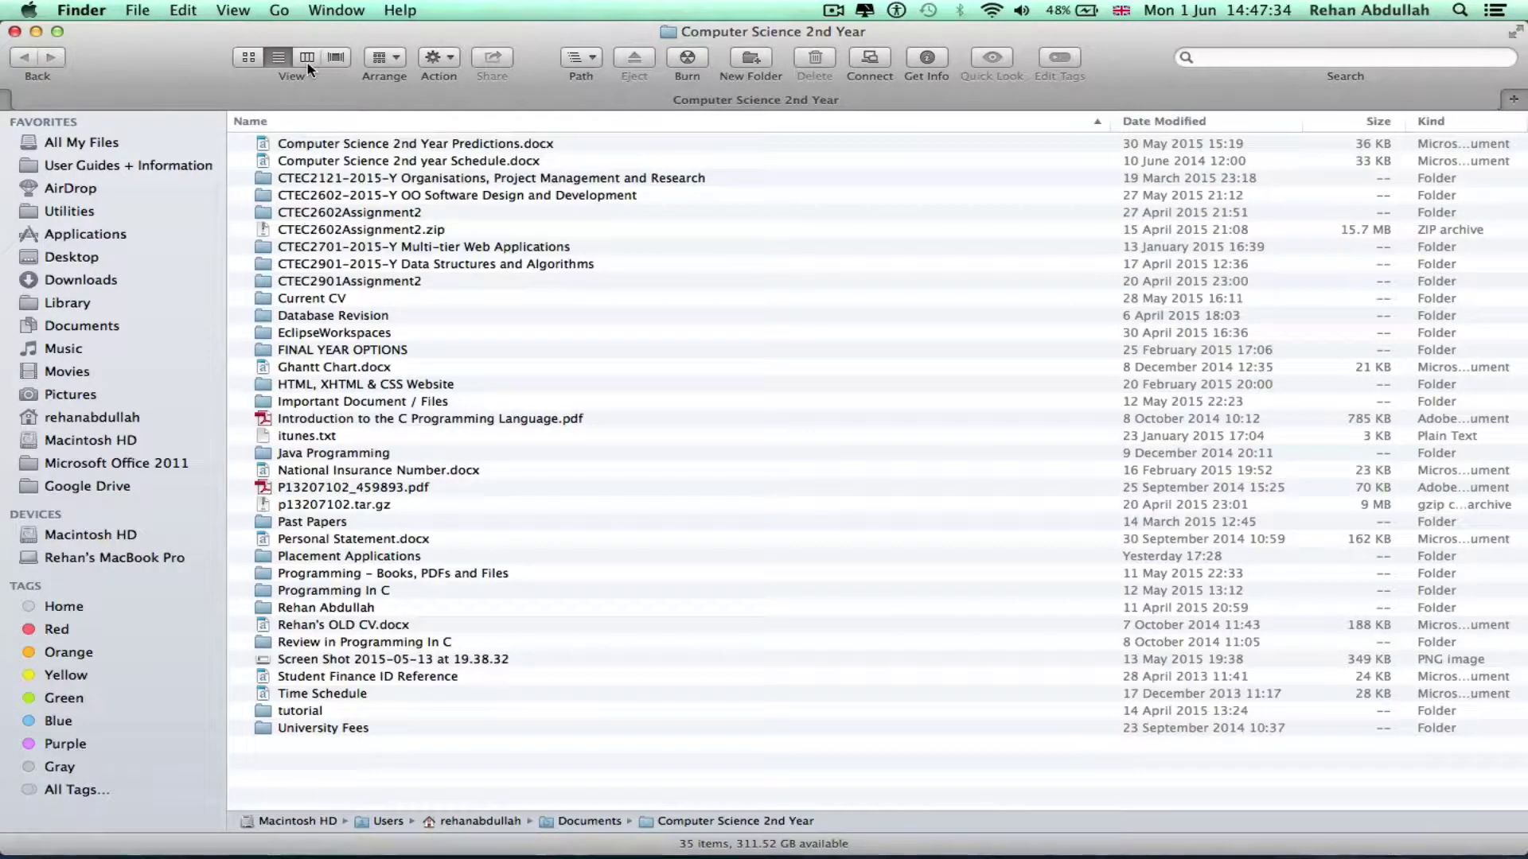
pyautogui.click(308, 58)
pyautogui.click(335, 59)
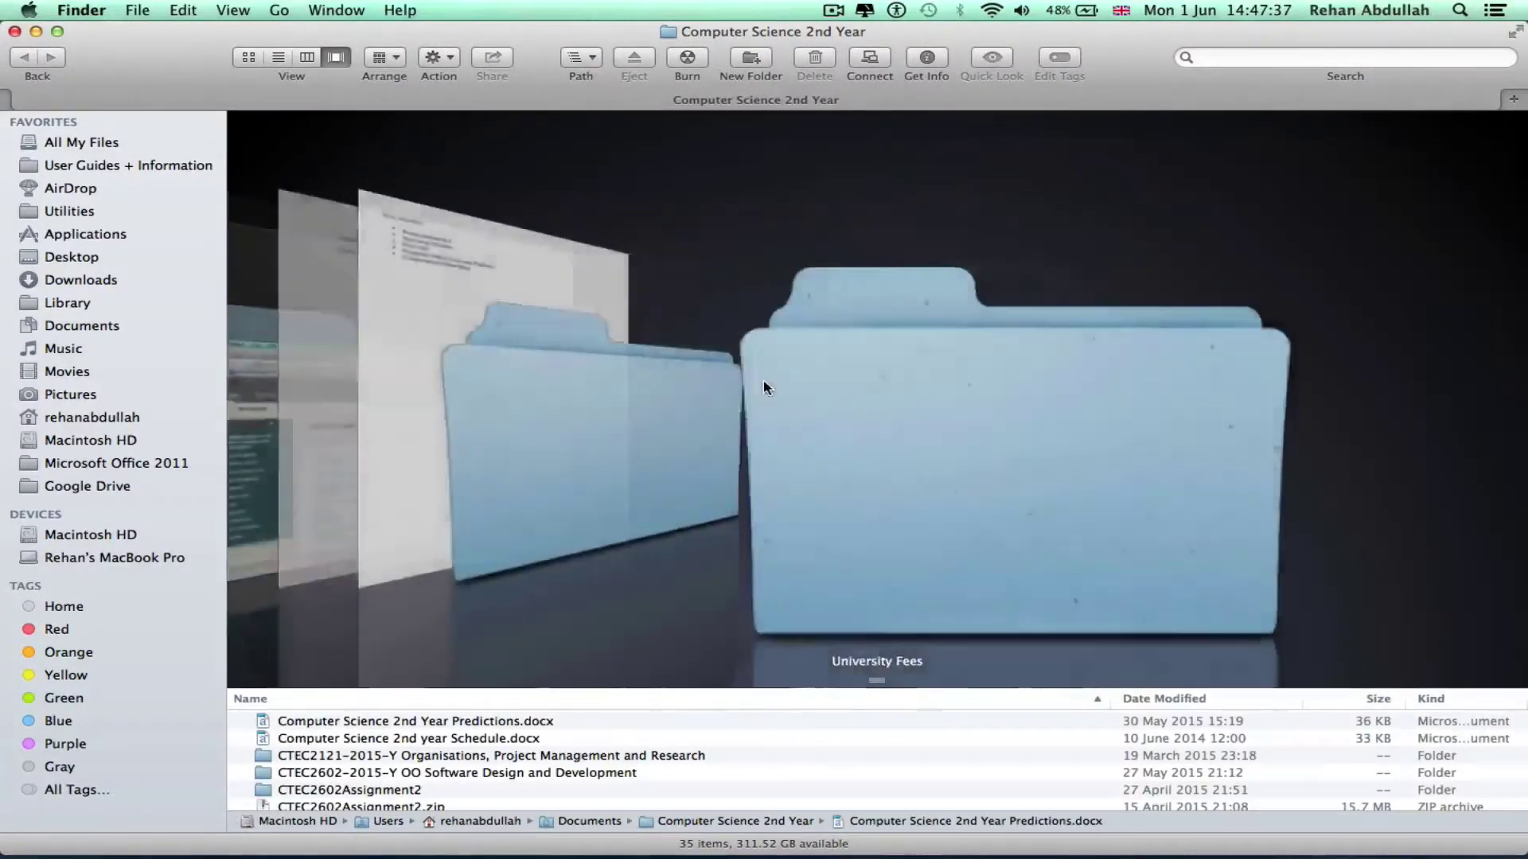
# Open the University Fees folder and display its two PDFs as icons
pyautogui.click(762, 386)
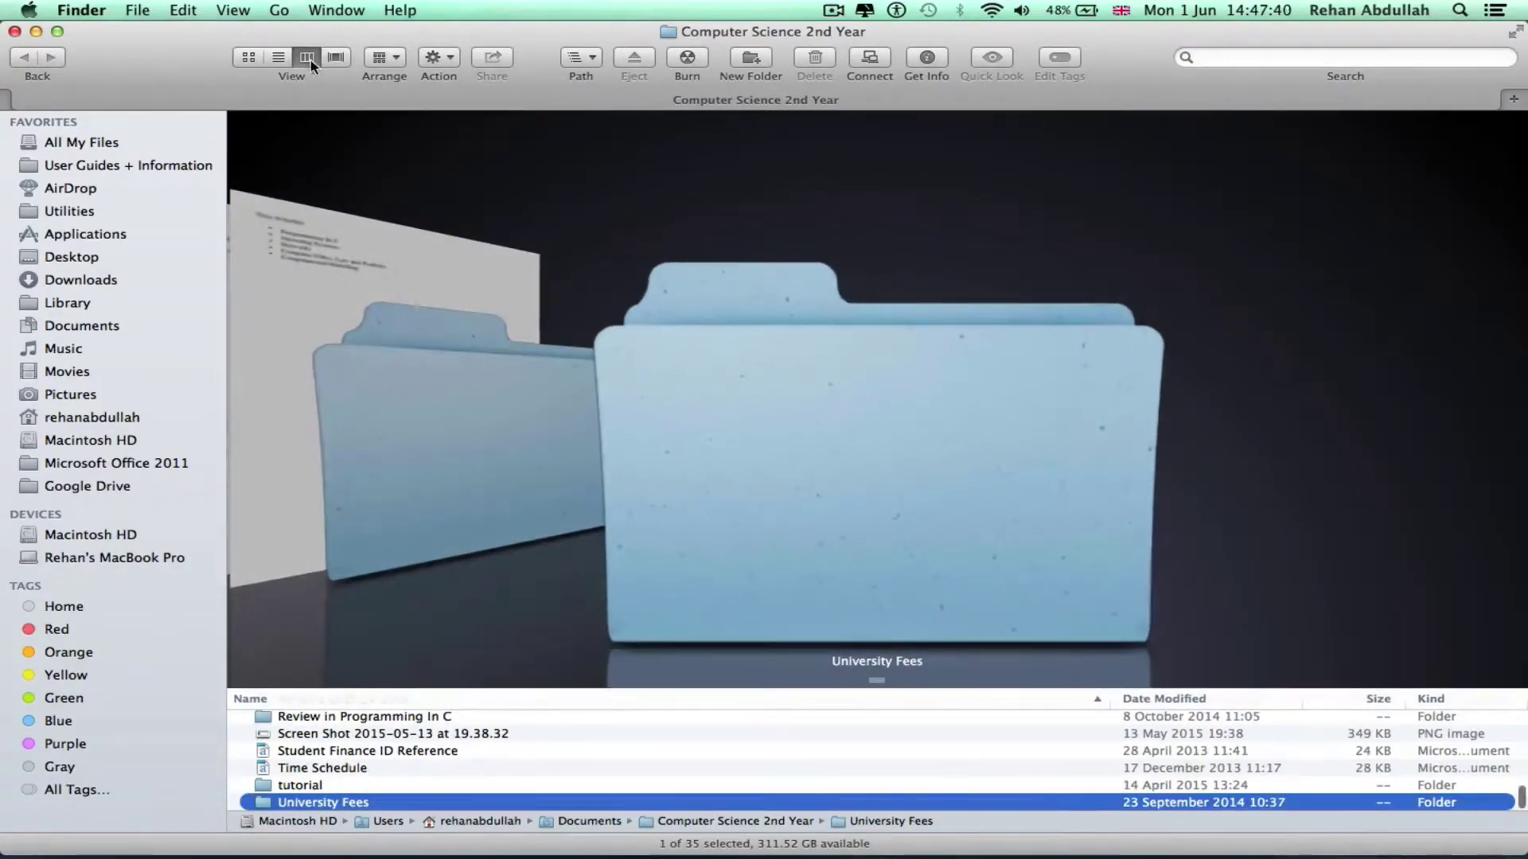
pyautogui.click(310, 59)
pyautogui.click(269, 59)
pyautogui.click(248, 58)
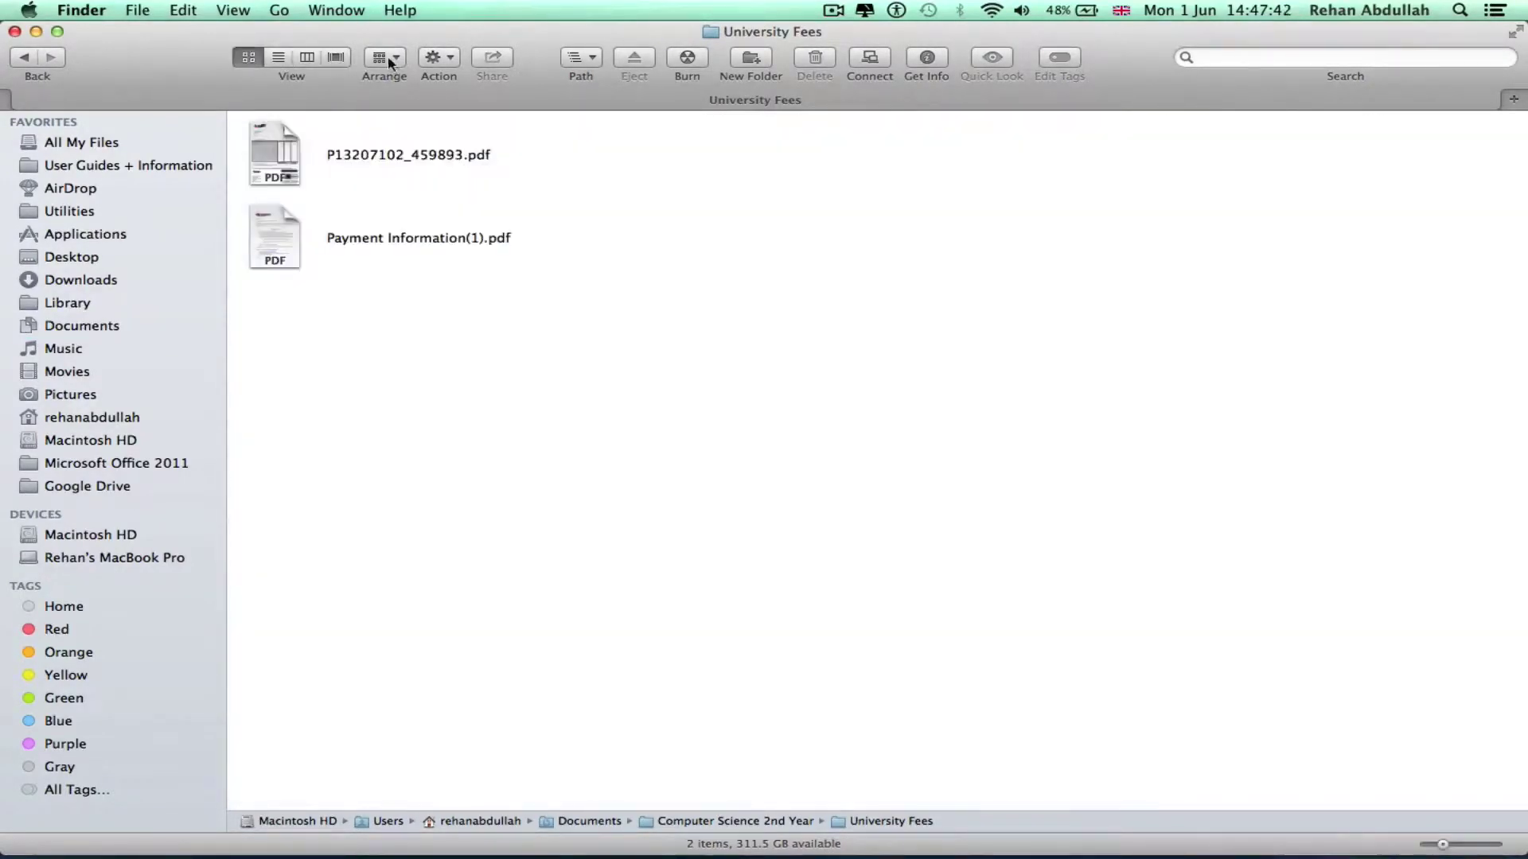
pyautogui.click(398, 58)
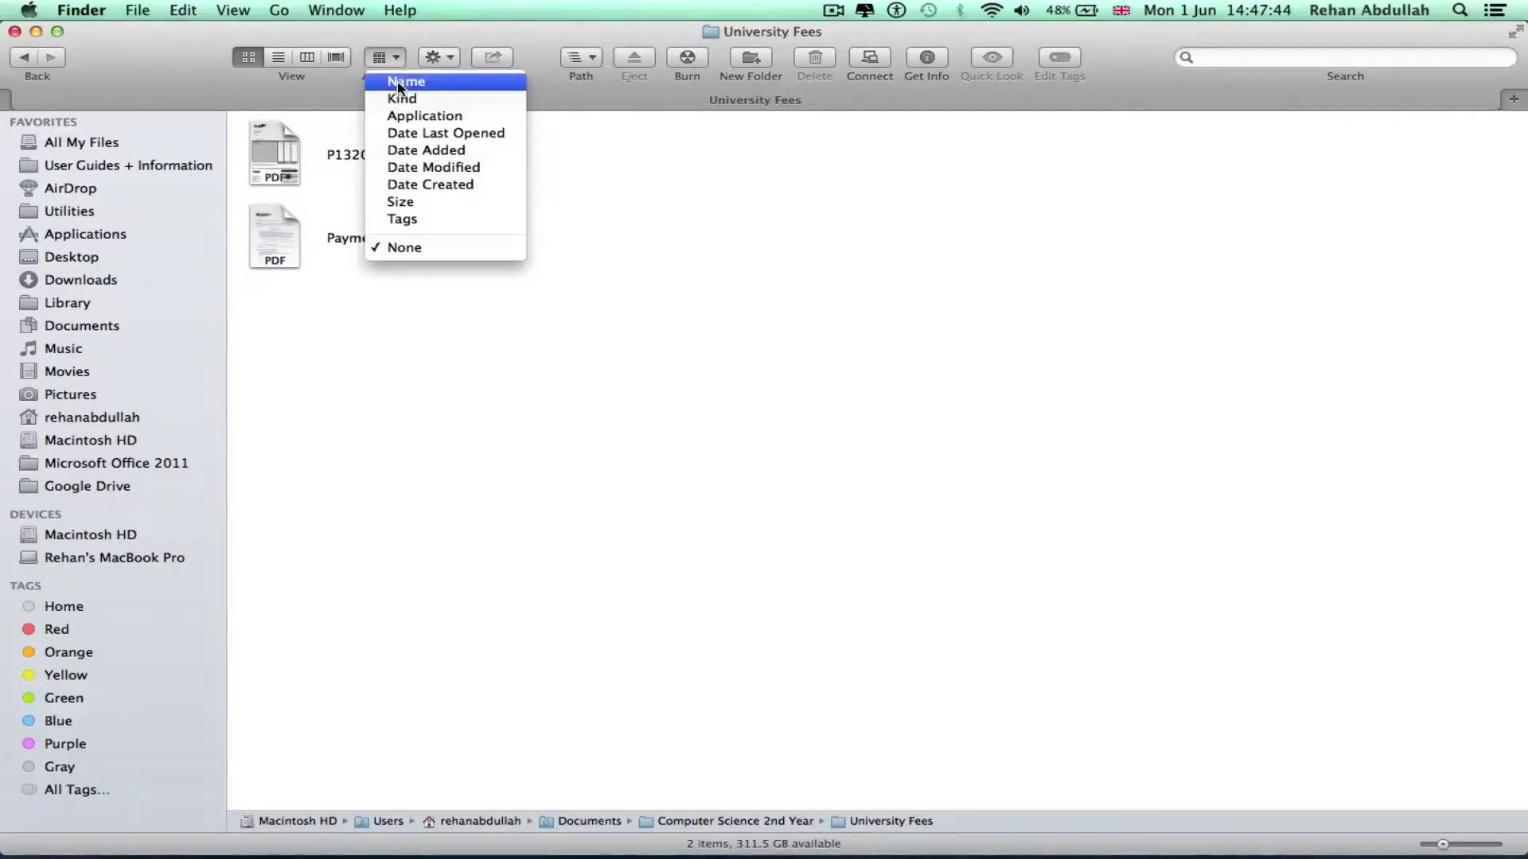
# Open Computer Science 2nd Year from Documents, group it by Kind, then arrange by Name again
pyautogui.click(400, 82)
pyautogui.click(66, 328)
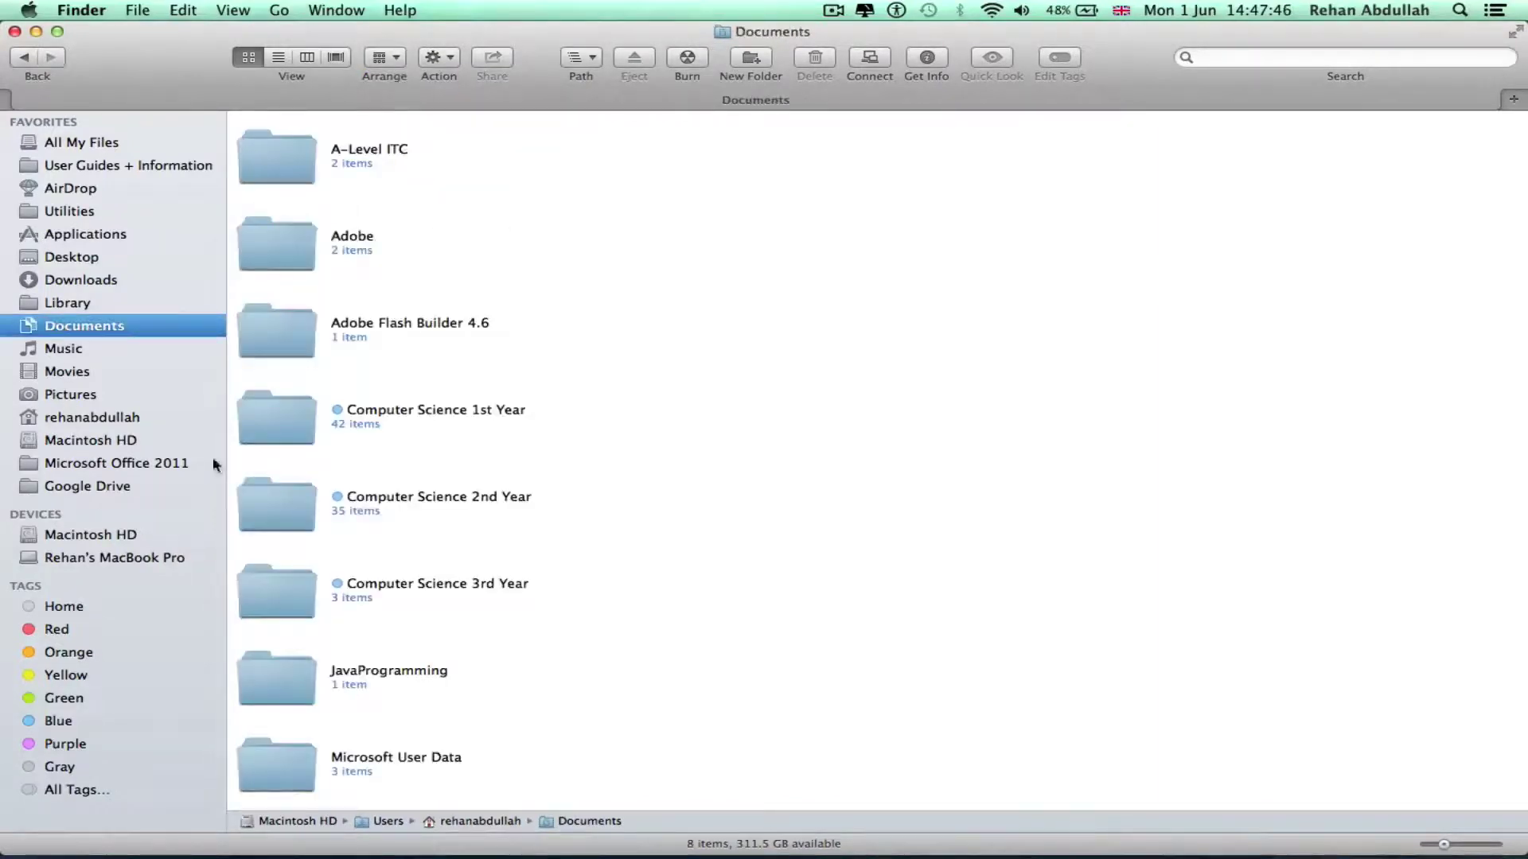
pyautogui.doubleClick(279, 525)
pyautogui.click(380, 59)
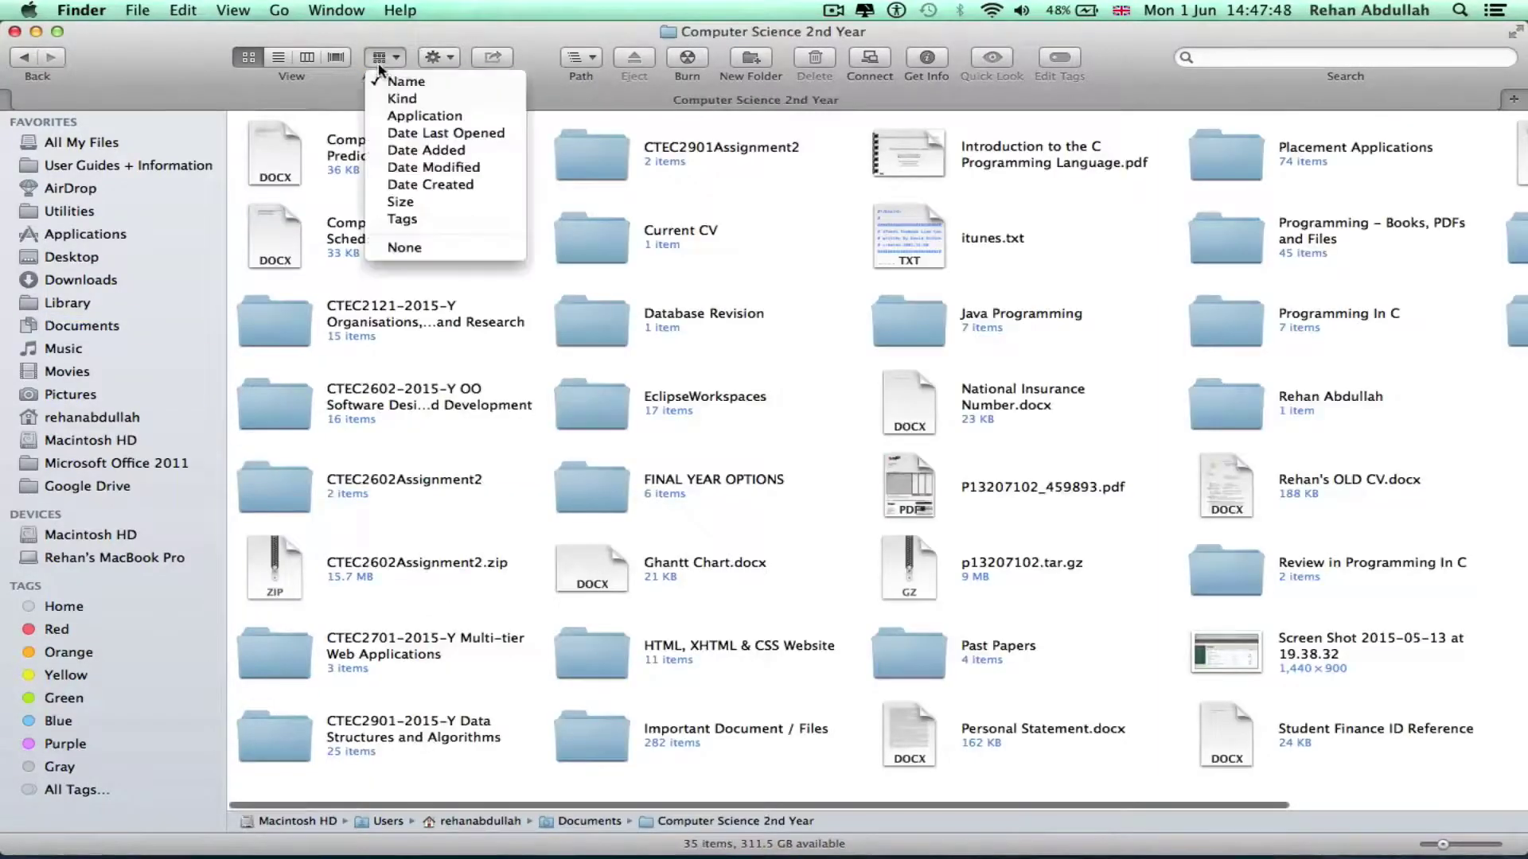
pyautogui.click(402, 99)
pyautogui.click(394, 60)
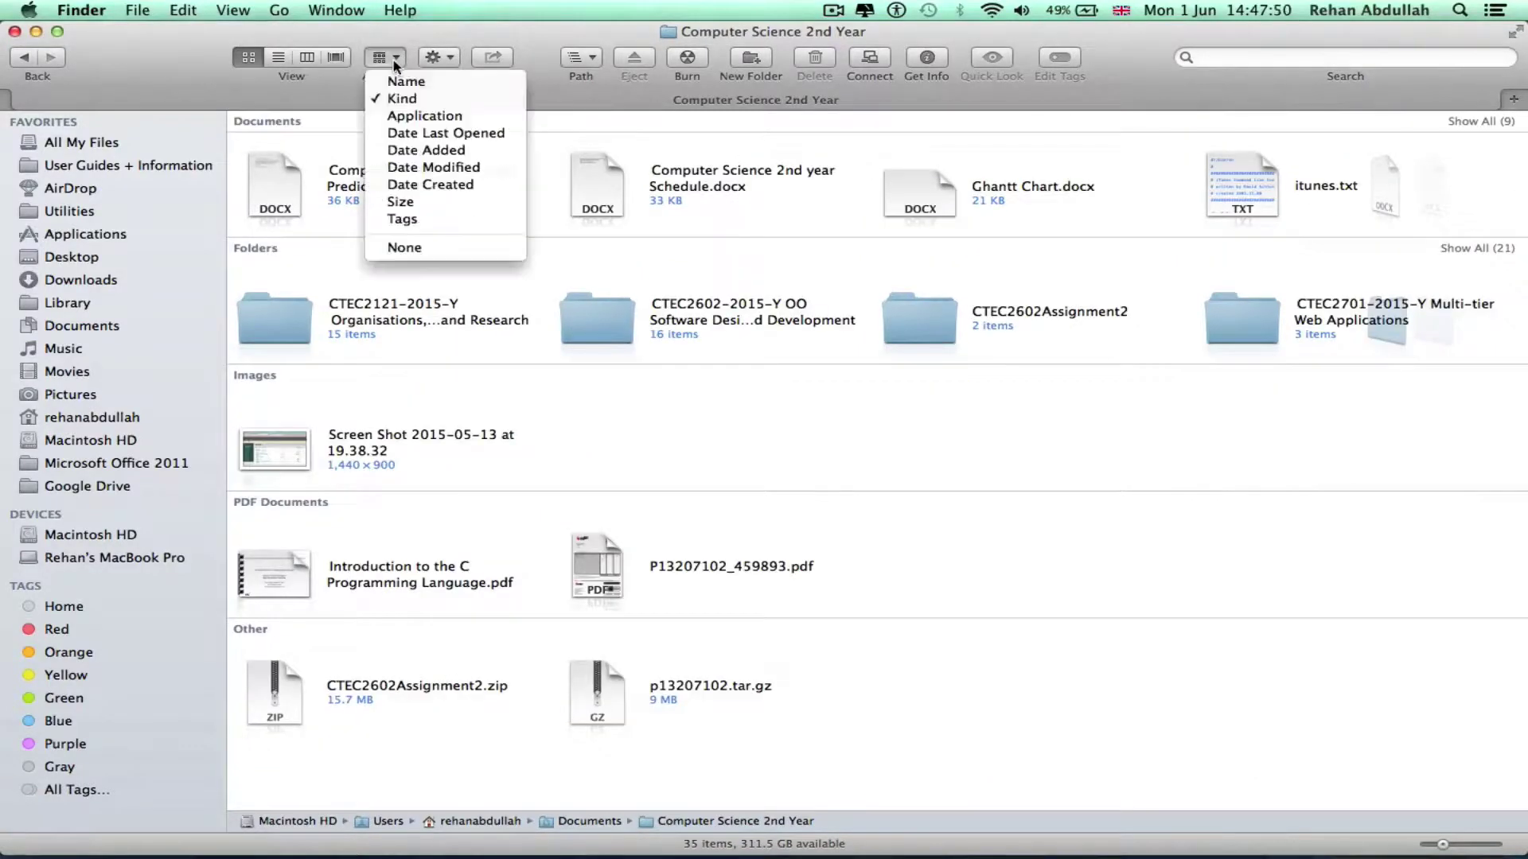
pyautogui.click(396, 82)
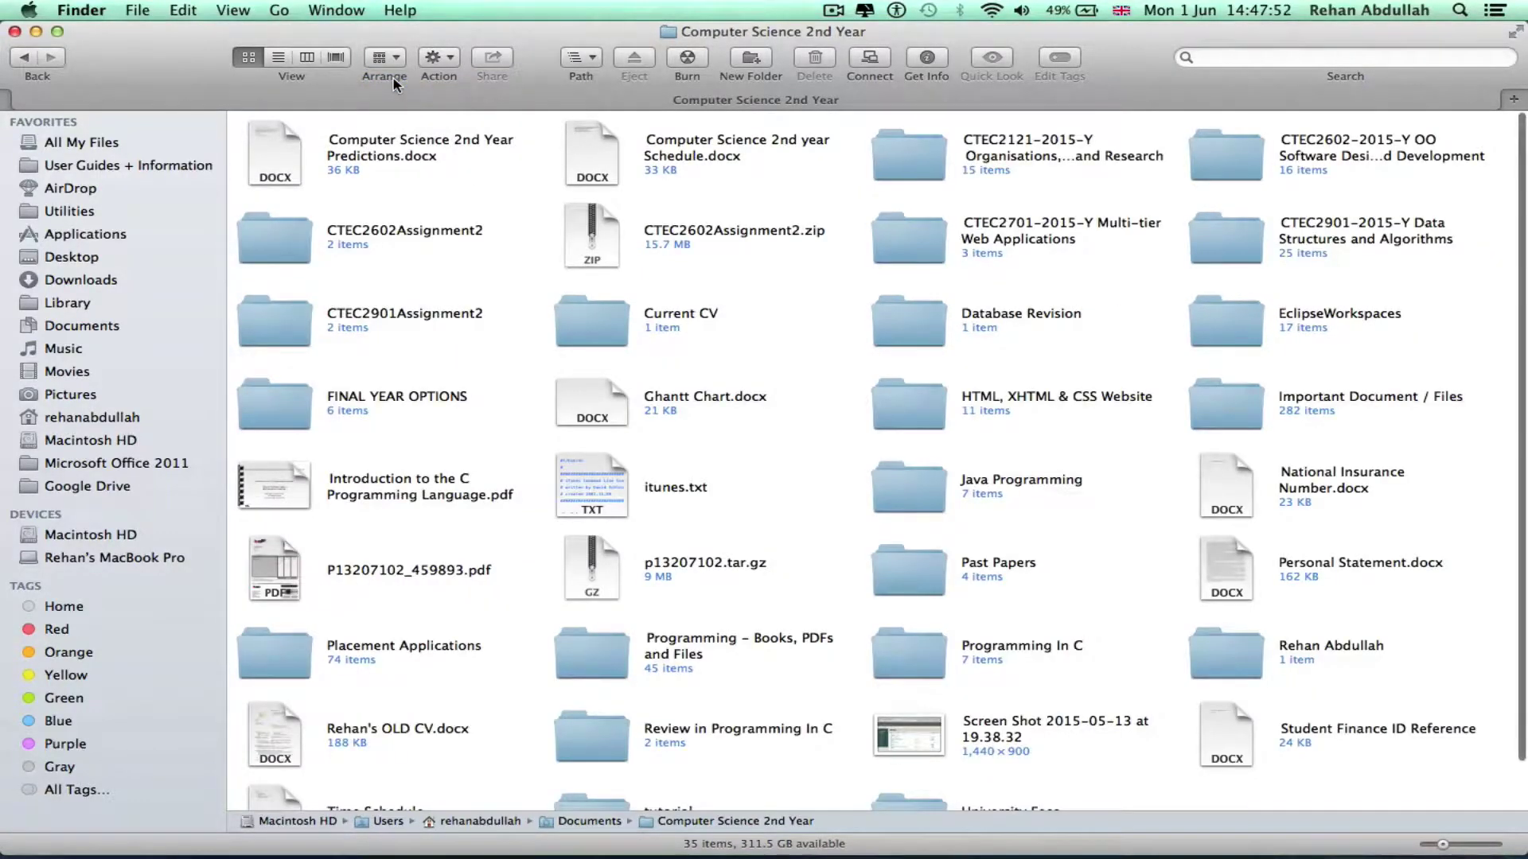
# Toggle between list and icon views, scroll the items, and close the window with Cmd+W
pyautogui.scroll(-2, 319, 83)
pyautogui.scroll(3, 239, 83)
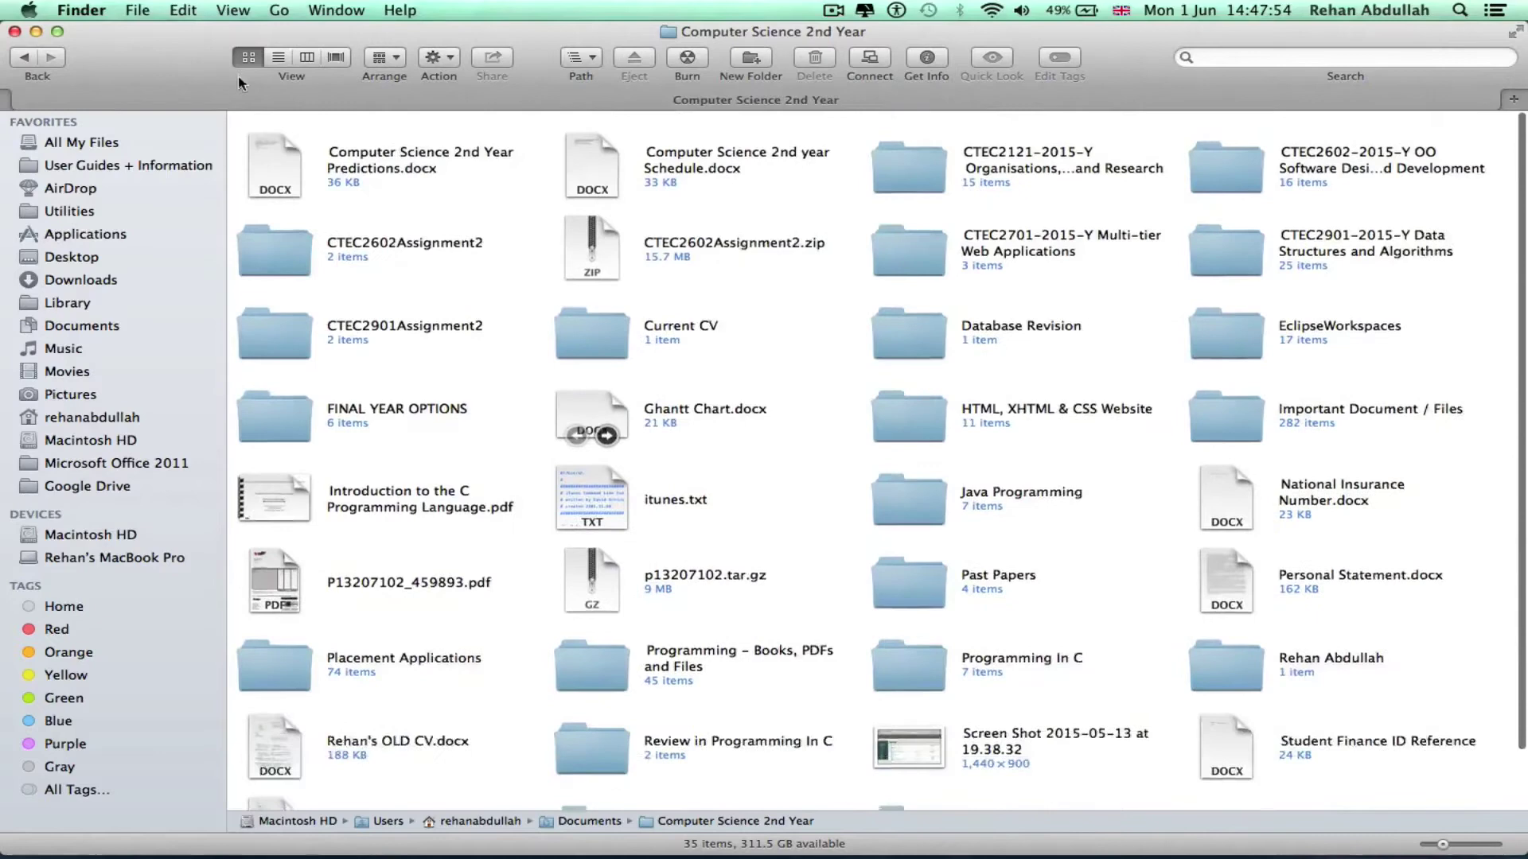
pyautogui.click(278, 57)
pyautogui.click(249, 56)
pyautogui.hscroll(5, 942, 488)
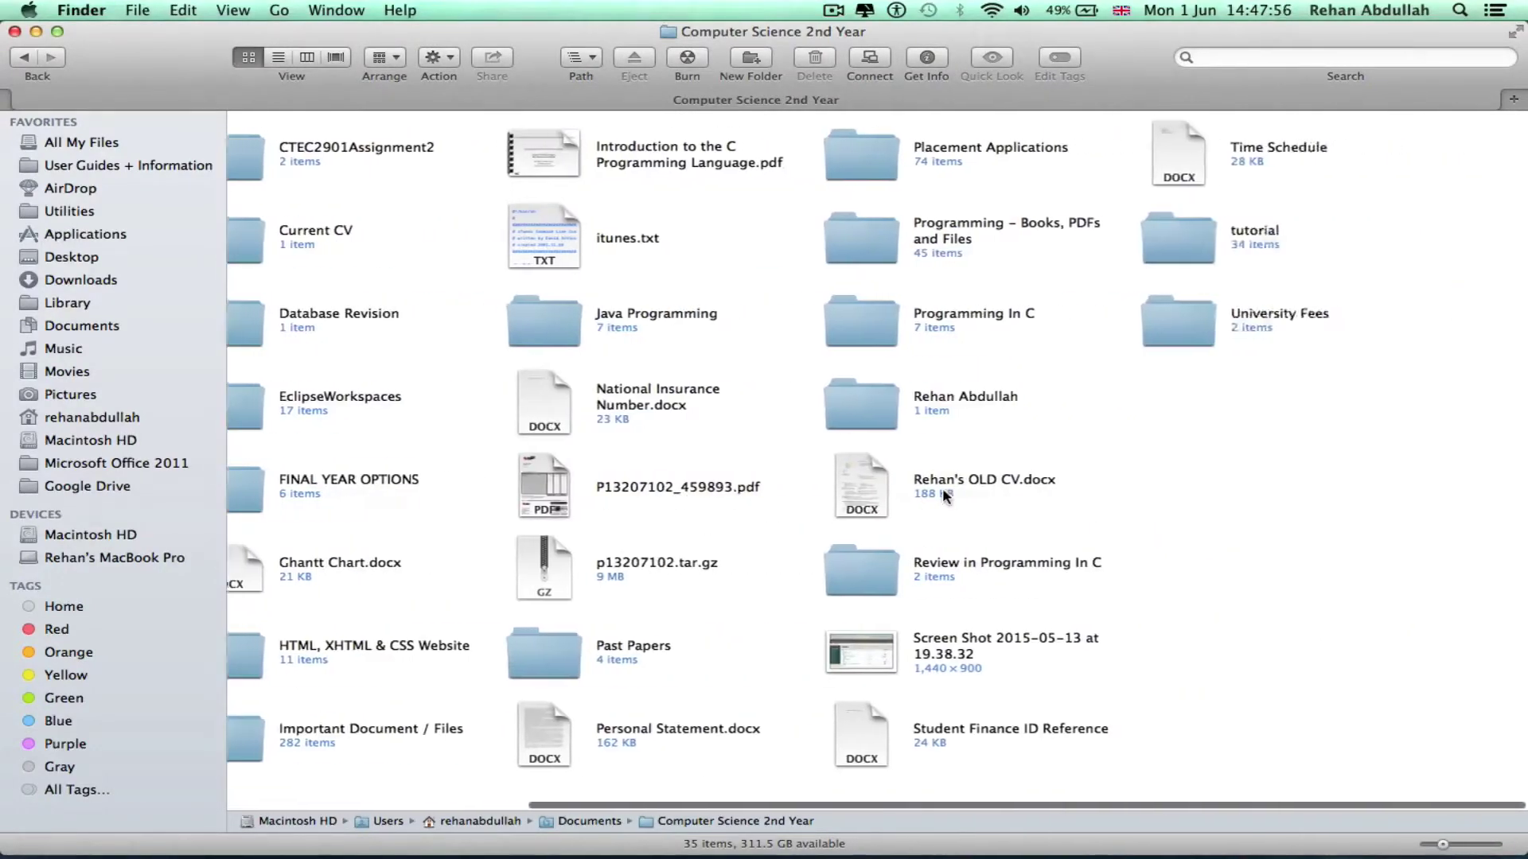
pyautogui.hscroll(-5, 942, 489)
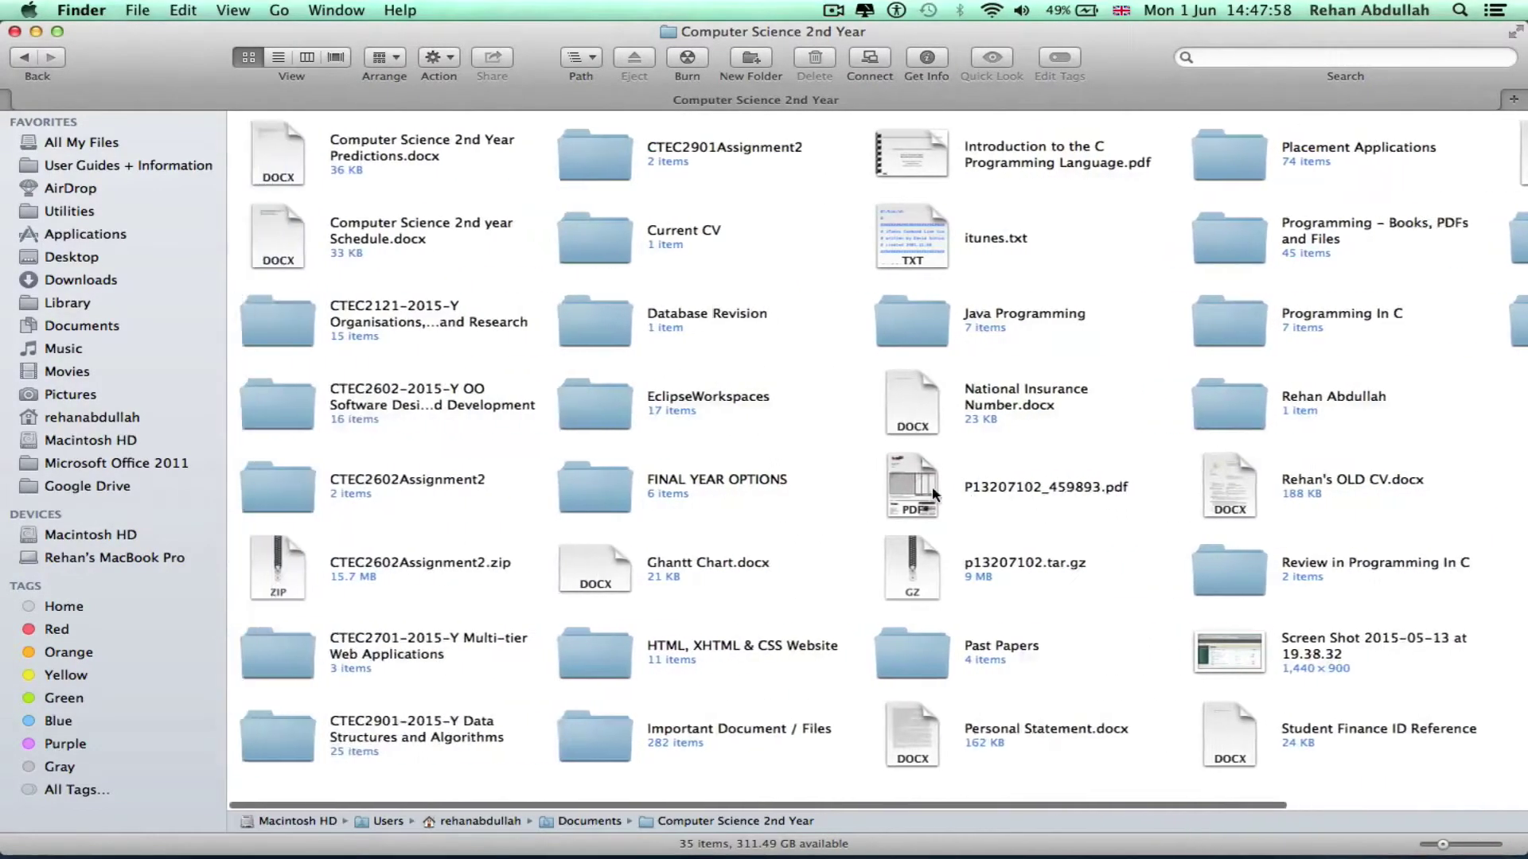
pyautogui.hscroll(3, 933, 494)
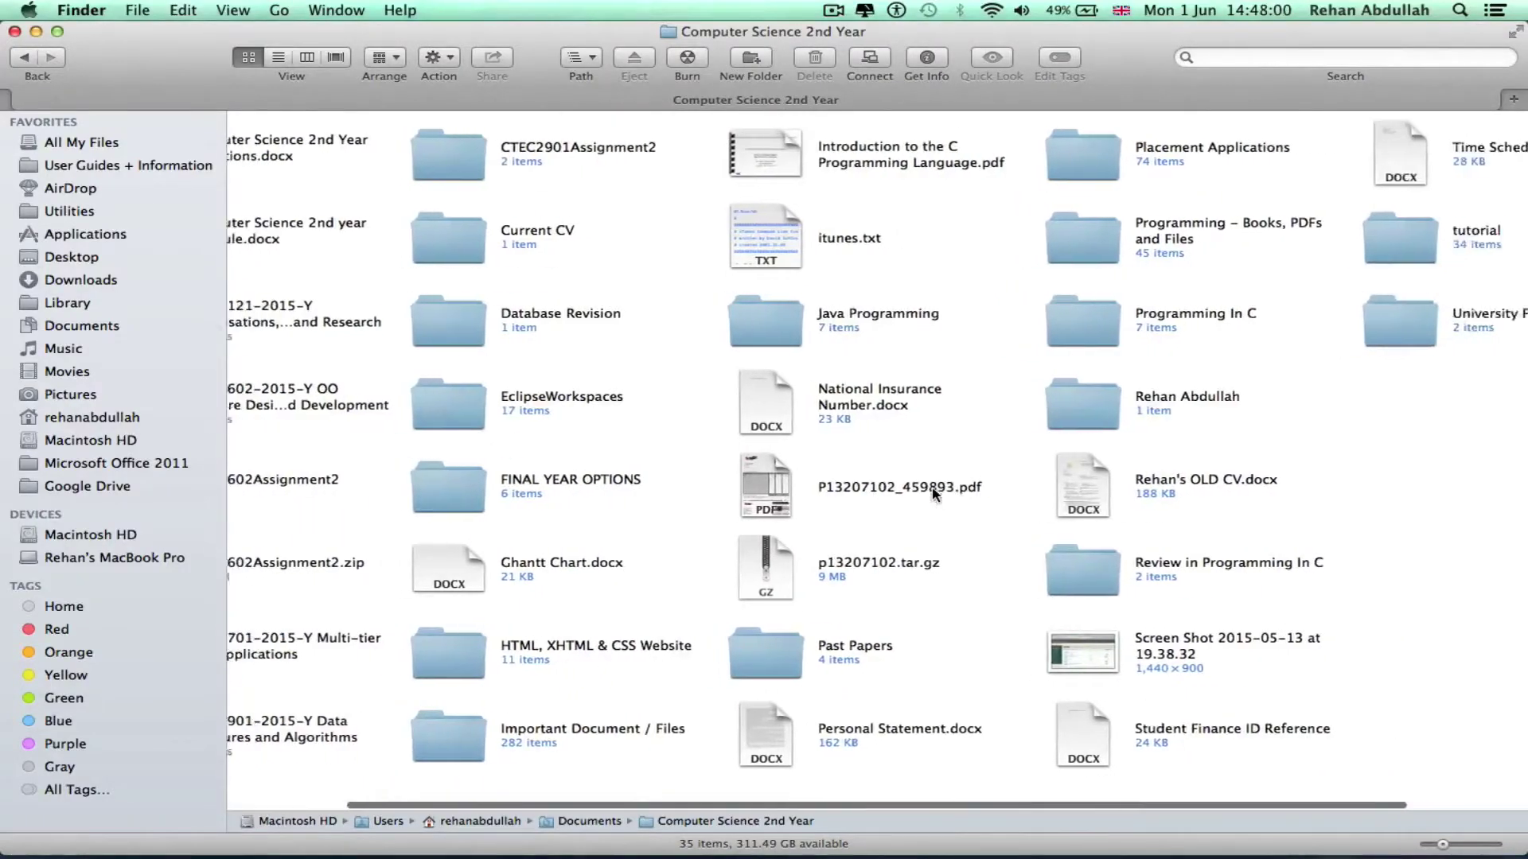
pyautogui.hscroll(-3, 935, 493)
pyautogui.press('super+w')
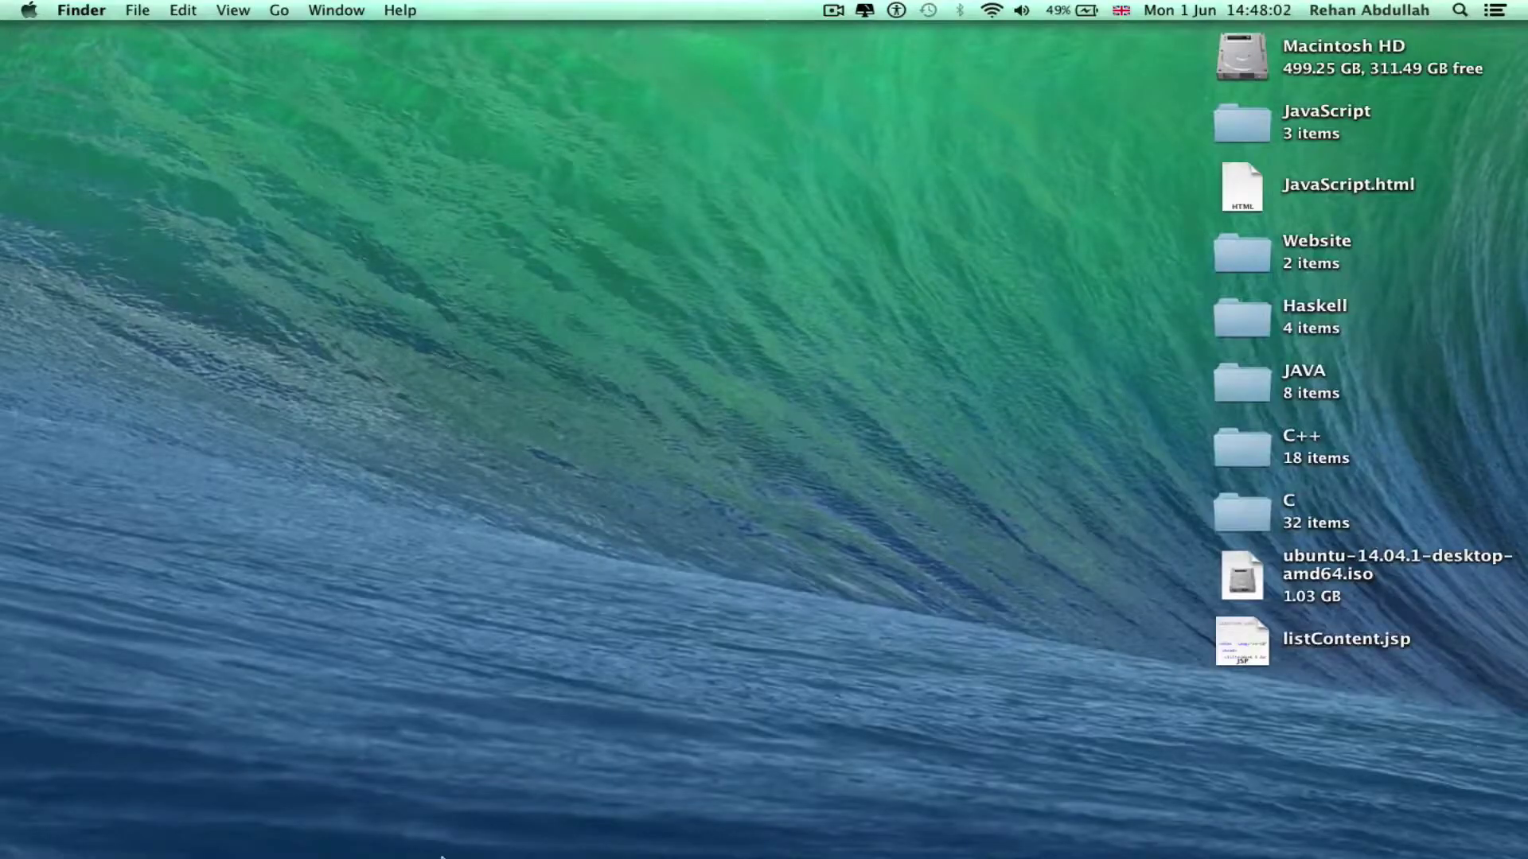
# Launch Microsoft Word from the Dock, then bring up Terminal showing the prog15 Hello World output
pyautogui.moveTo(462, 851)
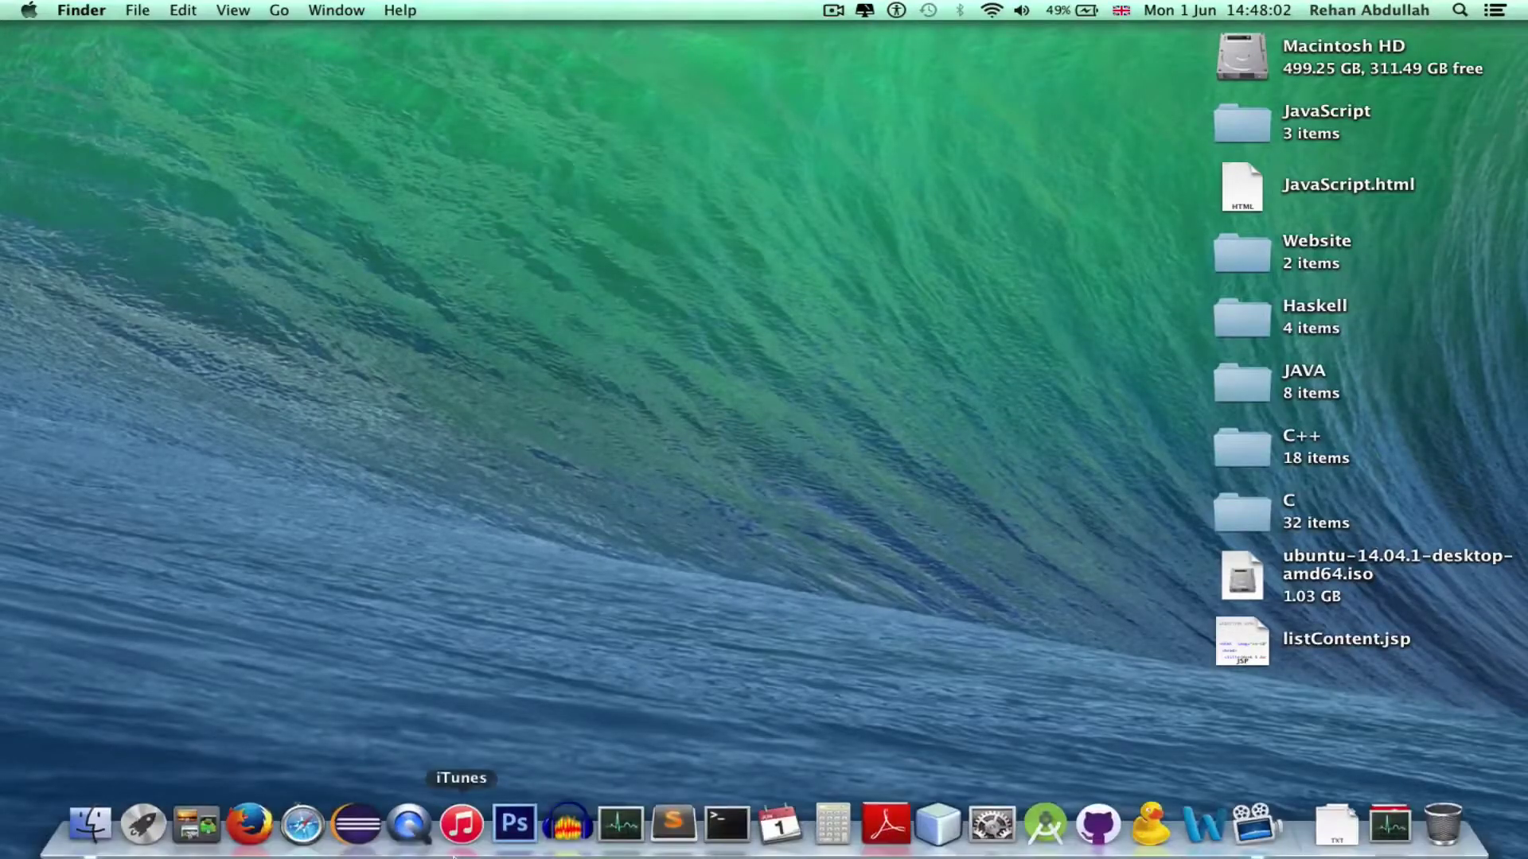
pyautogui.click(1202, 828)
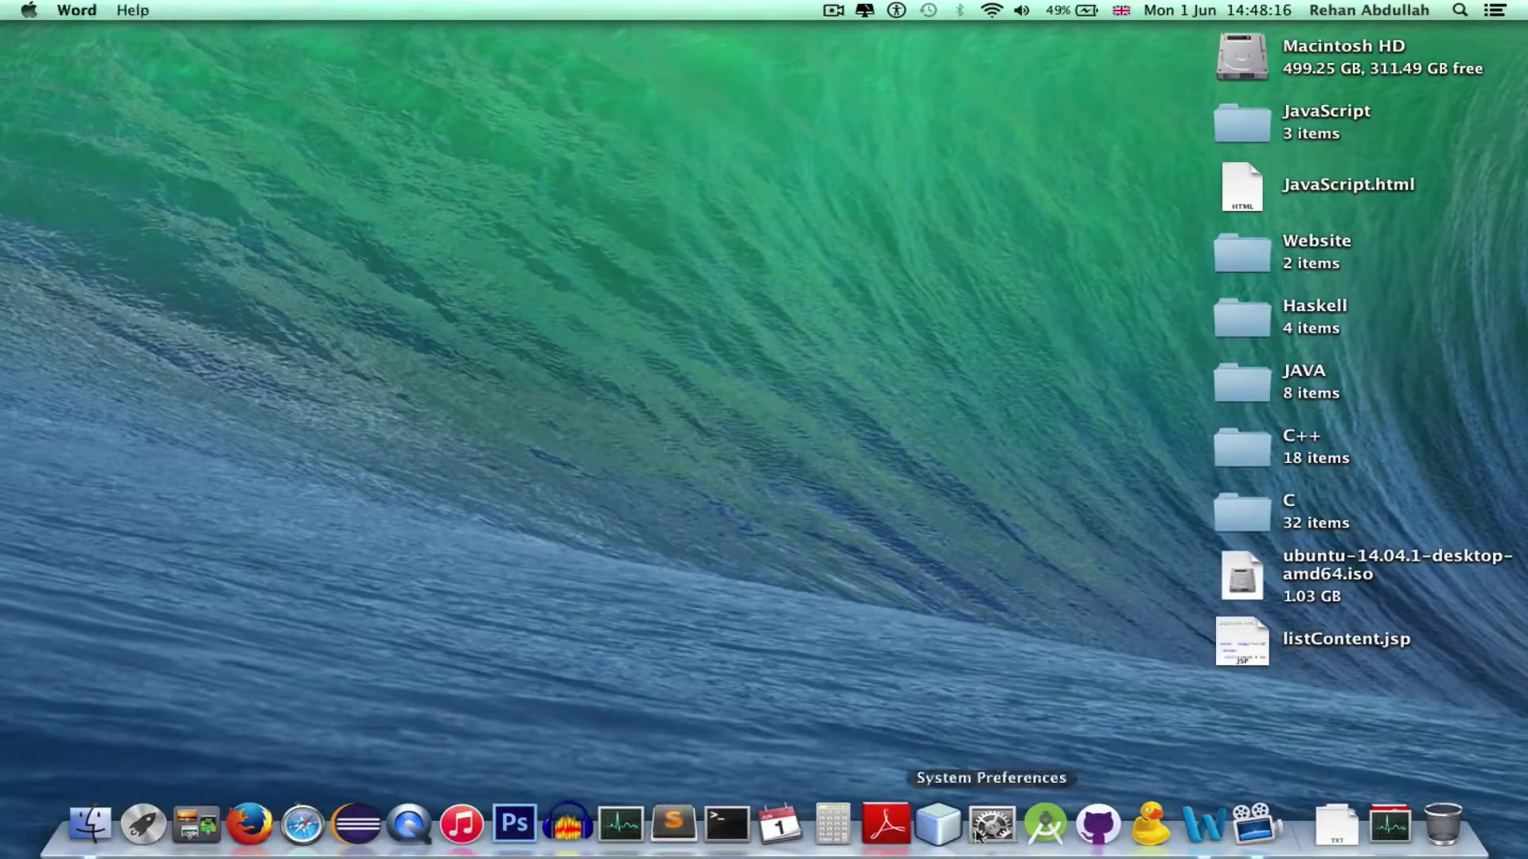
pyautogui.click(719, 827)
pyautogui.click(720, 827)
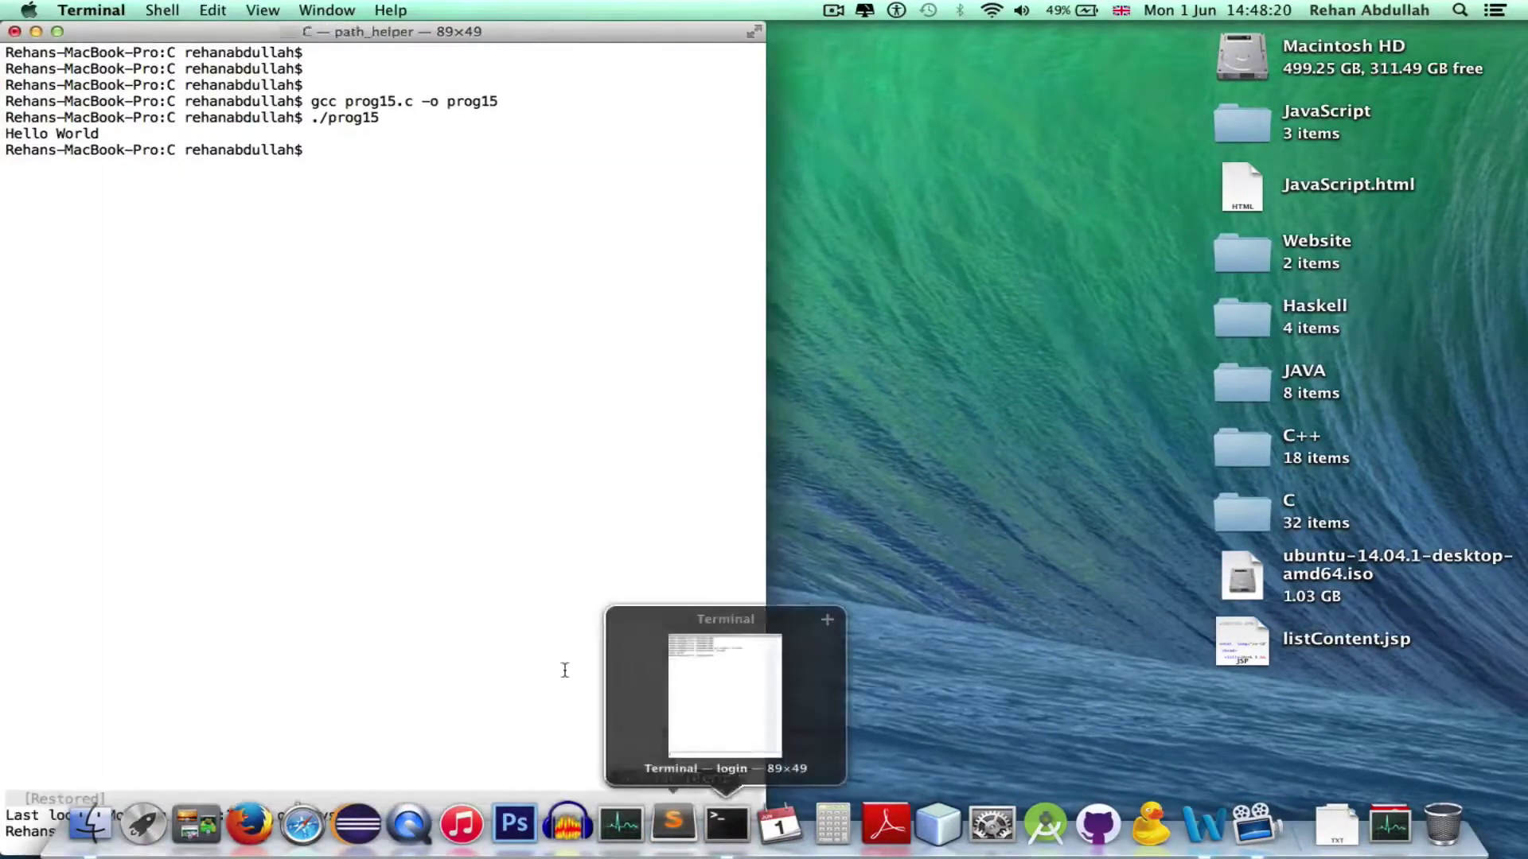
# Move the Terminal window up and left and clear the screen
pyautogui.press('Return')
pyautogui.press('Return')
pyautogui.press('Return')
pyautogui.press('Return')
pyautogui.press('Return')
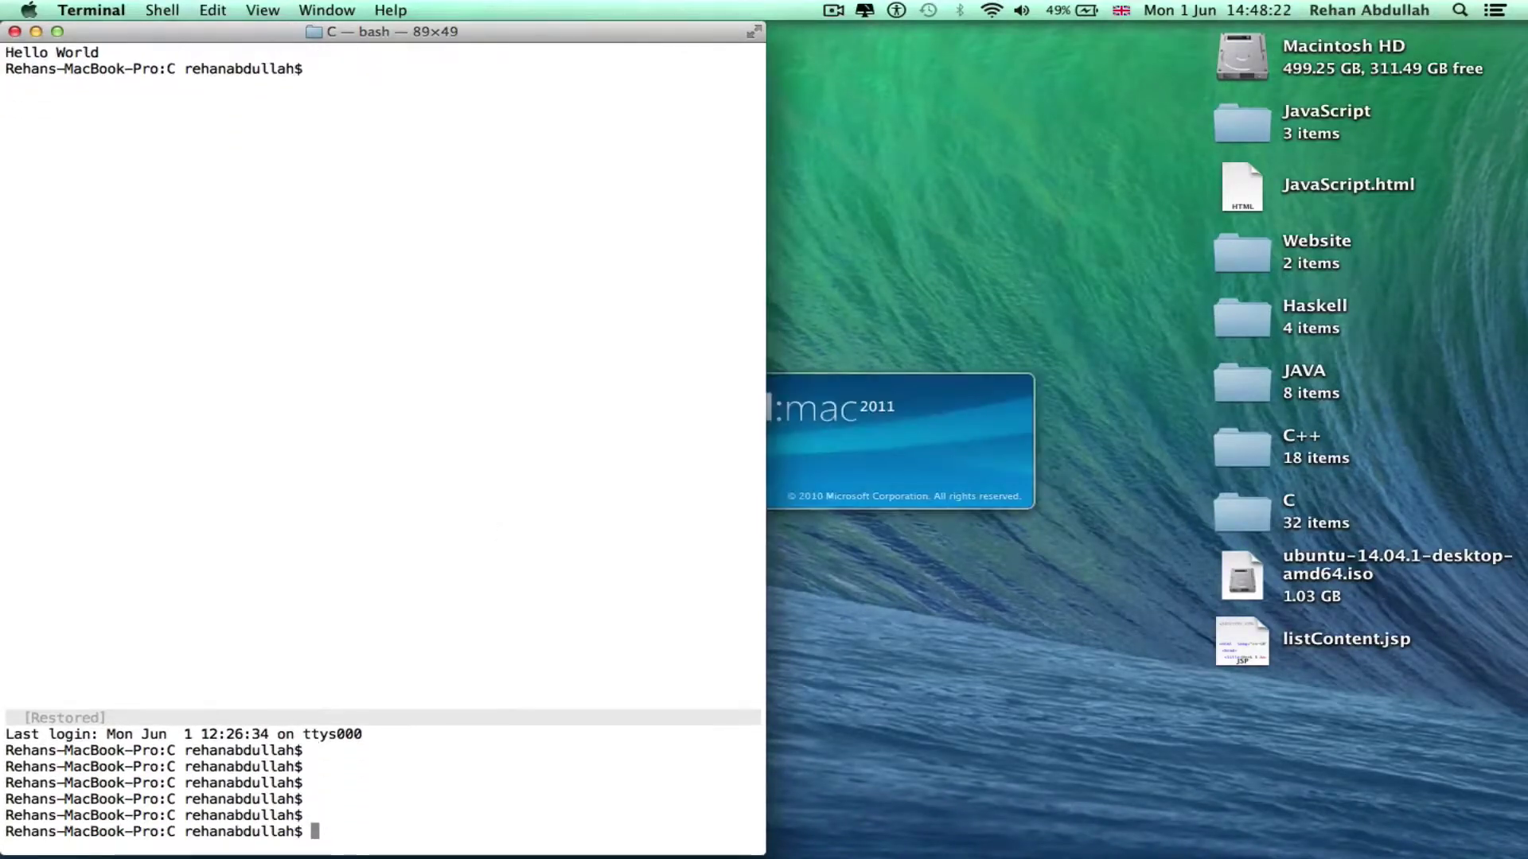
pyautogui.write('clear')
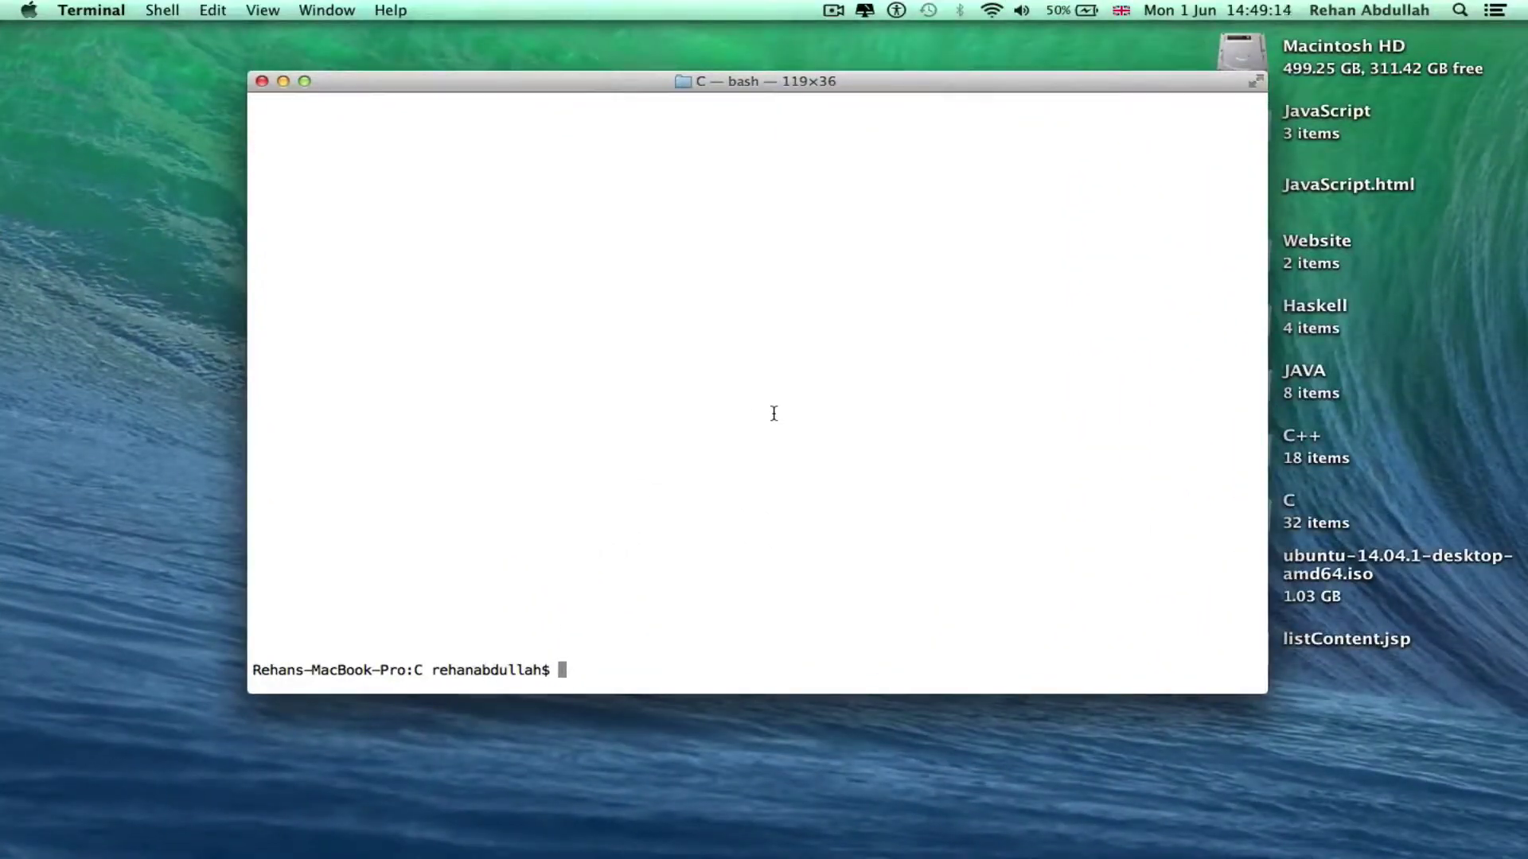
pyautogui.press('Return')
pyautogui.press('Return')
pyautogui.press('Return')
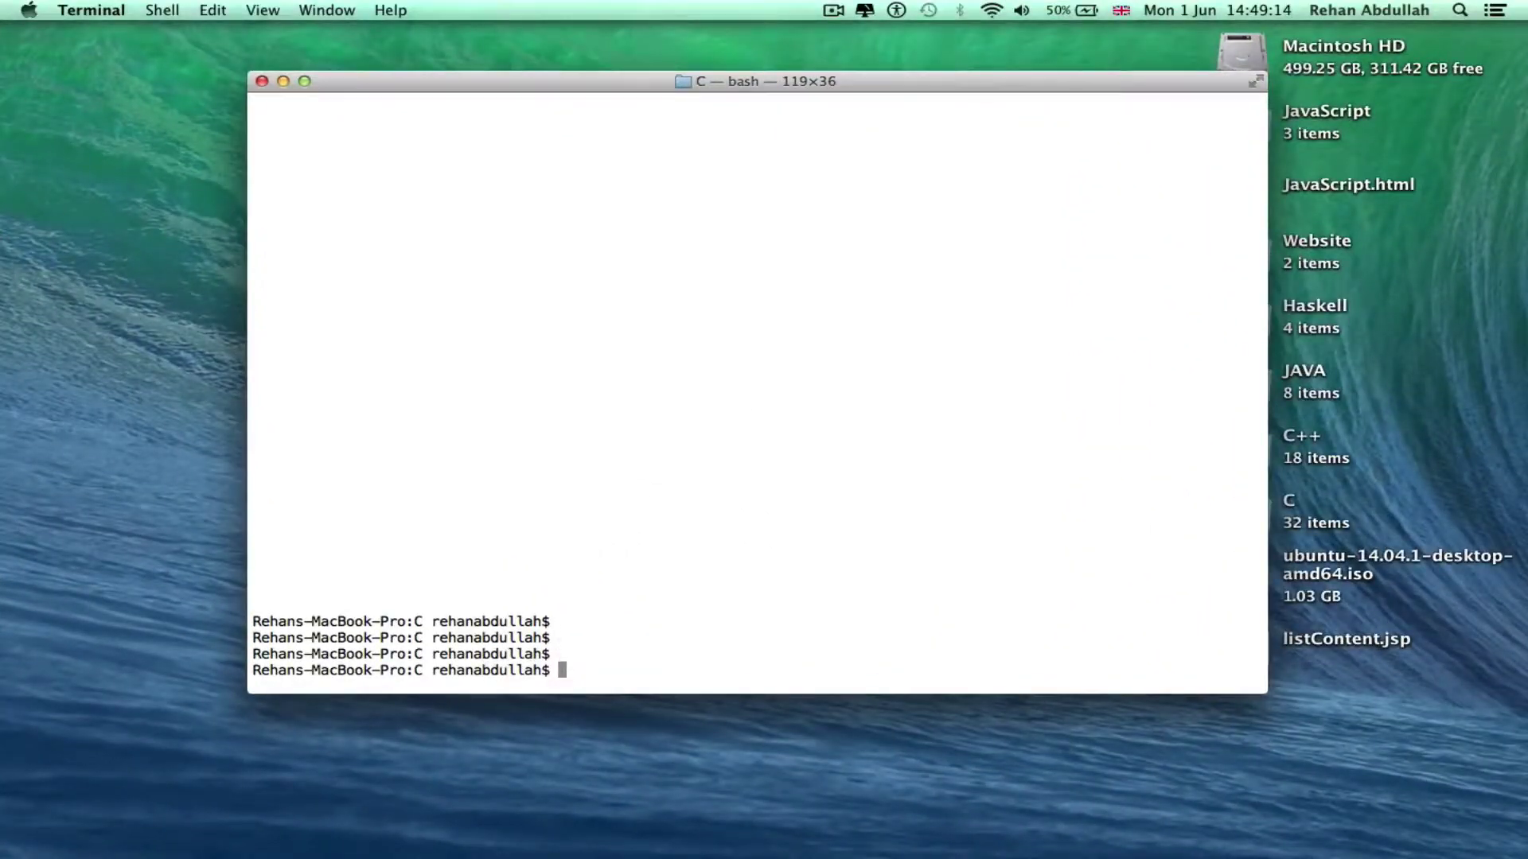
pyautogui.moveTo(953, 92); pyautogui.dragTo(796, 57)
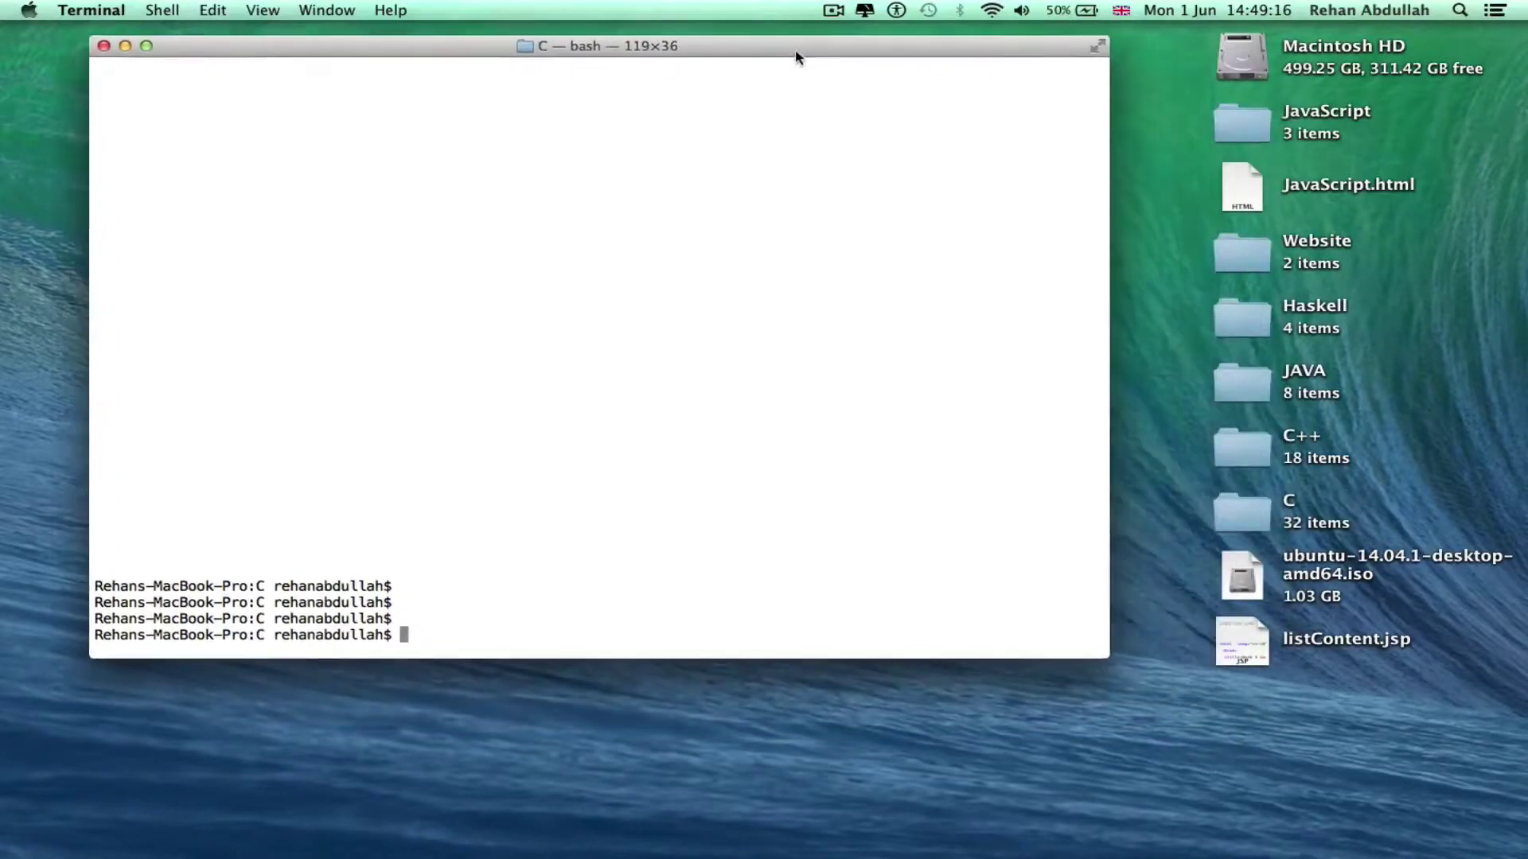
pyautogui.press('Return')
pyautogui.press('Return')
pyautogui.write('clear')
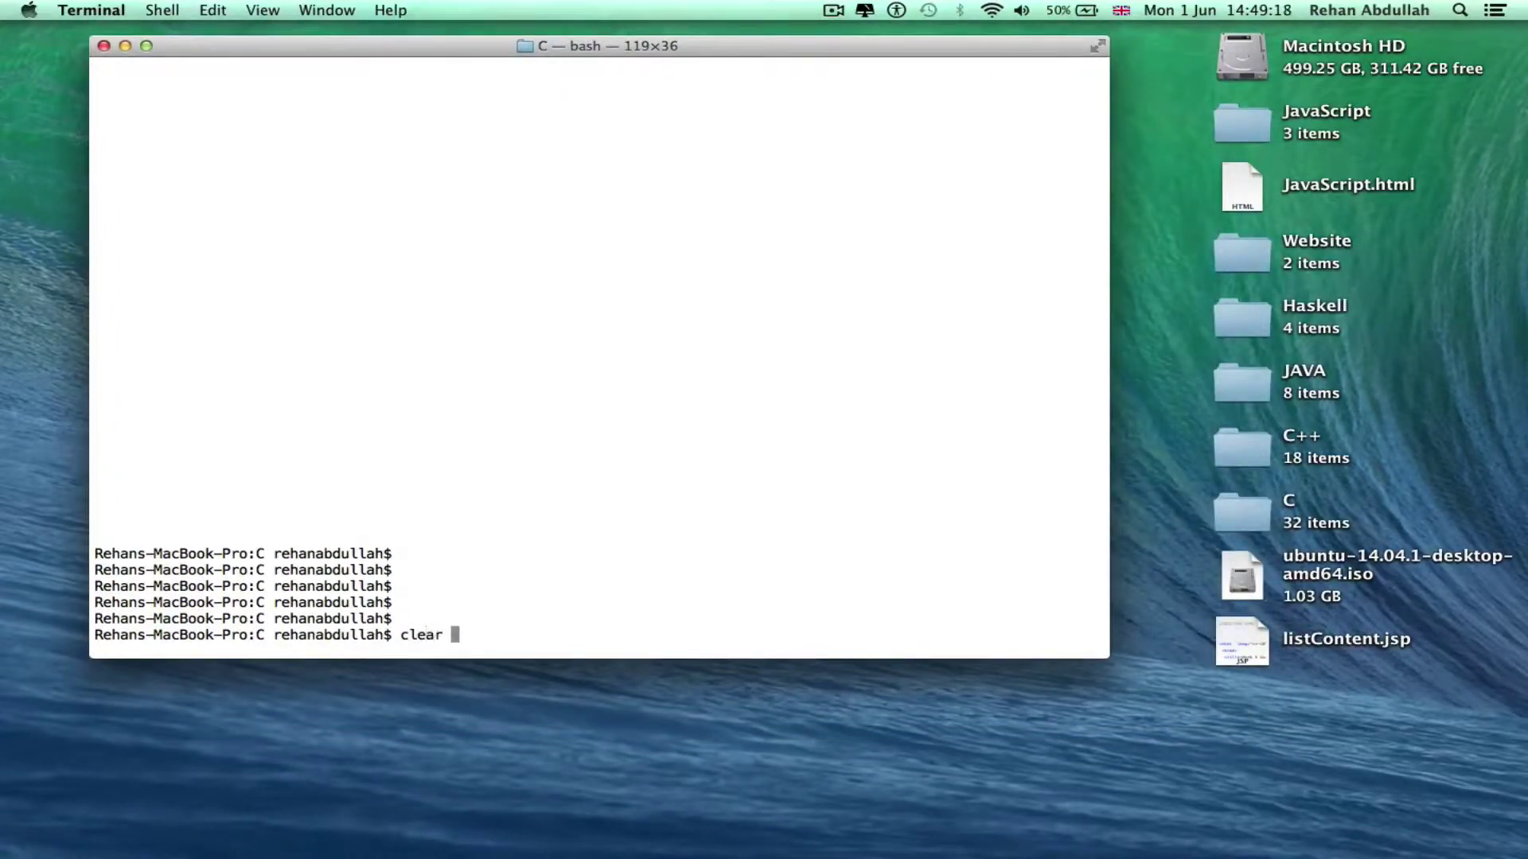
pyautogui.press('Return')
# Run pwd, cd to the home directory, and list it with ls -l
pyautogui.write('pwd')
pyautogui.press('Return')
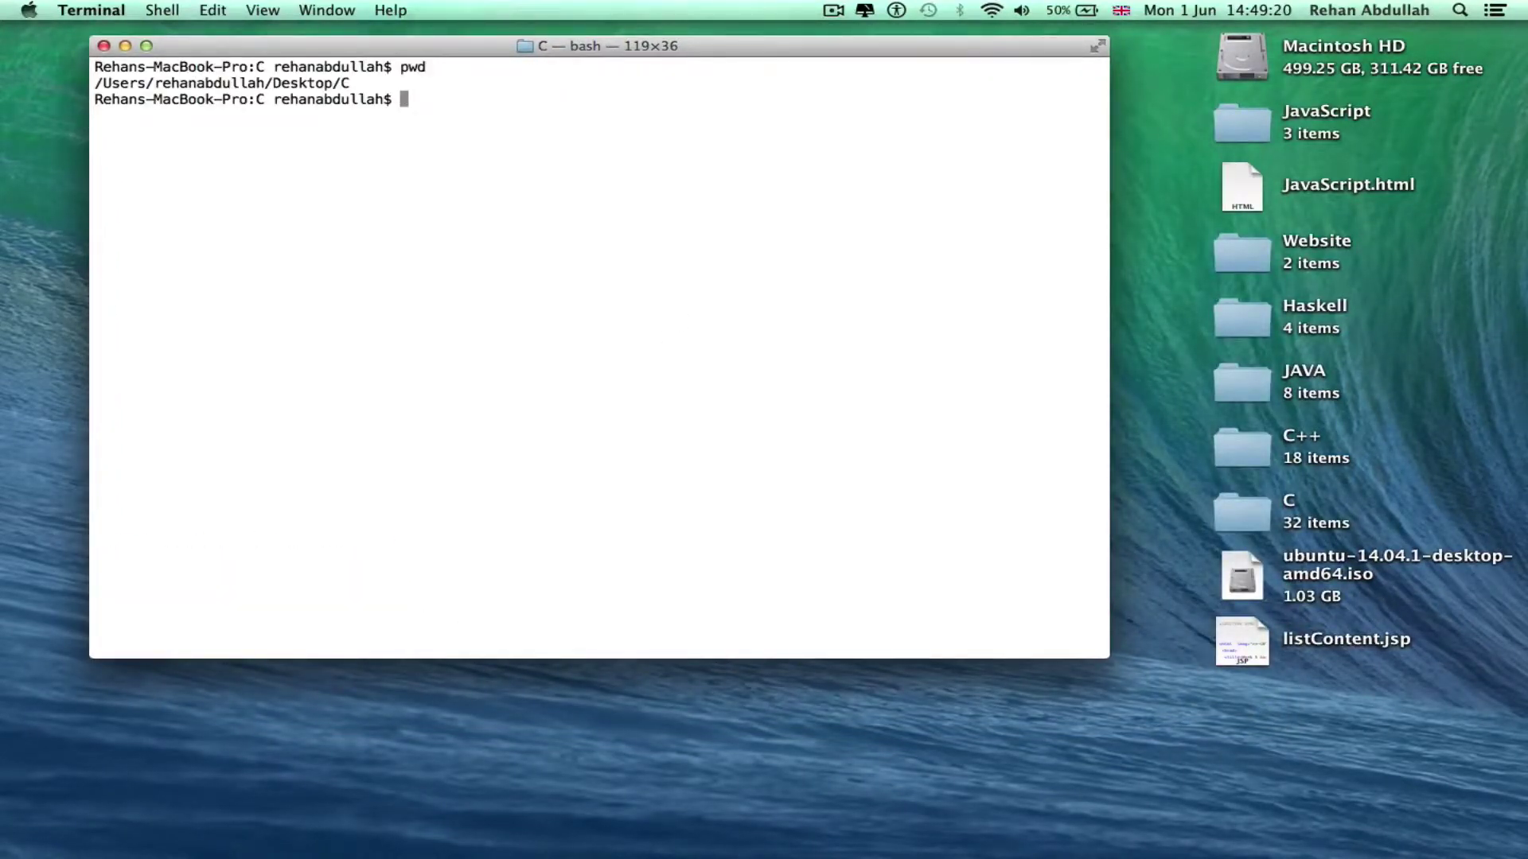
pyautogui.write('cd')
pyautogui.press('Return')
pyautogui.press('Return')
pyautogui.press('Return')
pyautogui.press('Return')
pyautogui.press('Return')
pyautogui.press('Return')
pyautogui.press('Return')
pyautogui.press('Return')
pyautogui.press('Return')
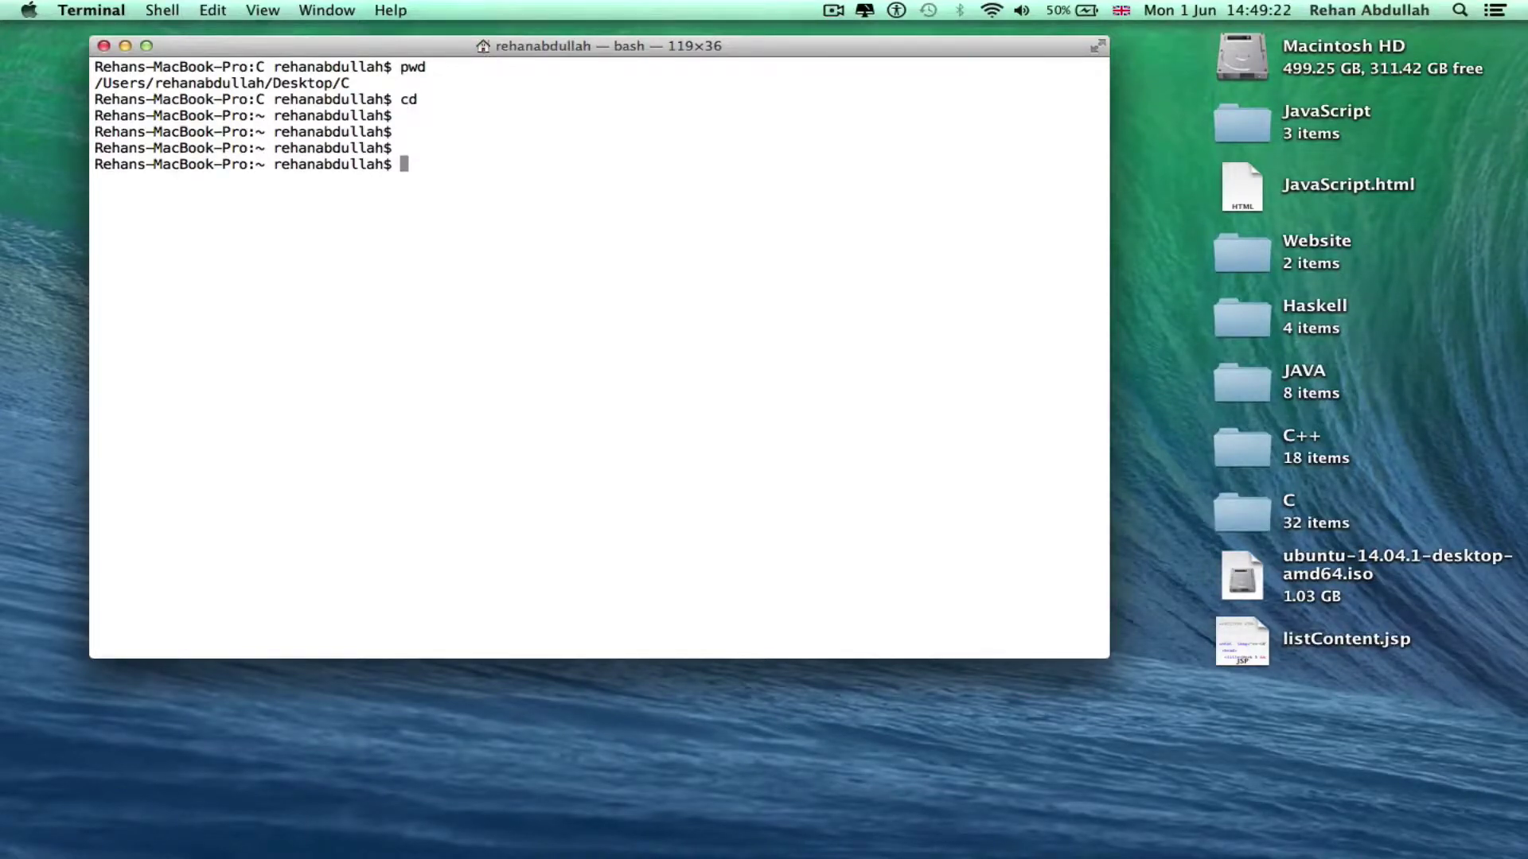
pyautogui.write('l')
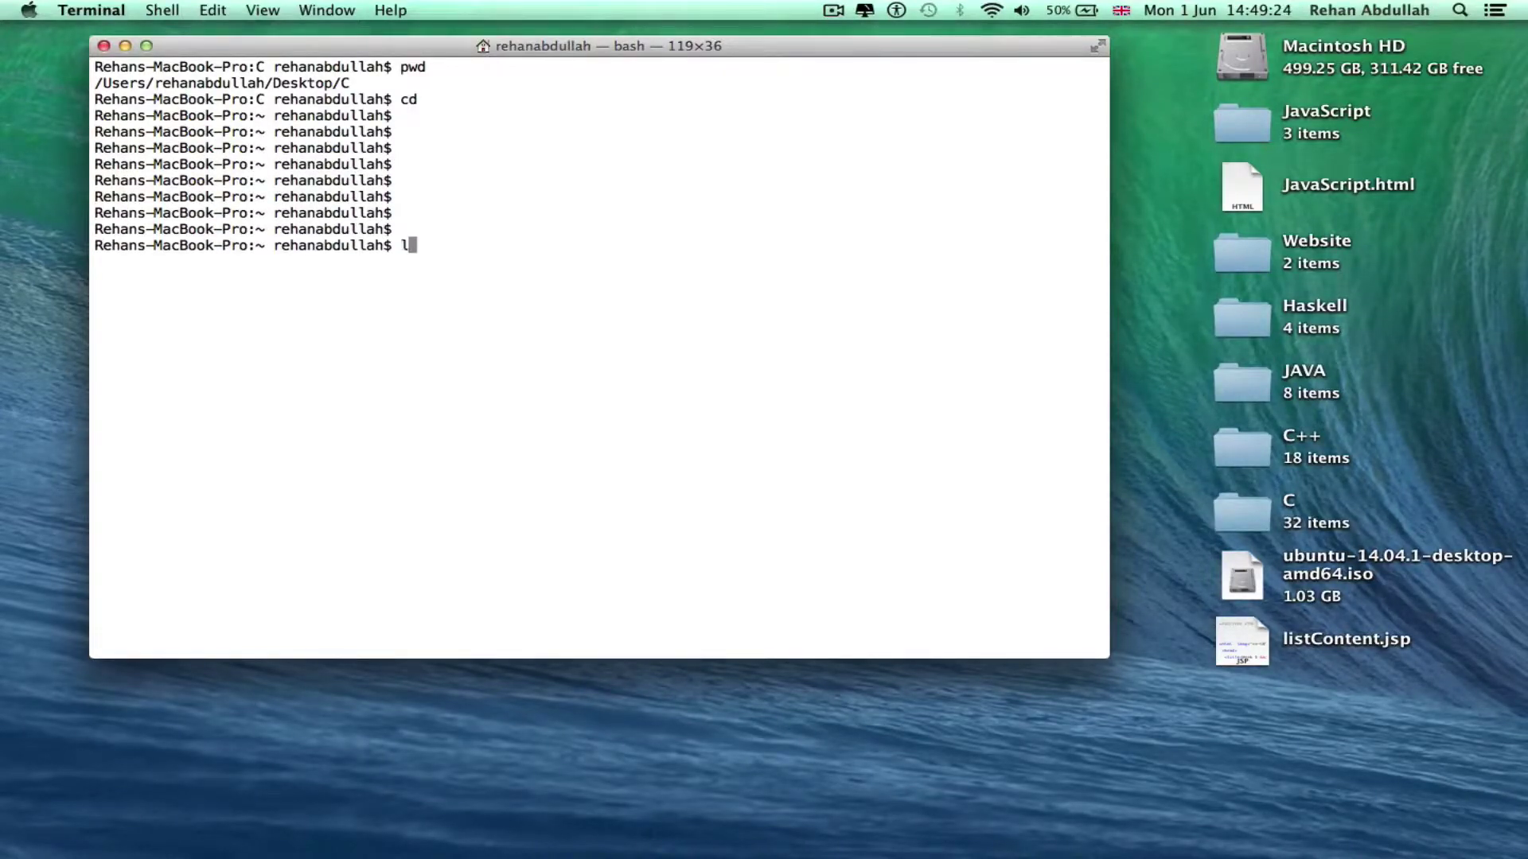
pyautogui.write('s -l')
pyautogui.press('Return')
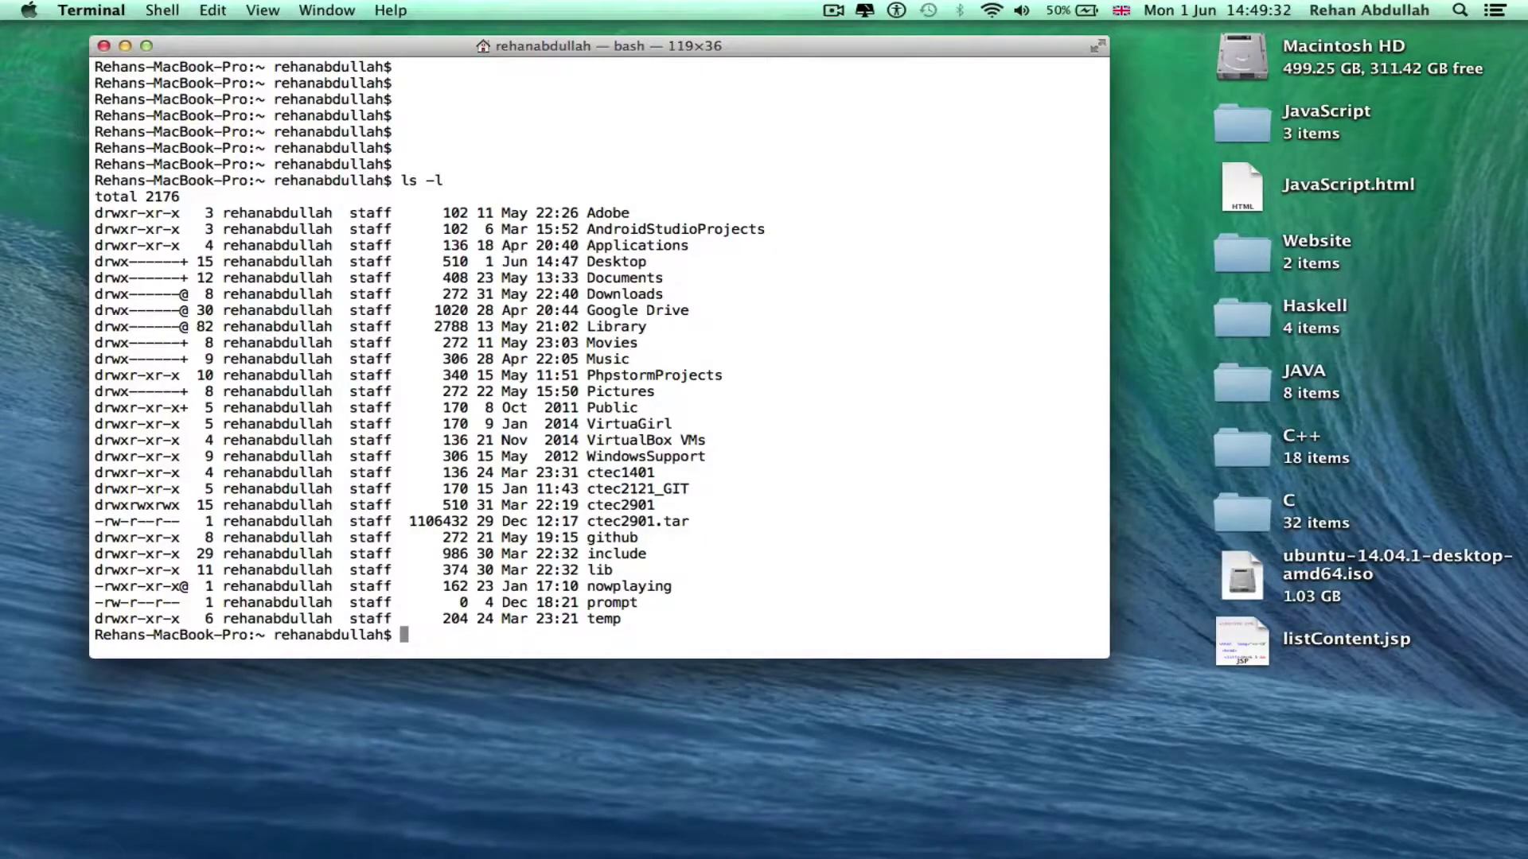
# Change into Documents and list its contents with ls -l
pyautogui.write('cd Doc')
pyautogui.press('Tab')
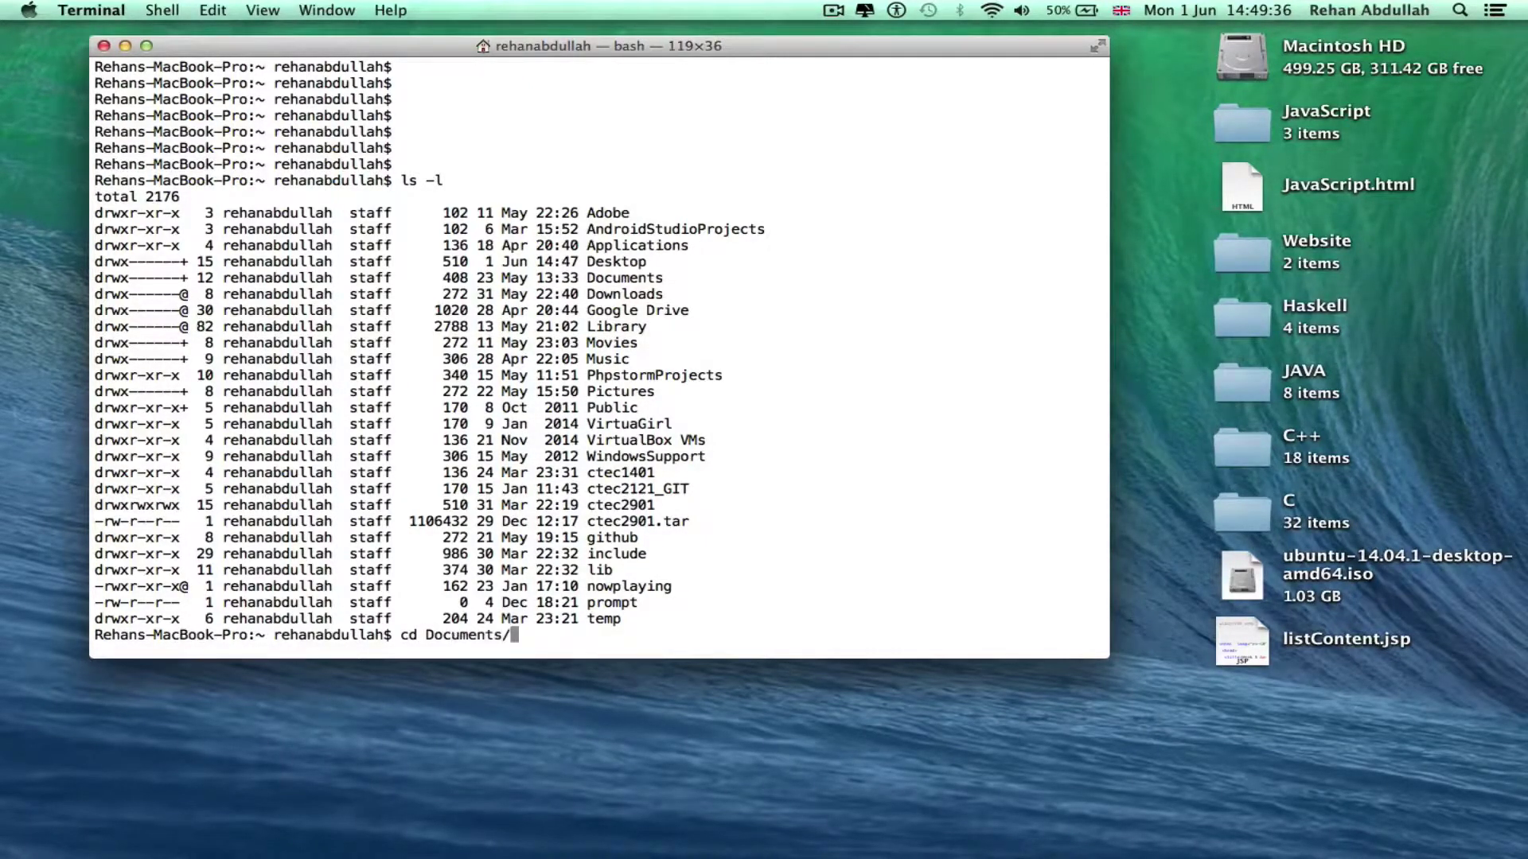
pyautogui.press('Return')
pyautogui.write('ls -l')
pyautogui.press('Return')
pyautogui.press('Return')
pyautogui.press('Return')
pyautogui.press('Return')
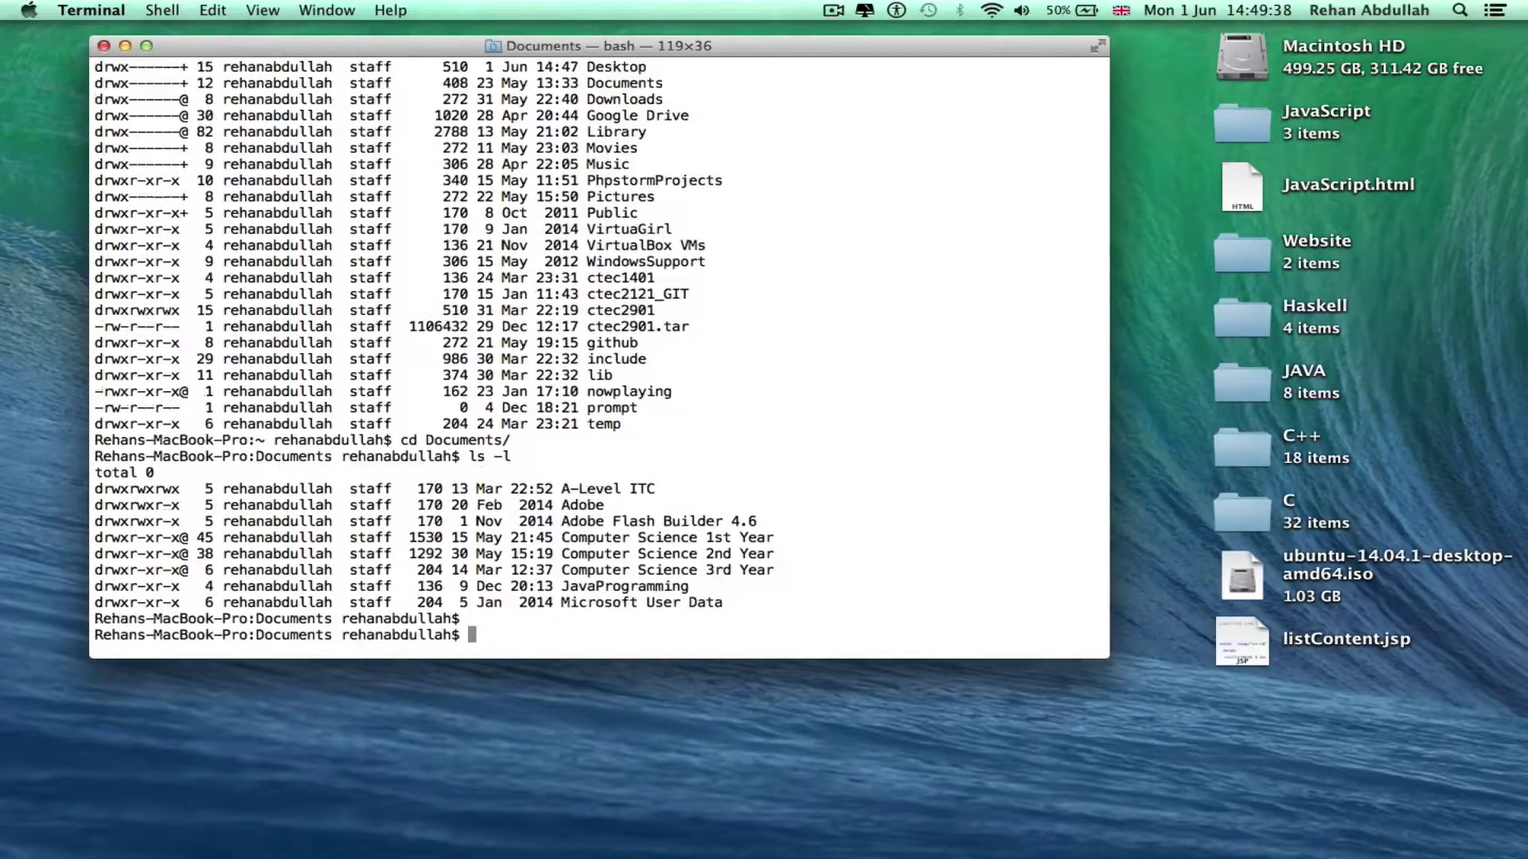
# Attempt cd into "Computer Science 2nd Year", cancel the unfinished command with Ctrl+C, and close Terminal
pyautogui.write('cd ')
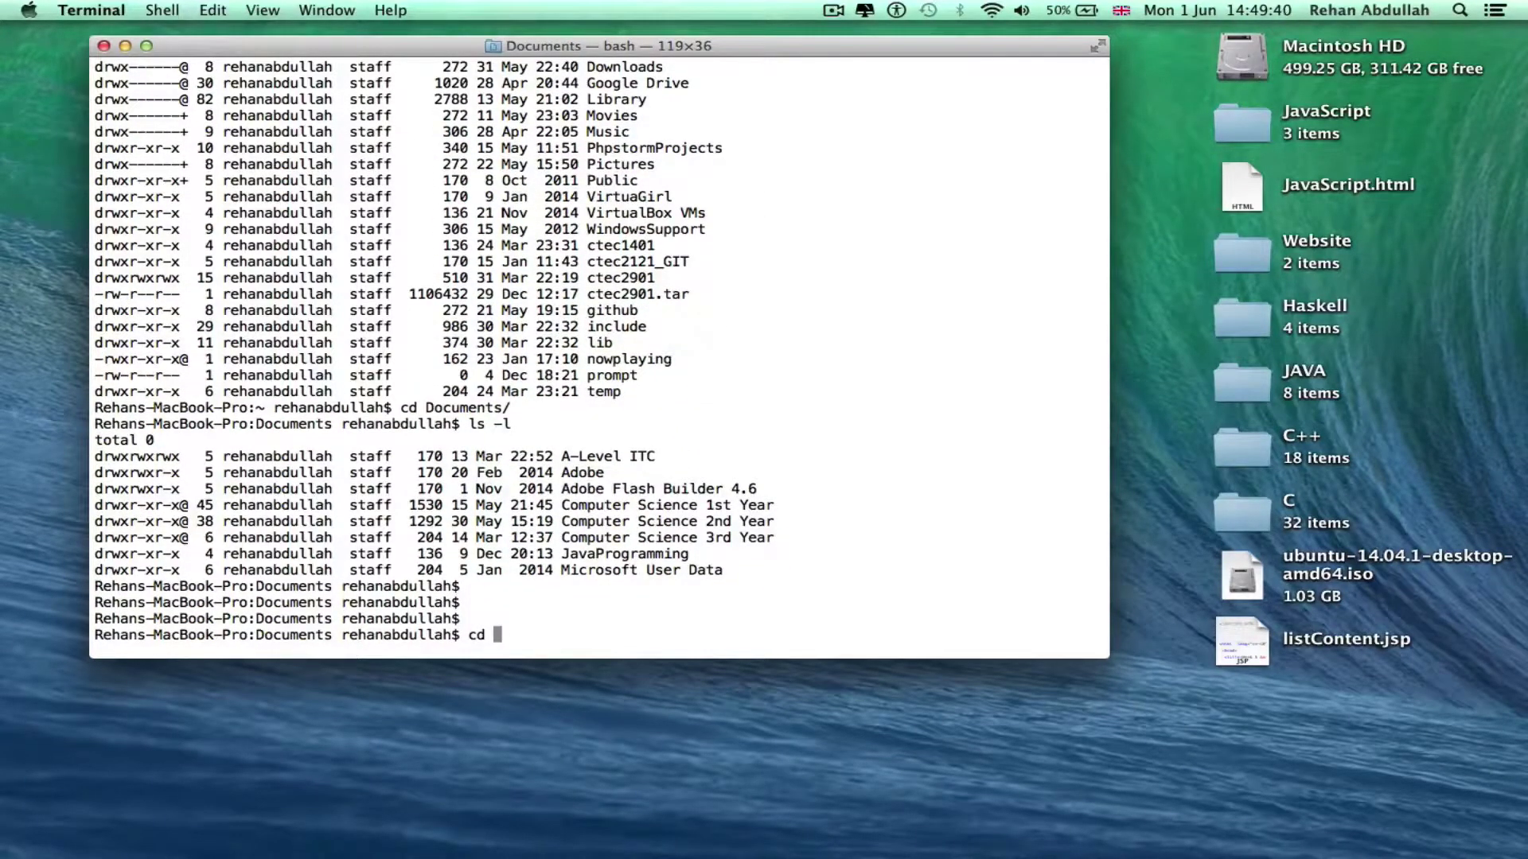
pyautogui.write('"Co')
pyautogui.press('Tab')
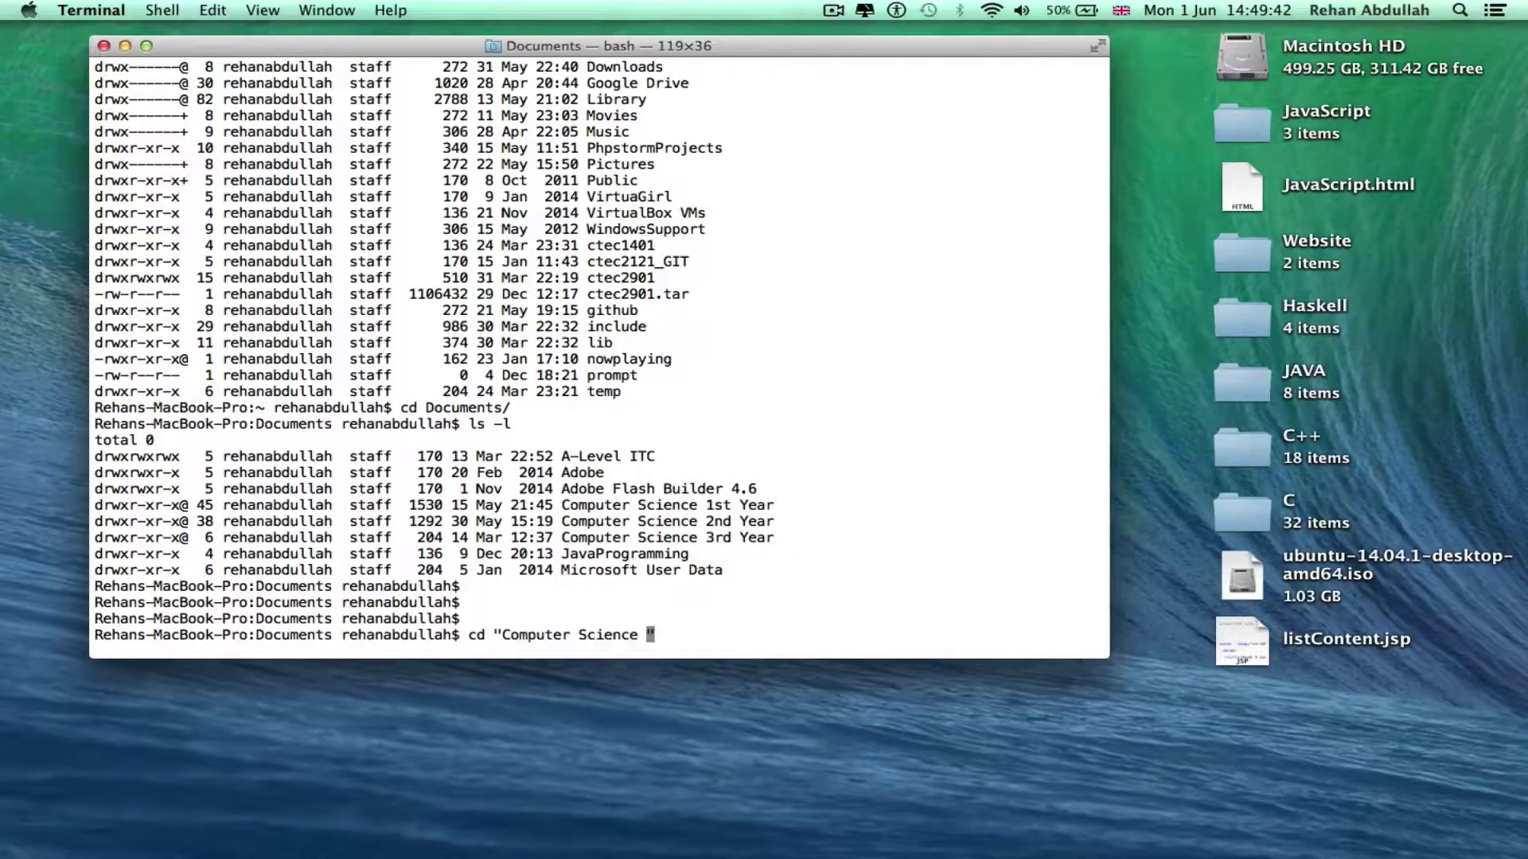
pyautogui.write('2')
pyautogui.press('Tab')
pyautogui.write('"')
pyautogui.press('Return')
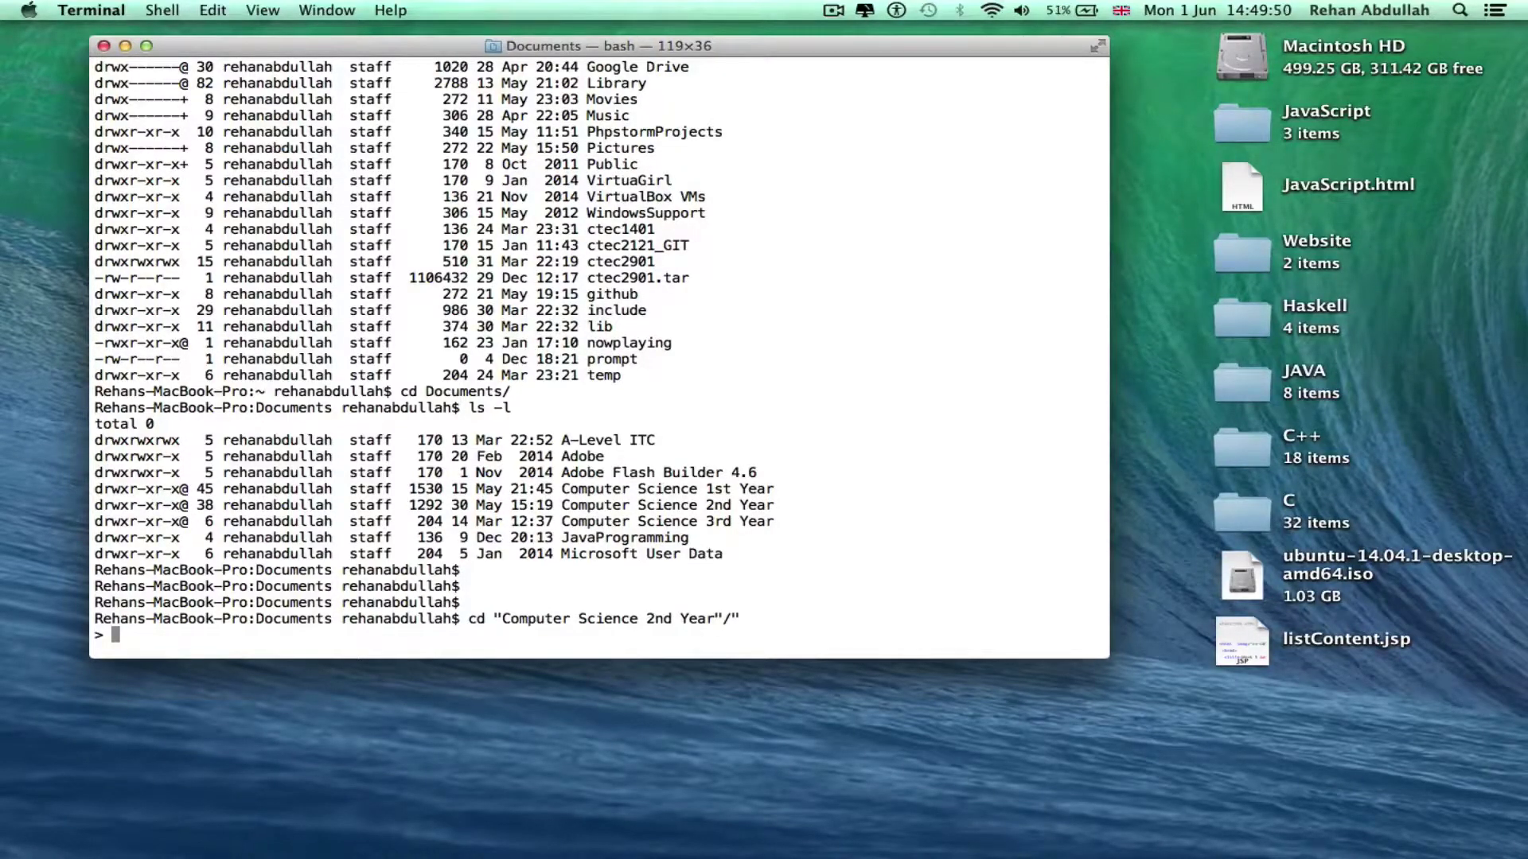
pyautogui.press('Return')
pyautogui.press('Return')
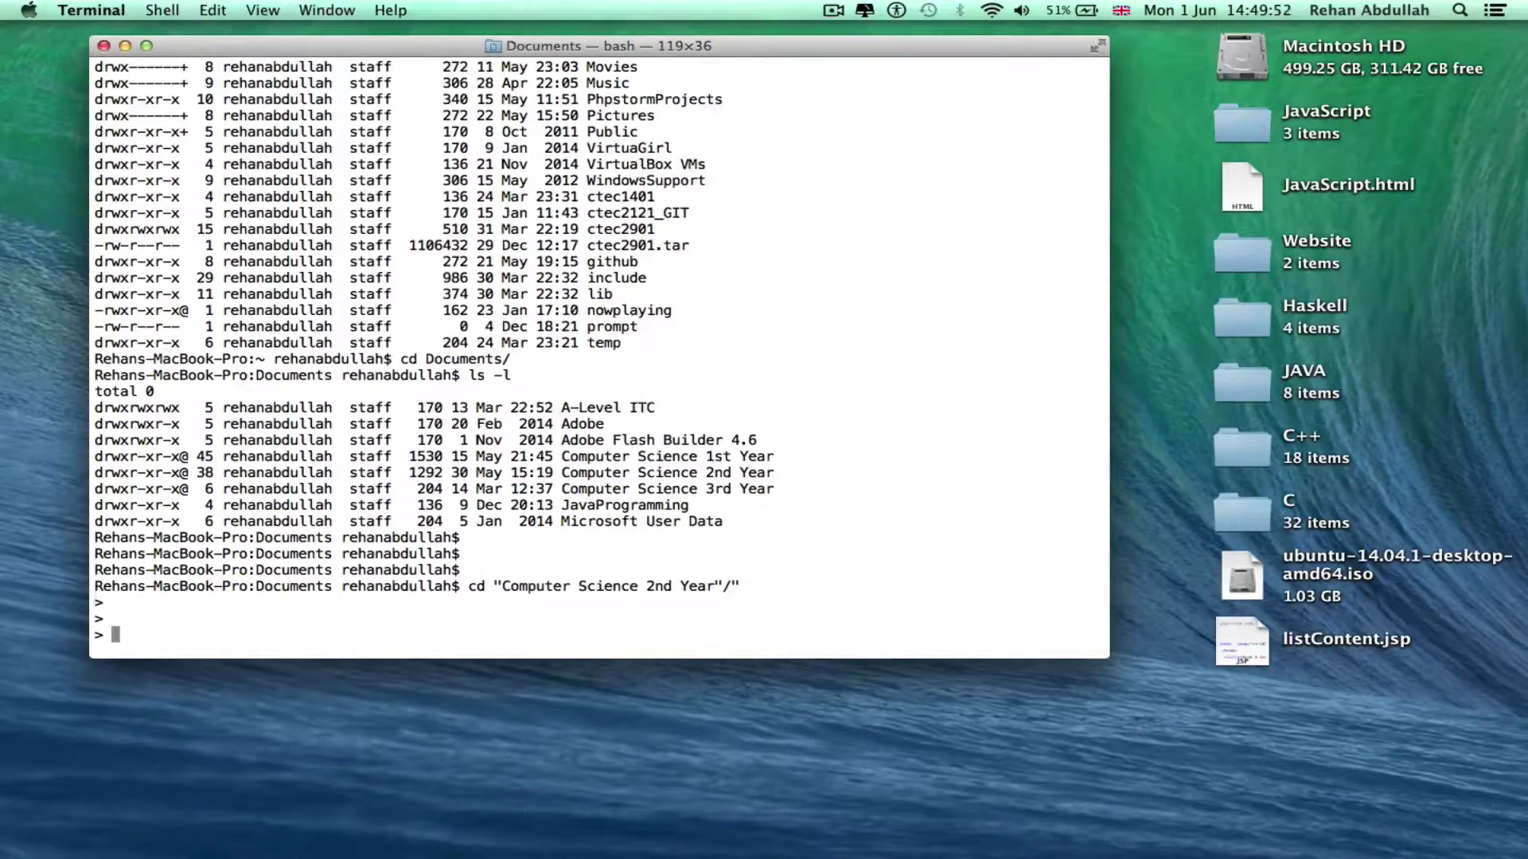
pyautogui.hotkey('ctrl', 'c')
pyautogui.press('BackSpace')
pyautogui.press('BackSpace')
pyautogui.click(103, 45)
# Reopen Terminal, make the window fill the screen, and enlarge the text
pyautogui.click(179, 212)
pyautogui.moveTo(555, 828)
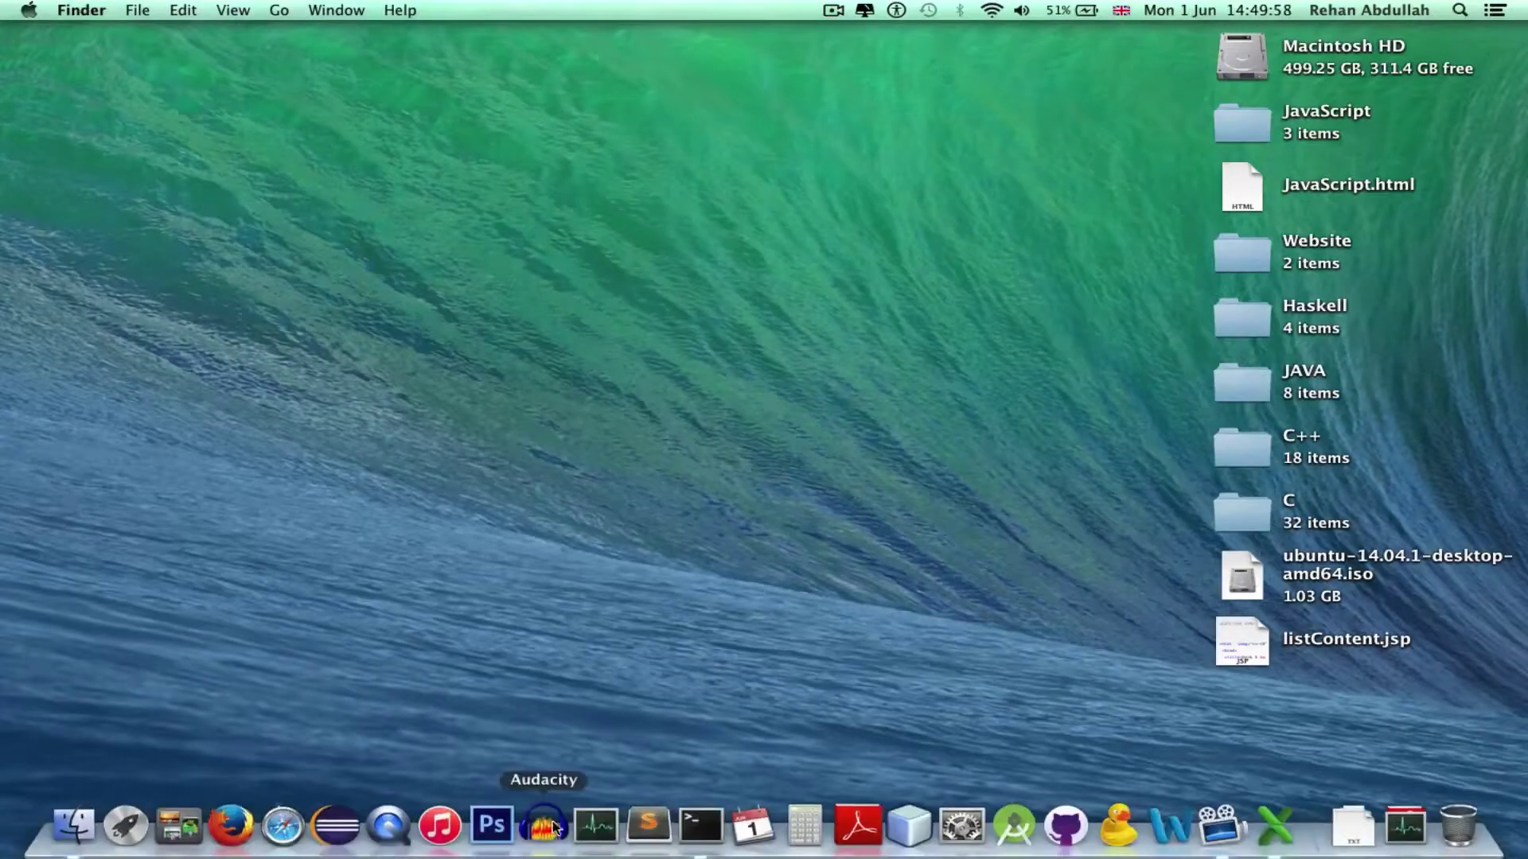
pyautogui.click(700, 826)
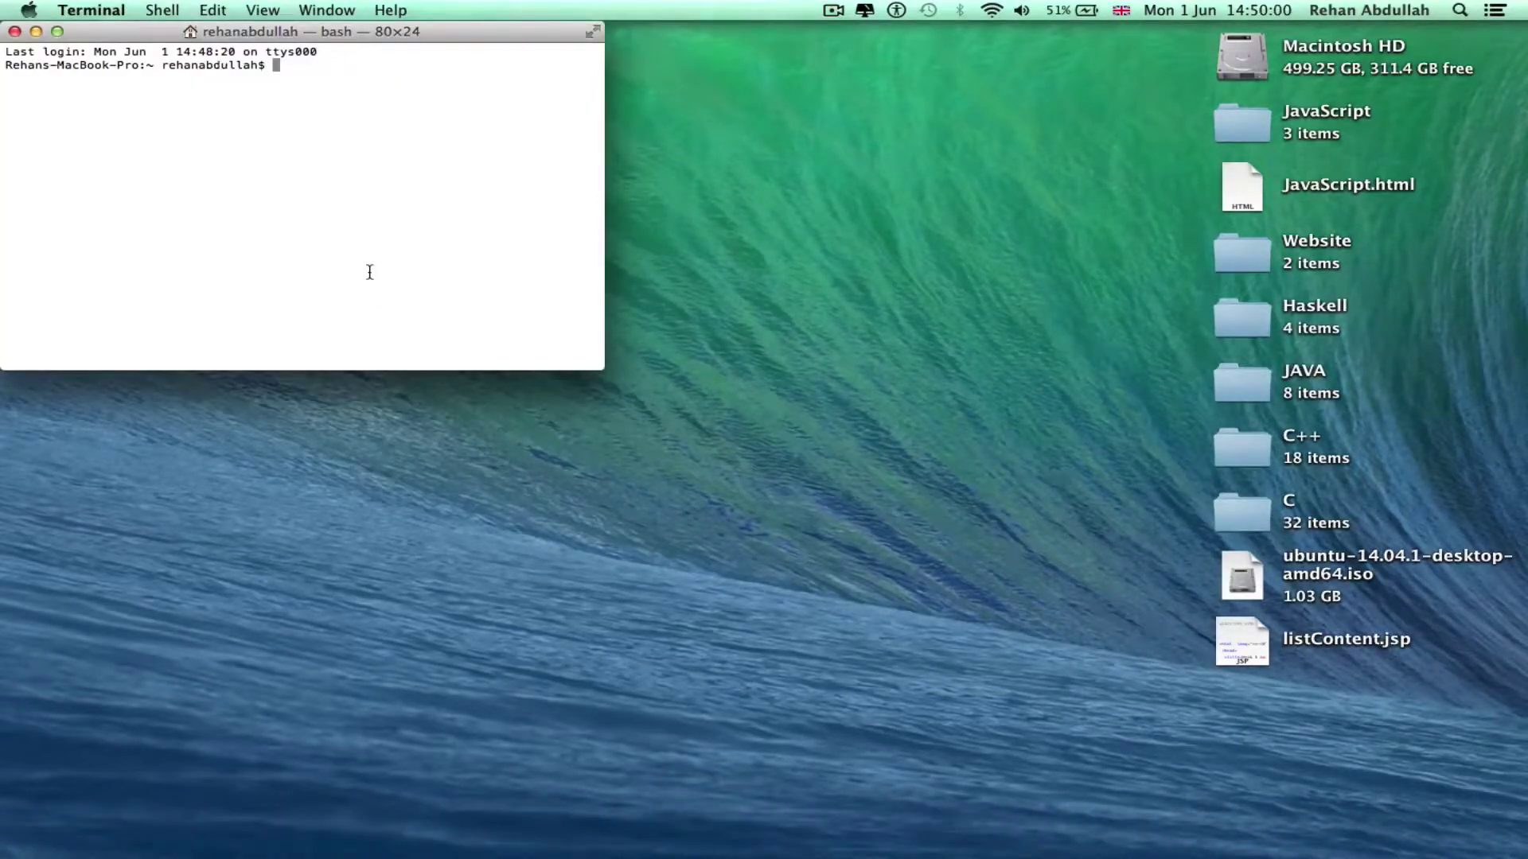
pyautogui.press('Return')
pyautogui.press('Return')
pyautogui.doubleClick(448, 36)
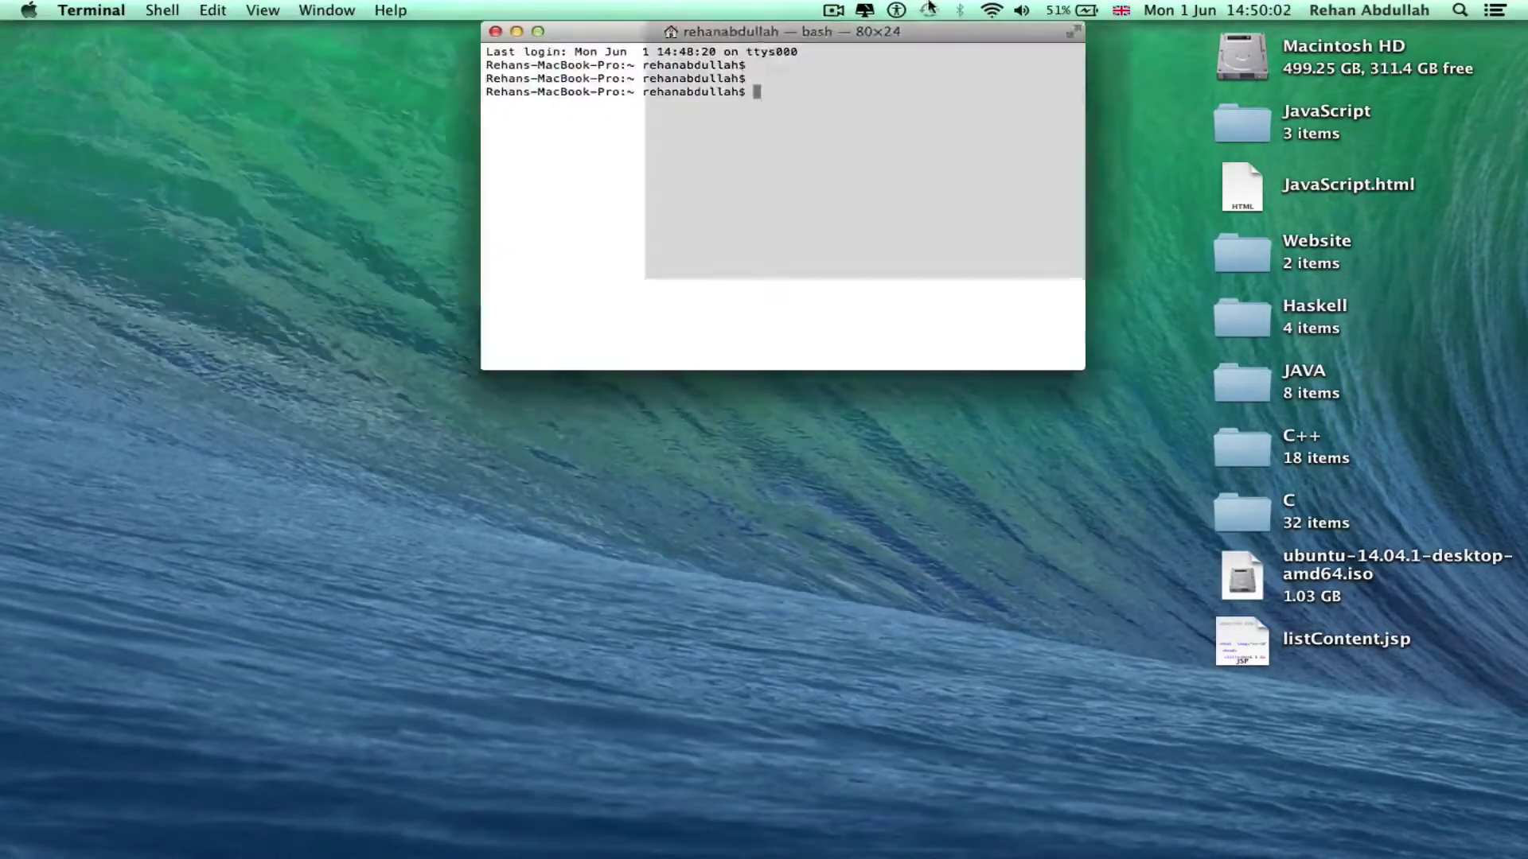
pyautogui.press('super+plus')
pyautogui.press('super+plus')
pyautogui.press('super+plus')
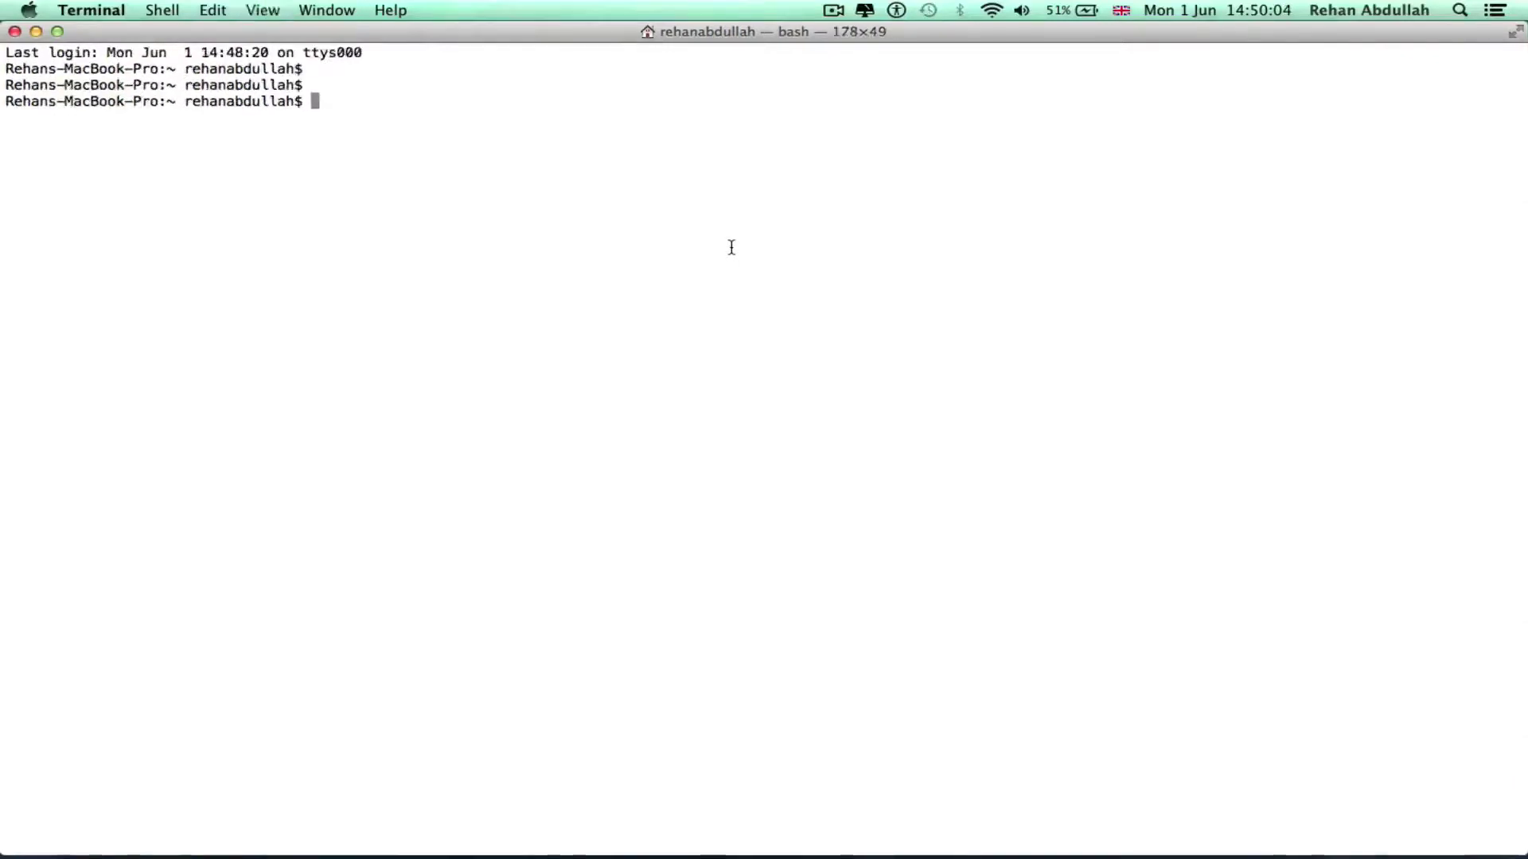
# Run ls, change into Documents, and list it with ls -l
pyautogui.write('ls')
pyautogui.press('Return')
pyautogui.press('Return')
pyautogui.press('Return')
pyautogui.press('Return')
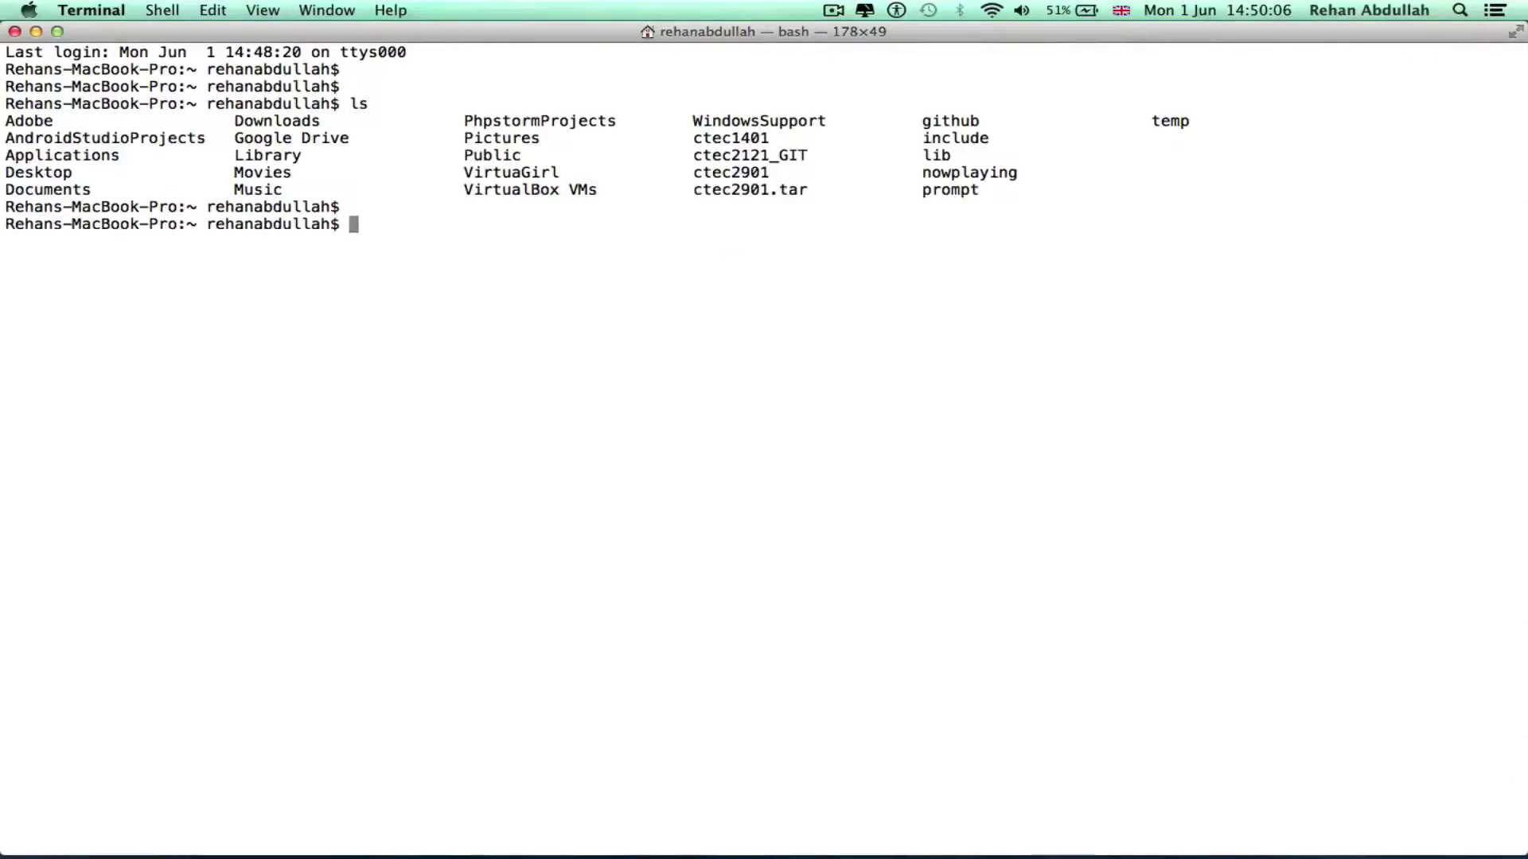
pyautogui.write('cd C')
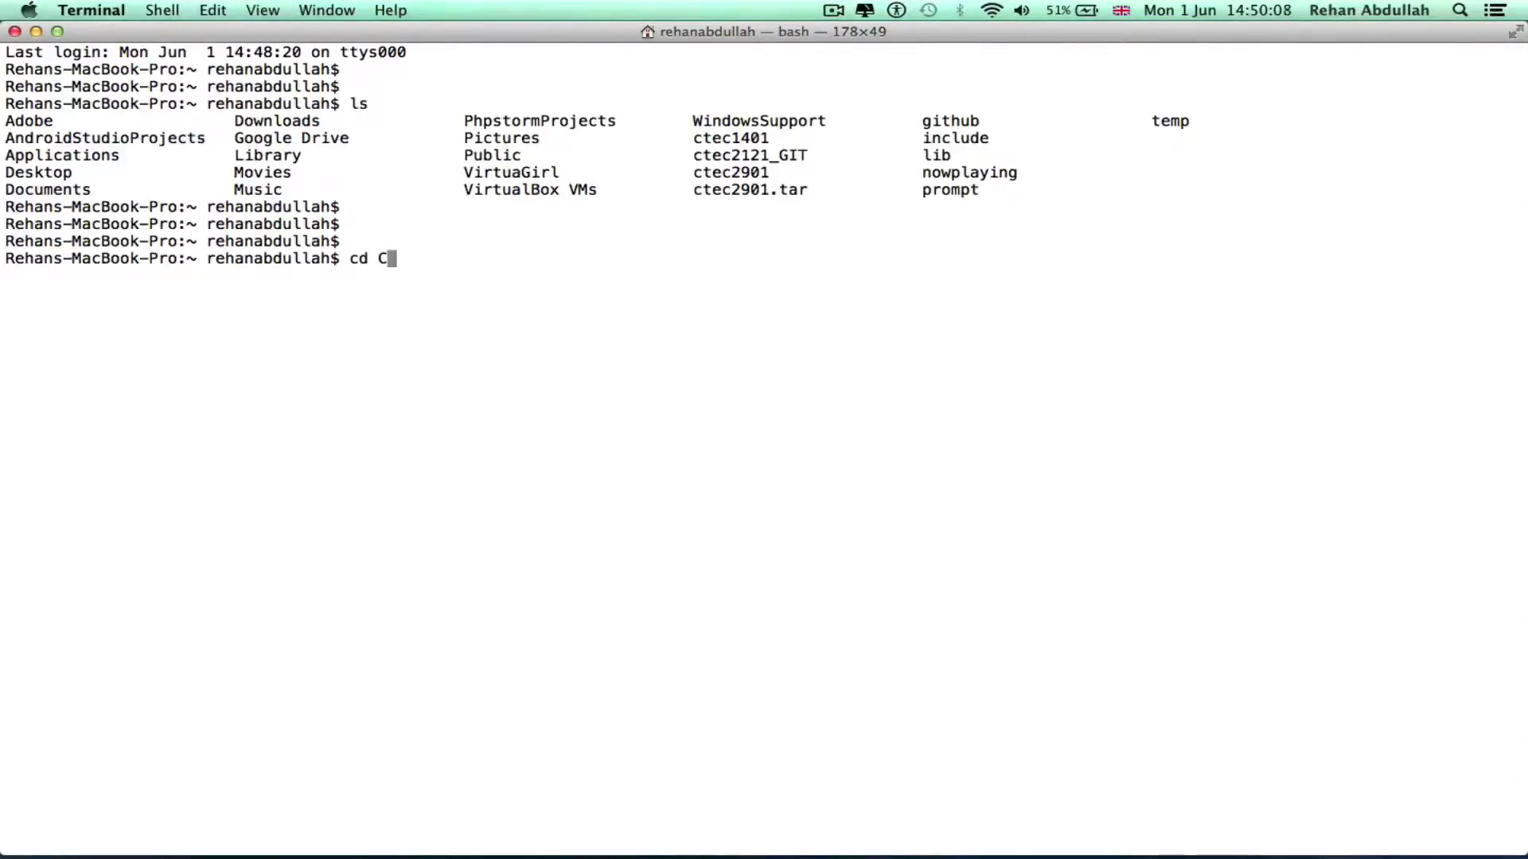
pyautogui.press('BackSpace')
pyautogui.write('Doc')
pyautogui.press('Return')
pyautogui.press('Return')
pyautogui.write('ls -l')
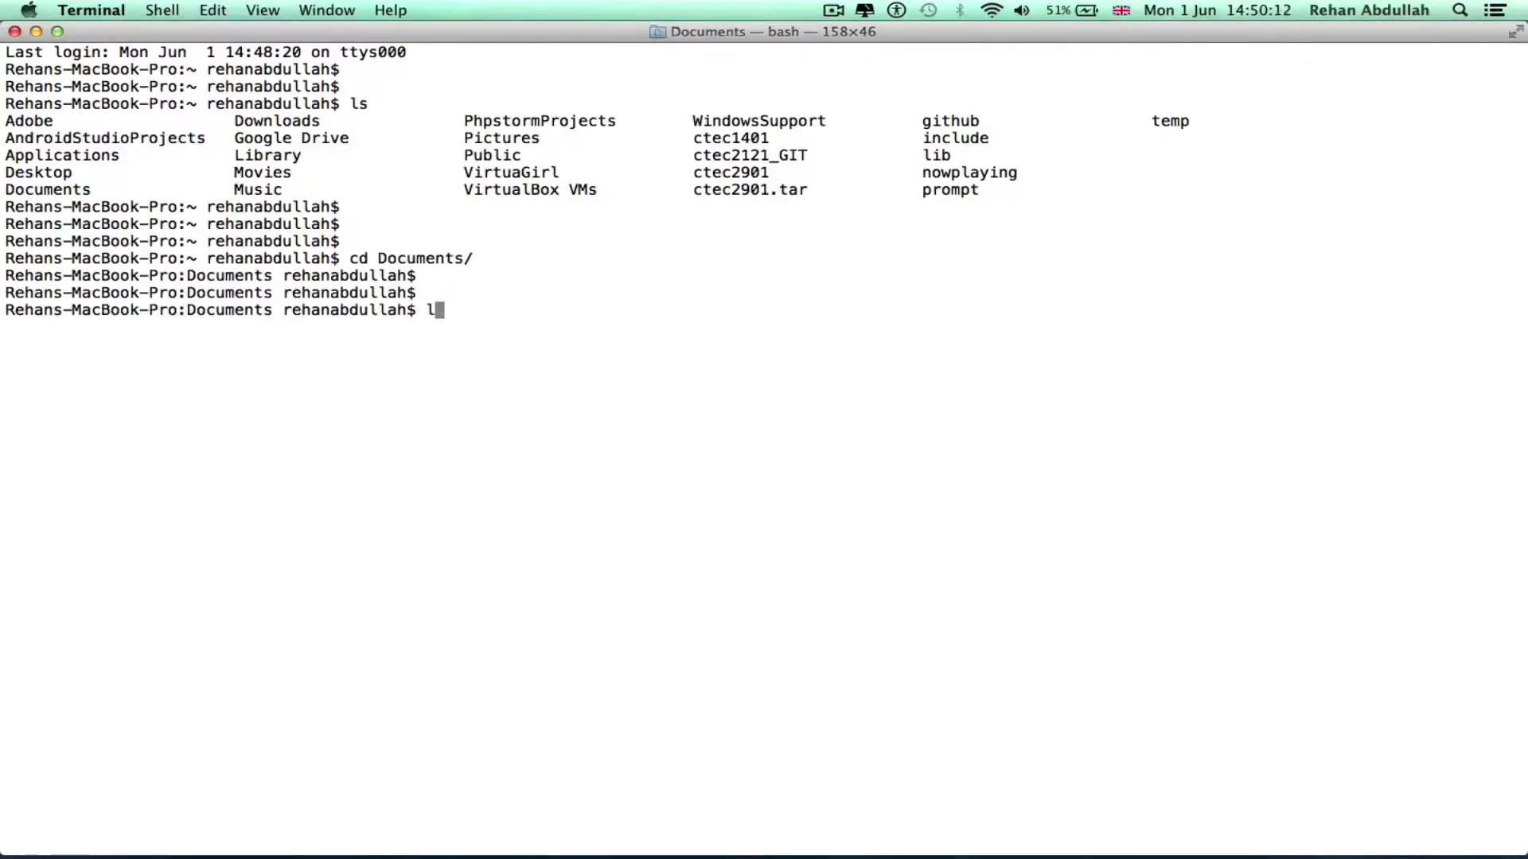
pyautogui.press('Return')
# Change into "Computer Science 2nd Year" and list its contents with ls -l
pyautogui.press('Return')
pyautogui.press('Return')
pyautogui.write('cd @')
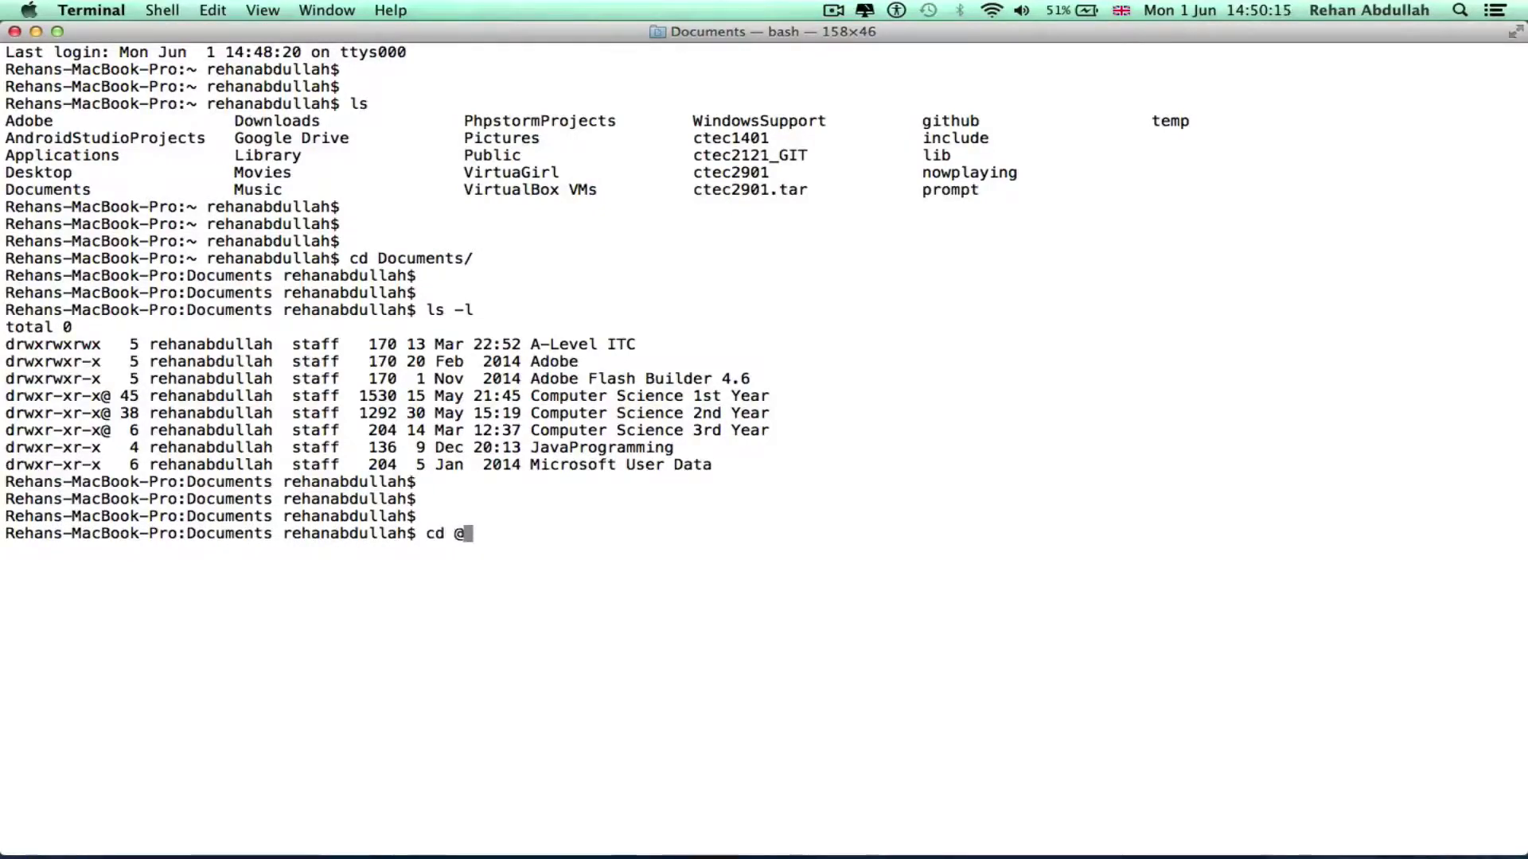
pyautogui.press('BackSpace')
pyautogui.write('"Computer Science 2')
pyautogui.press('Tab')
pyautogui.press('Return')
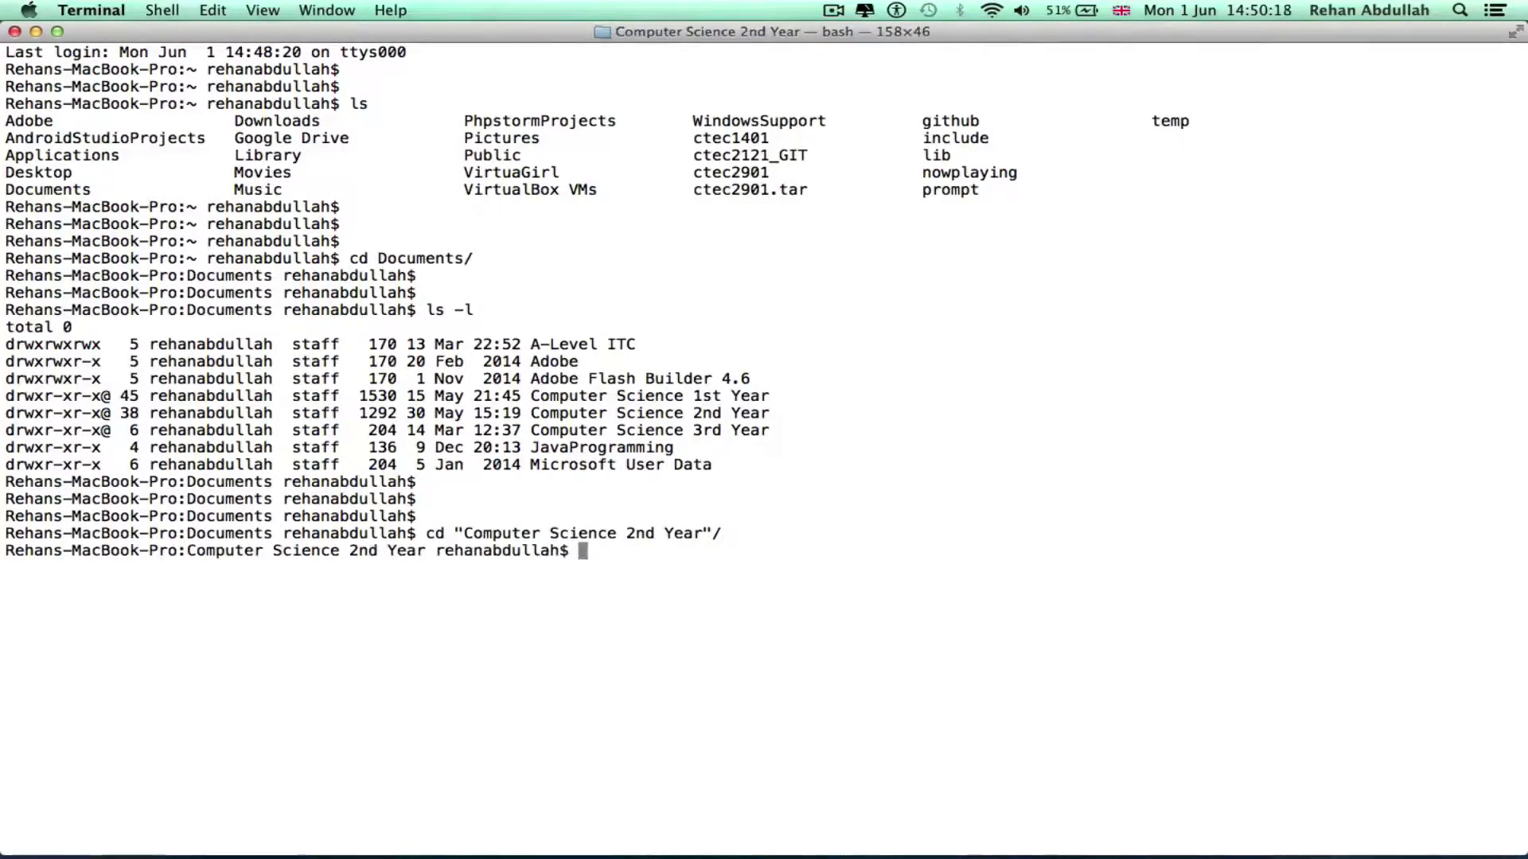
pyautogui.write('ls -l')
pyautogui.press('Return')
pyautogui.press('Return')
pyautogui.press('Return')
pyautogui.press('Return')
pyautogui.press('Return')
pyautogui.press('Return')
pyautogui.press('Return')
pyautogui.press('Return')
pyautogui.press('Return')
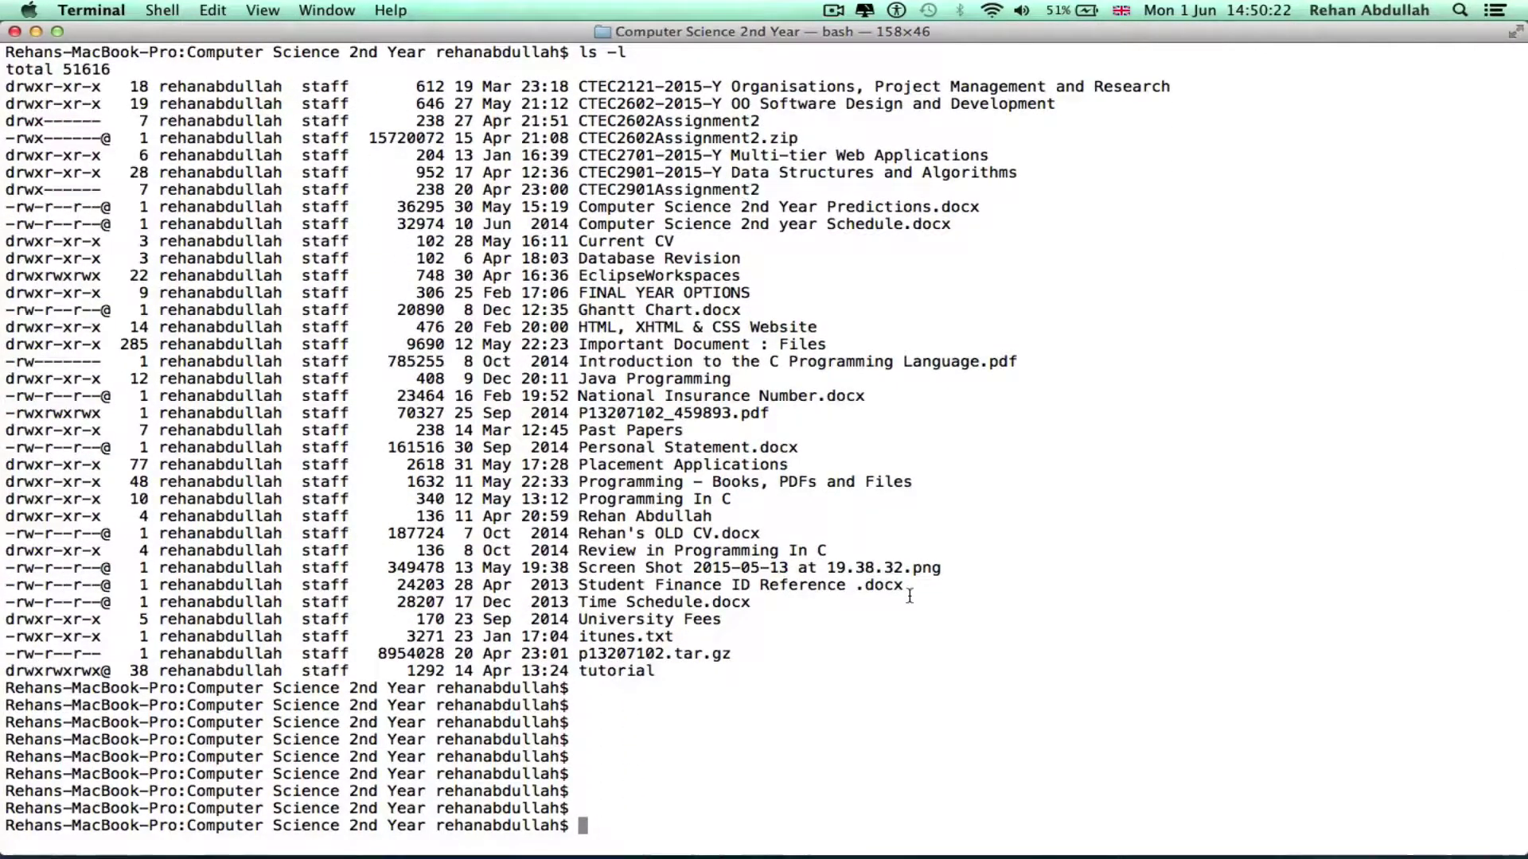
# Close Terminal, open a Finder window, and quit Excel from the Dock
pyautogui.click(14, 31)
pyautogui.moveTo(648, 852)
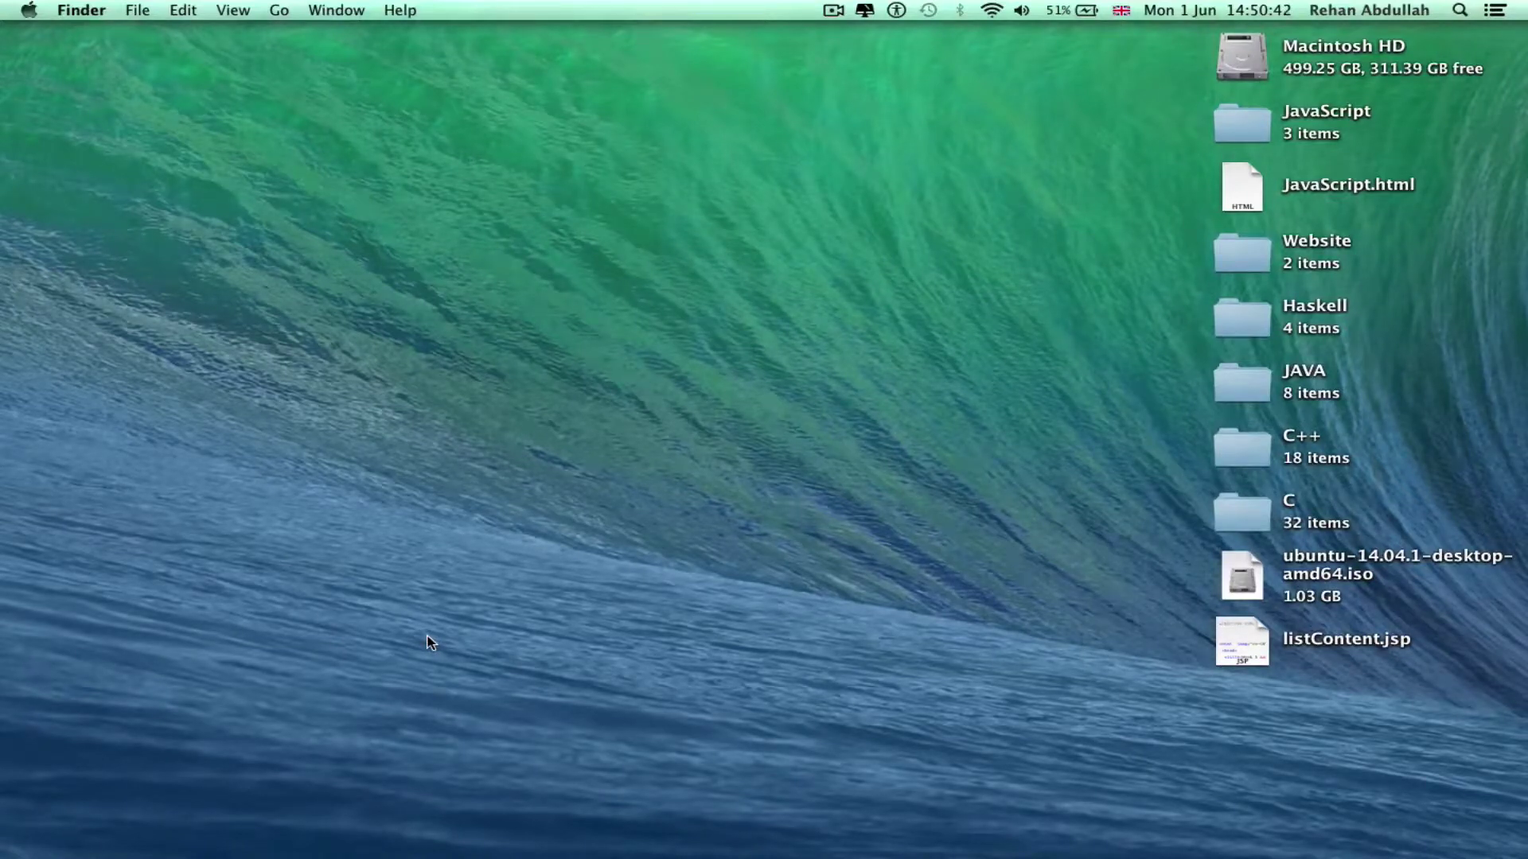
pyautogui.click(73, 826)
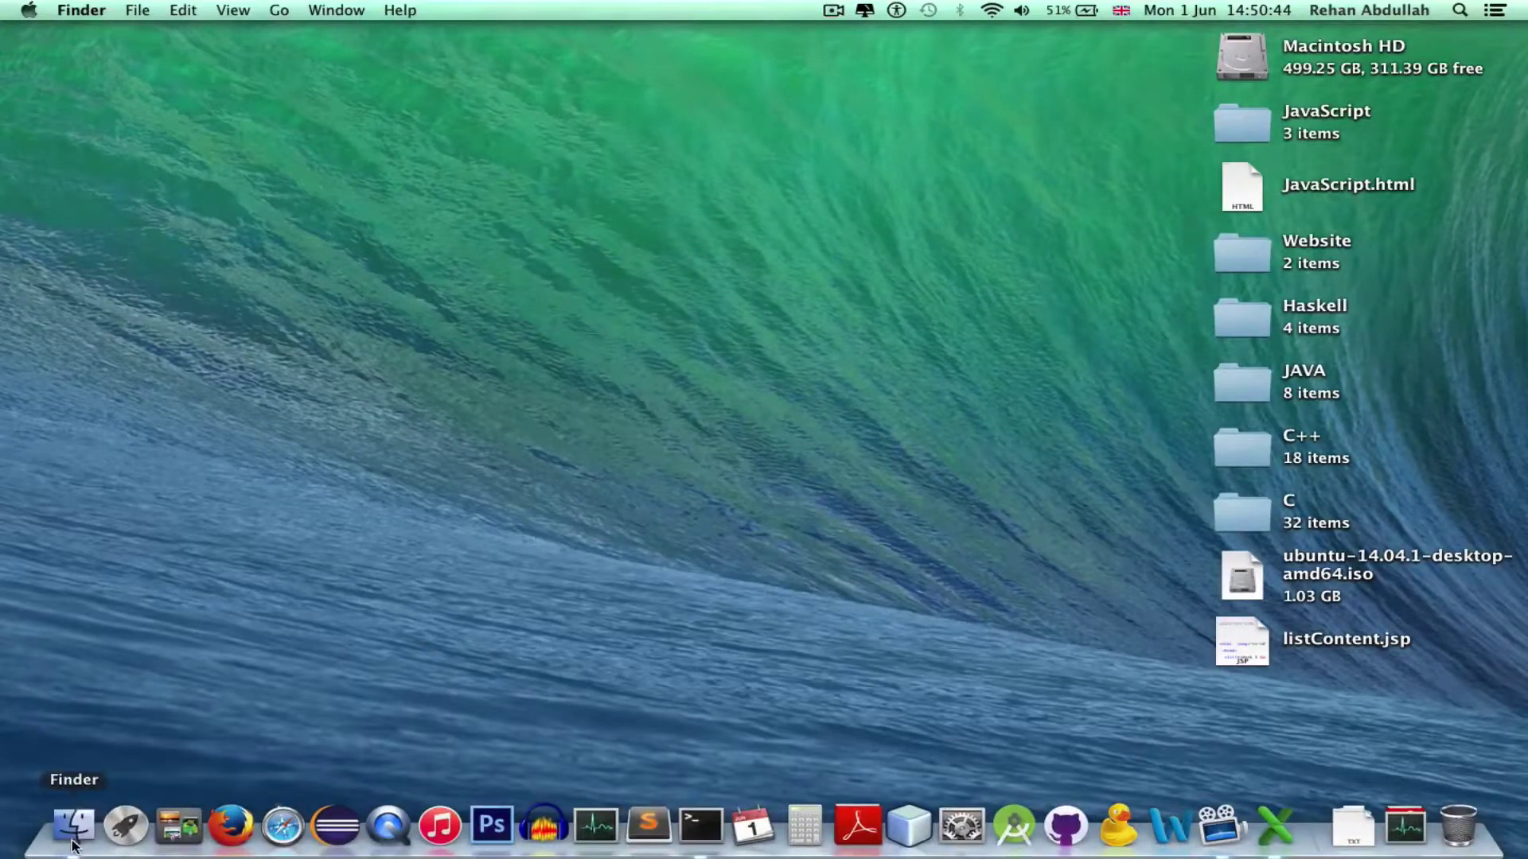
pyautogui.rightClick(1276, 828)
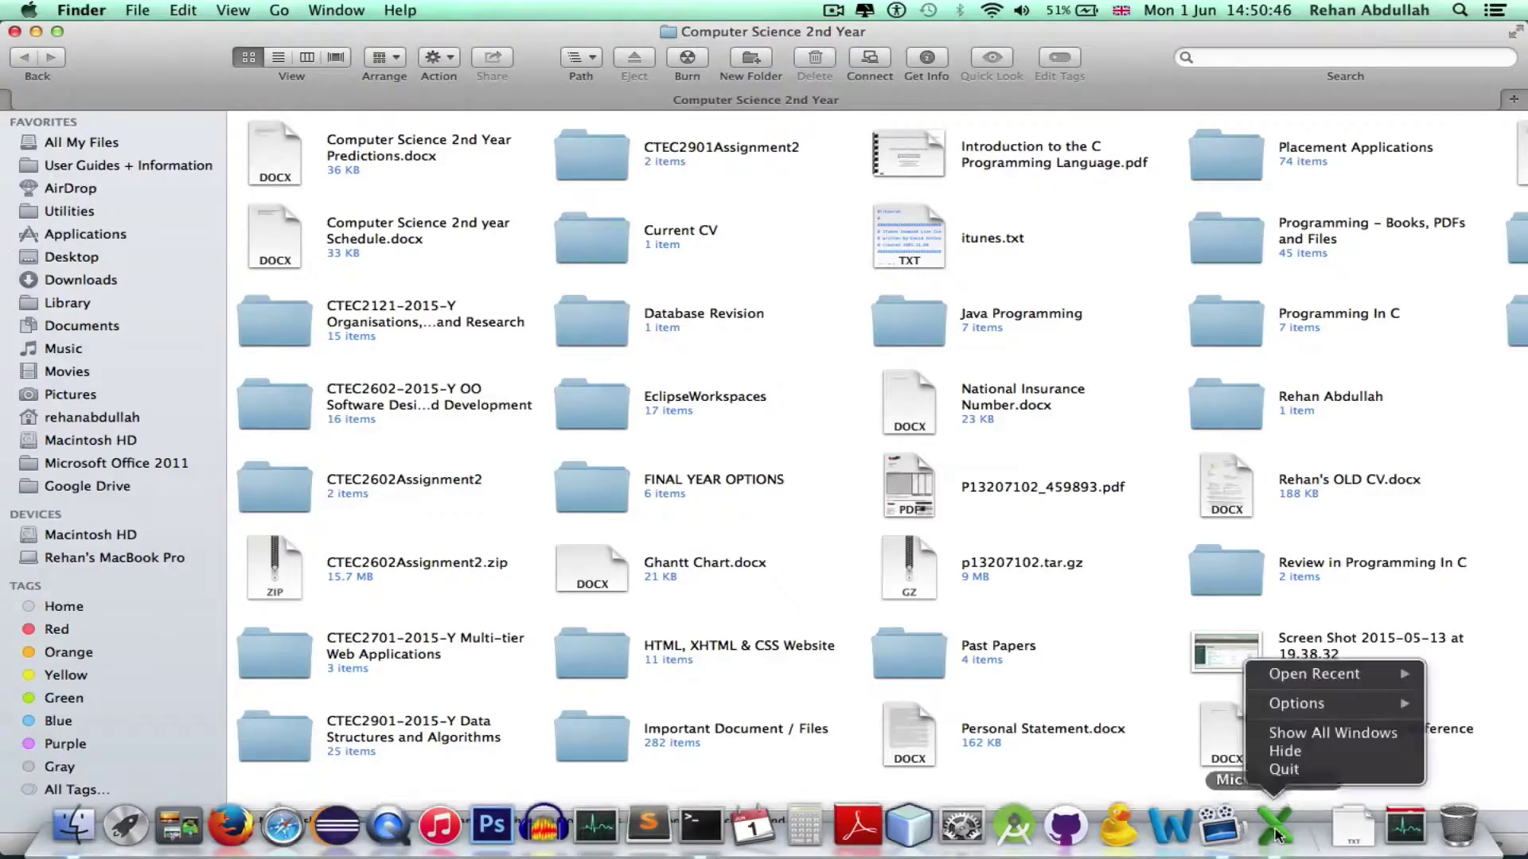
pyautogui.click(1300, 770)
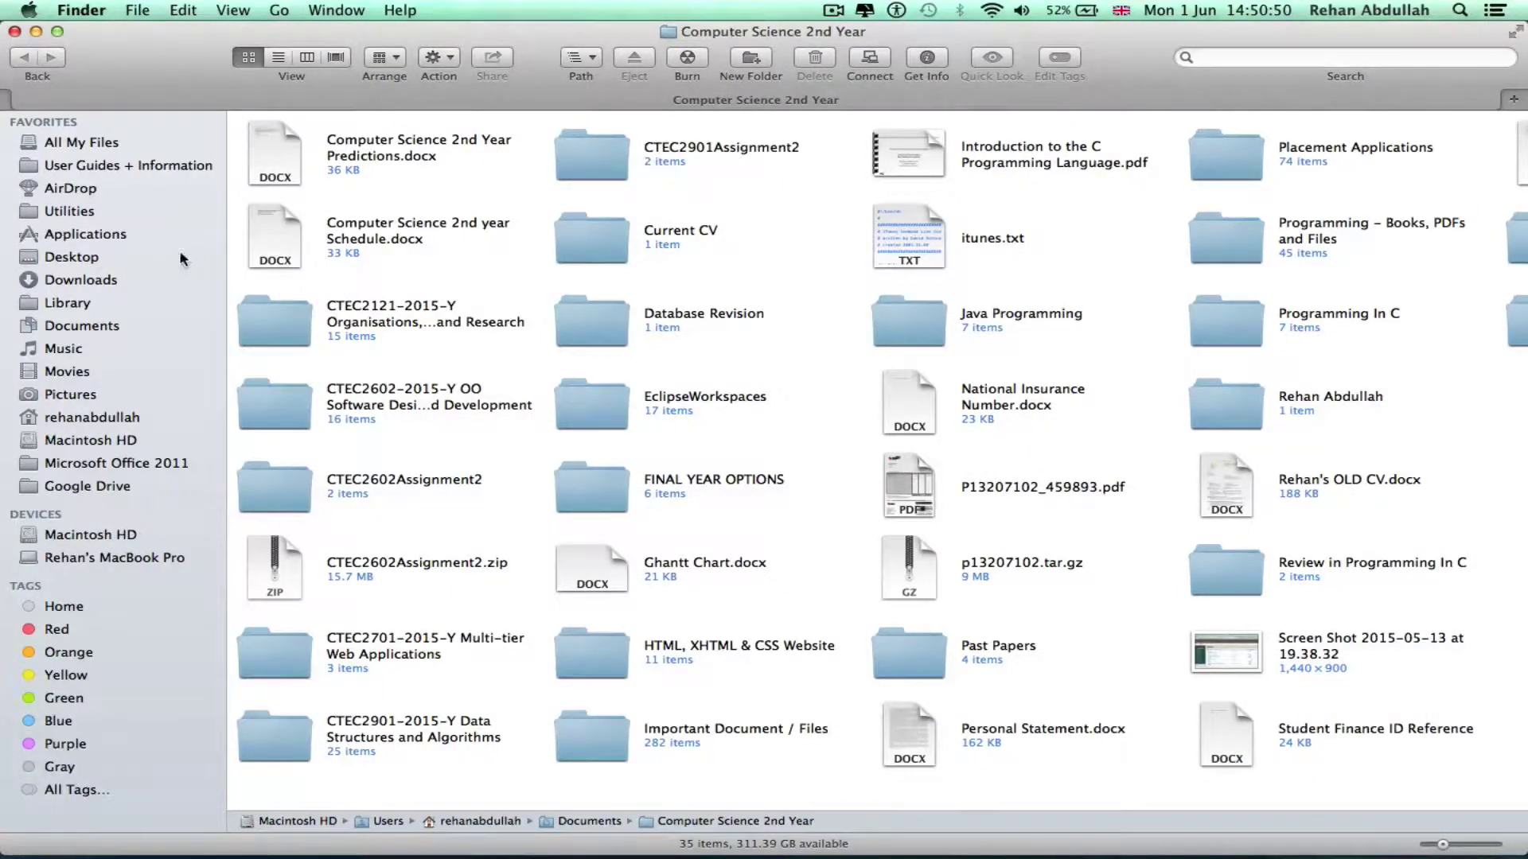
# Browse Downloads, Library, Documents and Music, ending on Macintosh HD's top level
pyautogui.click(102, 281)
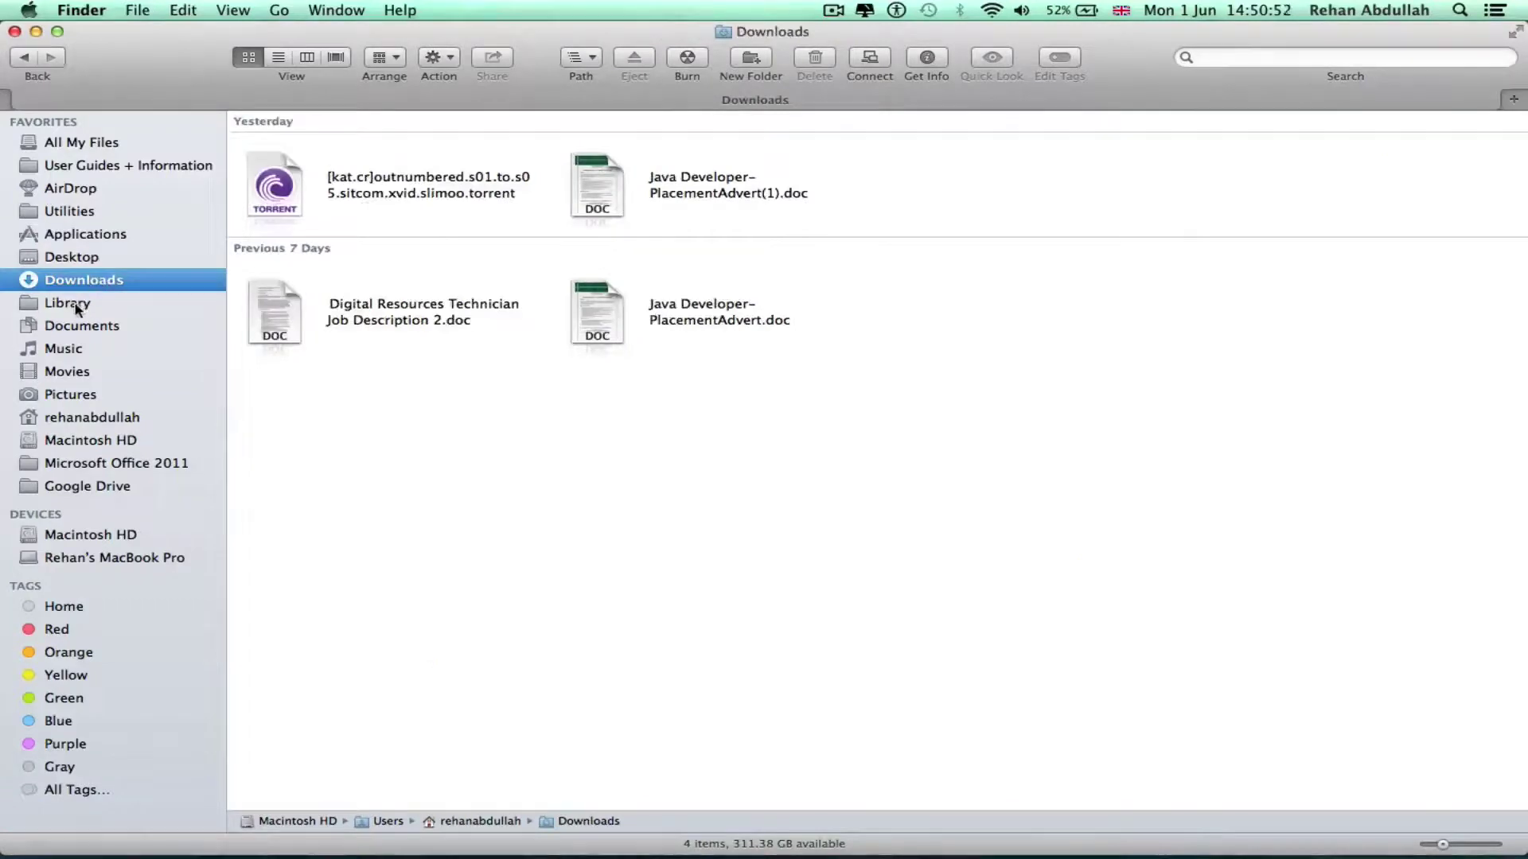
pyautogui.click(77, 307)
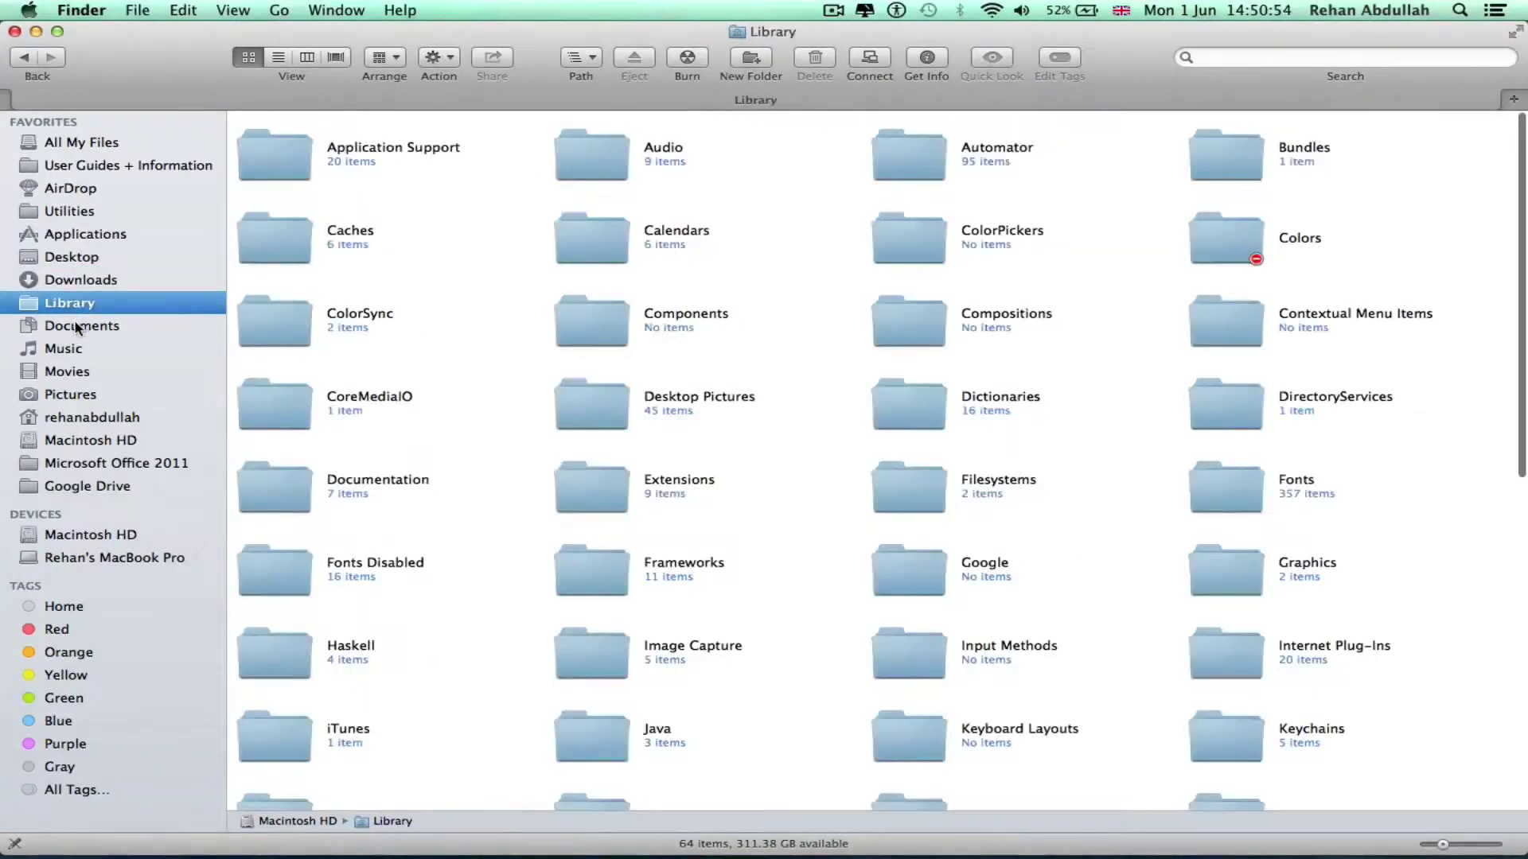
pyautogui.click(78, 327)
pyautogui.click(75, 353)
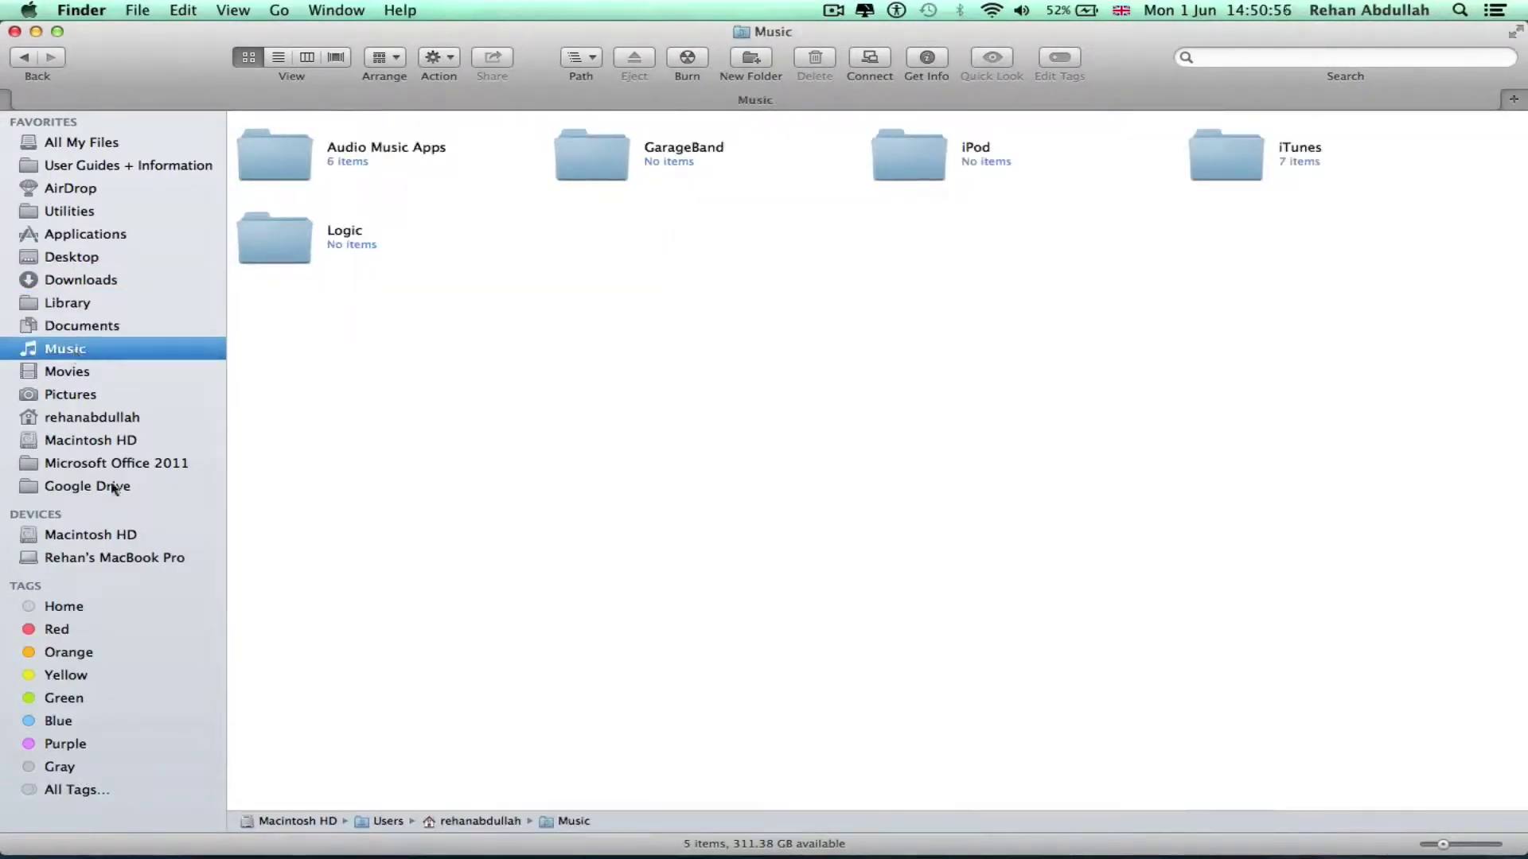
pyautogui.click(107, 441)
# Move all 33 items in ~/Library/Caches to the Trash
pyautogui.click(279, 10)
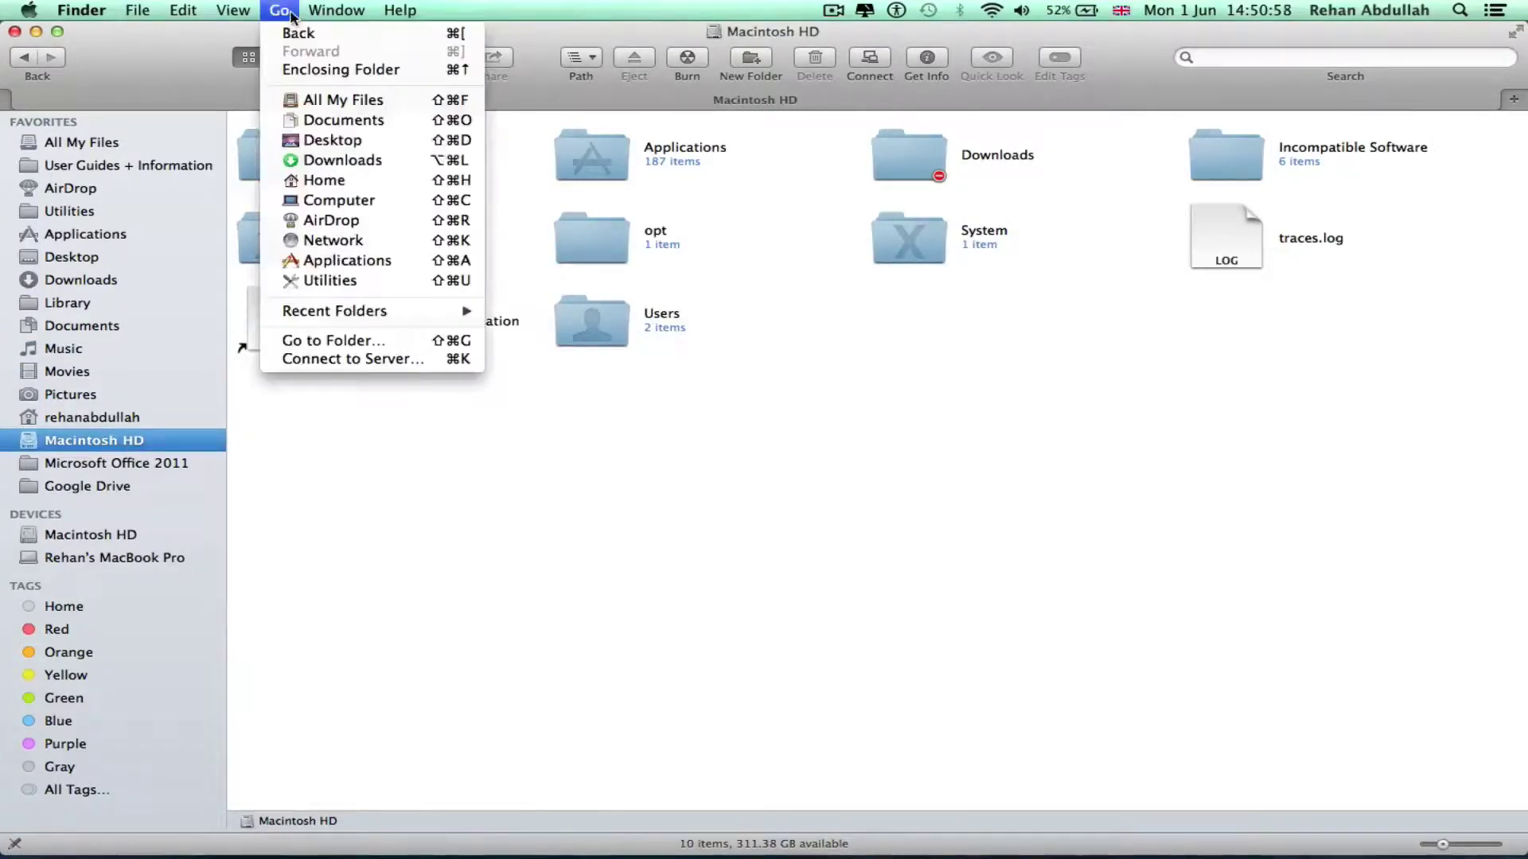
pyautogui.click(374, 340)
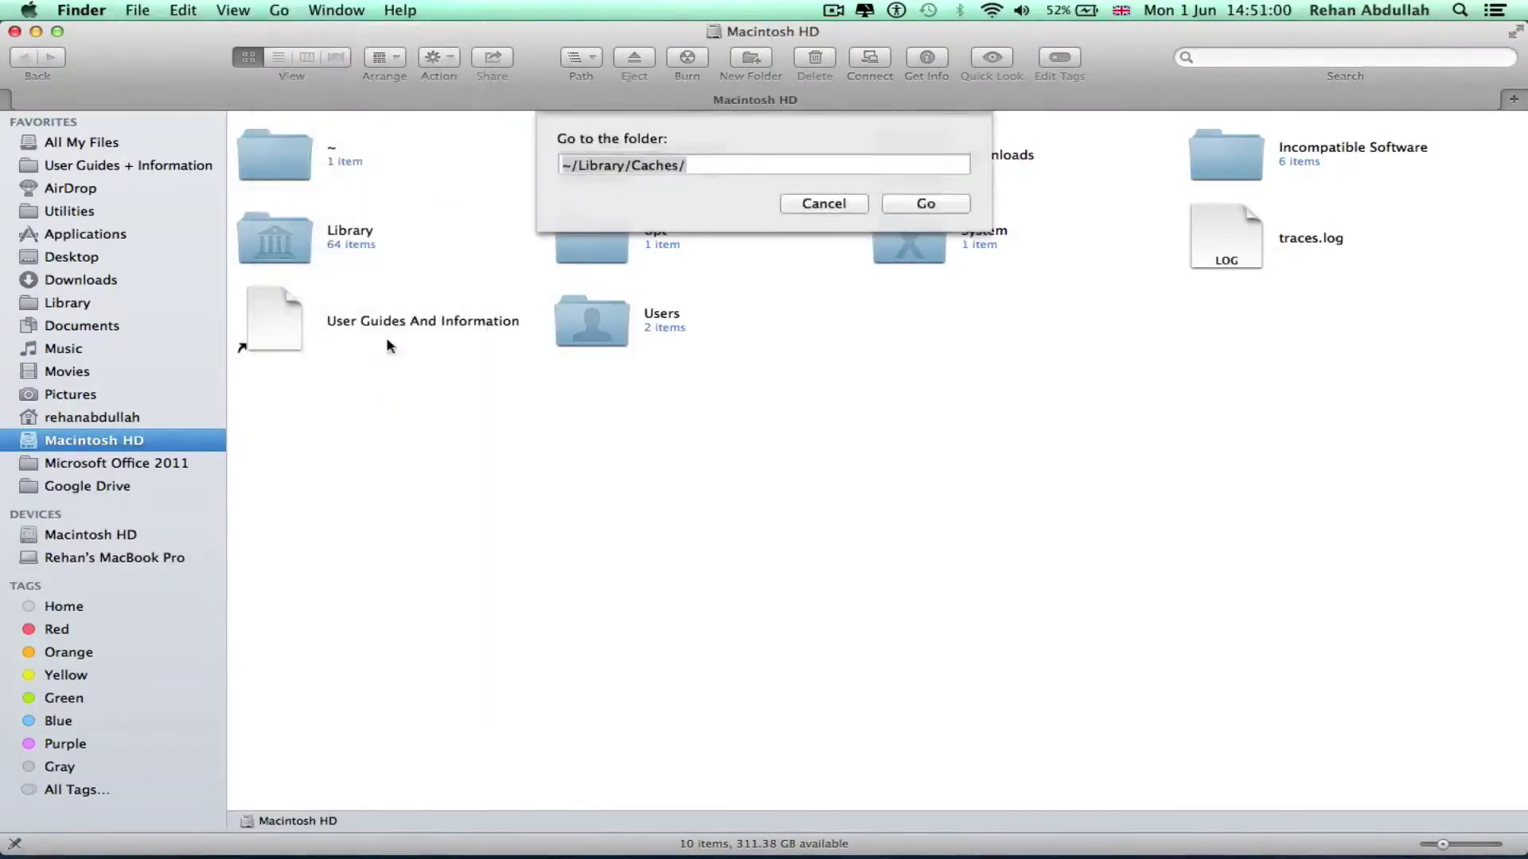
pyautogui.press('Return')
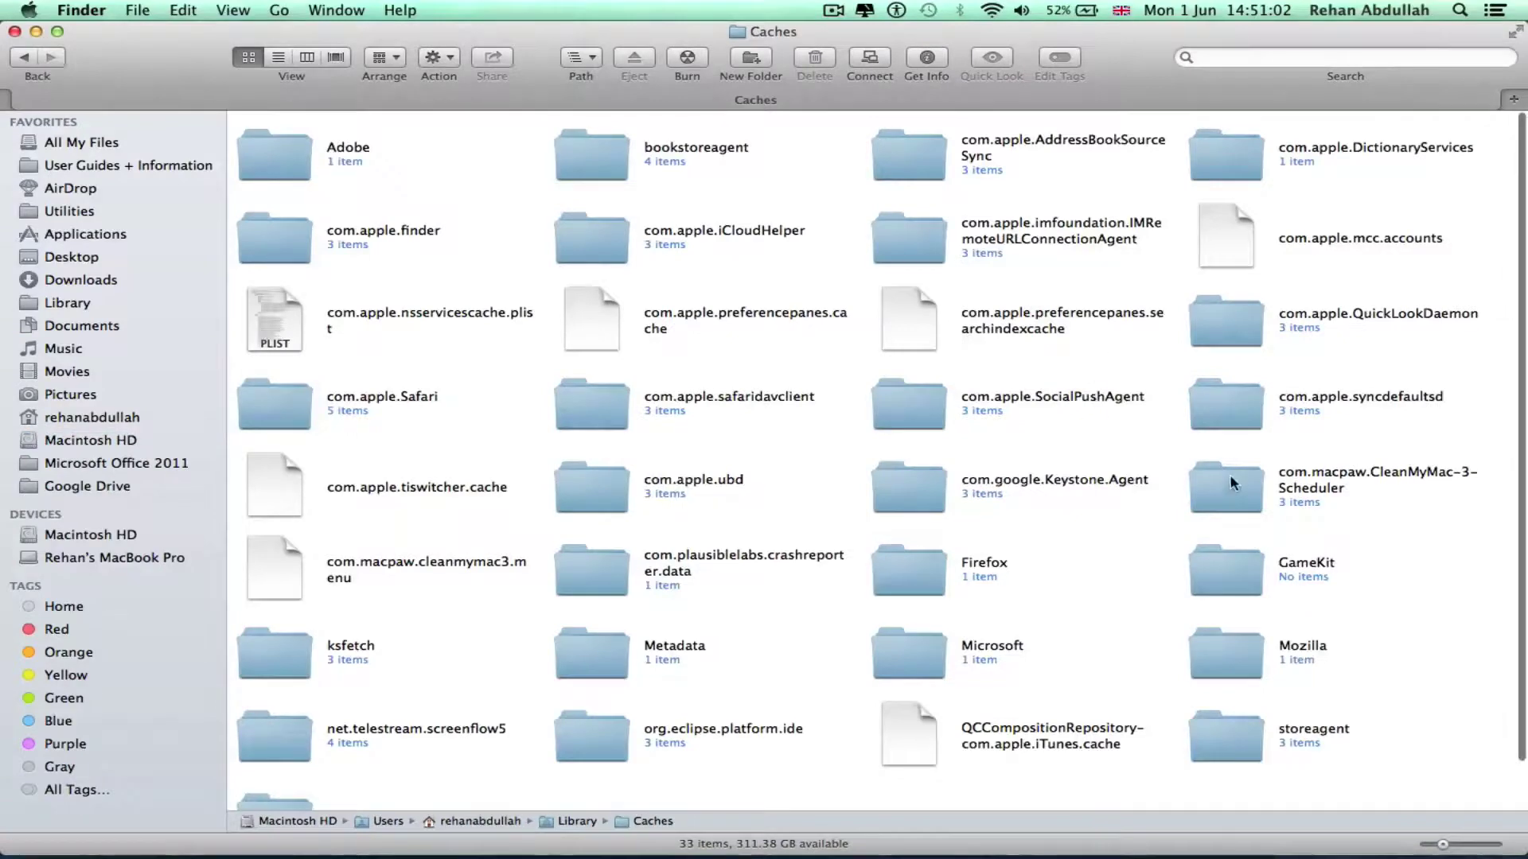
pyautogui.press('super+a')
pyautogui.rightClick(915, 495)
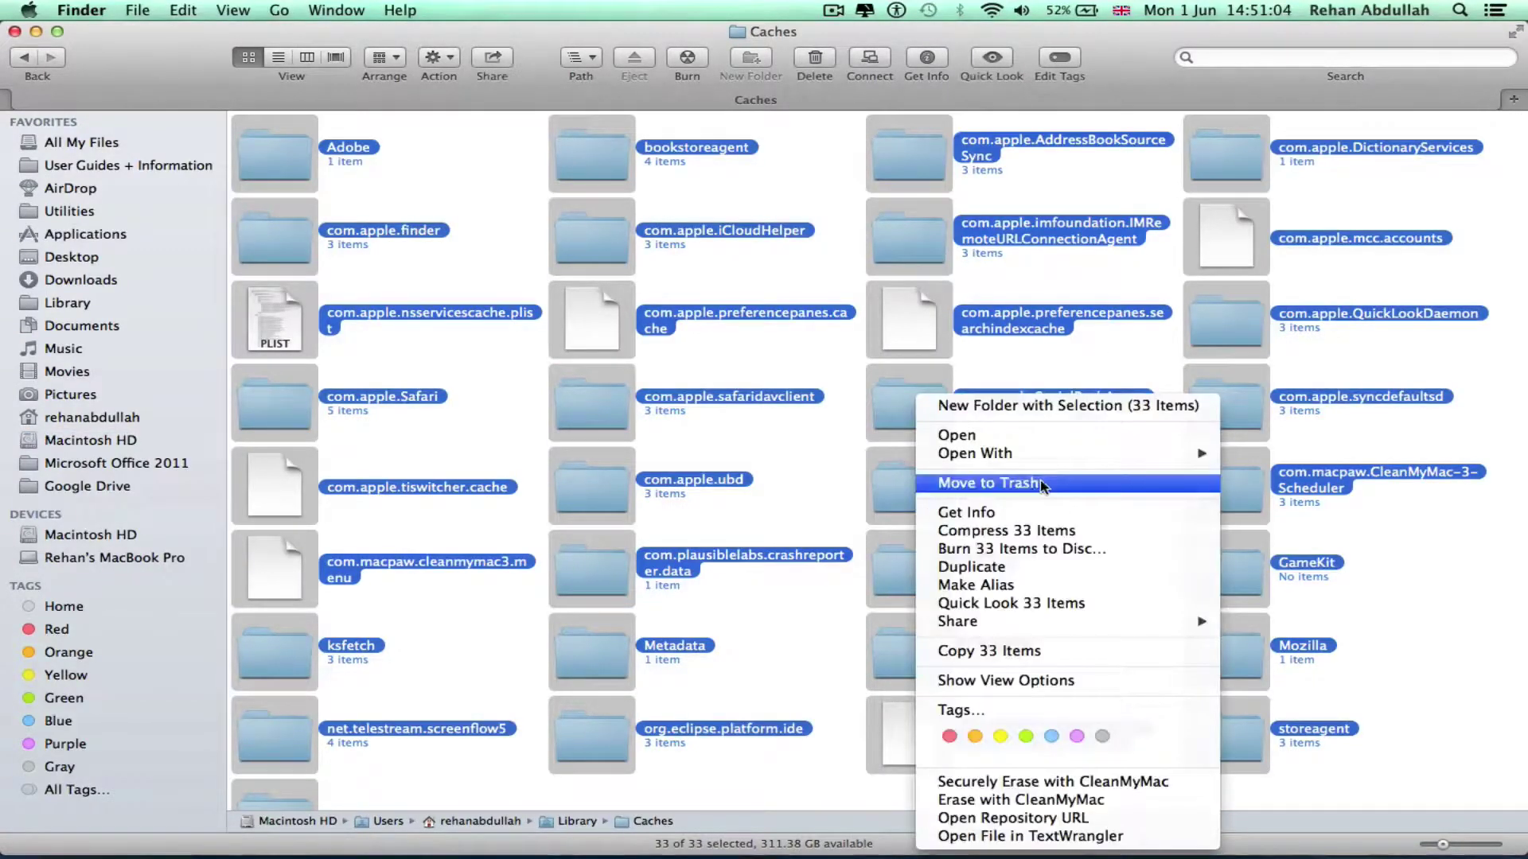
pyautogui.click(995, 576)
# Move the six items in Macintosh HD's Library/Caches to the Trash, authorising with the admin password
pyautogui.click(58, 446)
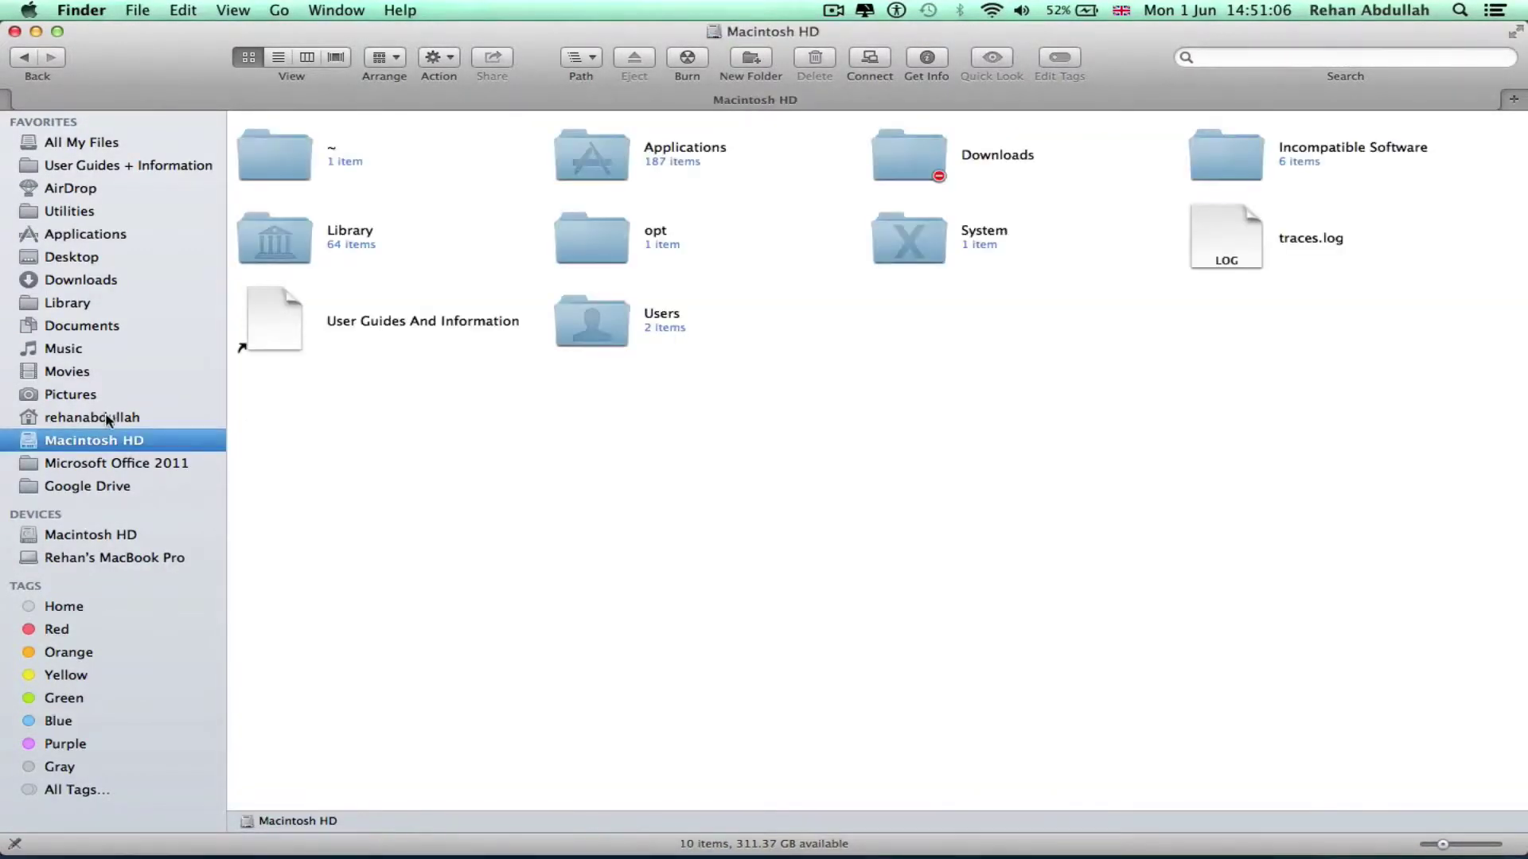
pyautogui.click(108, 418)
pyautogui.click(142, 444)
pyautogui.doubleClick(307, 223)
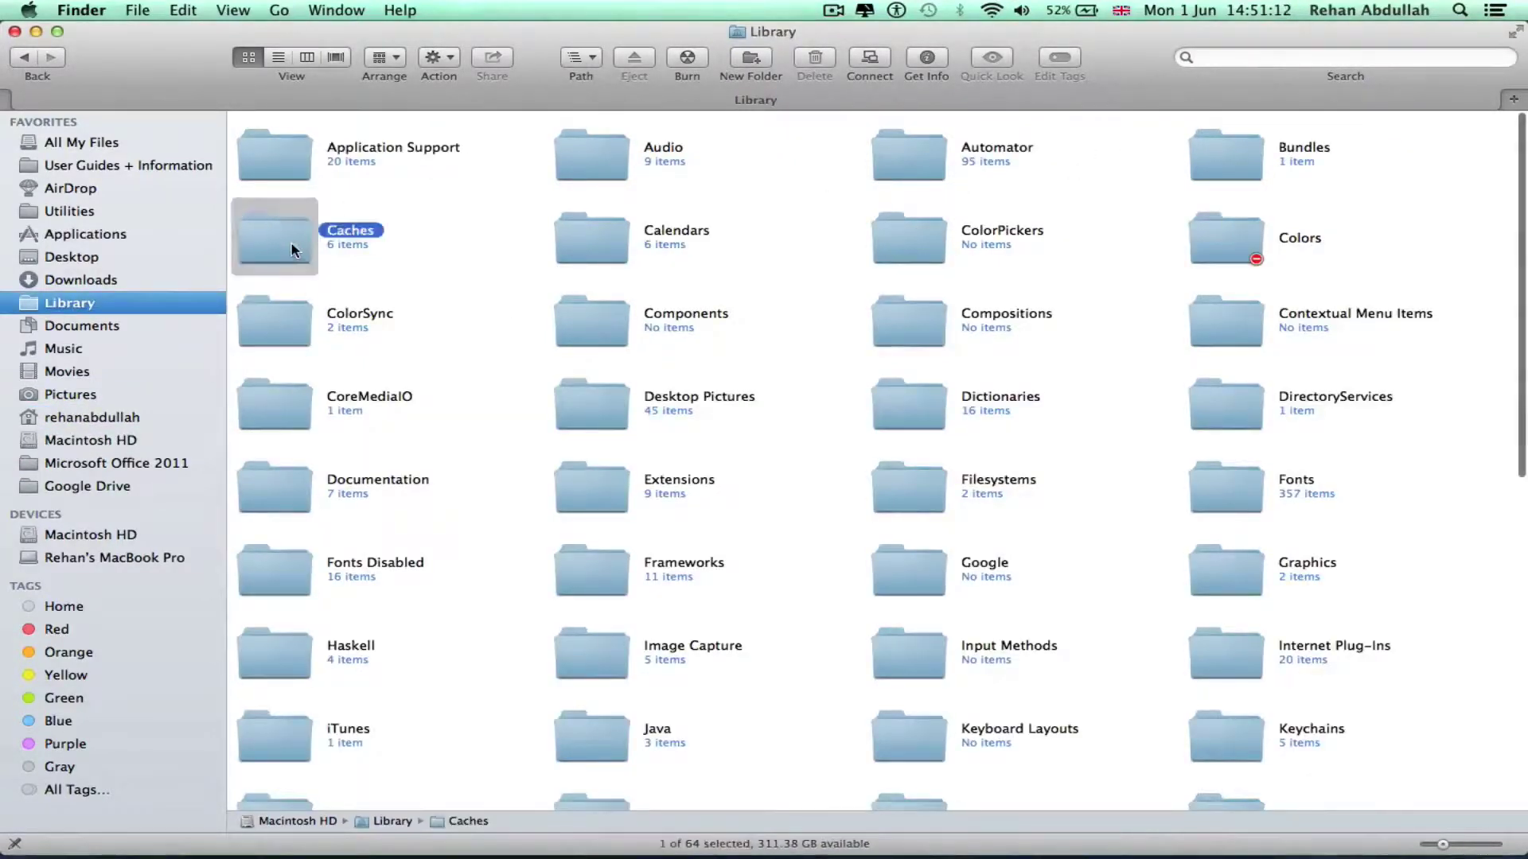
pyautogui.doubleClick(307, 256)
pyautogui.press('super+a')
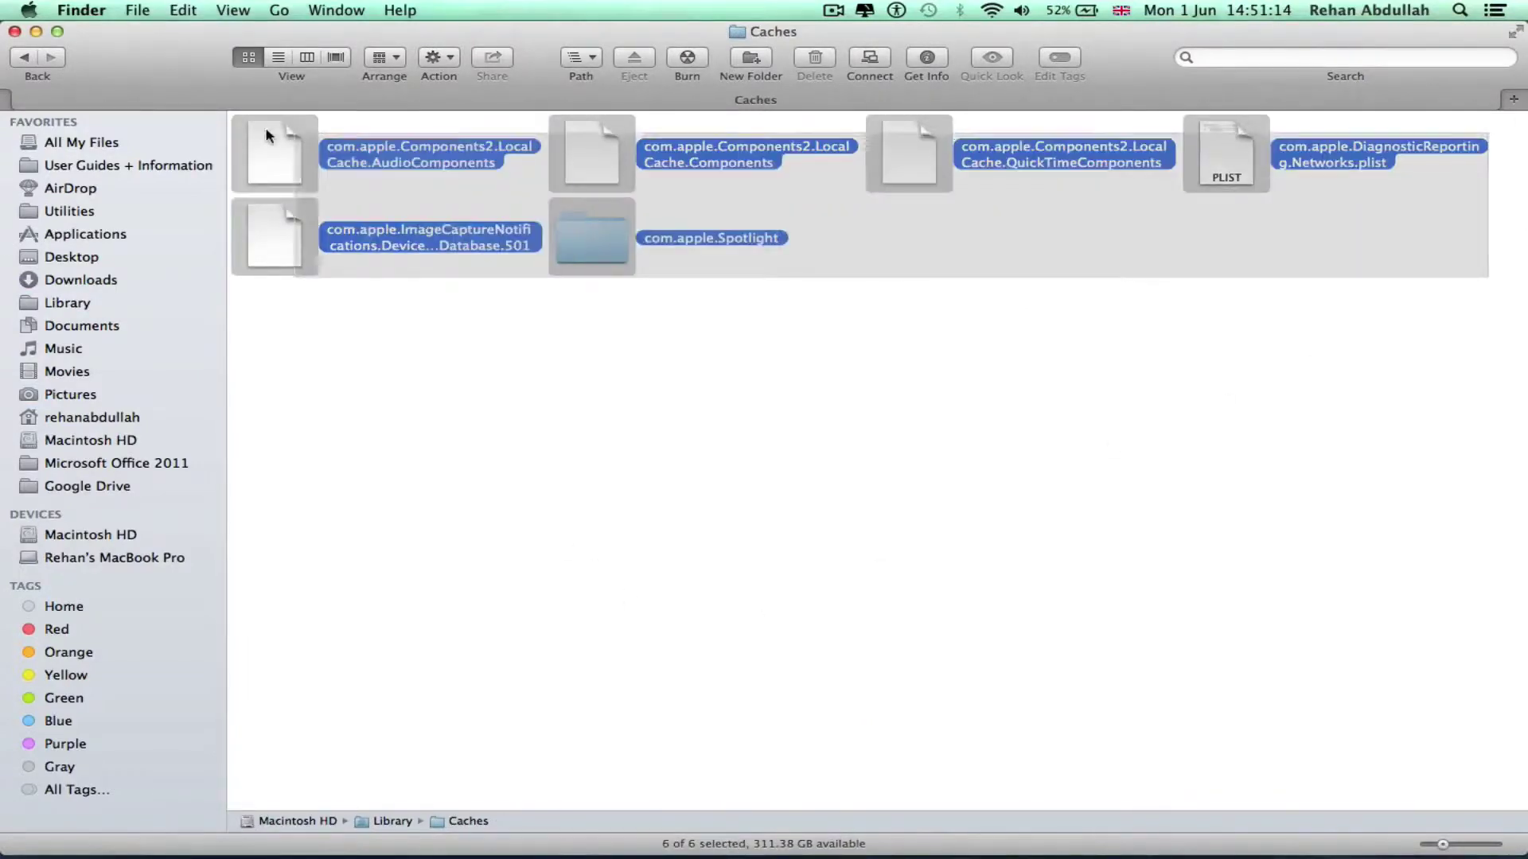
pyautogui.rightClick(250, 138)
pyautogui.click(323, 194)
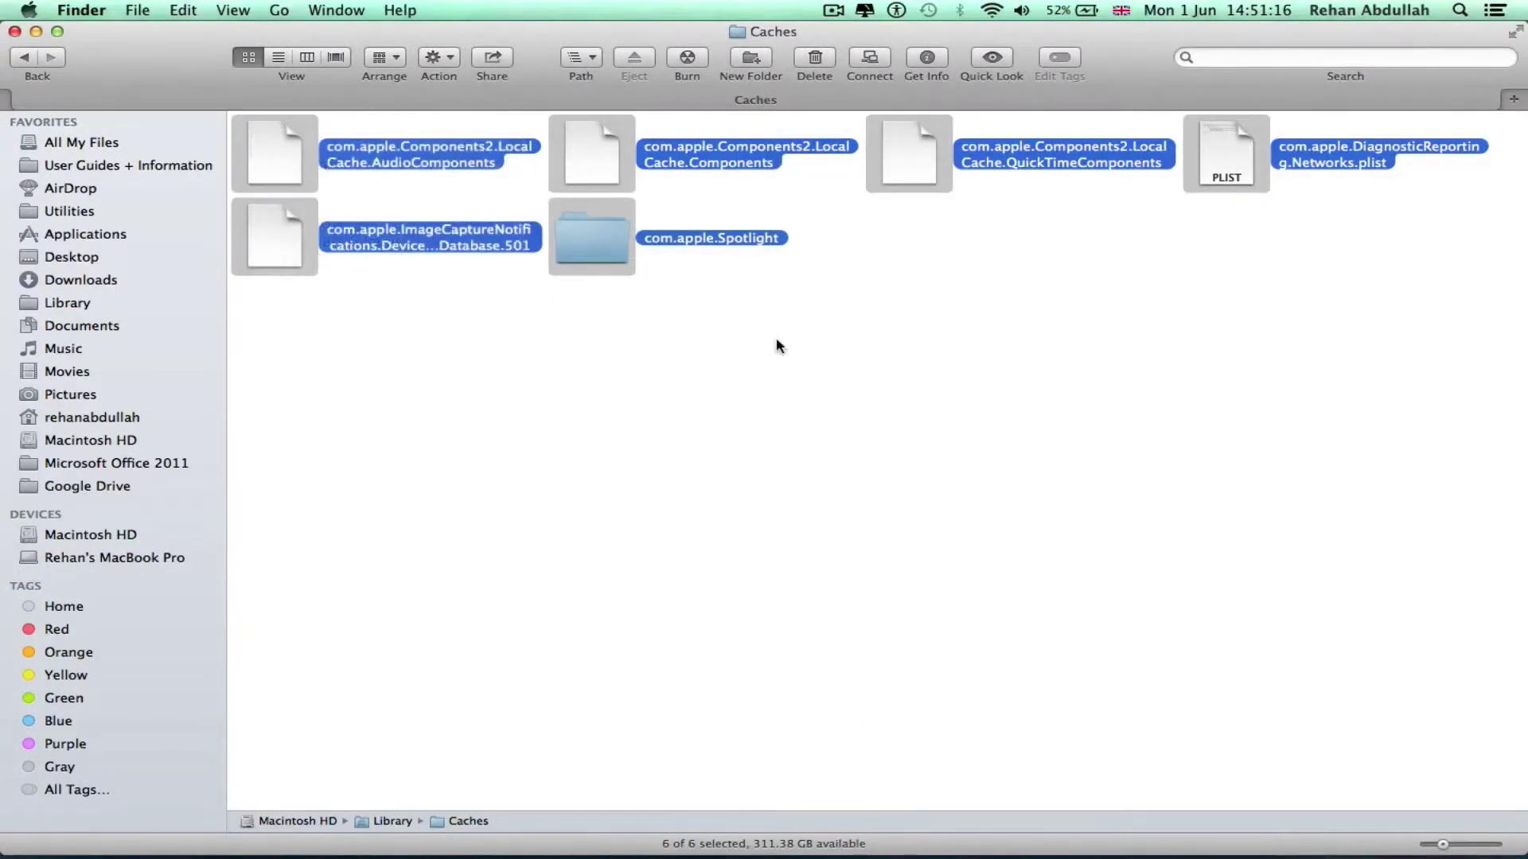
pyautogui.write('****')
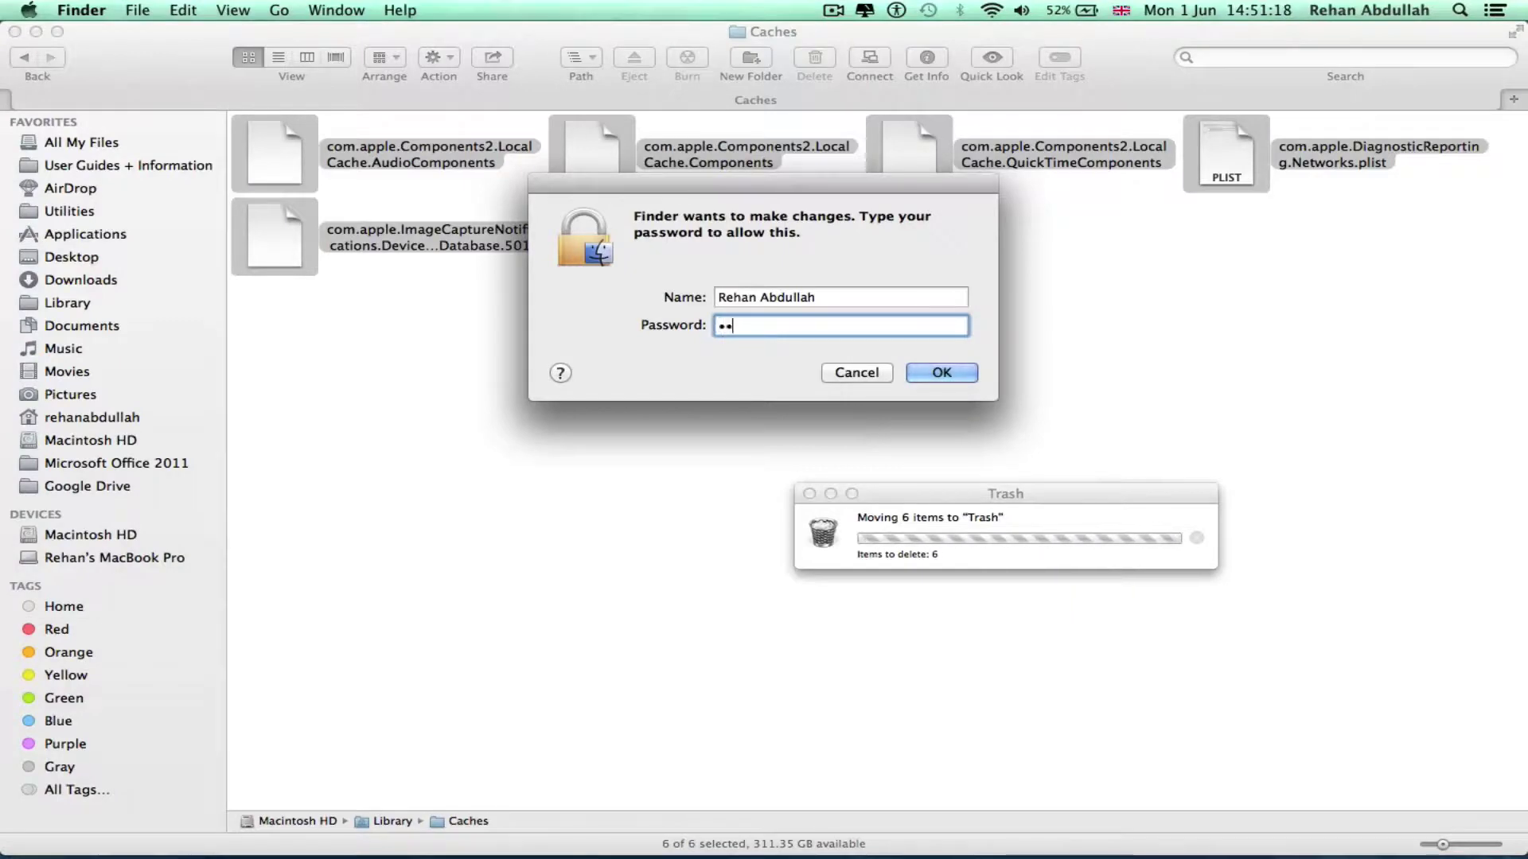
pyautogui.press('Return')
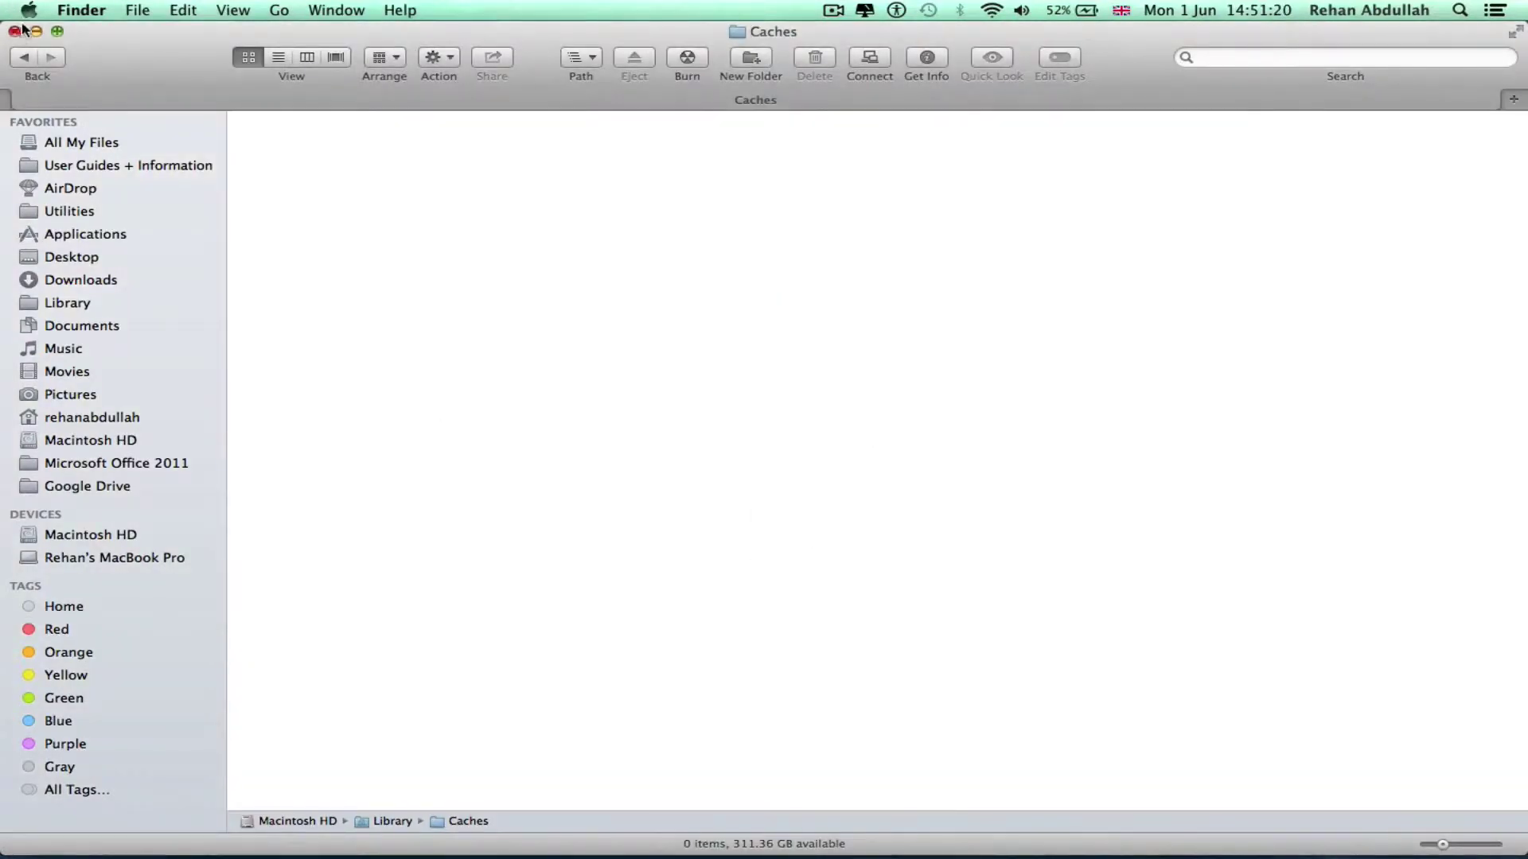
# Close the Finder window and permanently empty the Trash from the Dock
pyautogui.press('super+w')
pyautogui.rightClick(1426, 842)
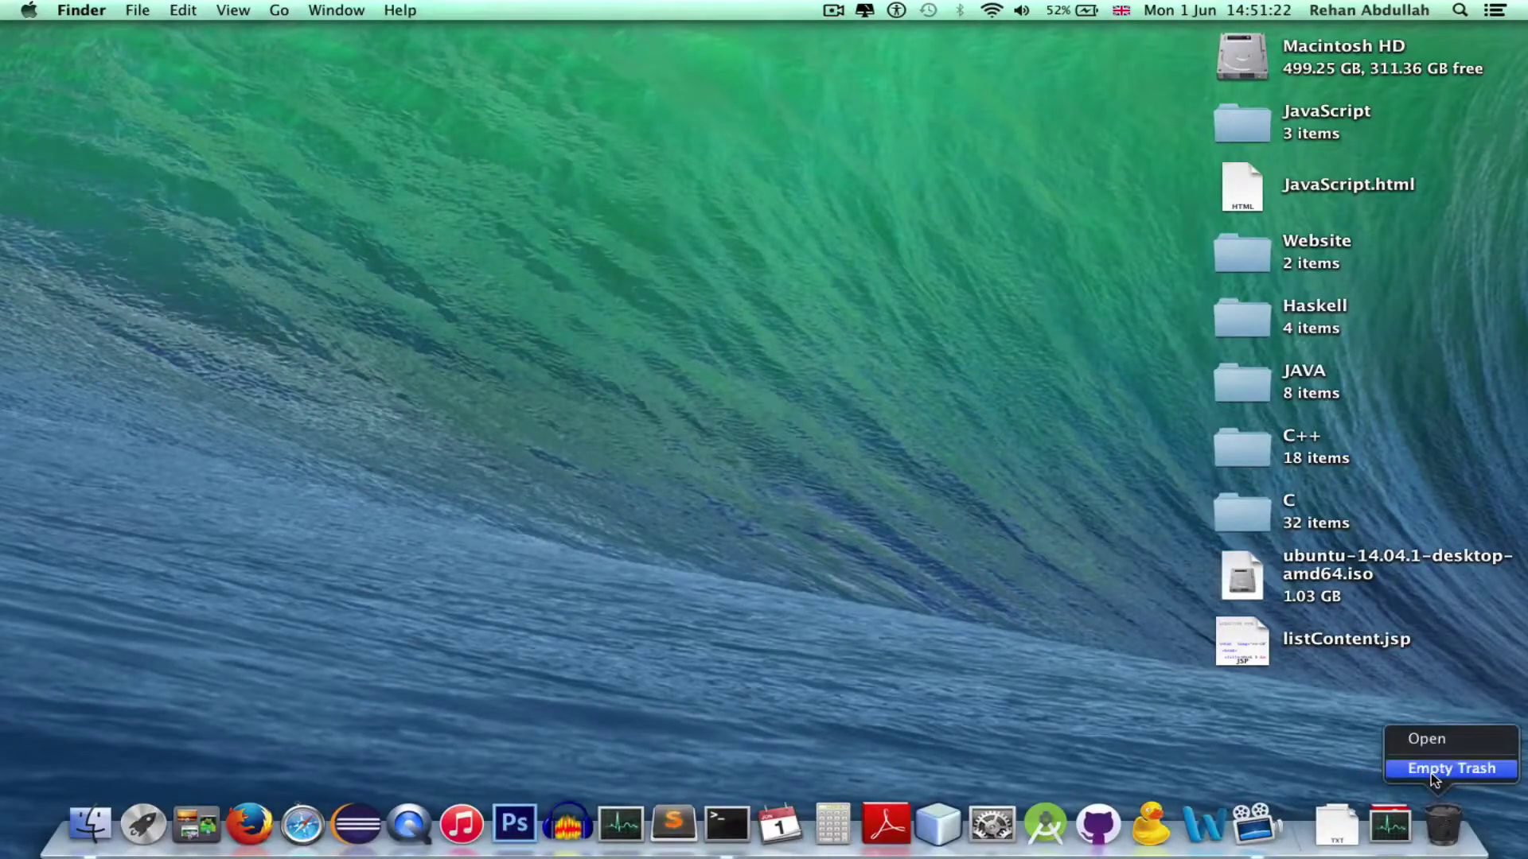
pyautogui.click(1424, 764)
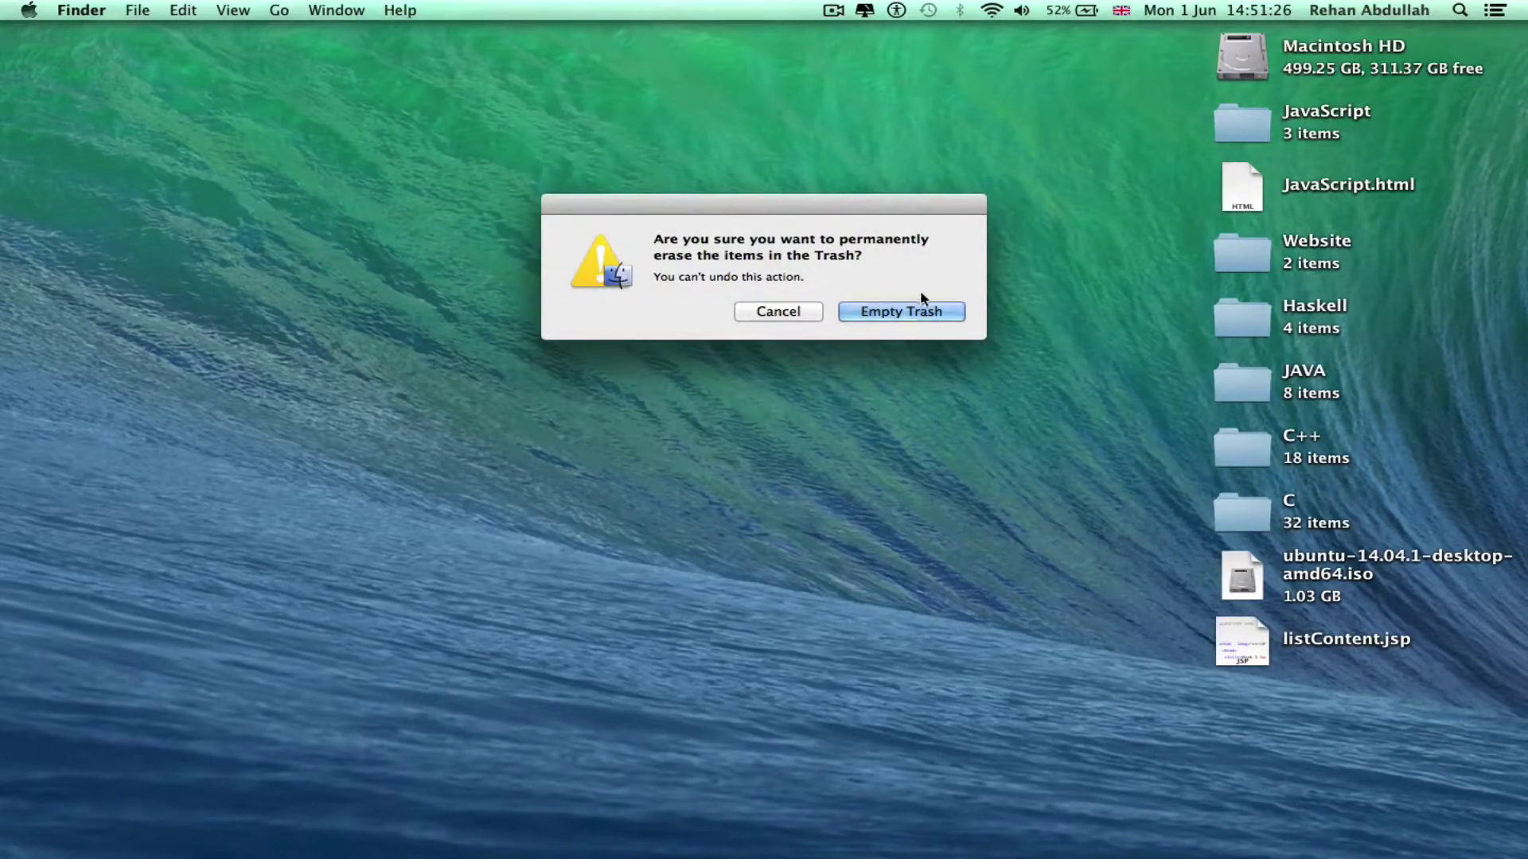
pyautogui.click(921, 310)
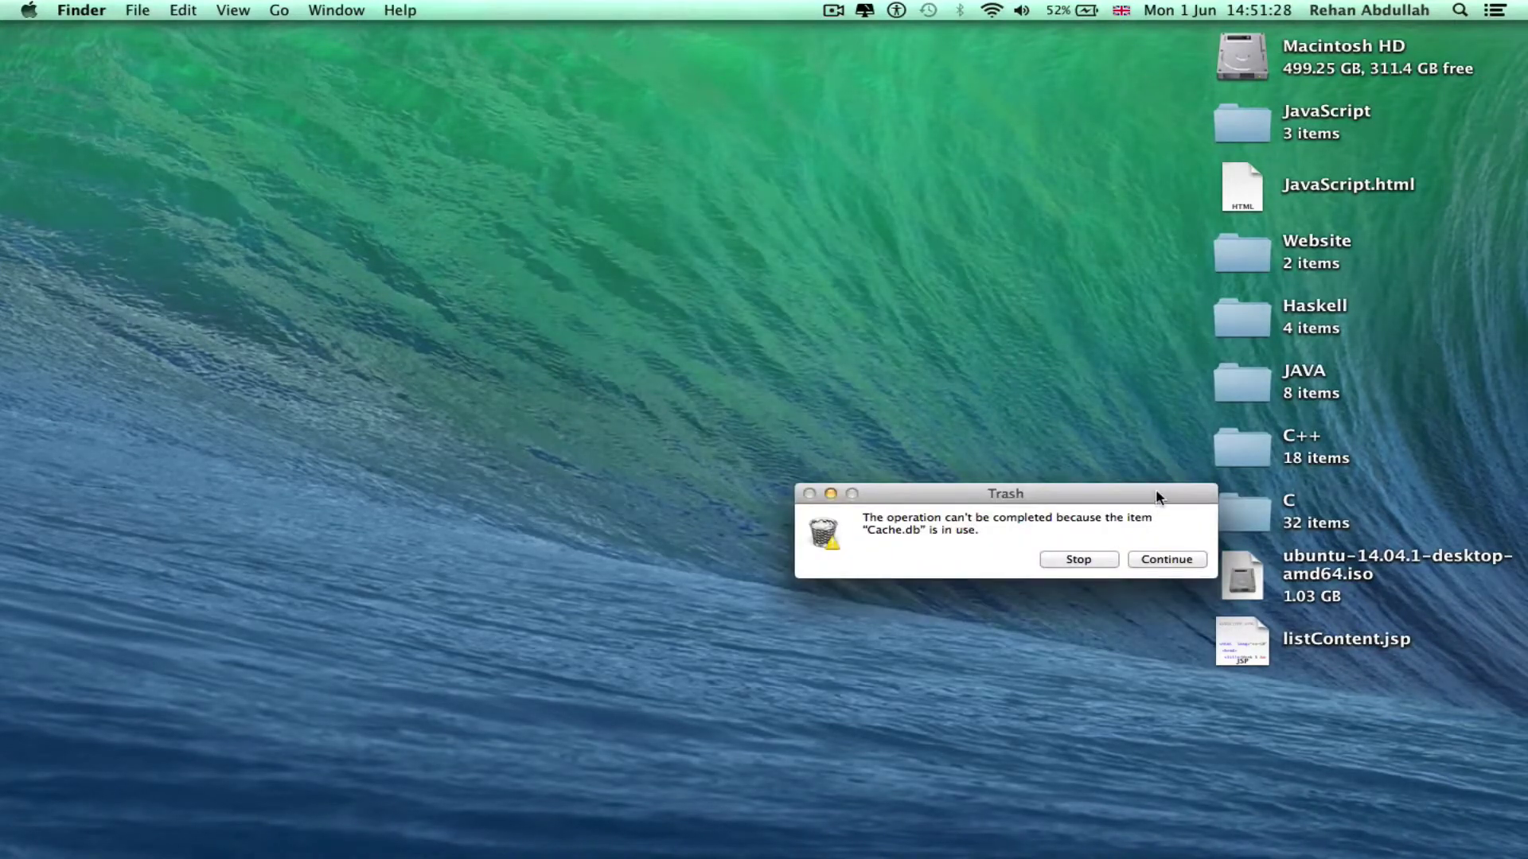
# Skip every in-use cache file reported by the Trash error dialog, including Cache.db
pyautogui.moveTo(1156, 495); pyautogui.dragTo(910, 450)
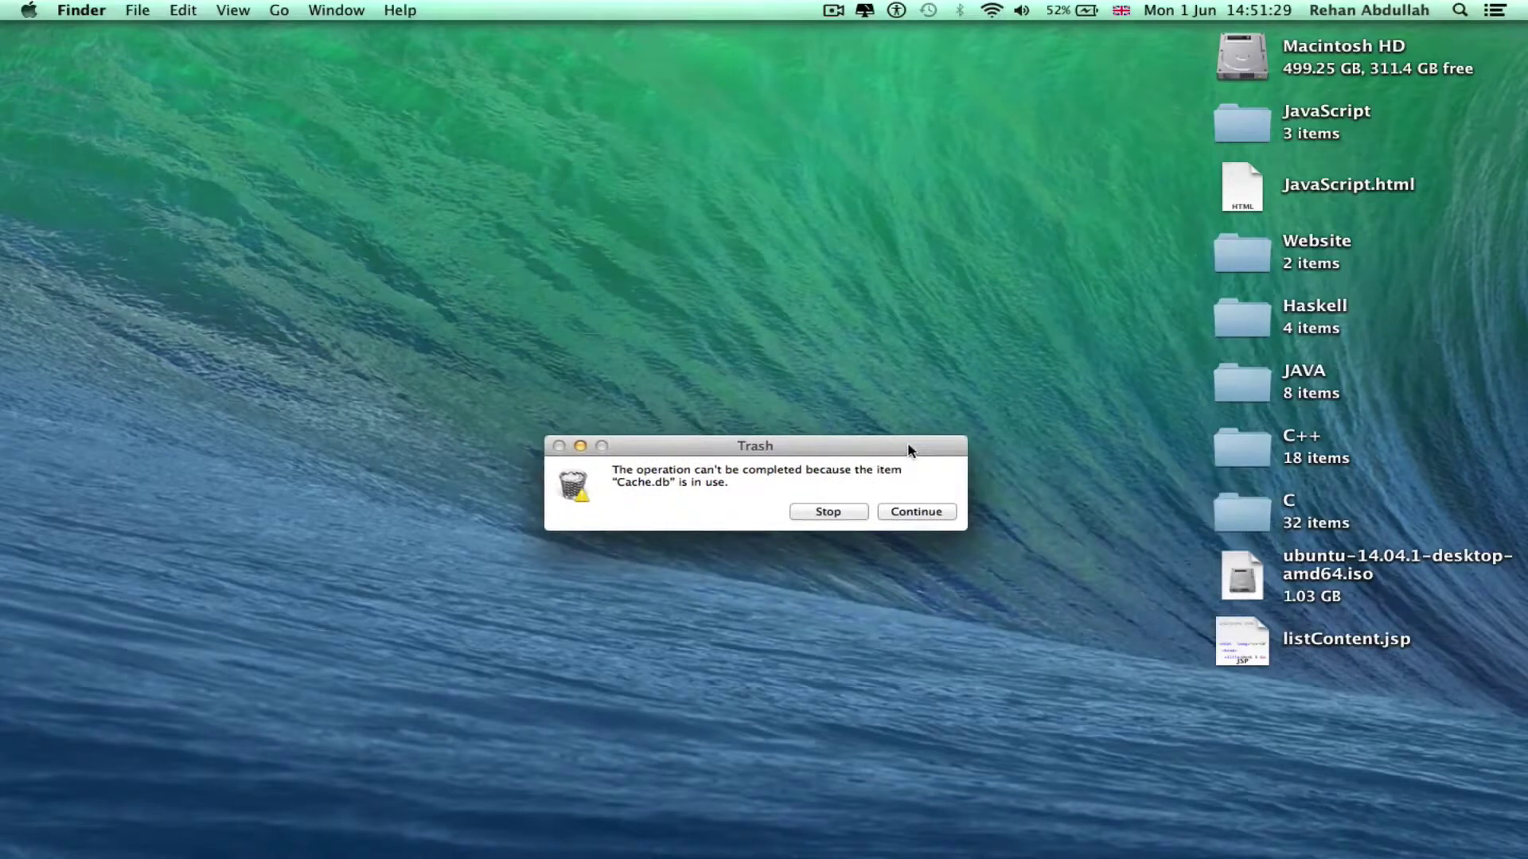
pyautogui.click(929, 517)
pyautogui.click(930, 517)
pyautogui.click(930, 517)
pyautogui.click(929, 518)
pyautogui.click(929, 519)
pyautogui.click(927, 518)
pyautogui.click(929, 513)
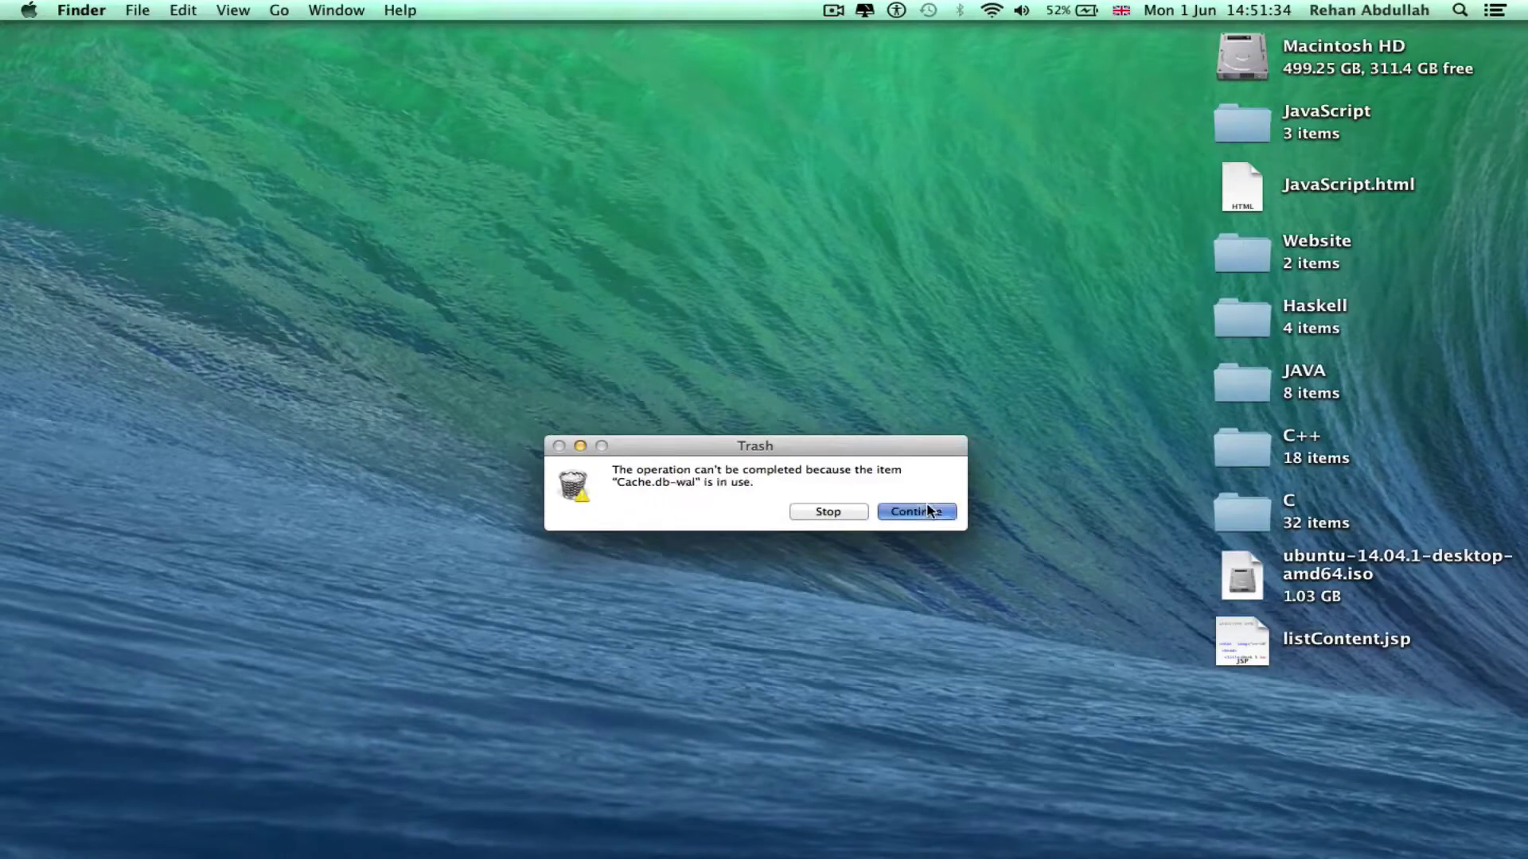
pyautogui.click(928, 511)
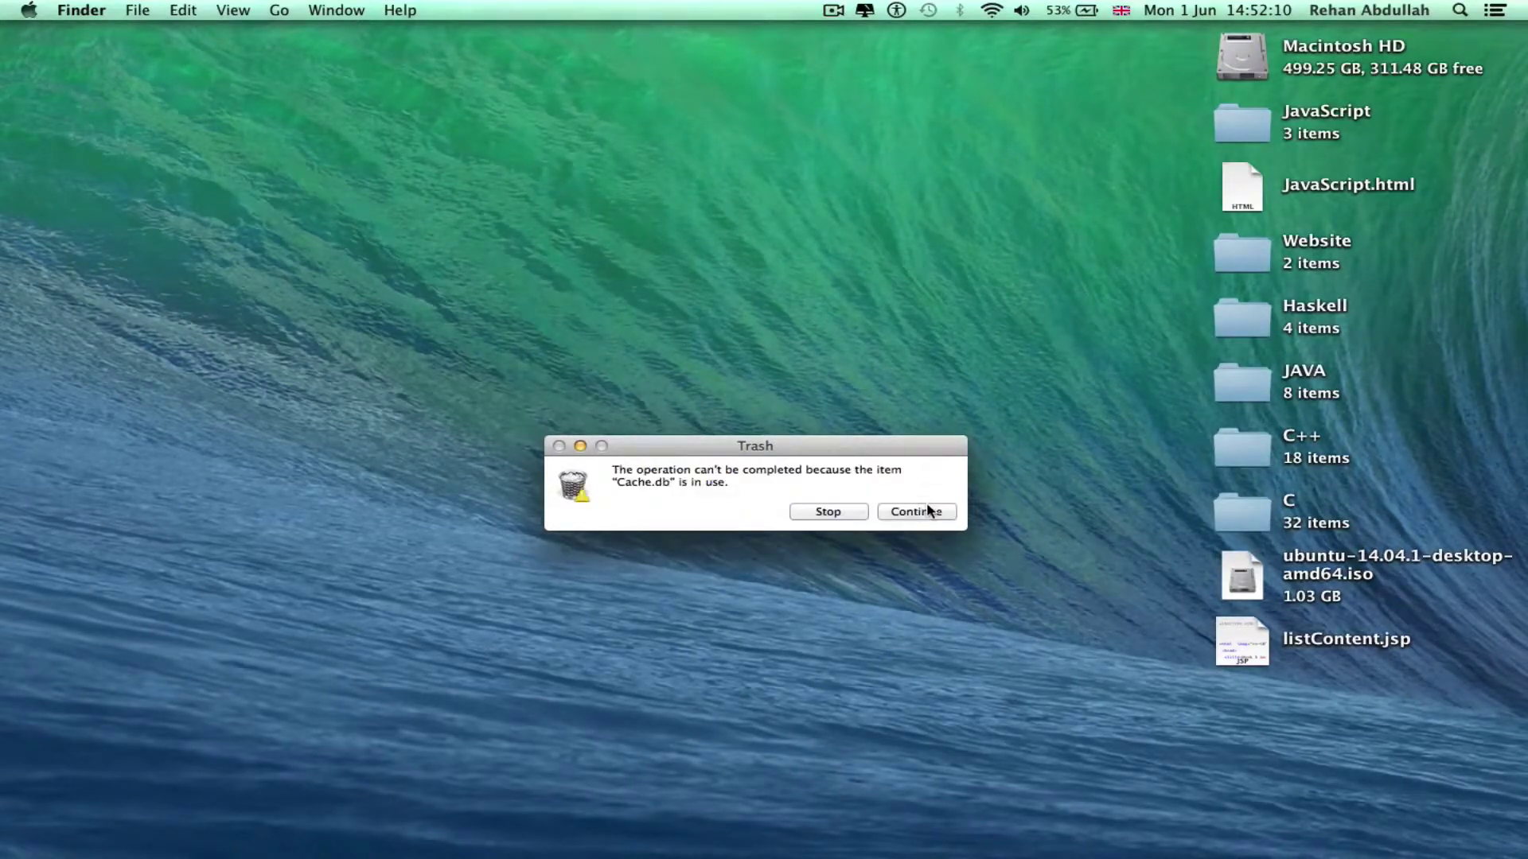
pyautogui.click(928, 511)
pyautogui.click(928, 510)
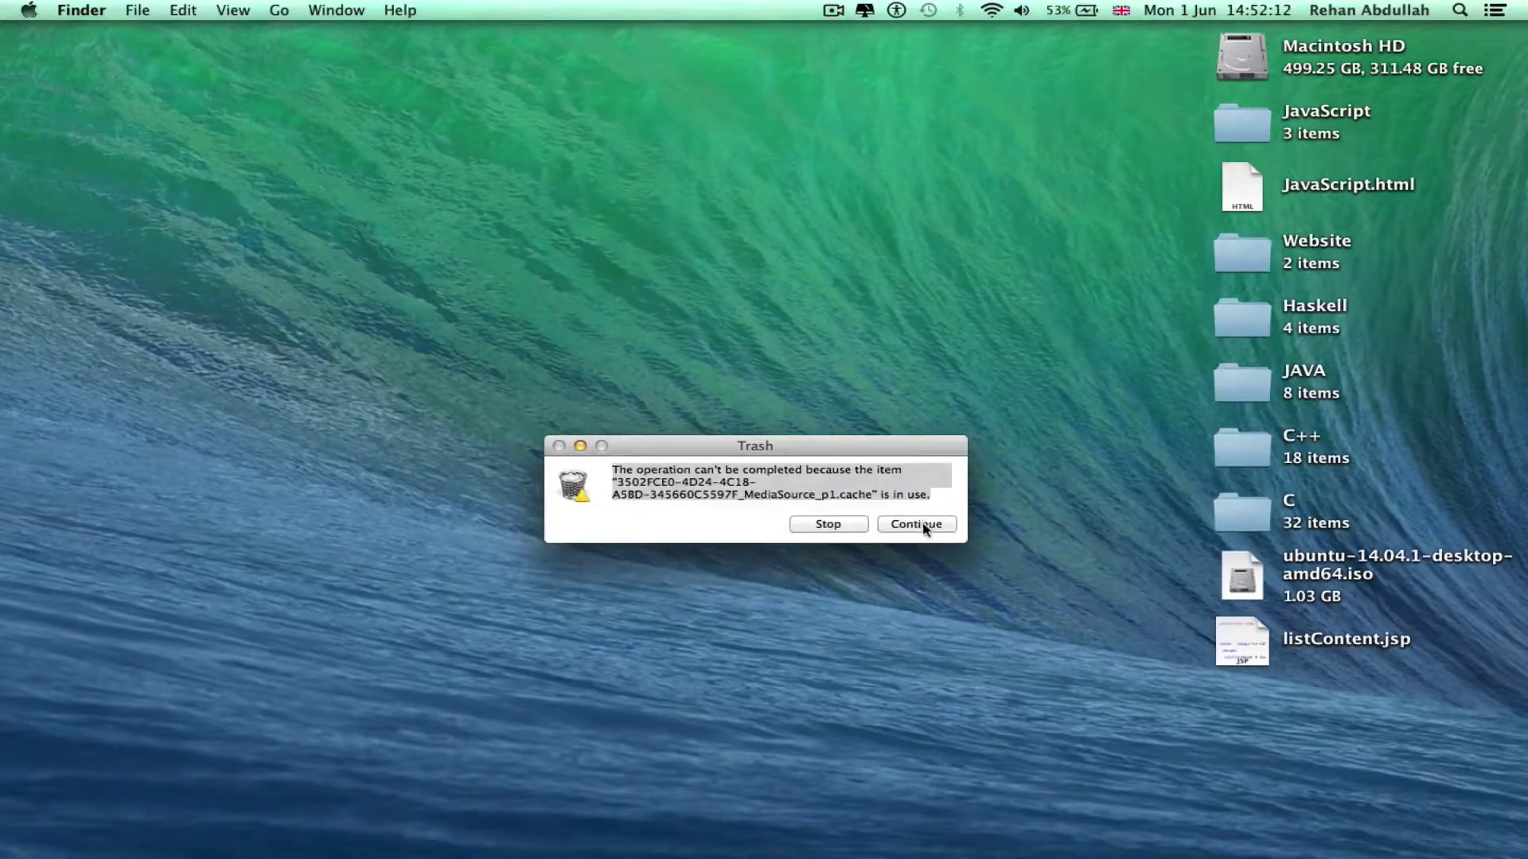
pyautogui.click(925, 526)
pyautogui.click(926, 526)
pyautogui.click(925, 526)
pyautogui.click(926, 526)
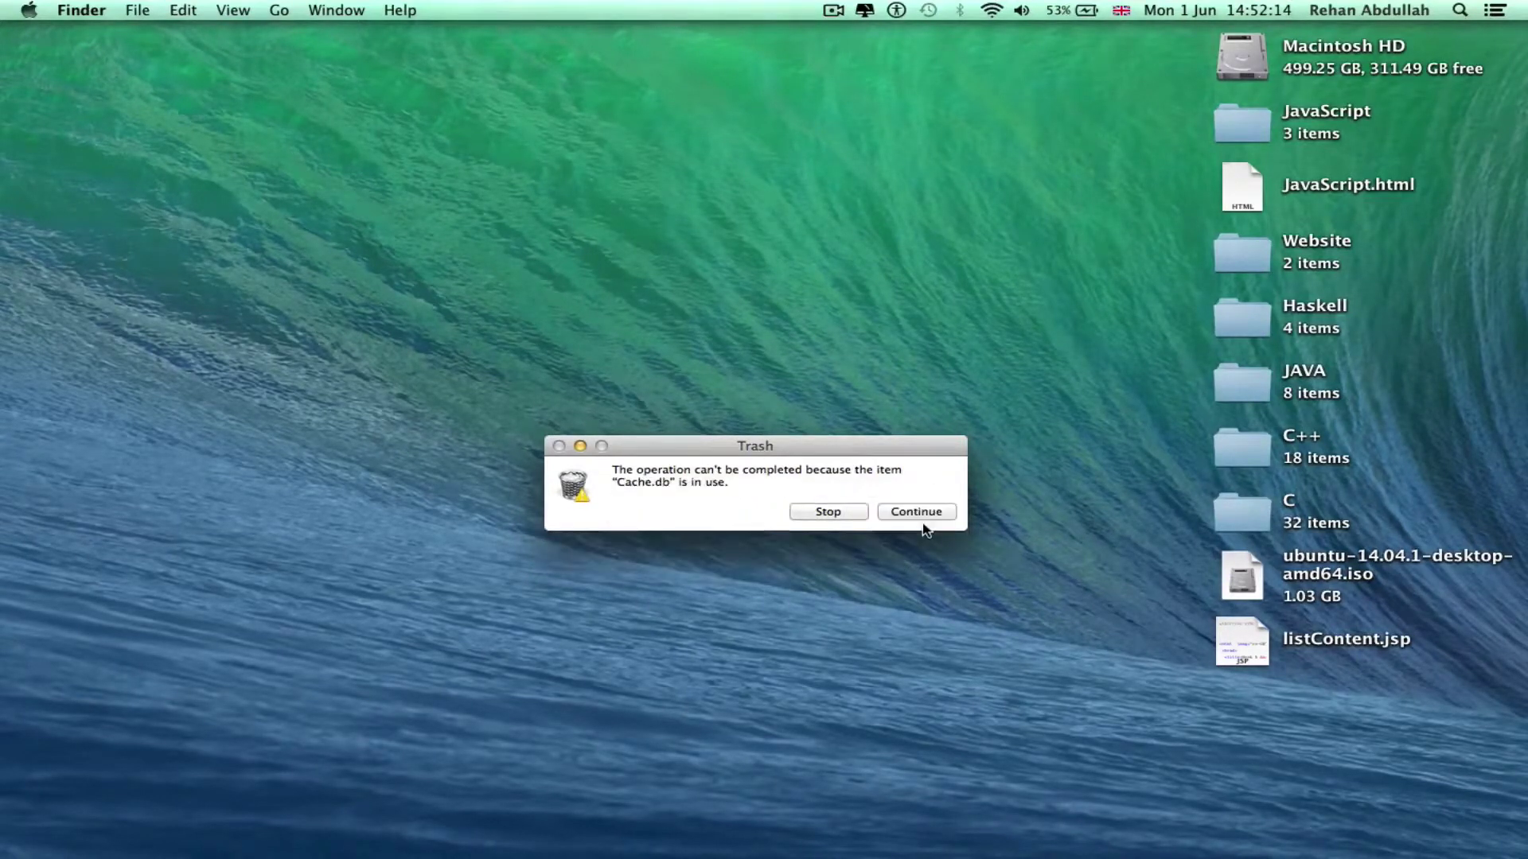
pyautogui.click(924, 511)
# Dismiss the final Trash error, start Secure Empty Trash, and launch System Preferences from the Dock
pyautogui.click(924, 512)
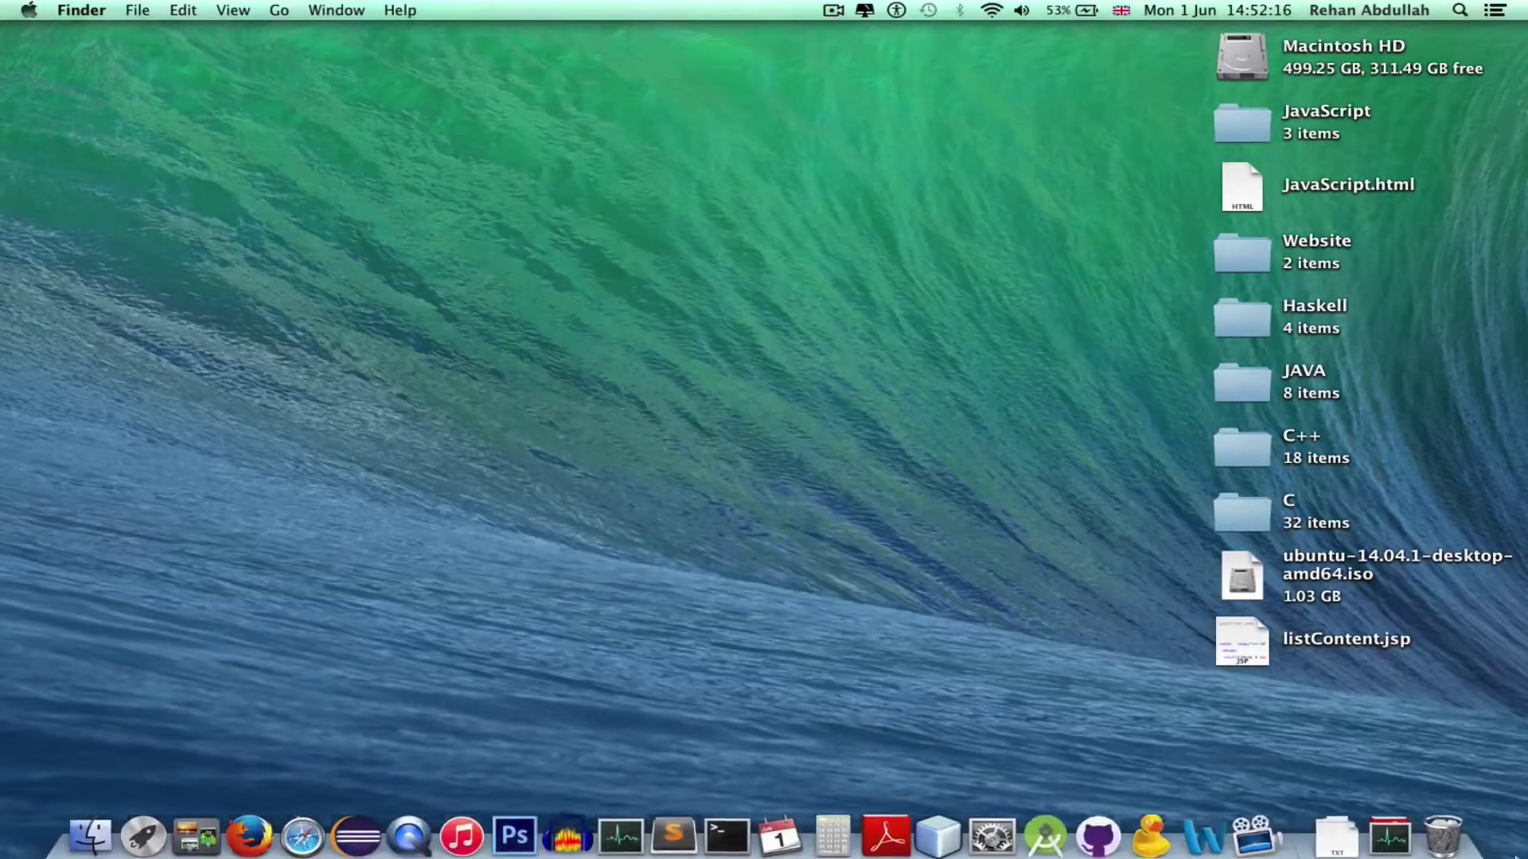
pyautogui.rightClick(1434, 852)
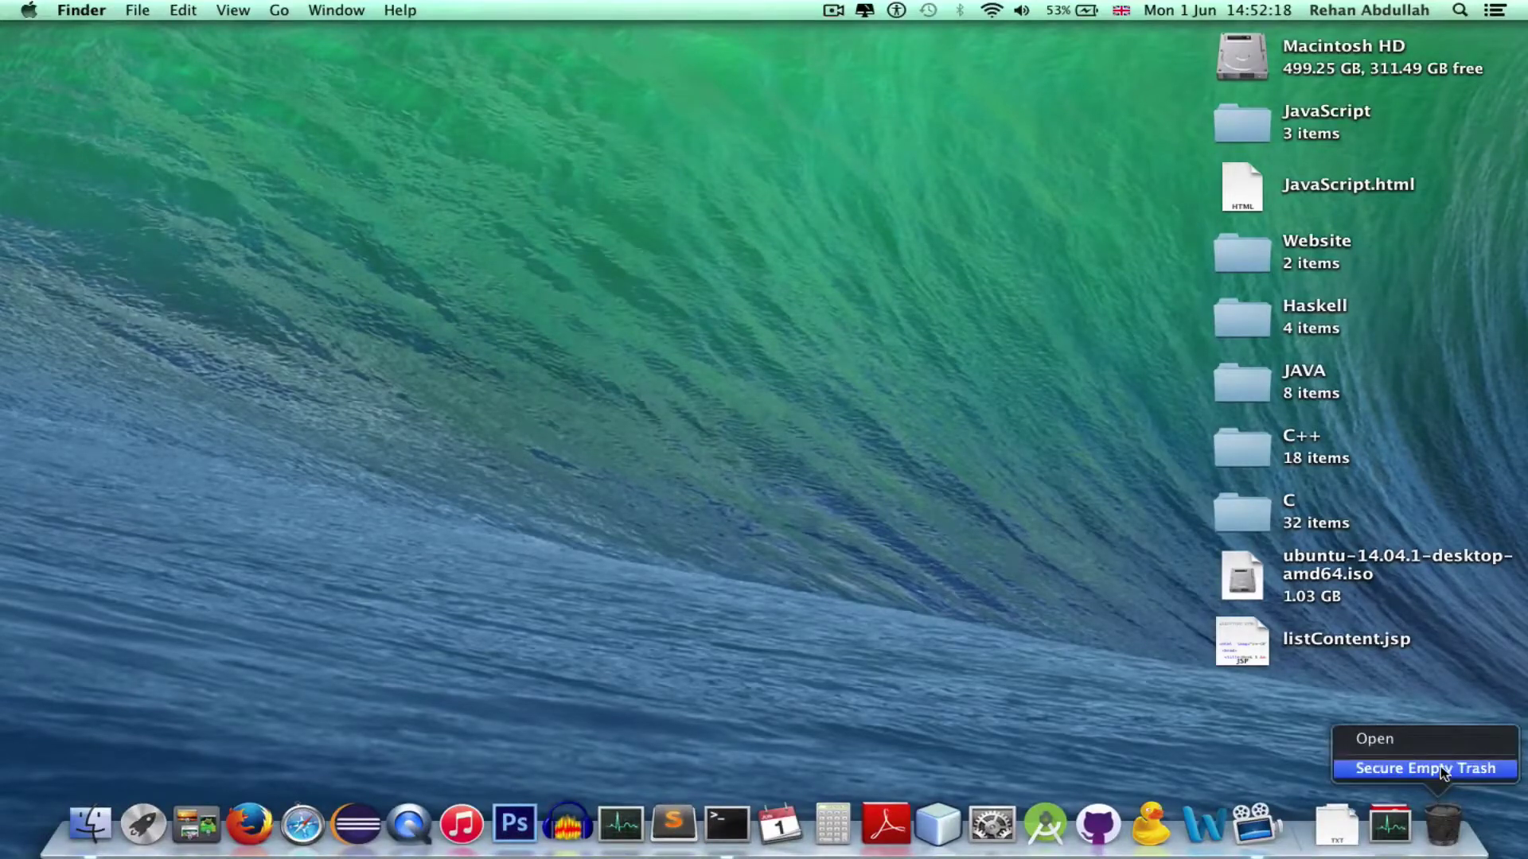
pyautogui.click(1441, 766)
pyautogui.press('Return')
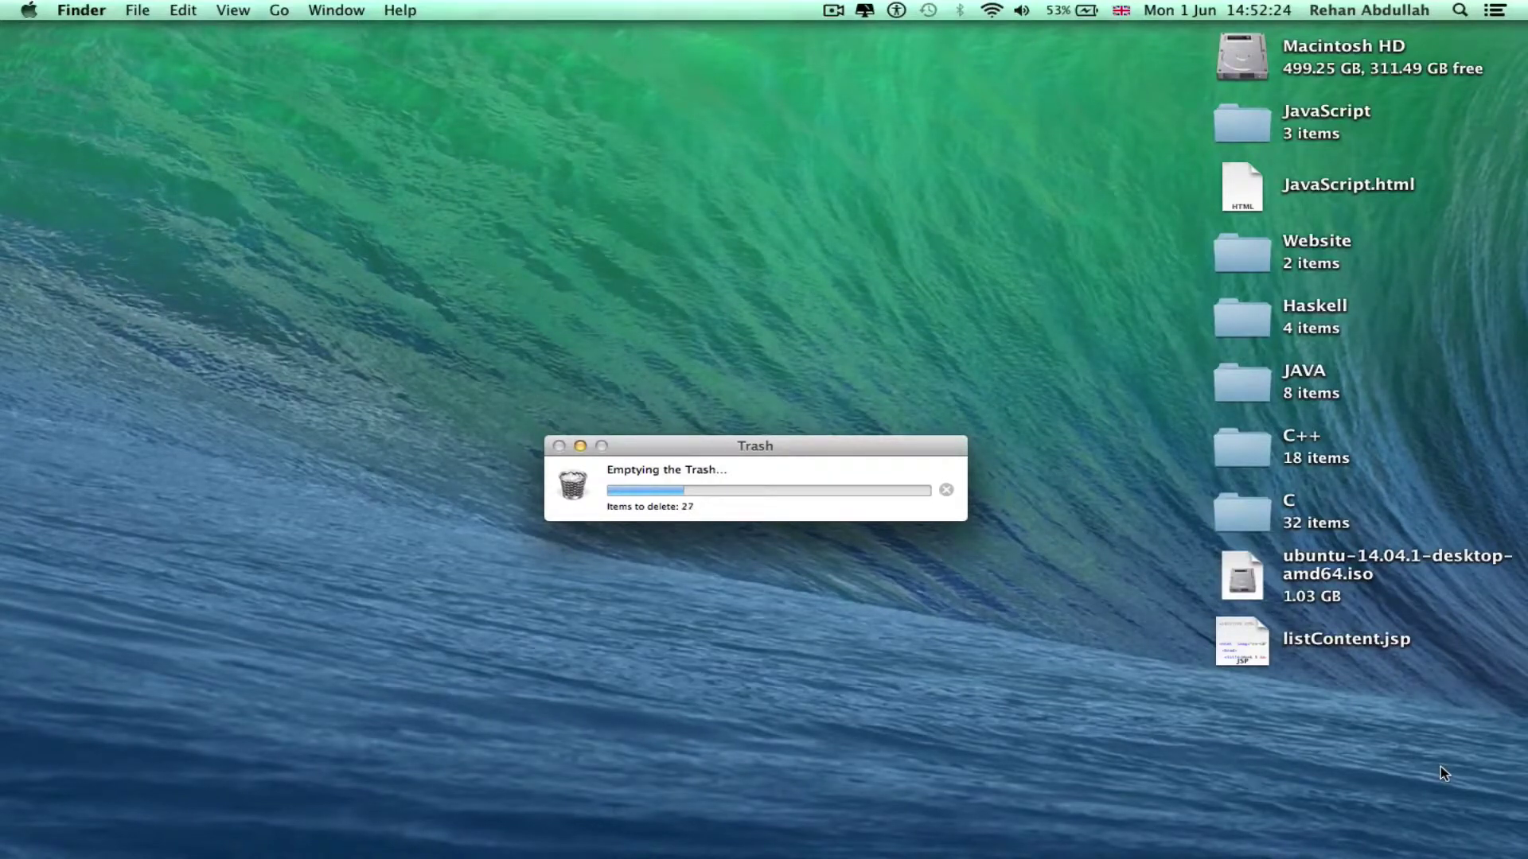
pyautogui.moveTo(1046, 856)
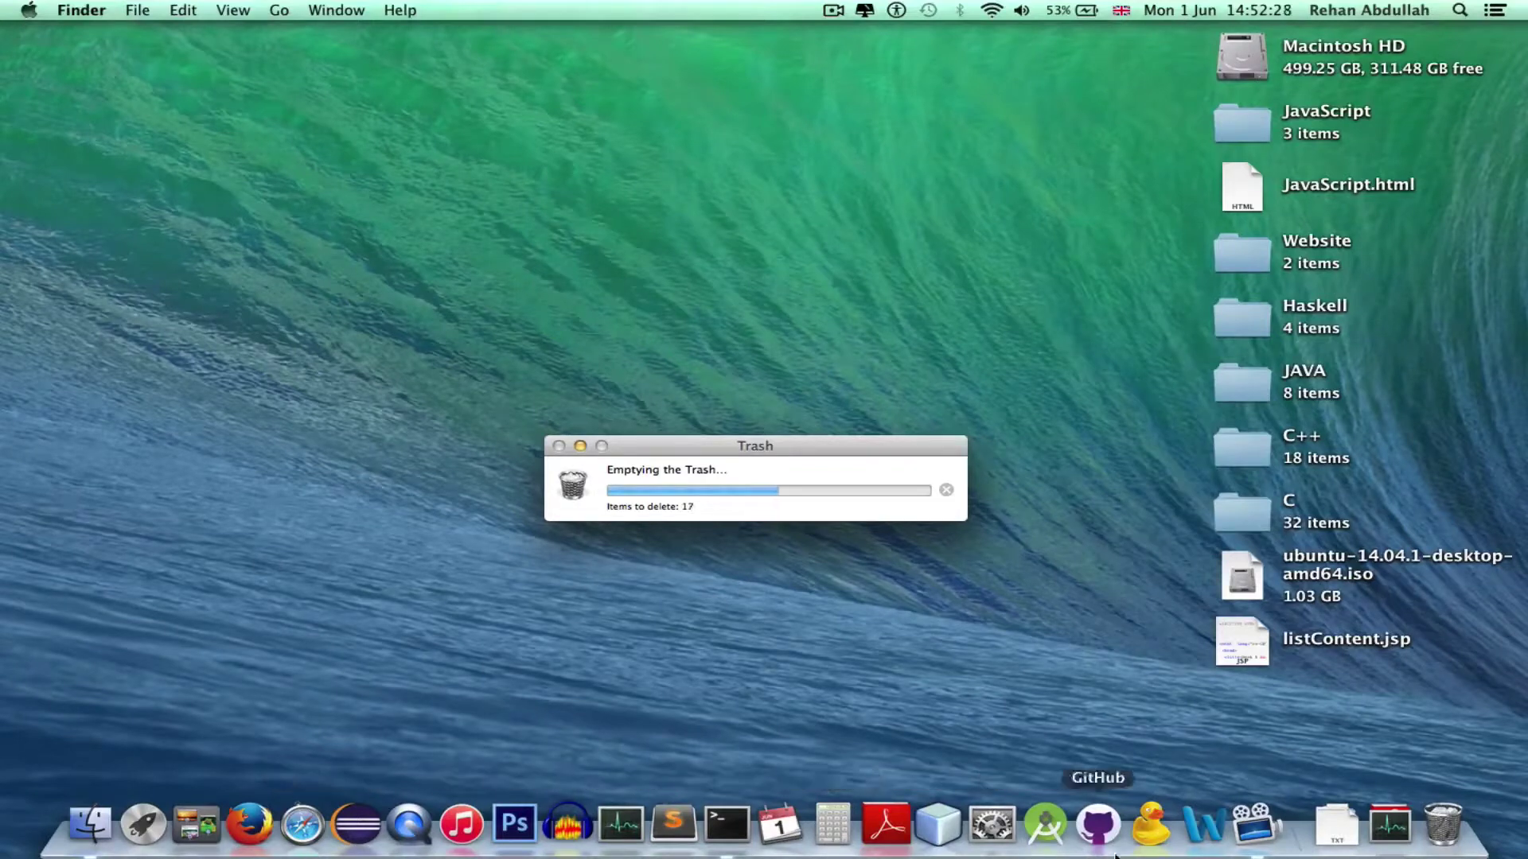
pyautogui.click(991, 825)
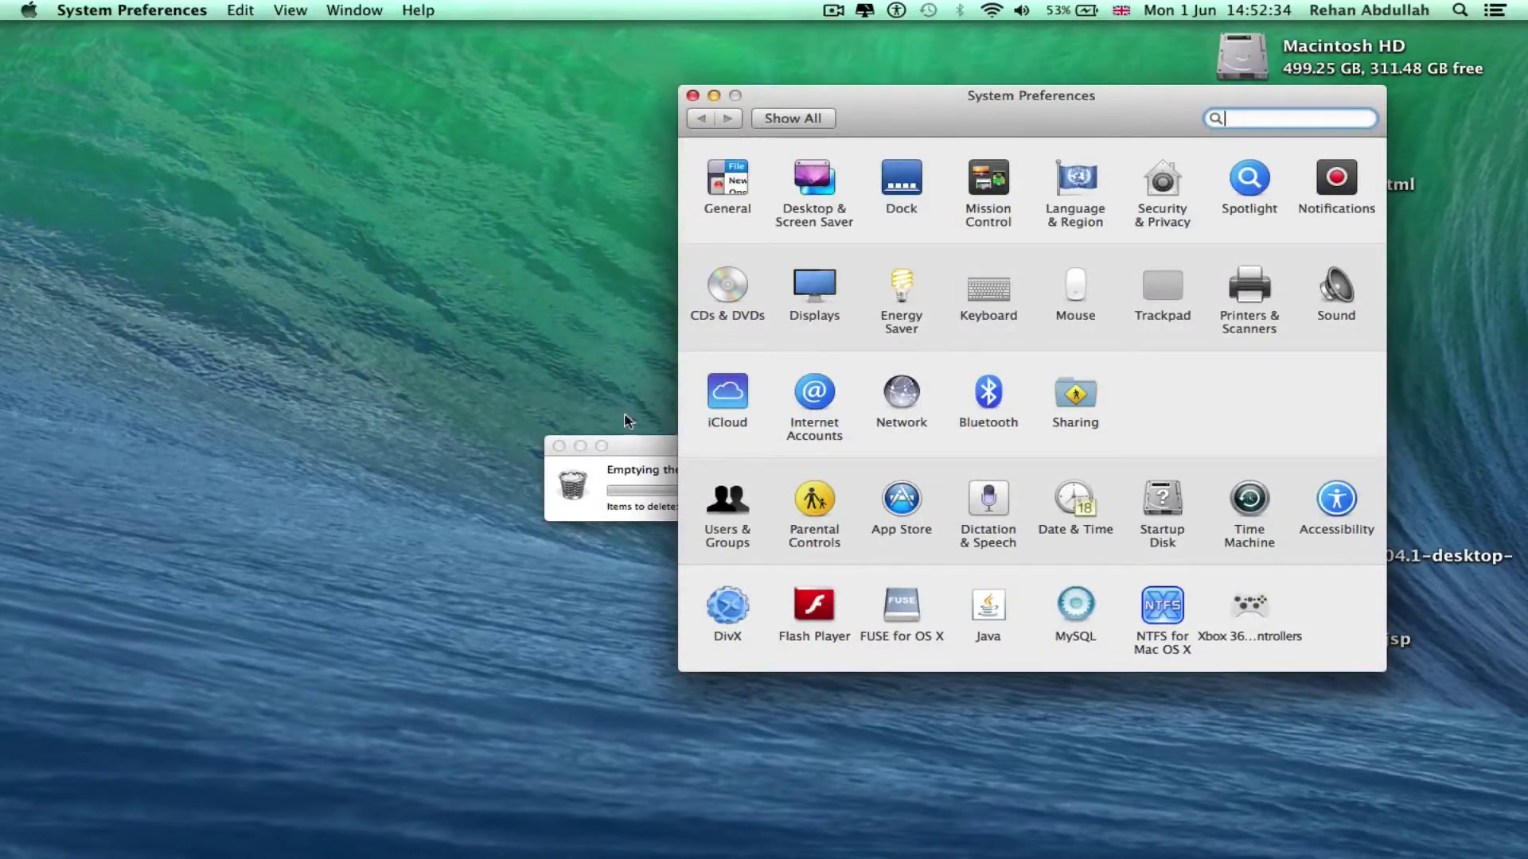
pyautogui.click(626, 448)
pyautogui.moveTo(625, 447); pyautogui.dragTo(545, 721)
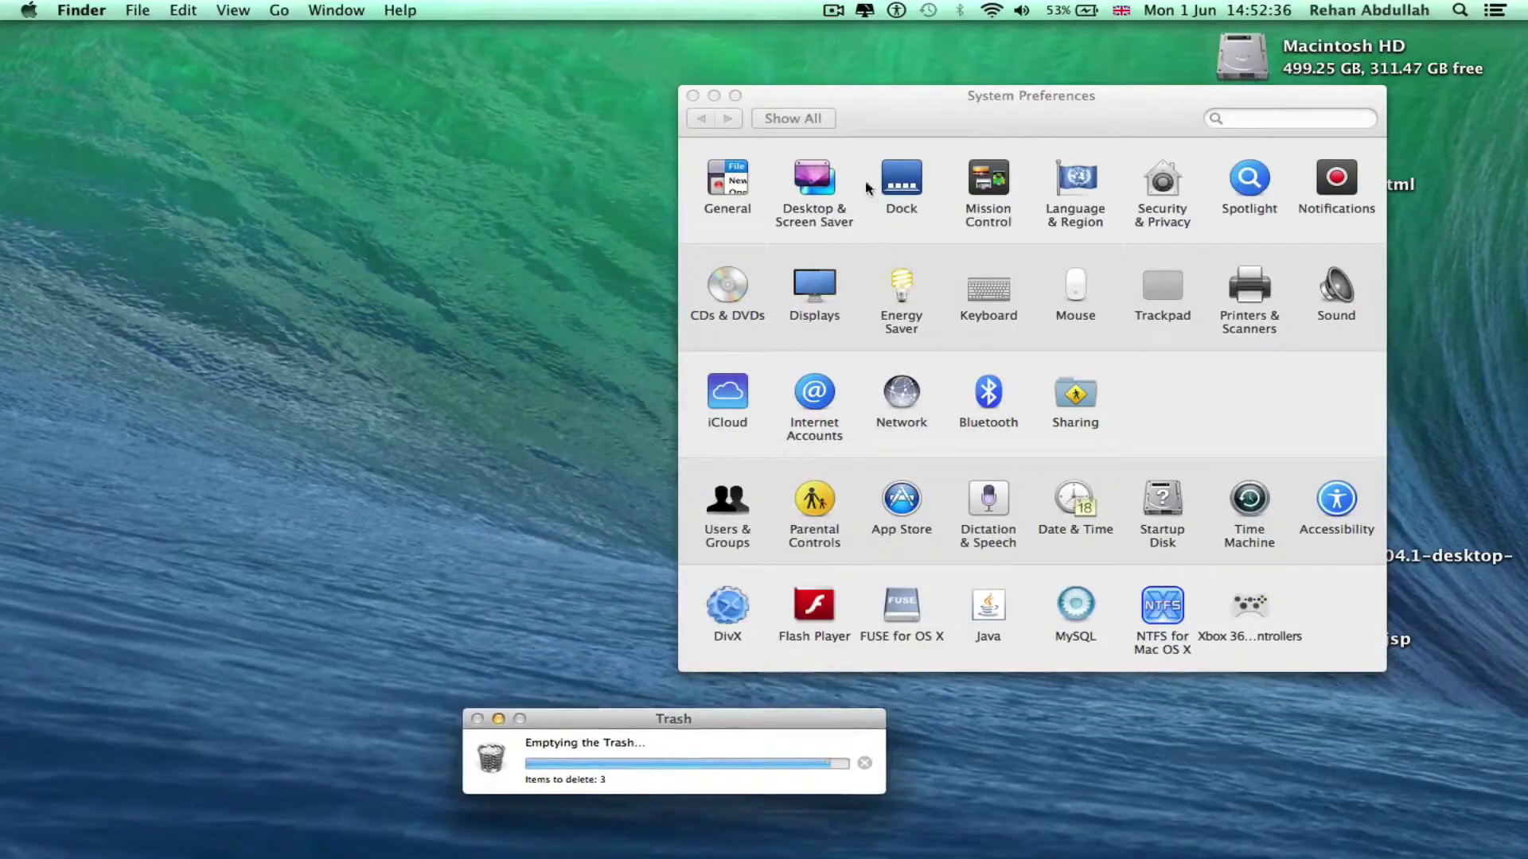
pyautogui.click(822, 182)
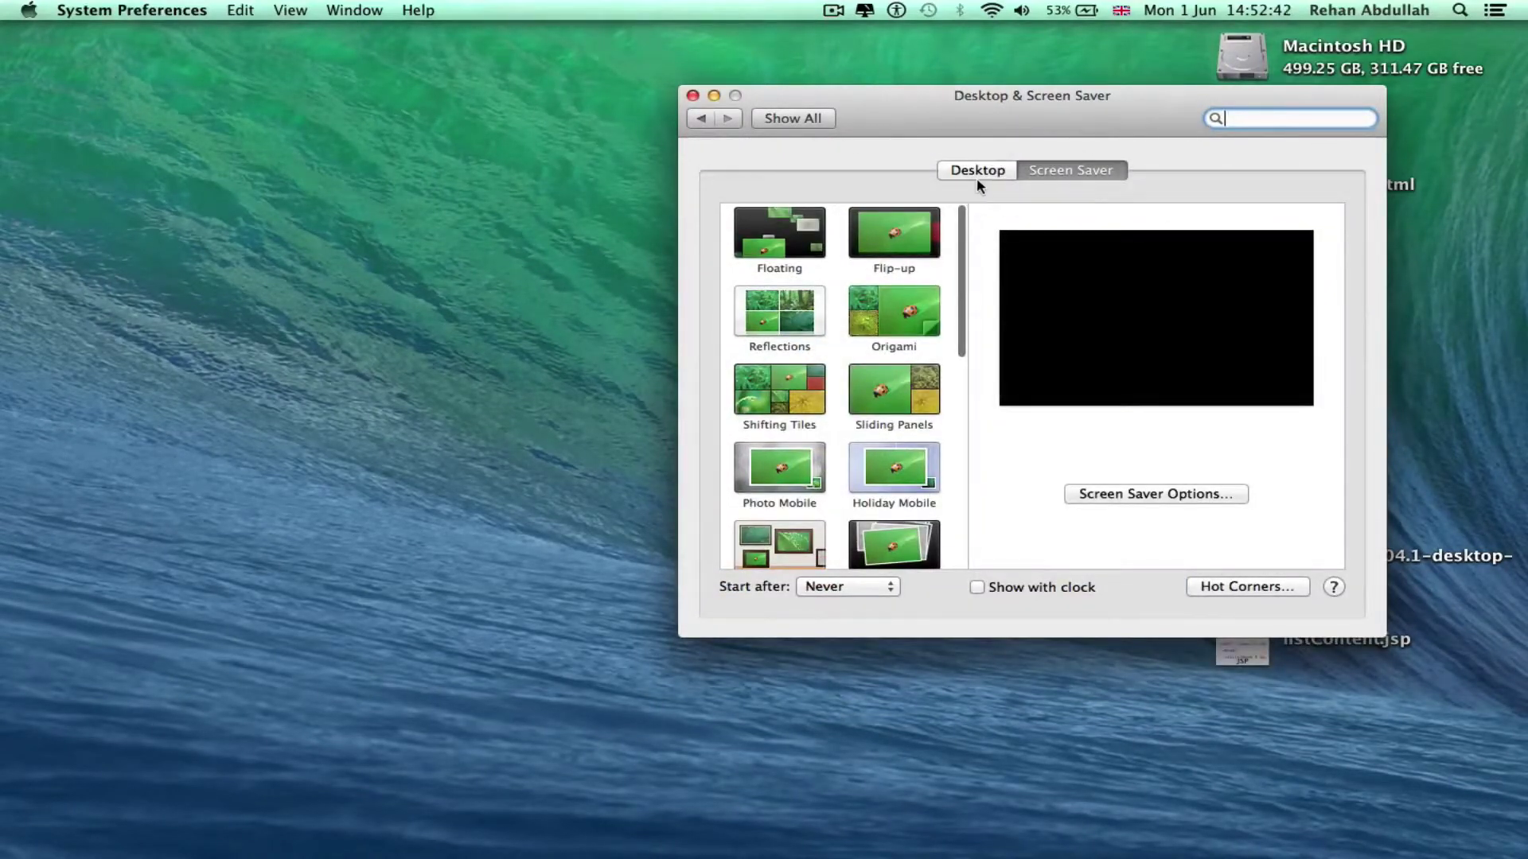
pyautogui.click(979, 177)
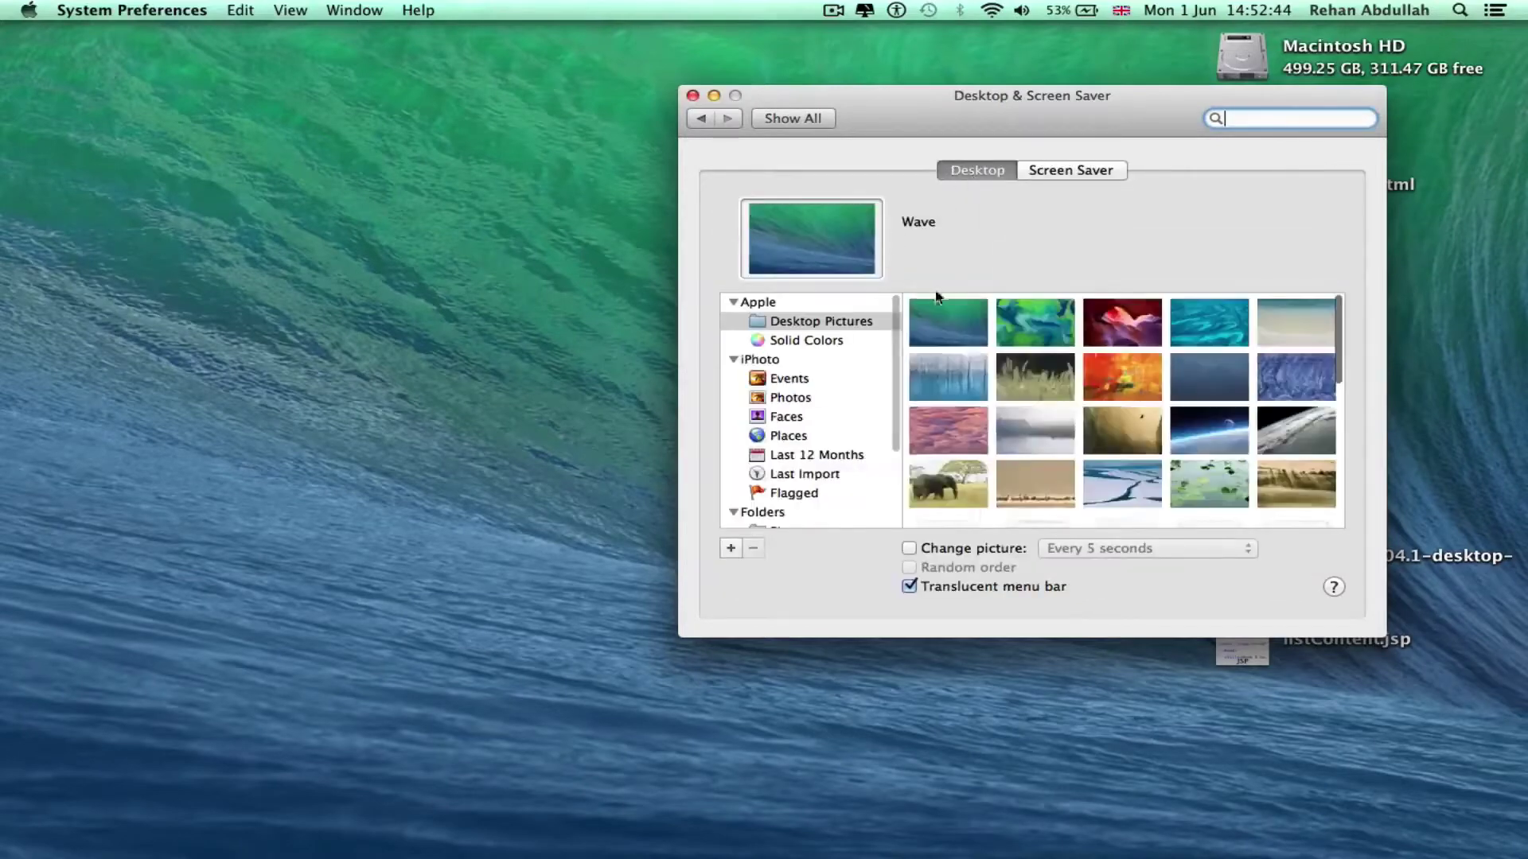
pyautogui.press('Right')
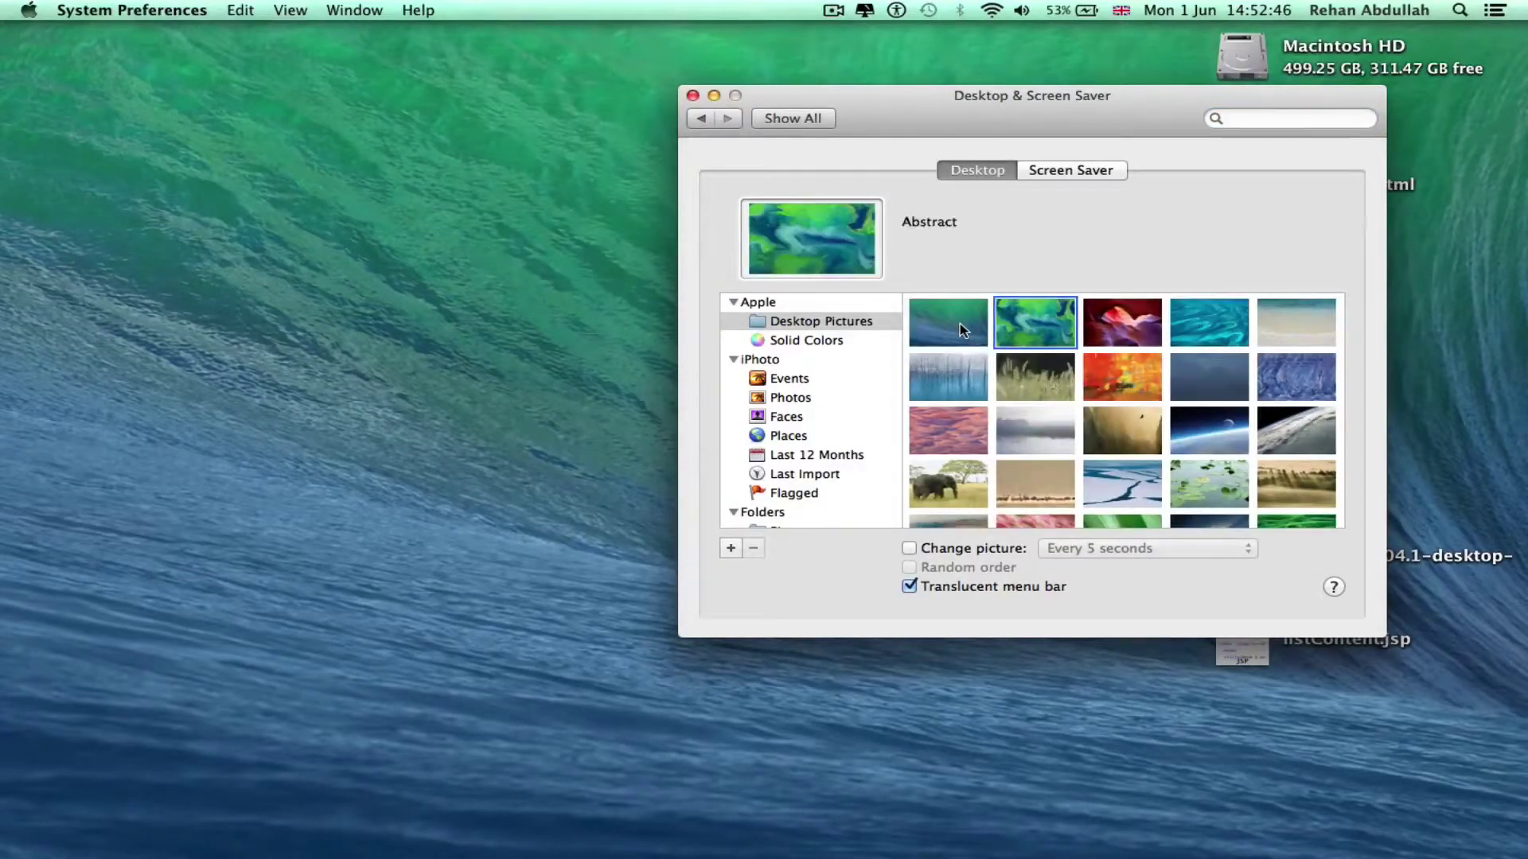
pyautogui.press('Right')
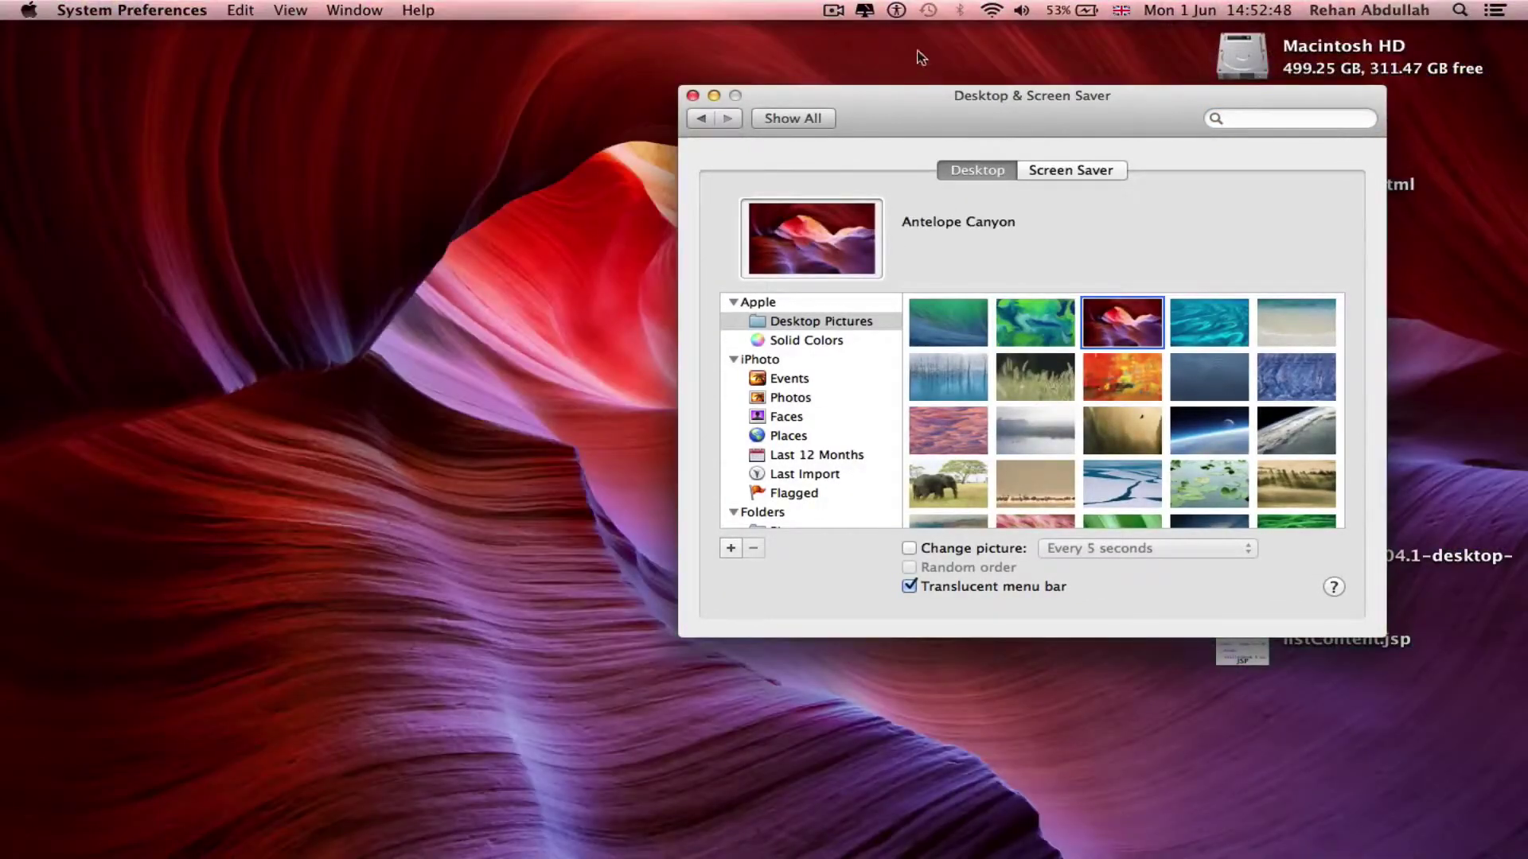
pyautogui.moveTo(916, 125); pyautogui.dragTo(390, 141)
pyautogui.click(675, 338)
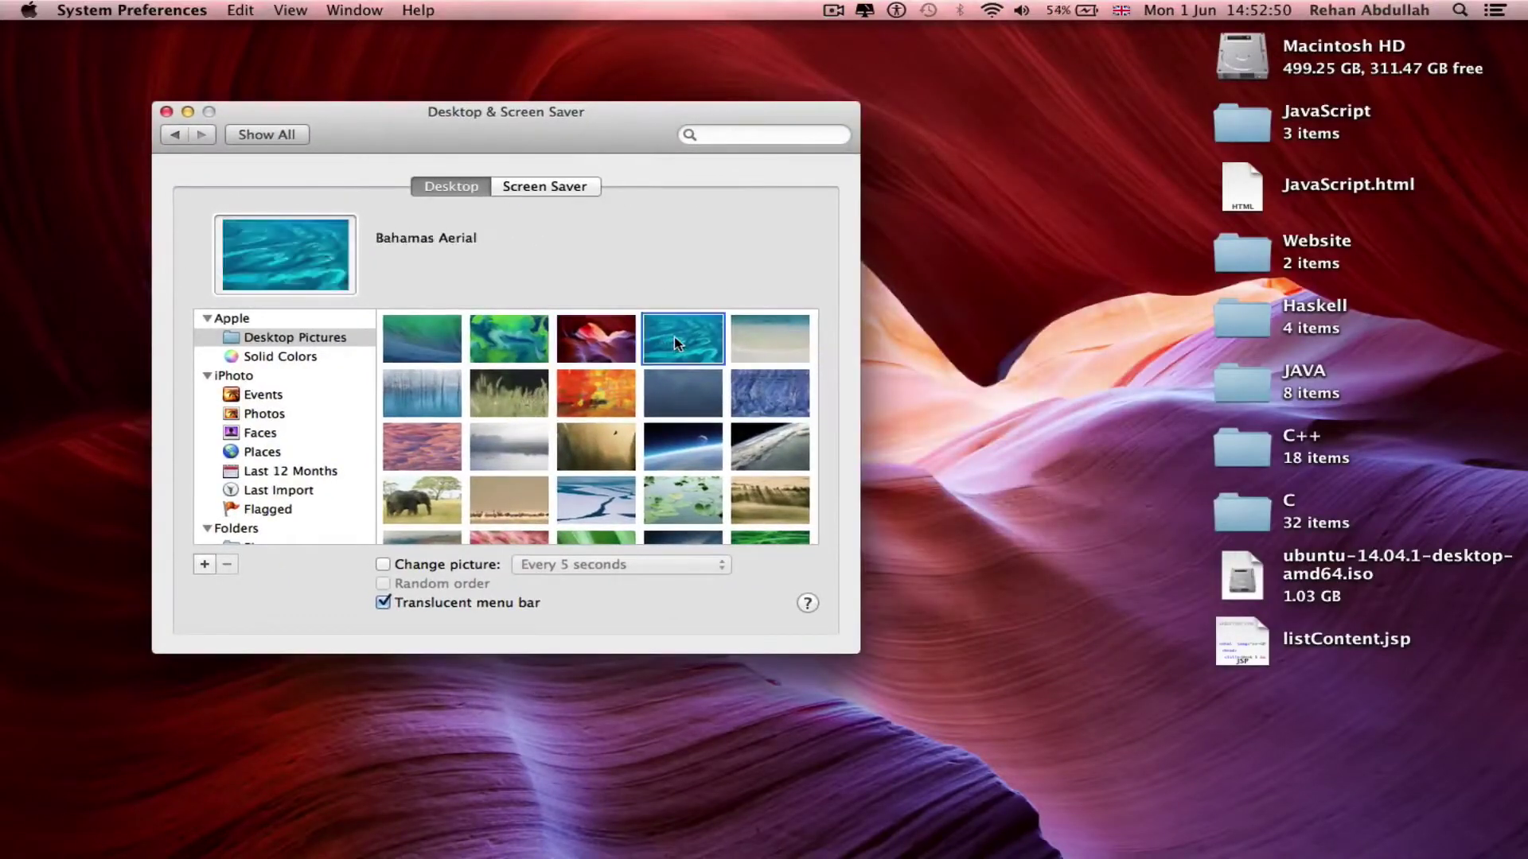
pyautogui.press('Right')
pyautogui.press('Down')
pyautogui.press('Up')
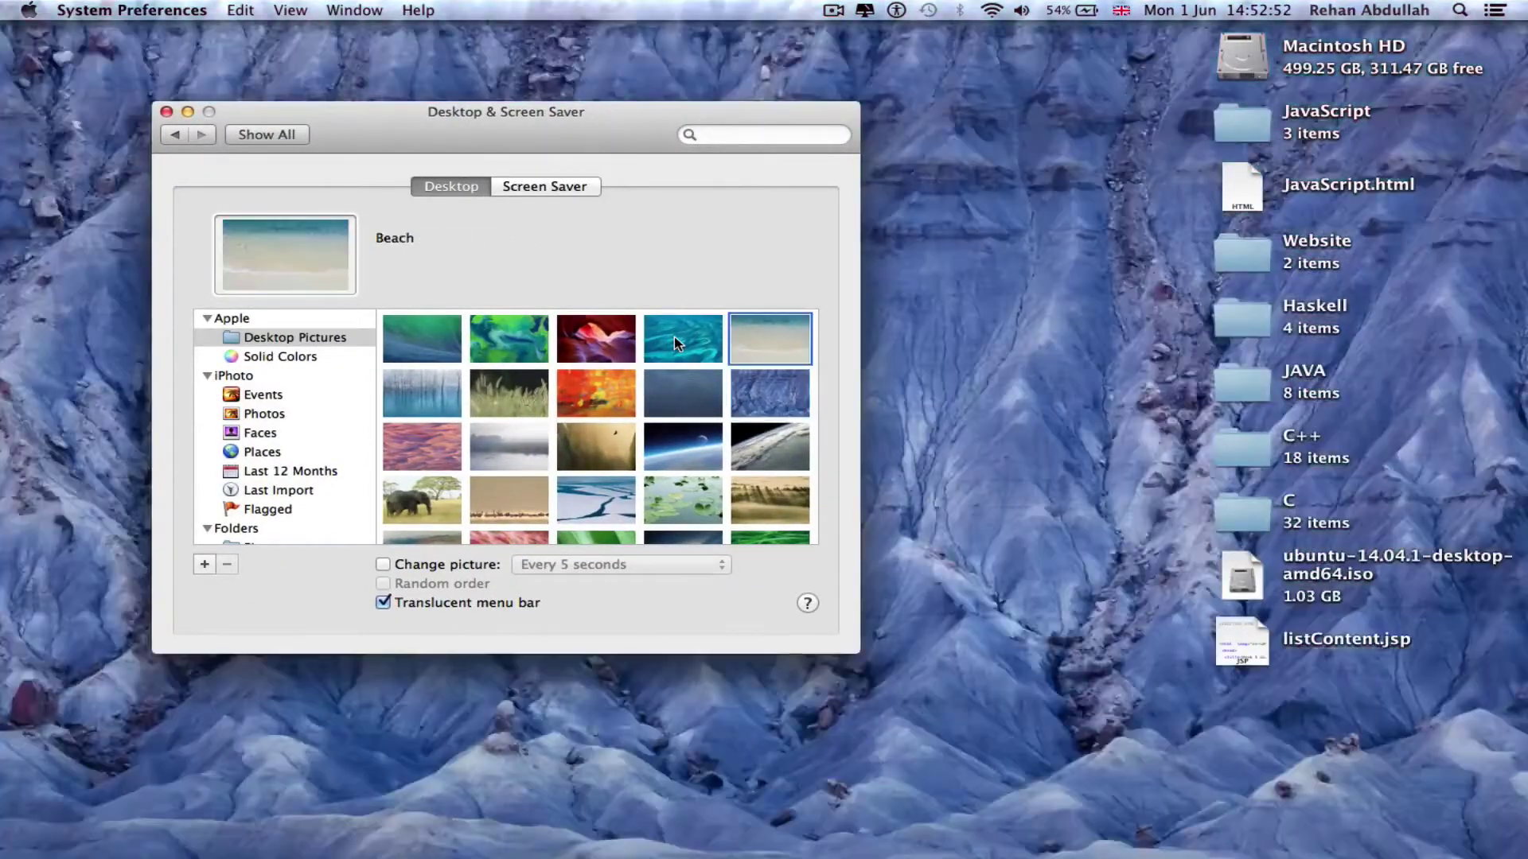
pyautogui.click(752, 339)
pyautogui.moveTo(601, 109); pyautogui.dragTo(865, 151)
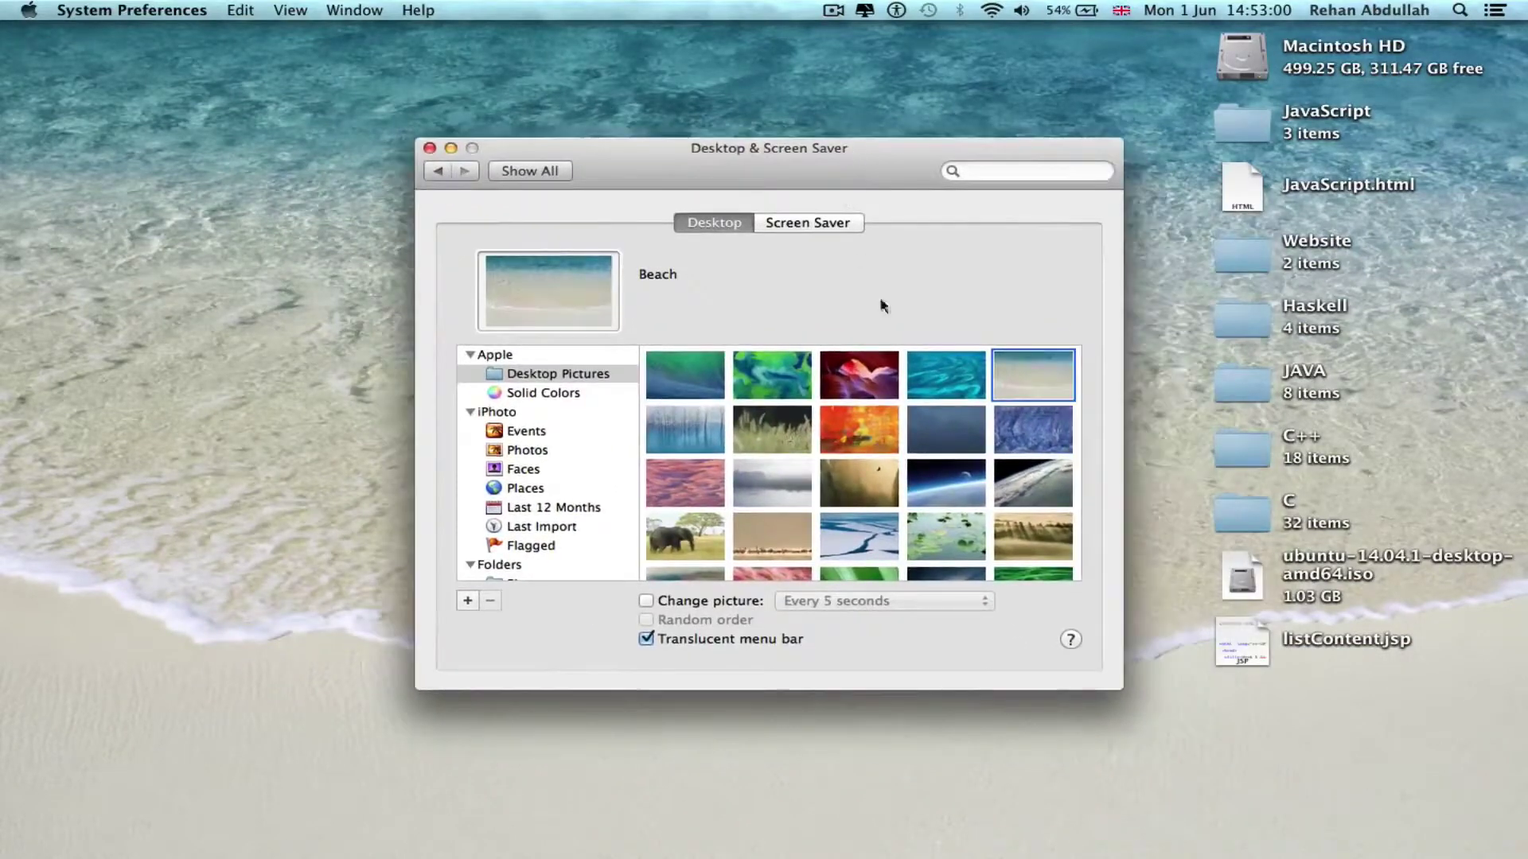
pyautogui.click(706, 388)
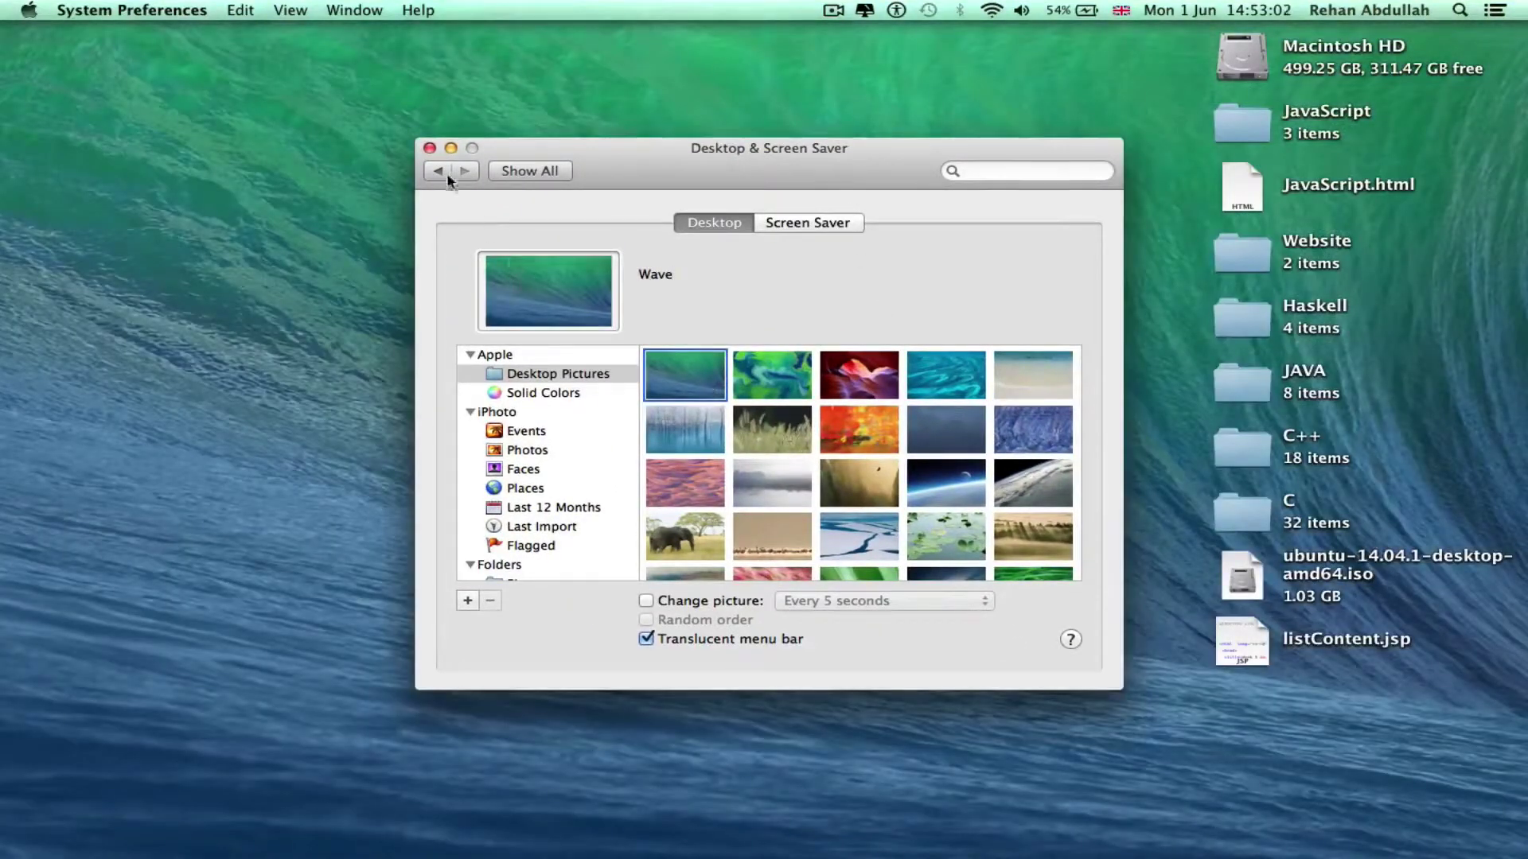
pyautogui.click(430, 148)
pyautogui.moveTo(1098, 832)
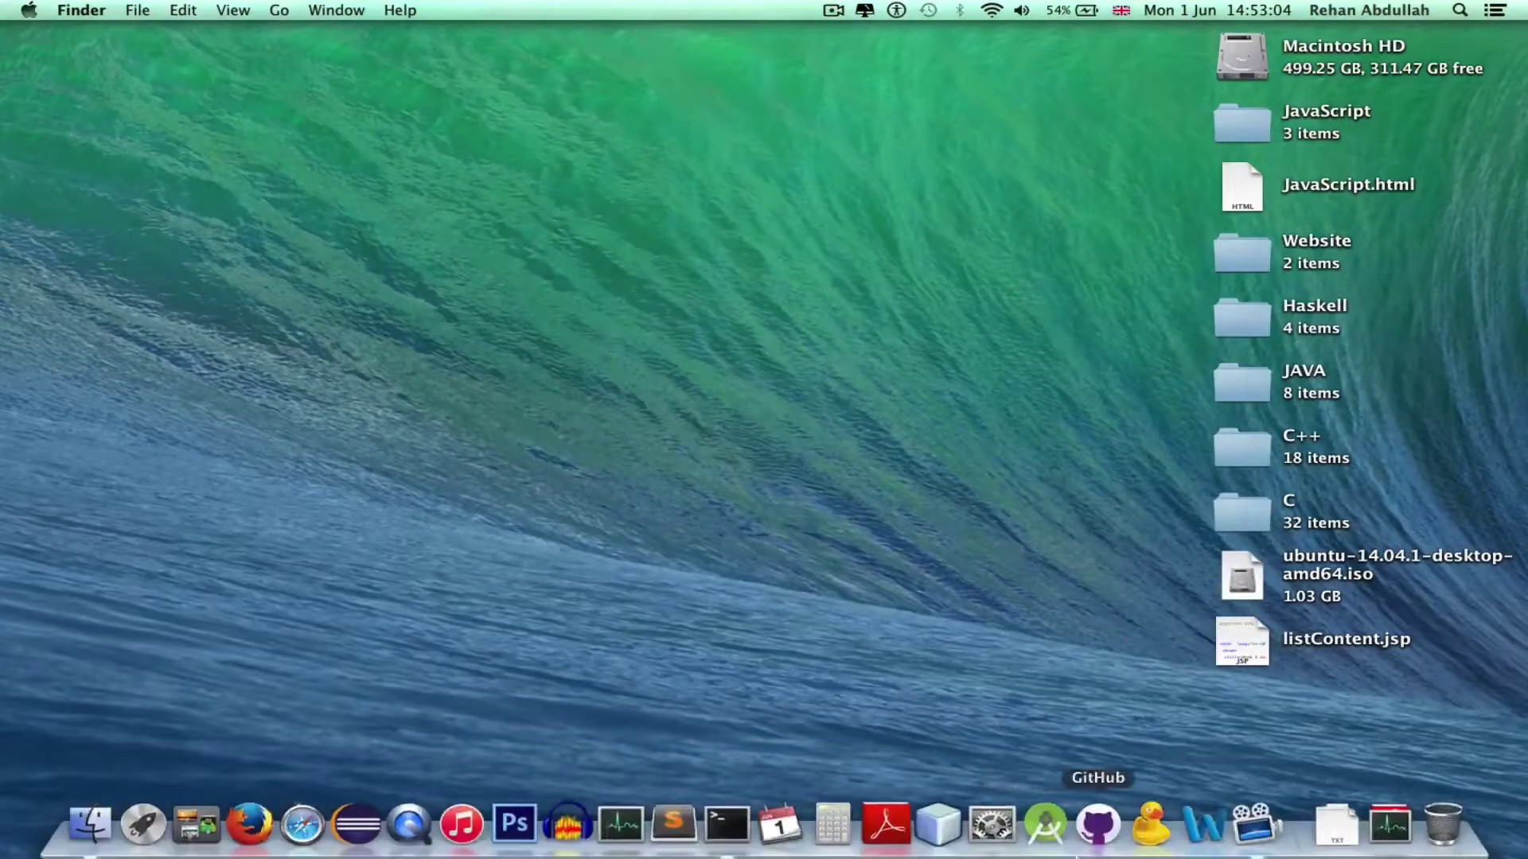
pyautogui.click(983, 832)
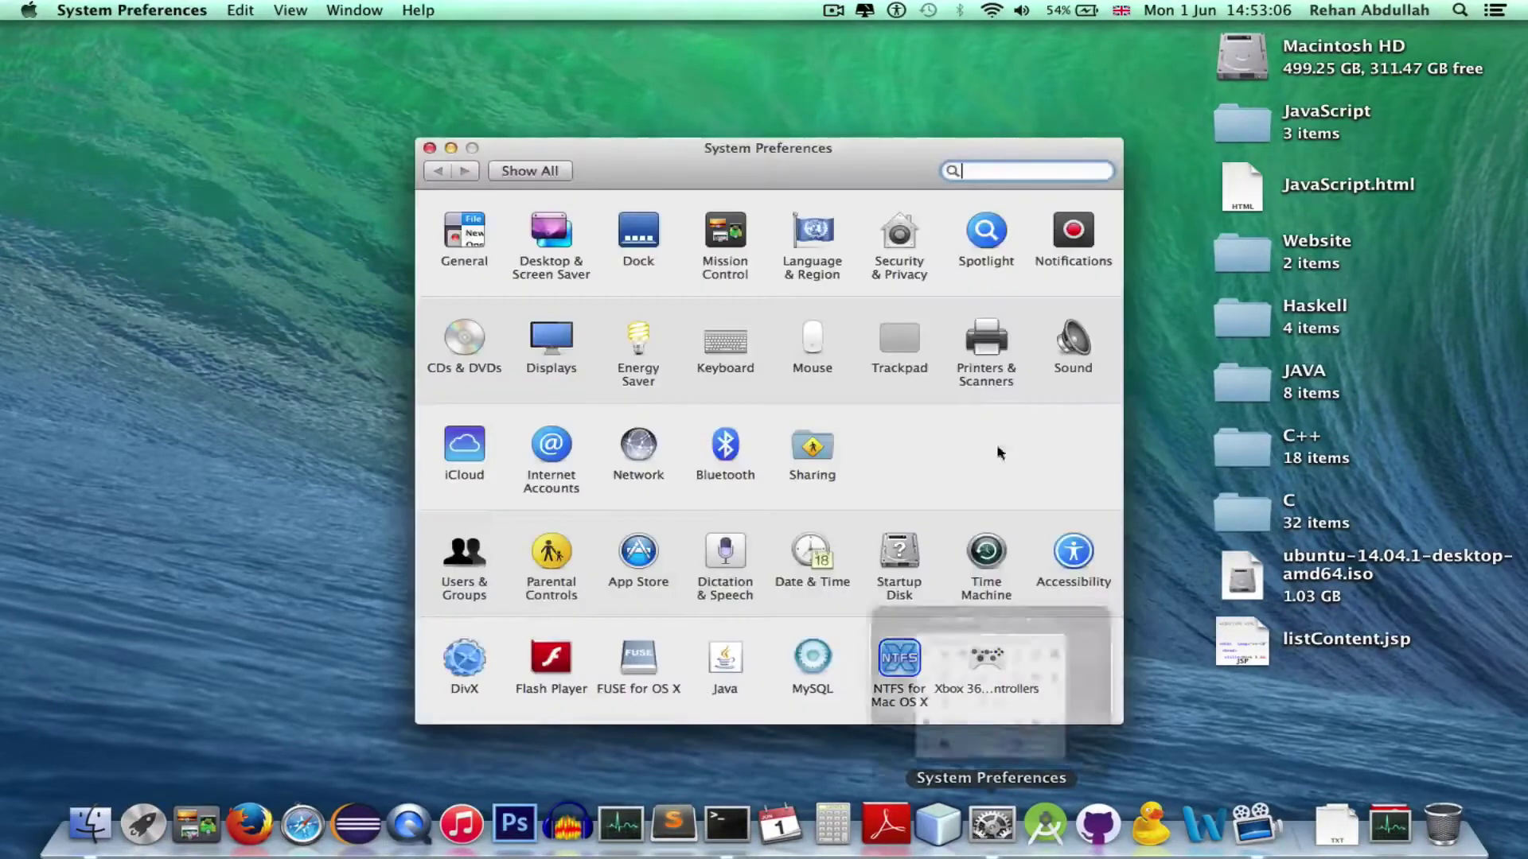
pyautogui.click(1071, 318)
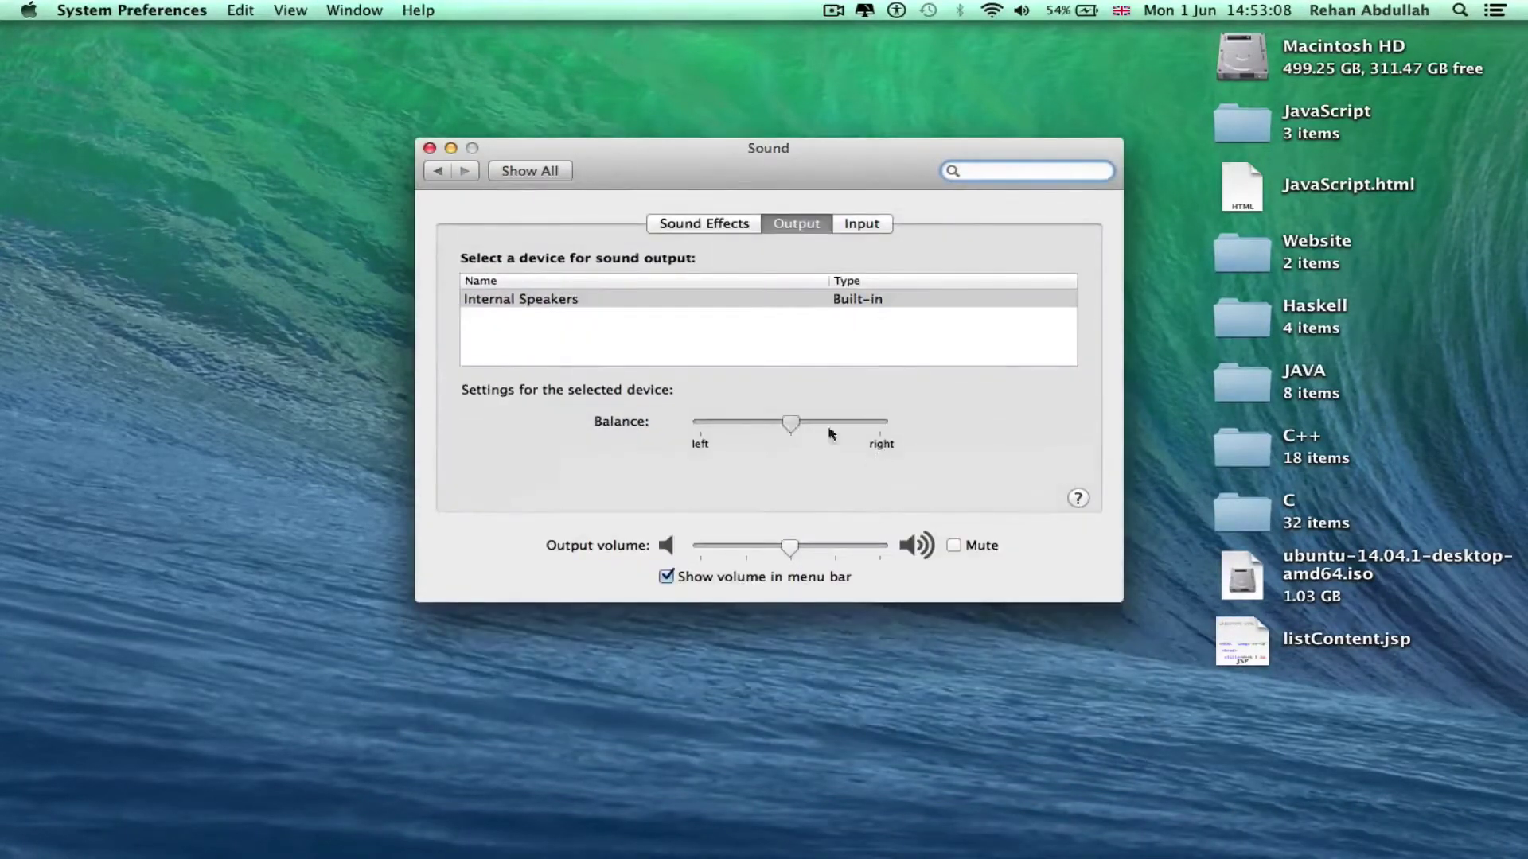
pyautogui.moveTo(830, 430); pyautogui.dragTo(792, 419)
pyautogui.click(862, 224)
pyautogui.click(727, 222)
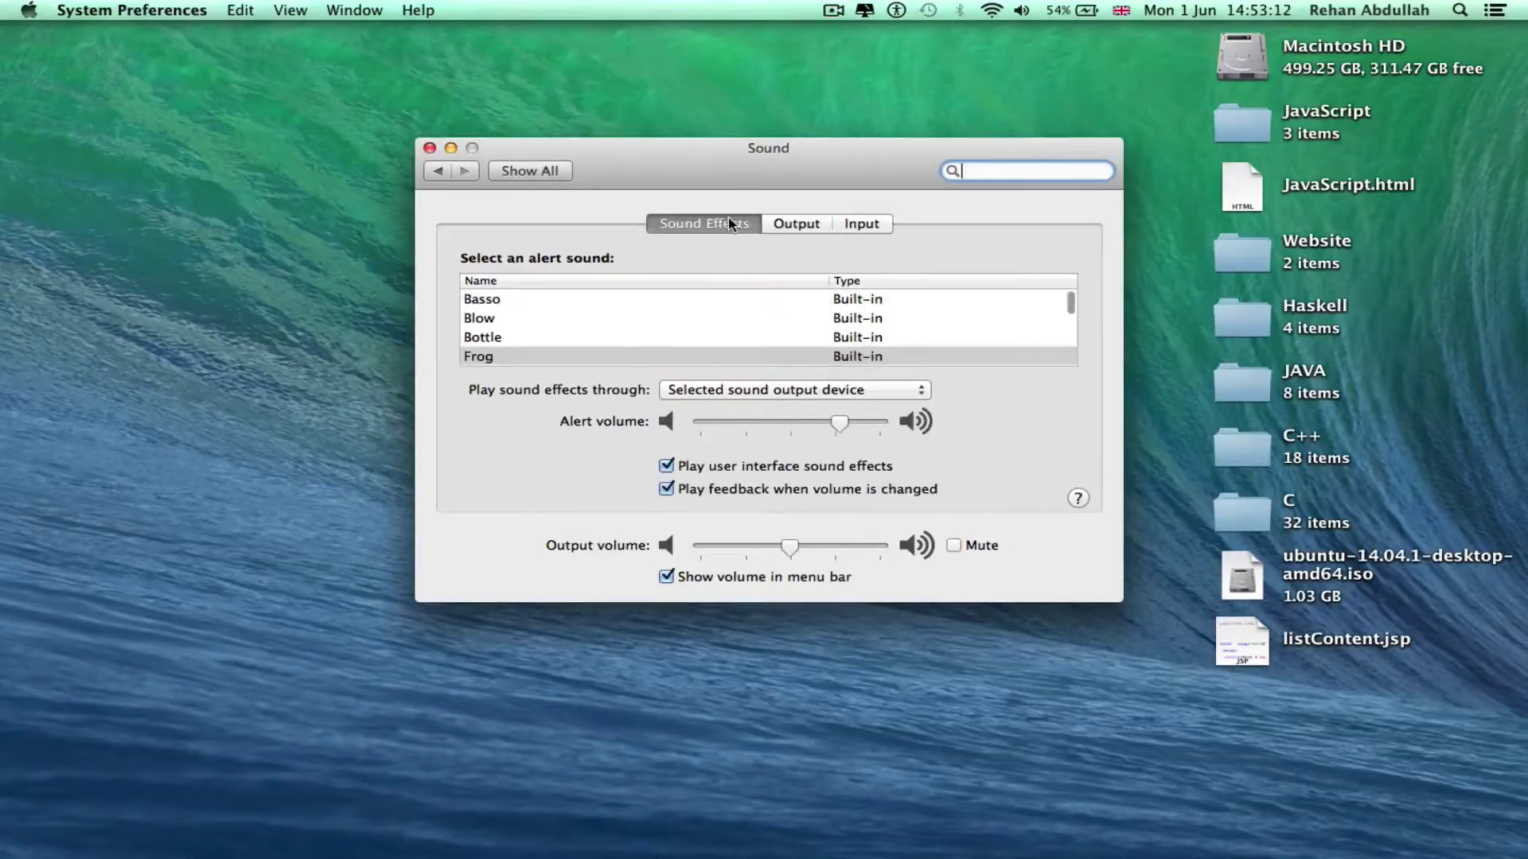
pyautogui.scroll(-1, 552, 346)
pyautogui.click(495, 333)
pyautogui.click(495, 312)
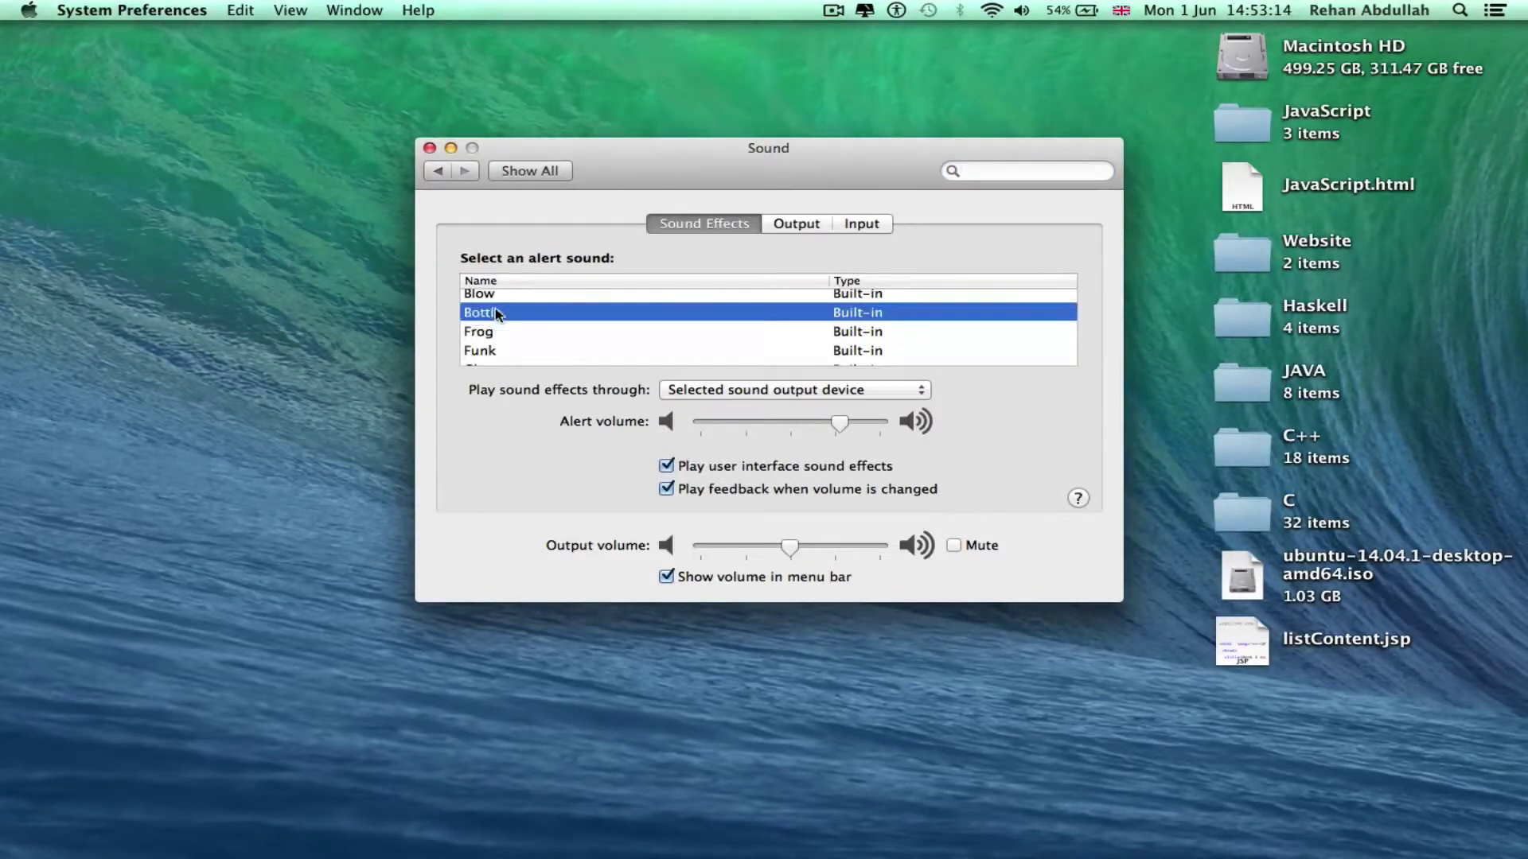
pyautogui.scroll(1, 493, 316)
pyautogui.click(492, 319)
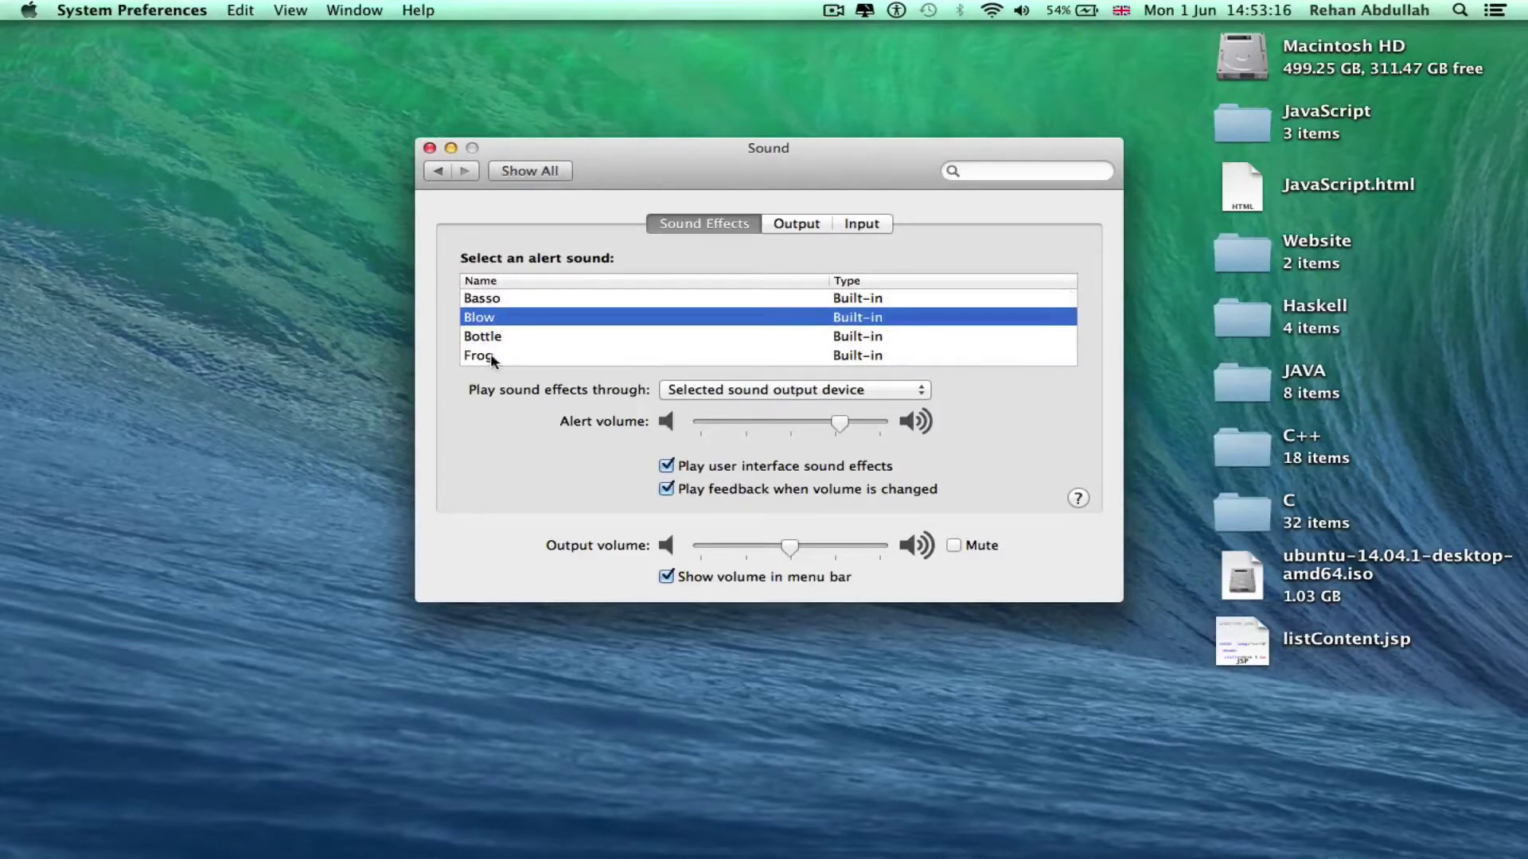
pyautogui.click(494, 357)
pyautogui.click(540, 174)
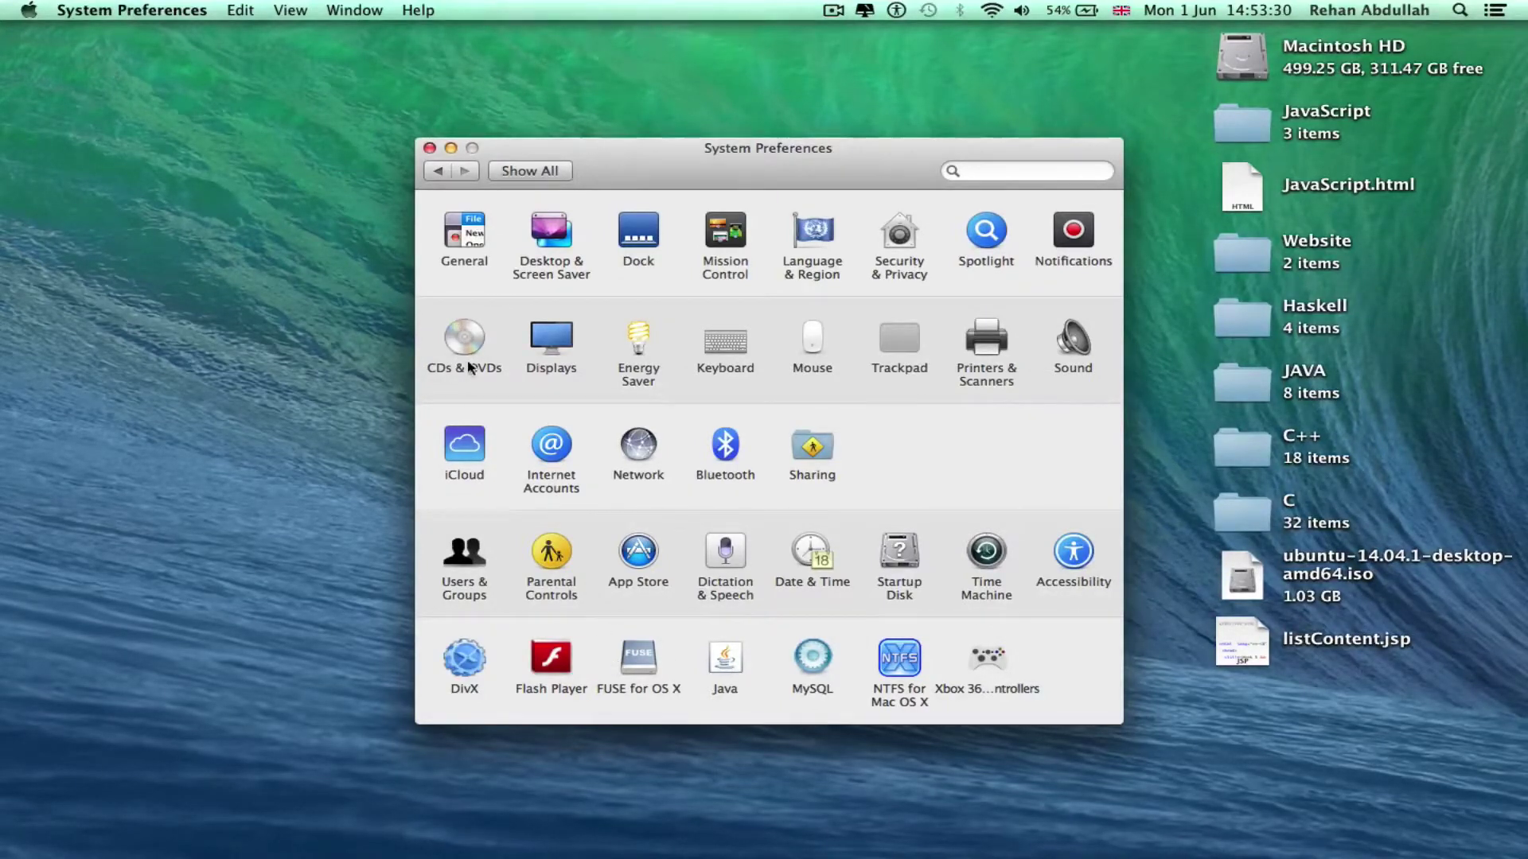
# Review the CDs & DVDs pane, return to Show All, then quit System Preferences
pyautogui.click(470, 337)
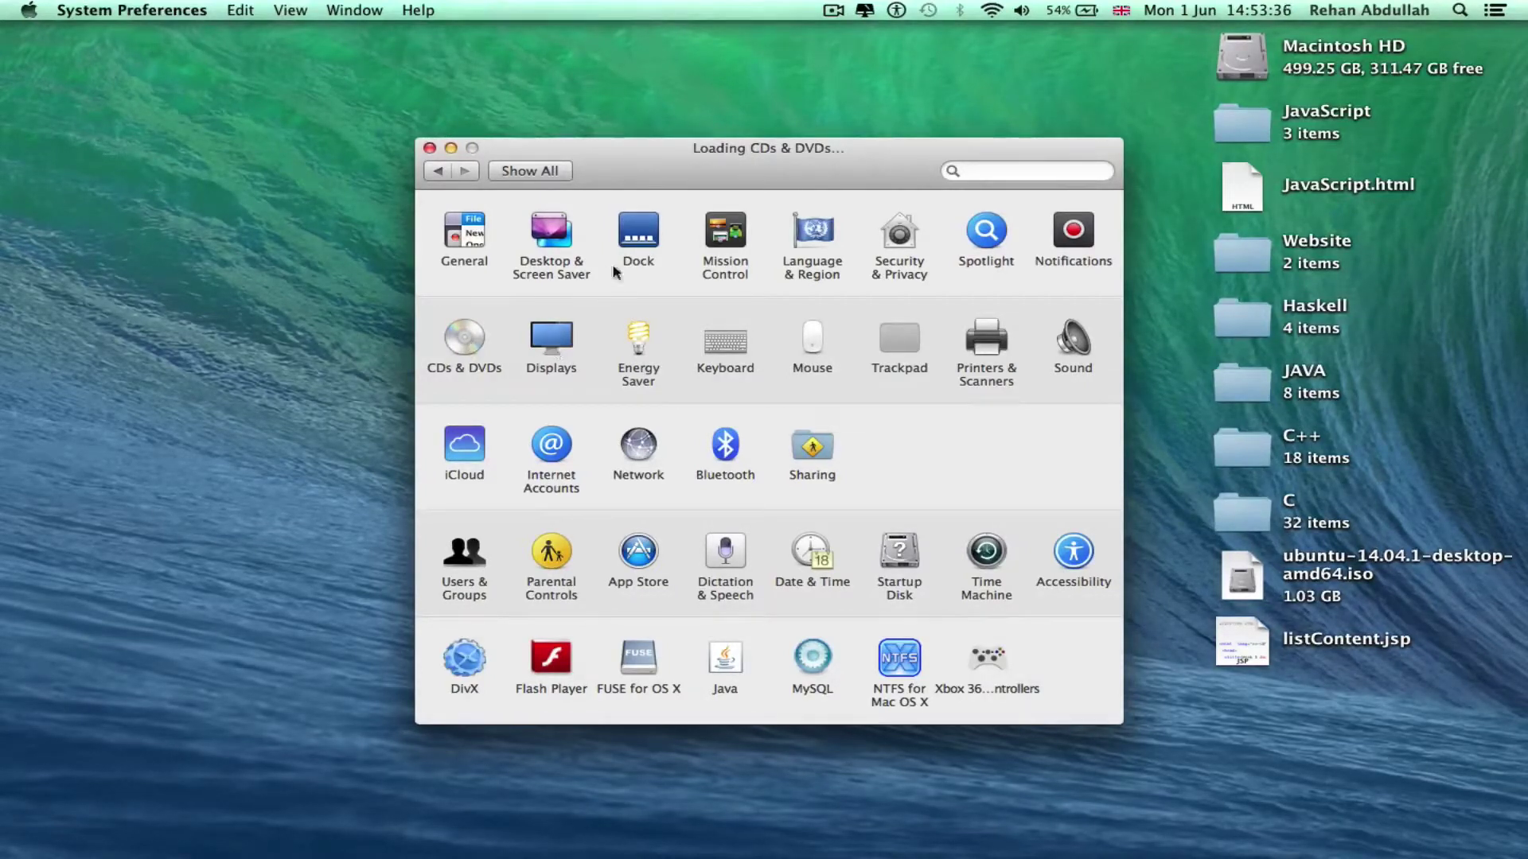
pyautogui.moveTo(624, 176); pyautogui.dragTo(561, 144)
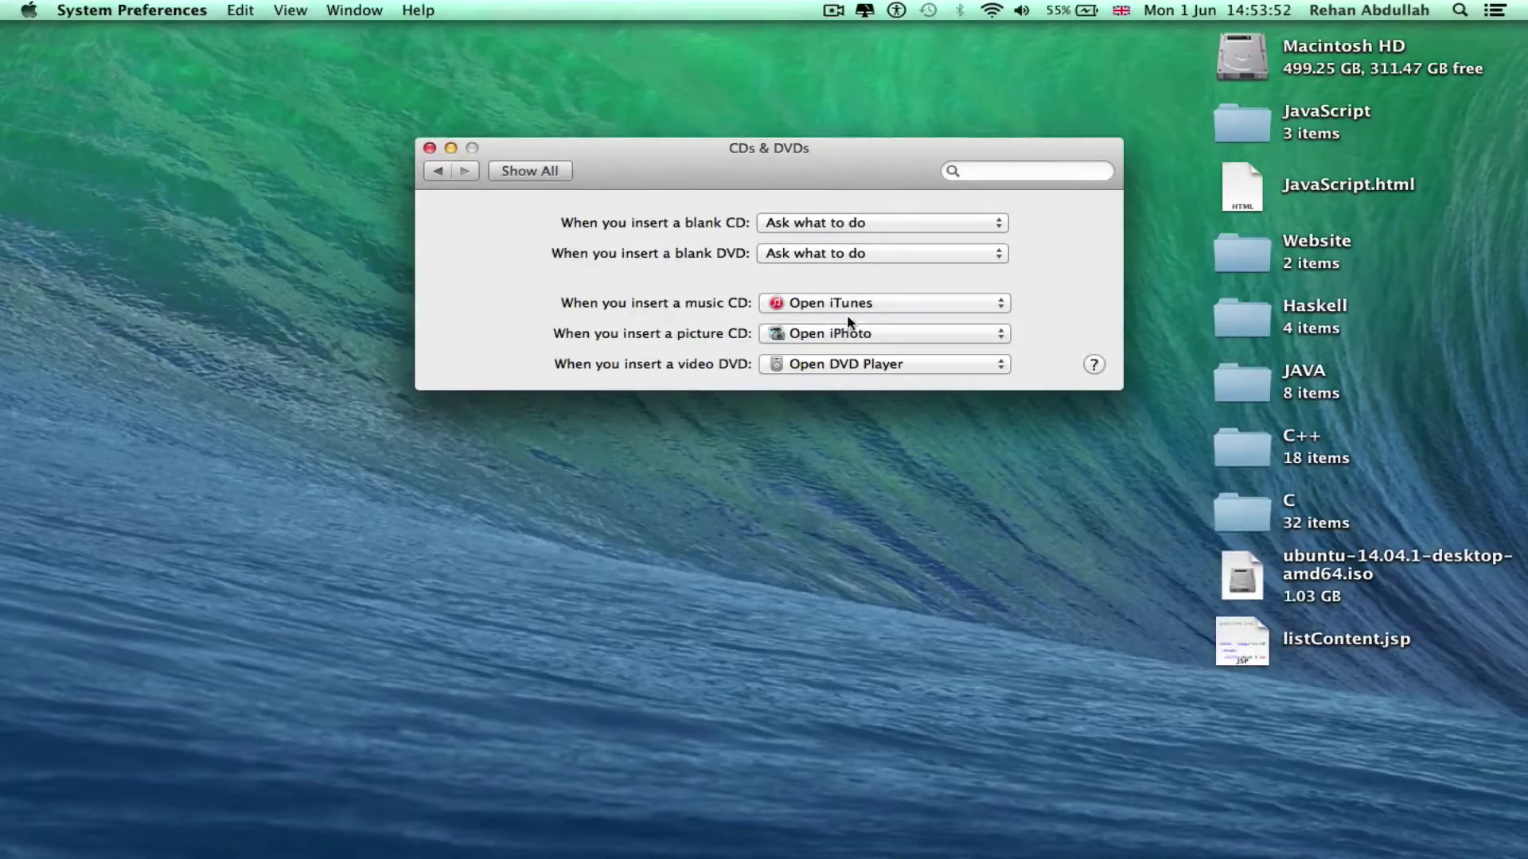
pyautogui.click(533, 170)
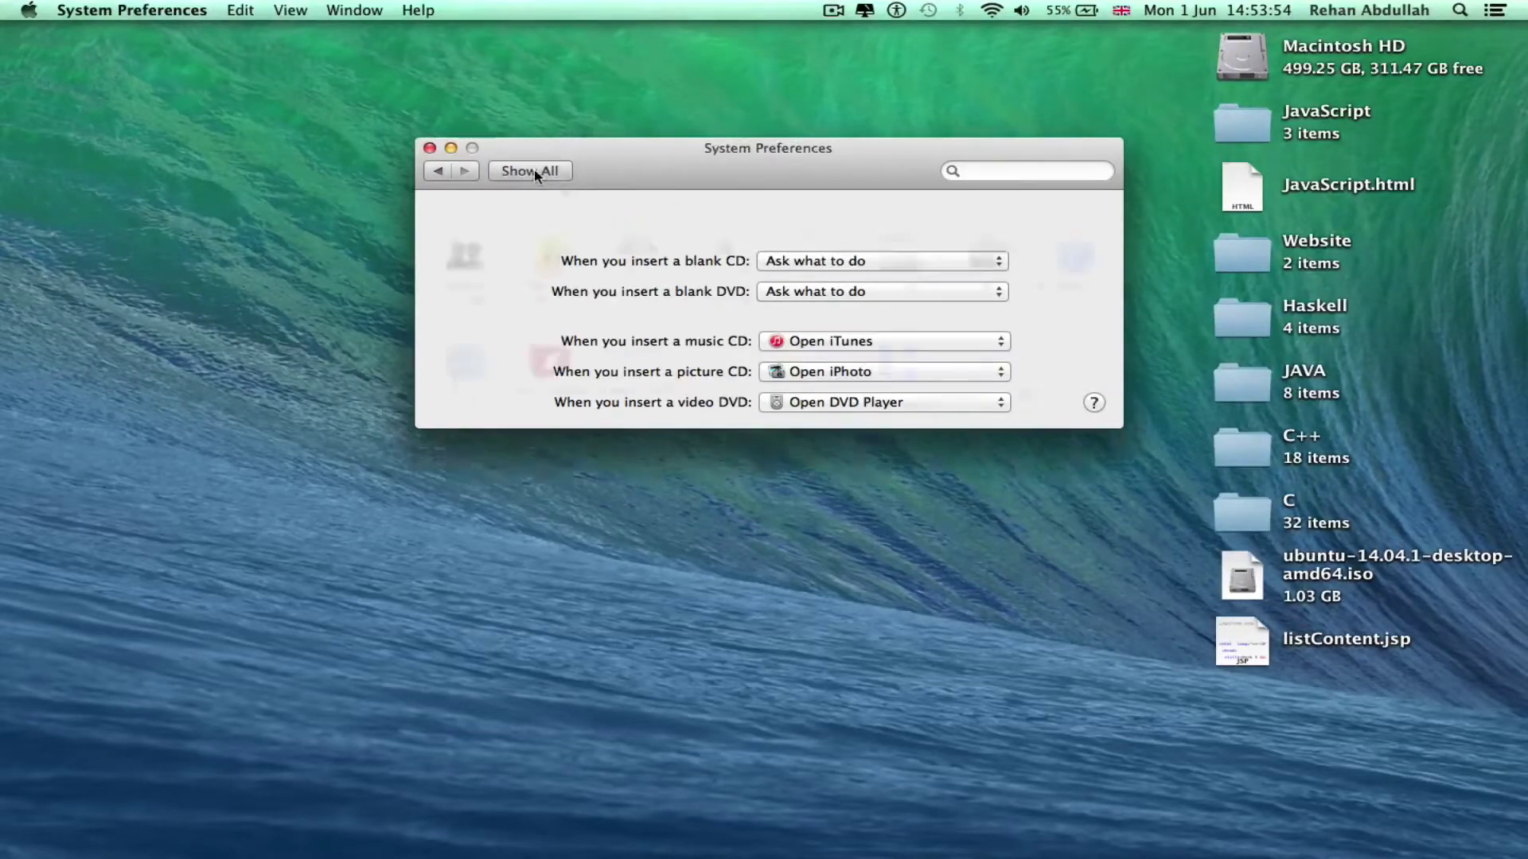
pyautogui.moveTo(600, 178); pyautogui.dragTo(476, 104)
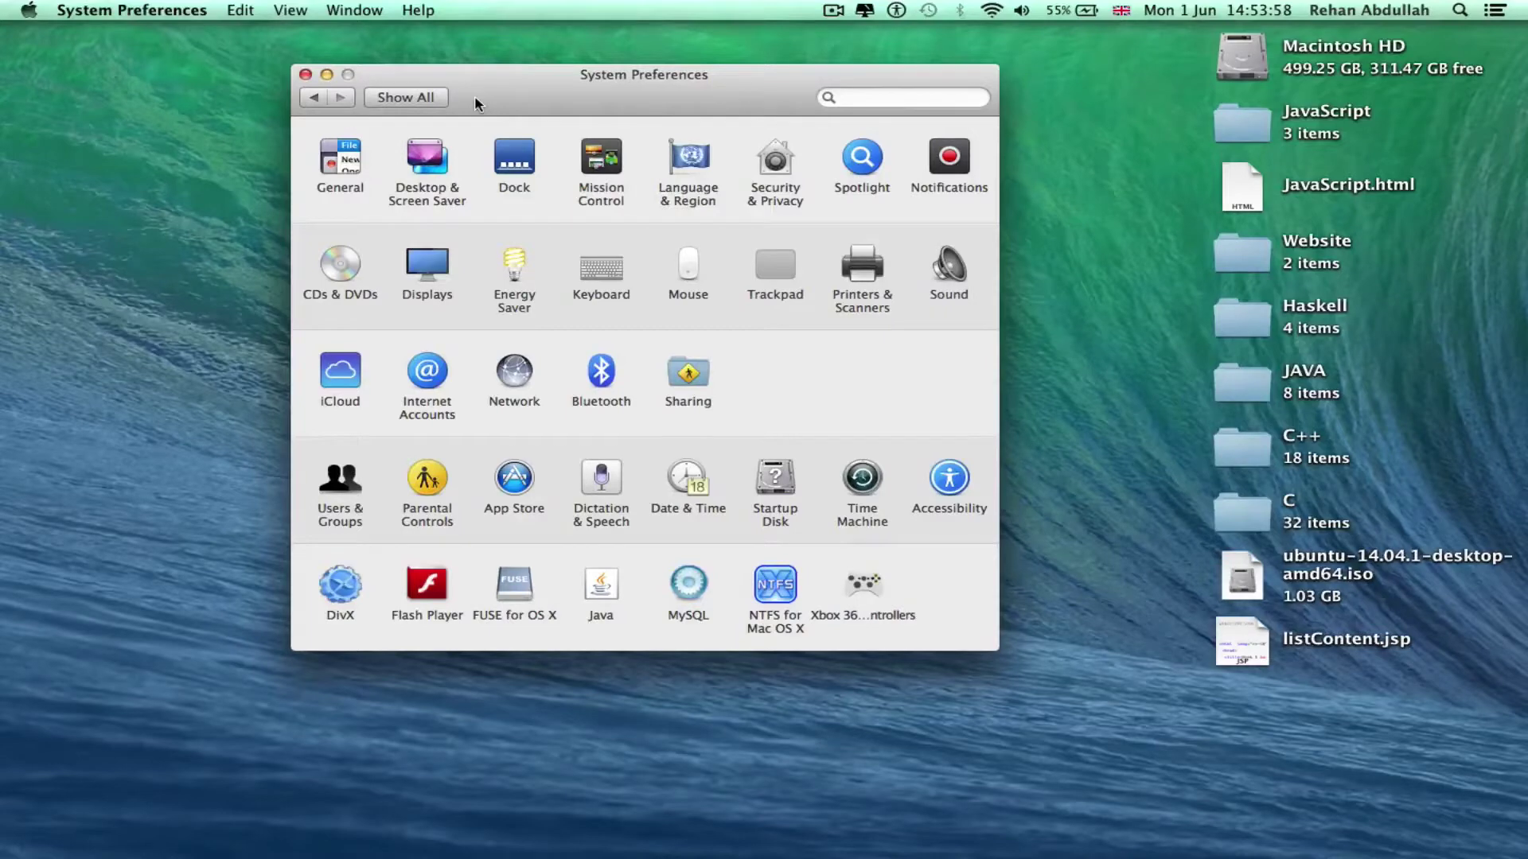
pyautogui.click(173, 9)
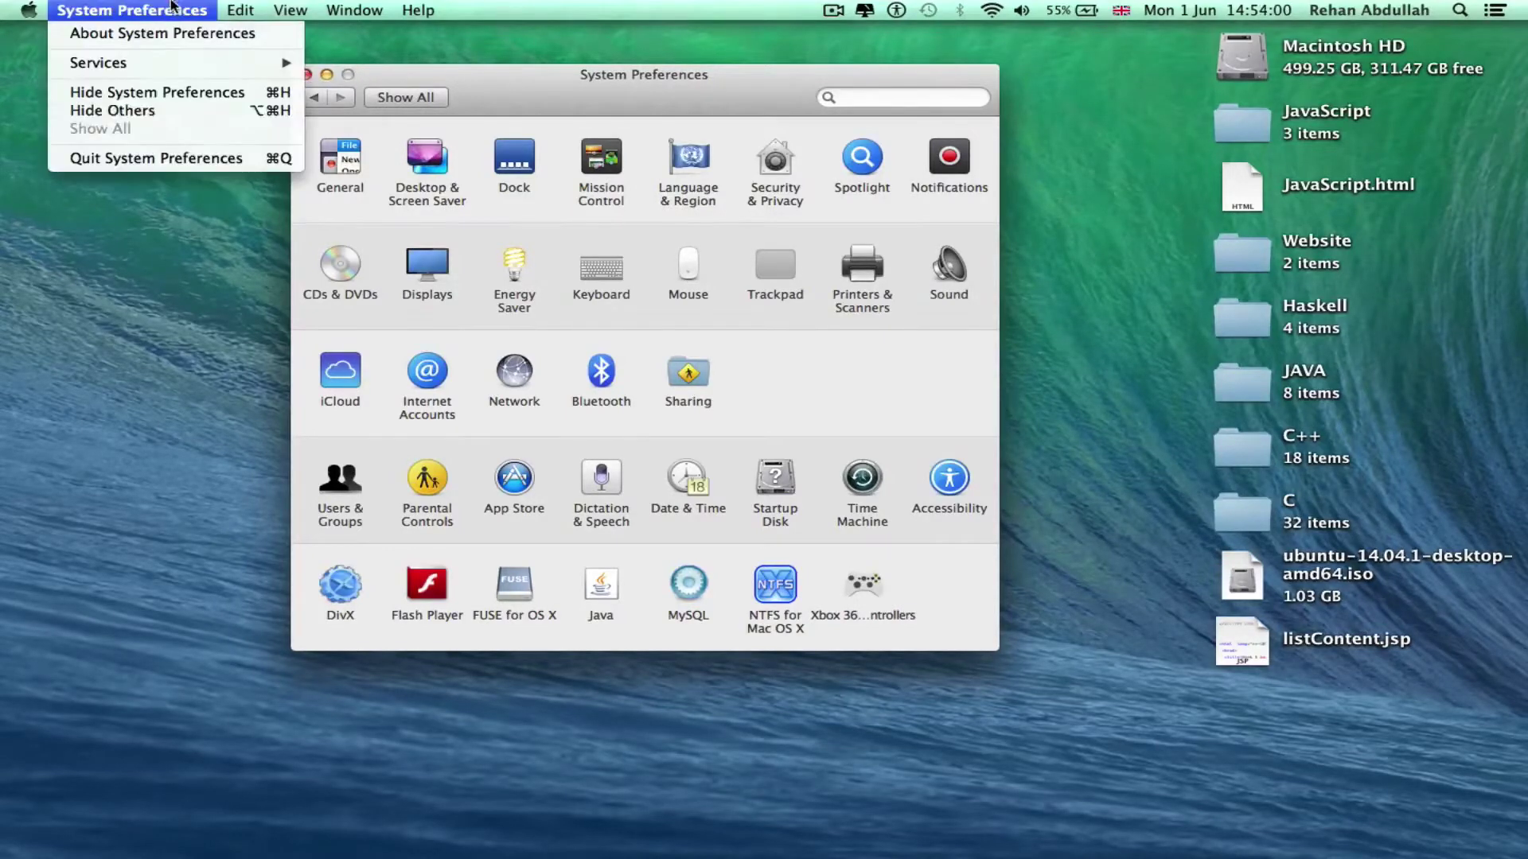
pyautogui.click(212, 158)
# Open a Finder window on Computer Science 2nd Year and open Introduction to the C Programming Language.pdf
pyautogui.moveTo(673, 832)
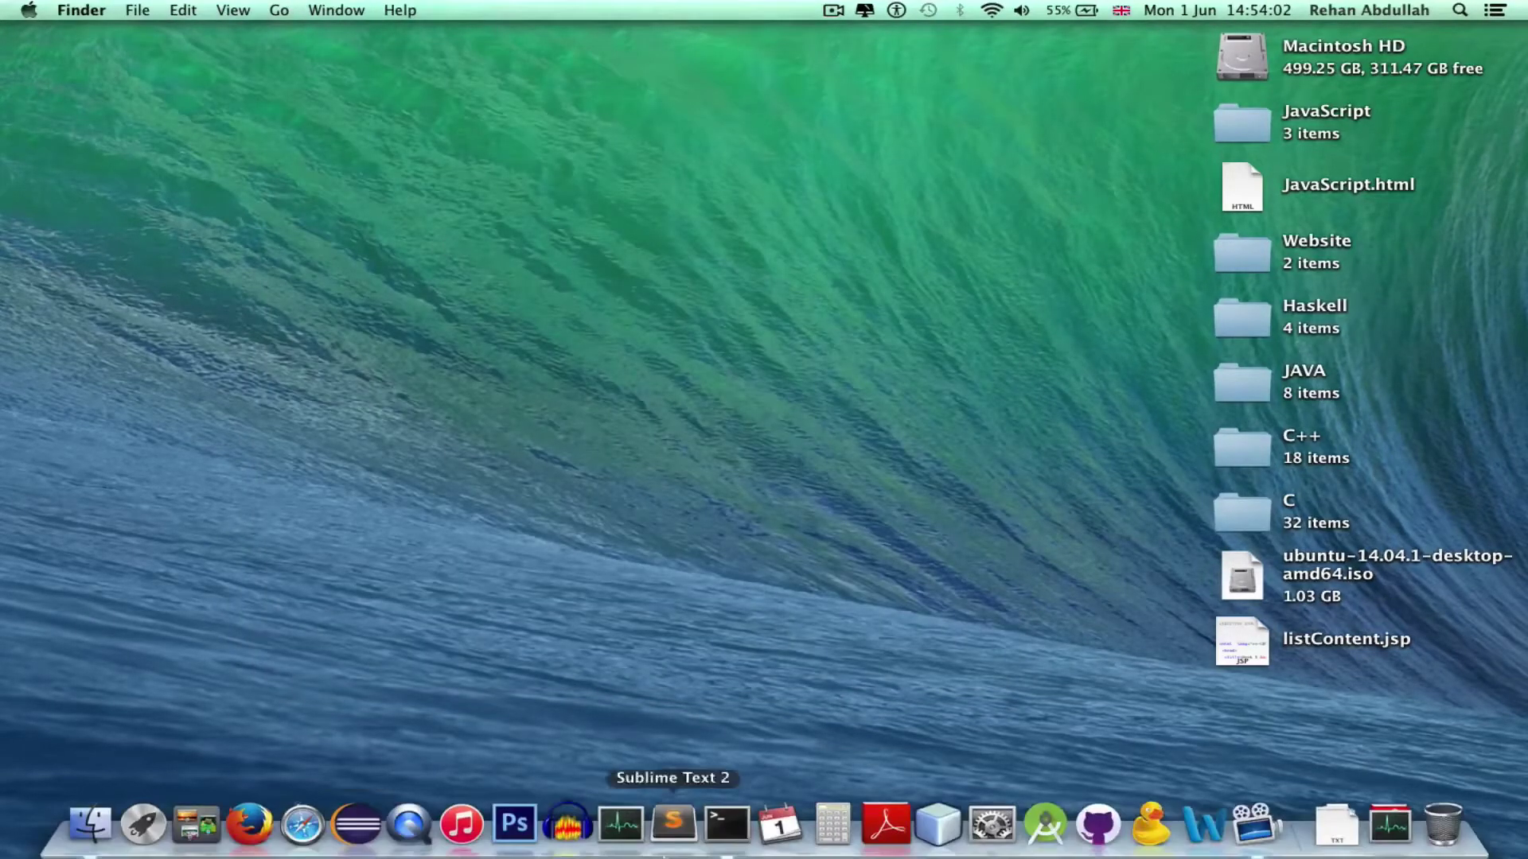
pyautogui.click(101, 848)
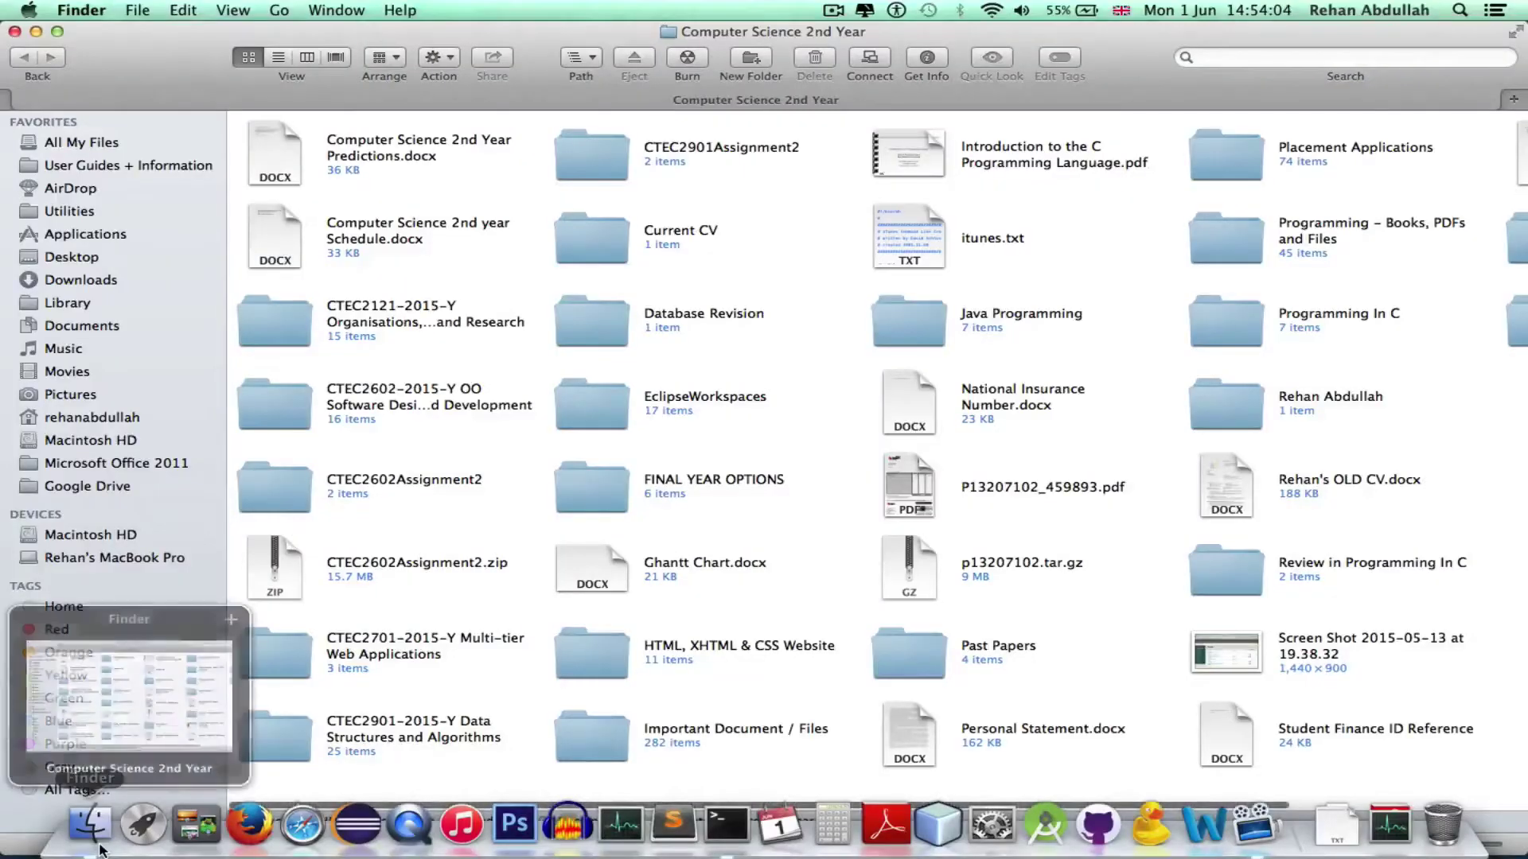
pyautogui.hscroll(3, 1039, 360)
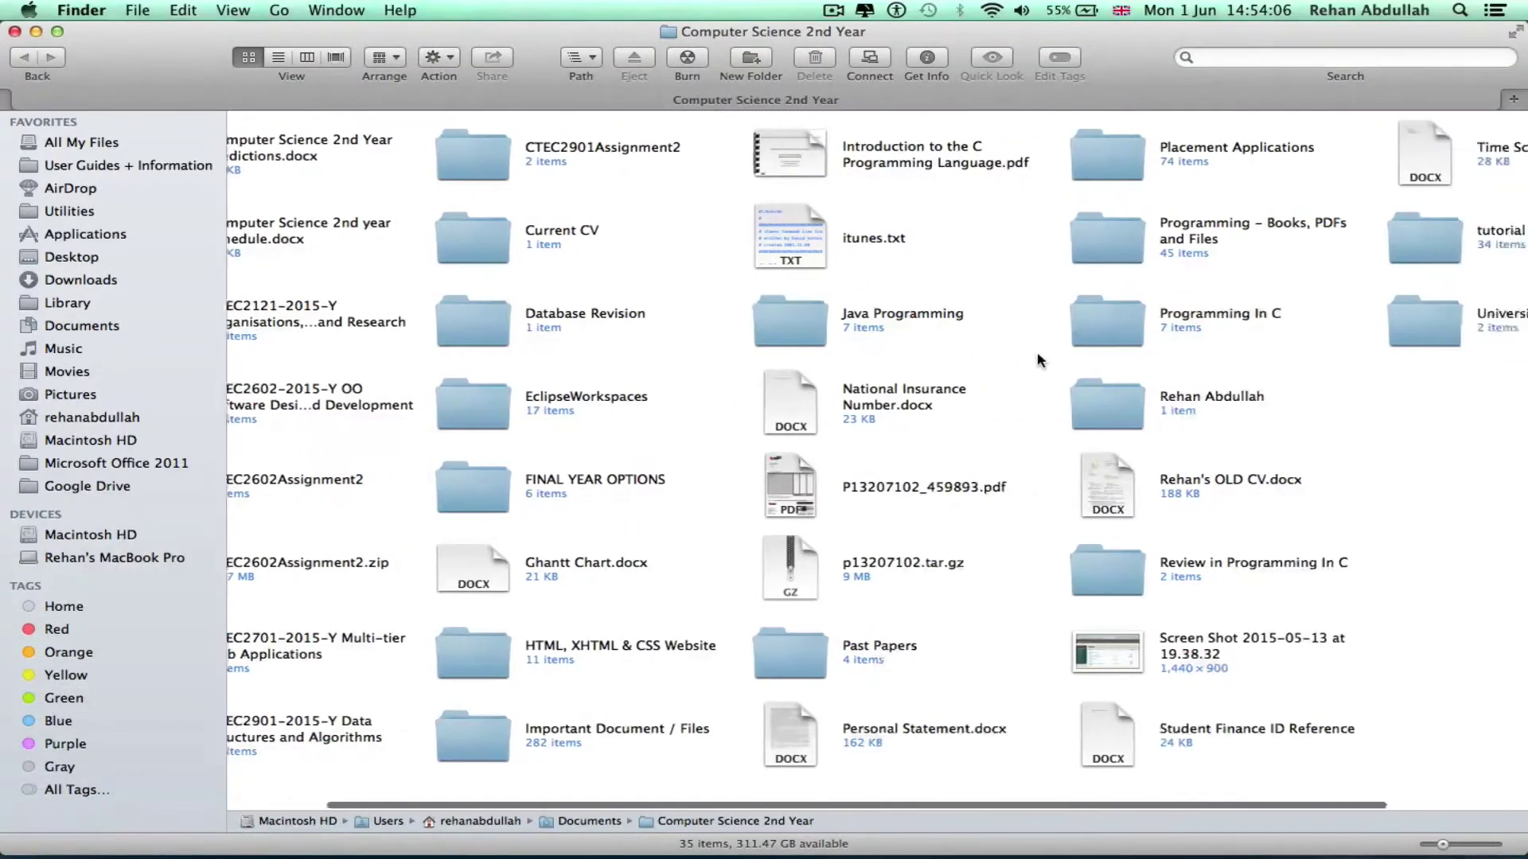
pyautogui.hscroll(2, 1037, 360)
pyautogui.hscroll(-5, 1038, 359)
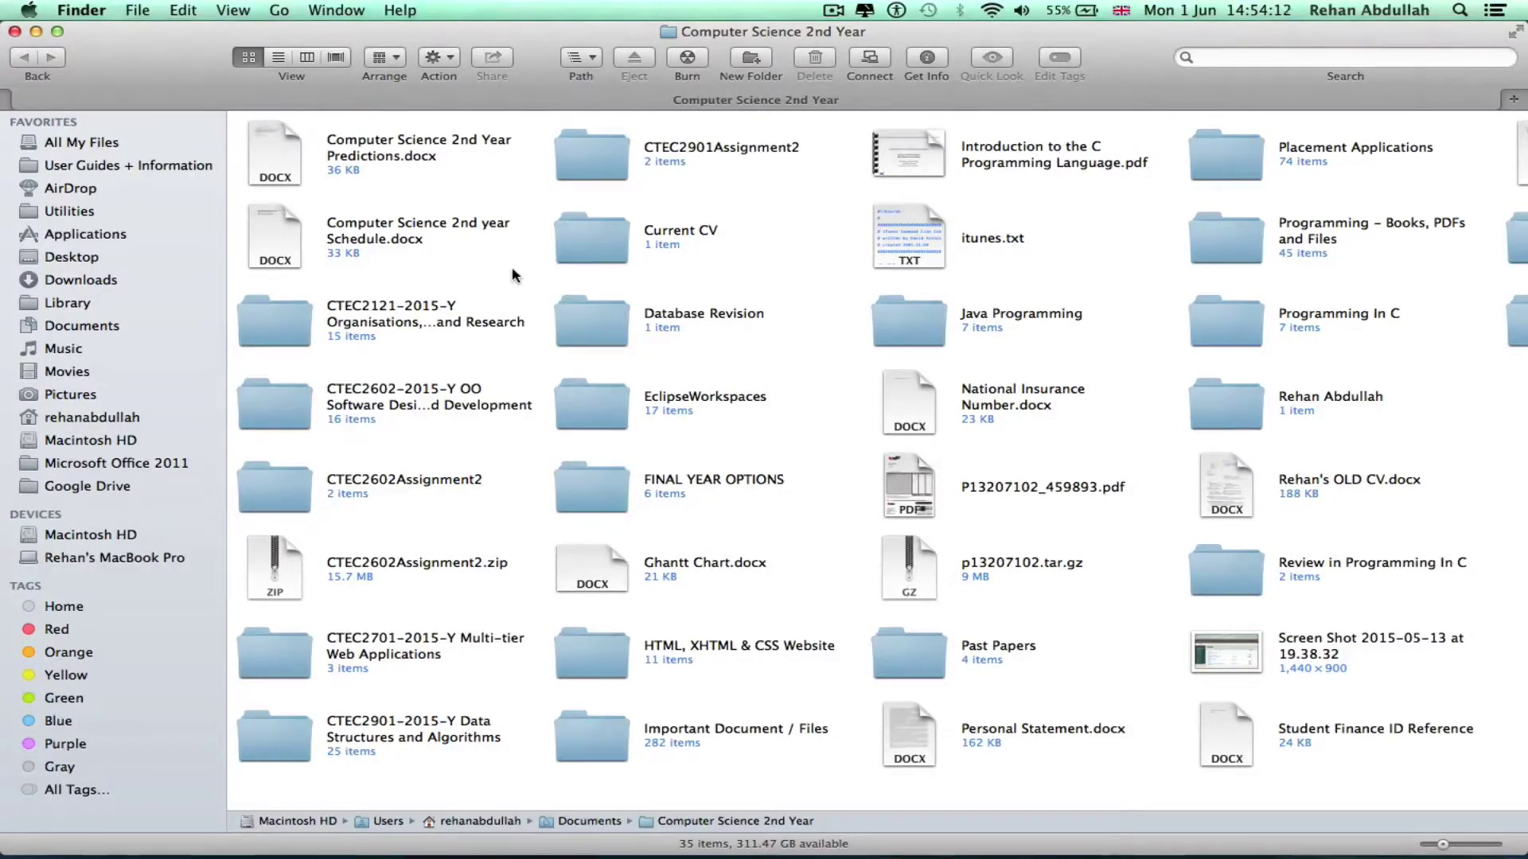
pyautogui.click(832, 11)
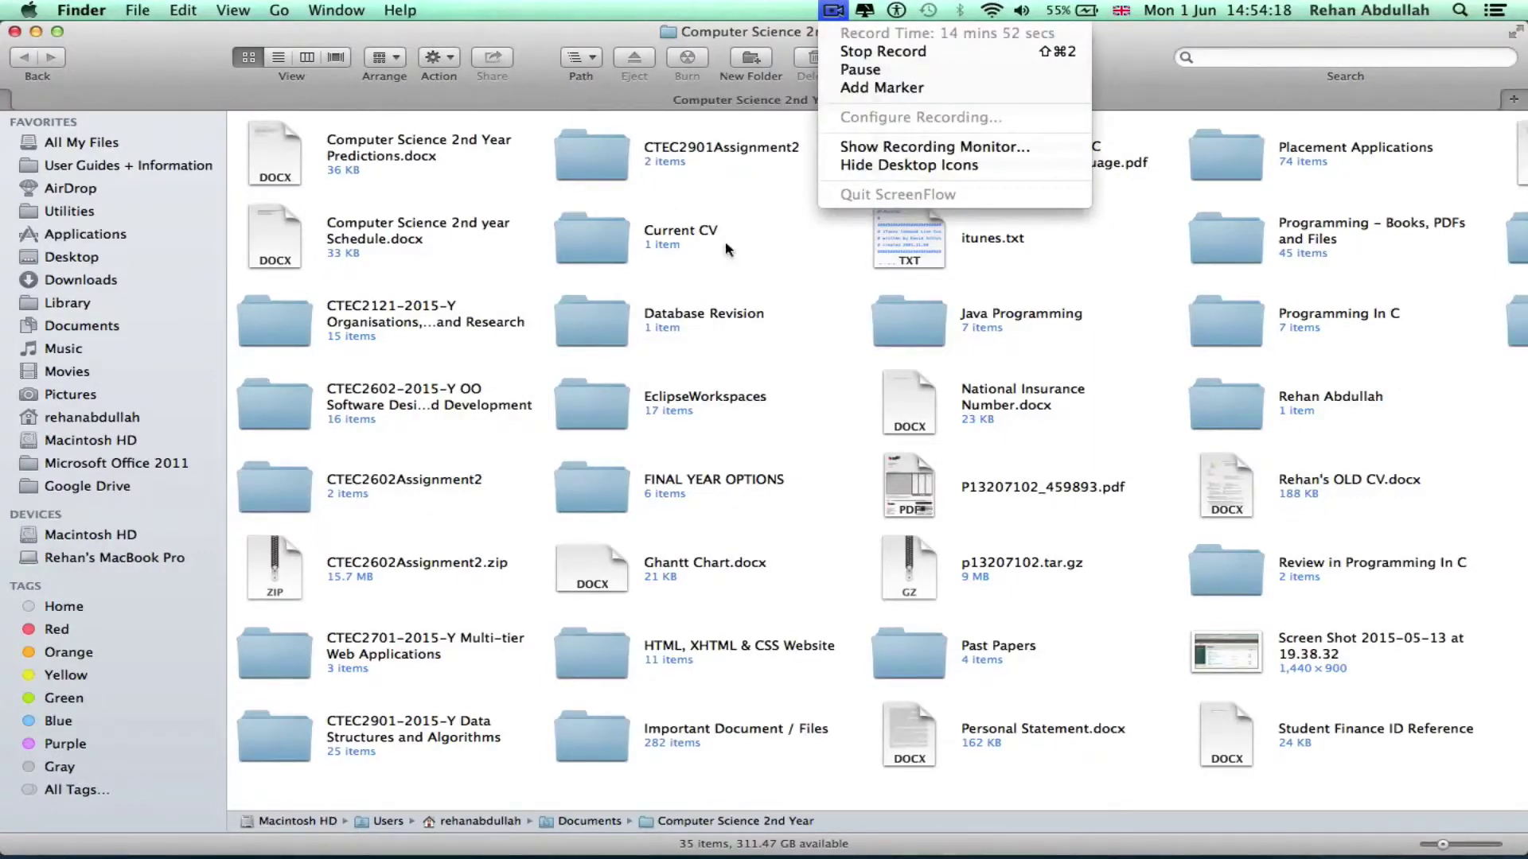
pyautogui.click(754, 241)
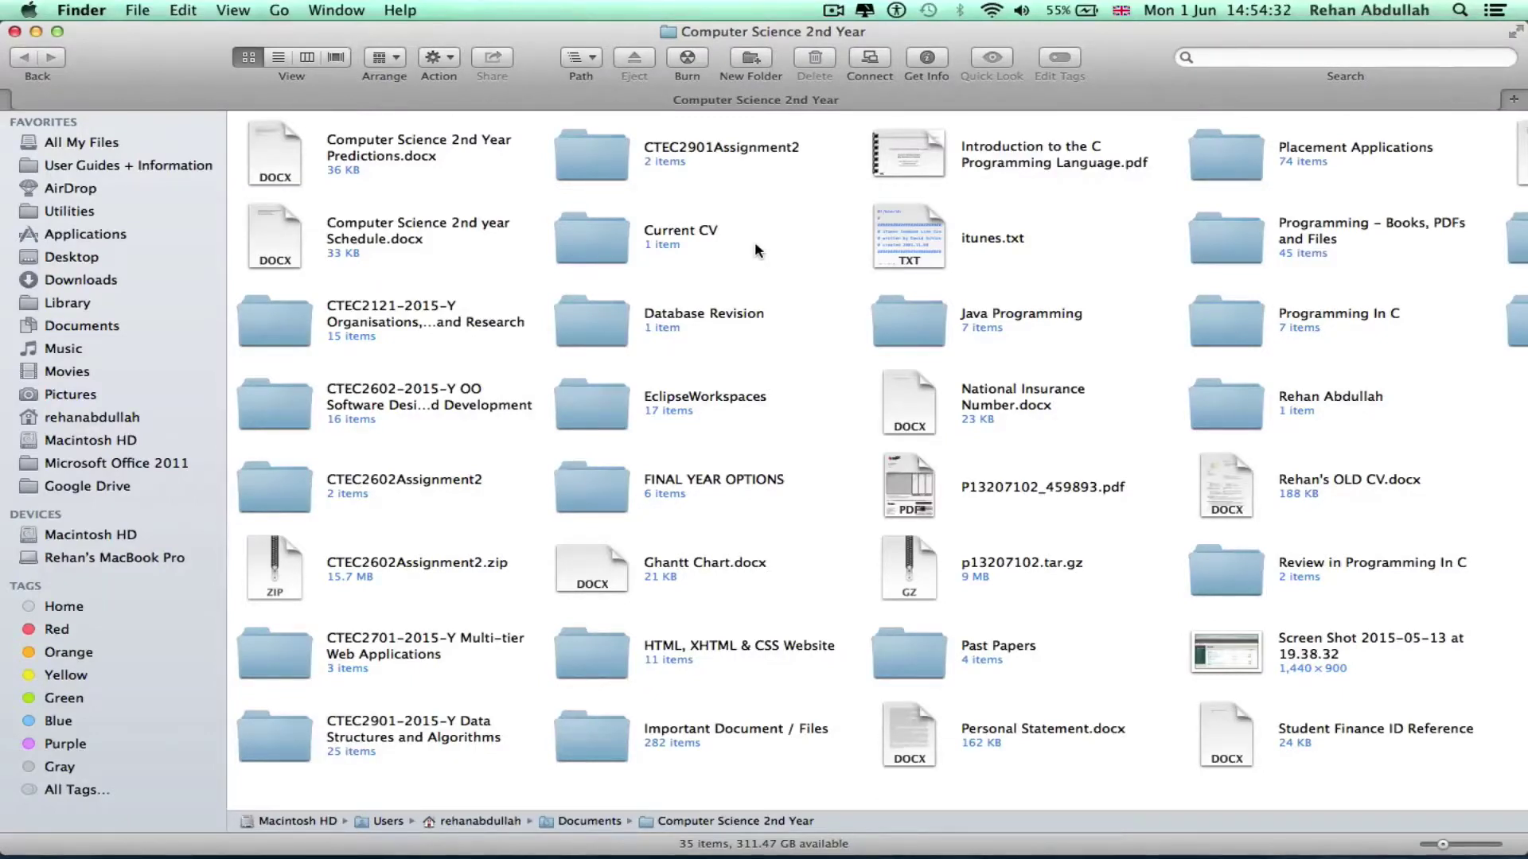
pyautogui.click(910, 151)
pyautogui.doubleClick(910, 158)
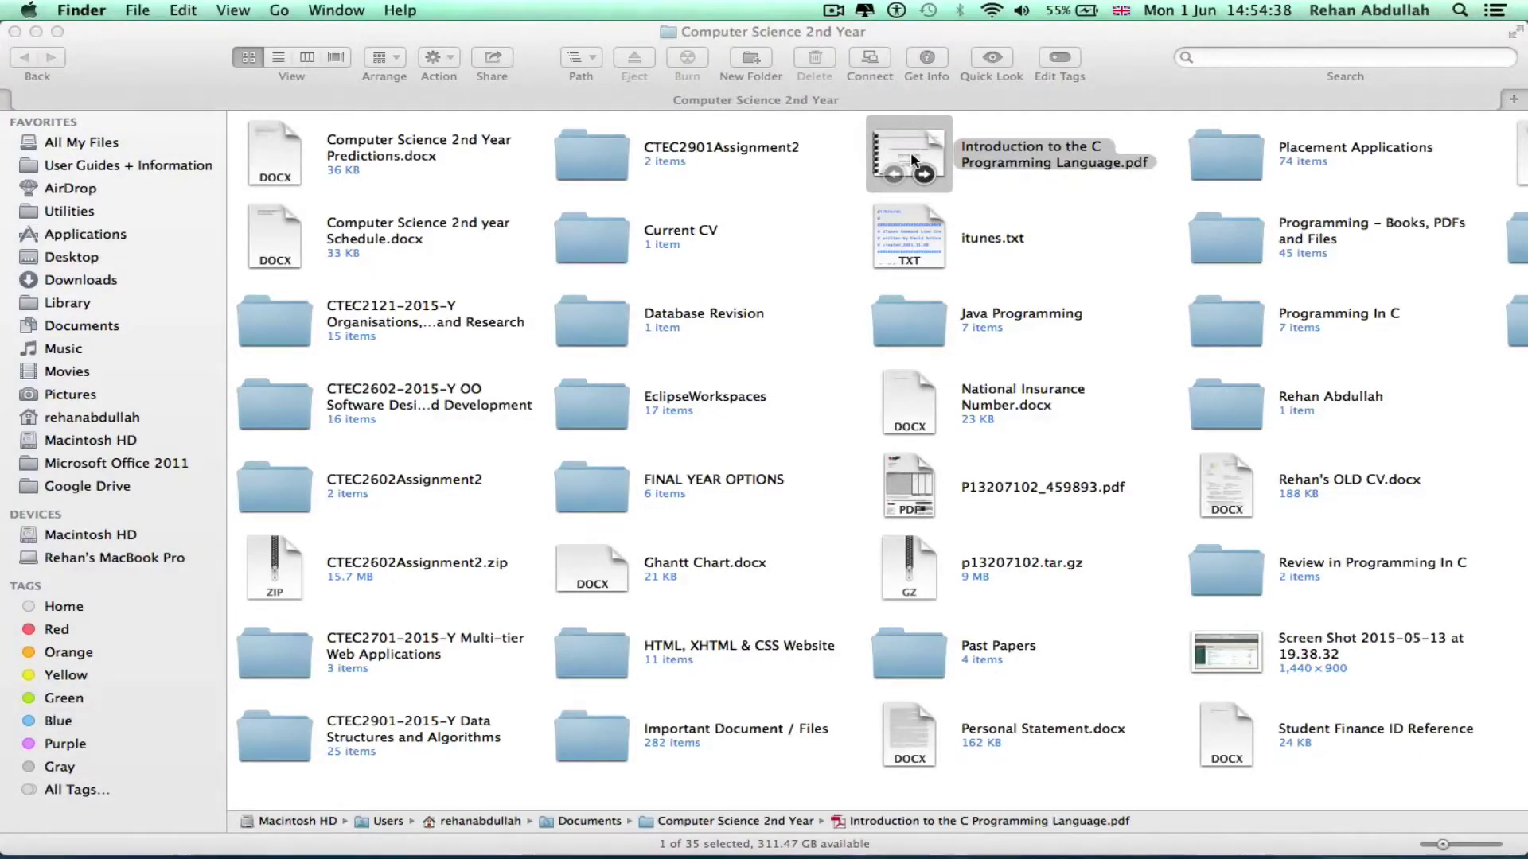
# Quick Look the C programming PDF, then open it in Adobe Reader
pyautogui.click(1006, 205)
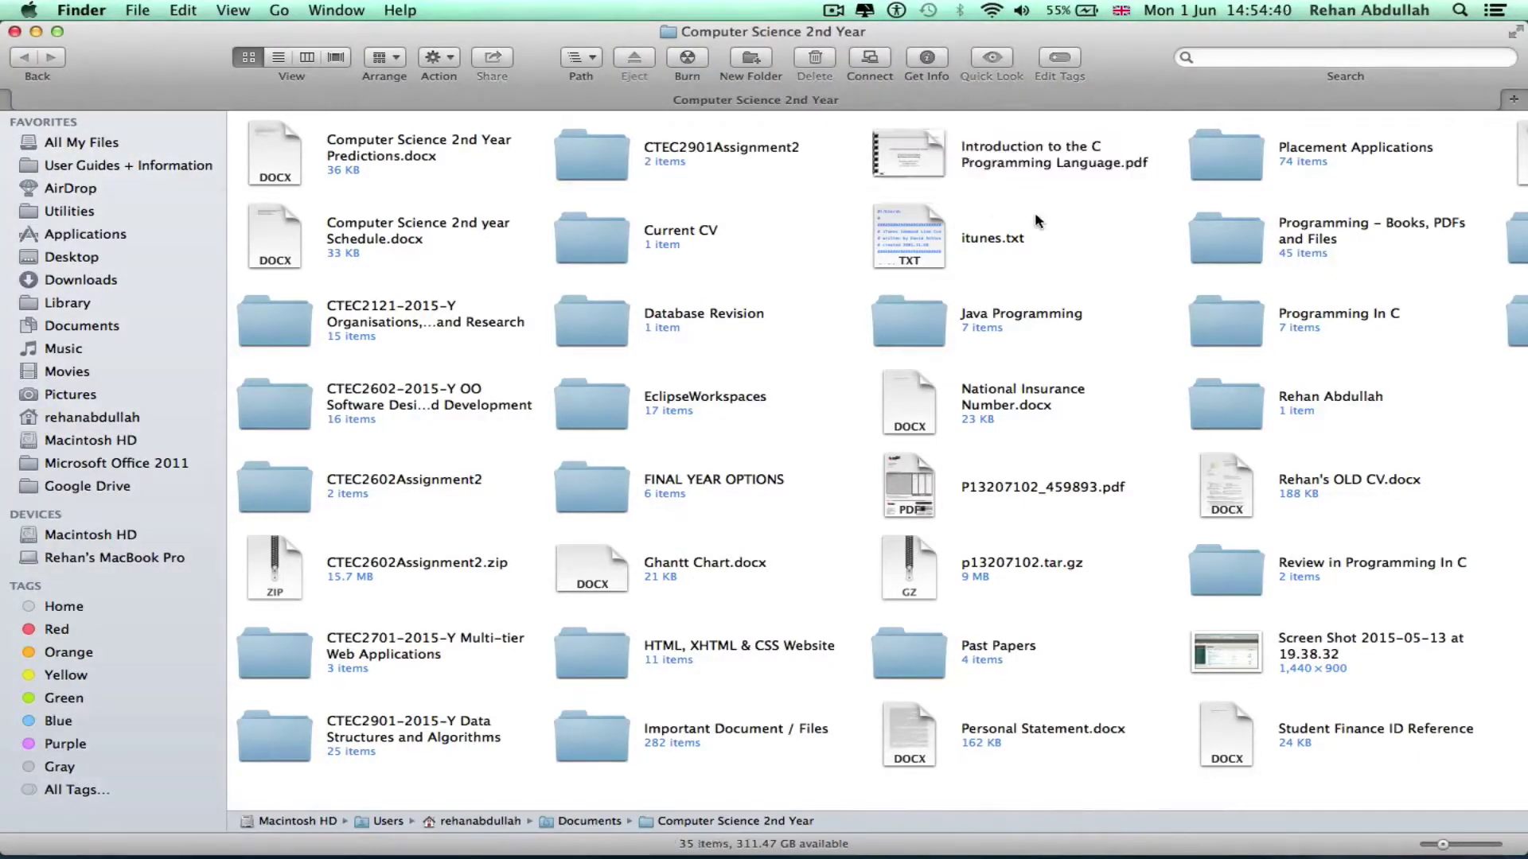
pyautogui.click(920, 161)
pyautogui.press('space')
pyautogui.scroll(-20, 846, 304)
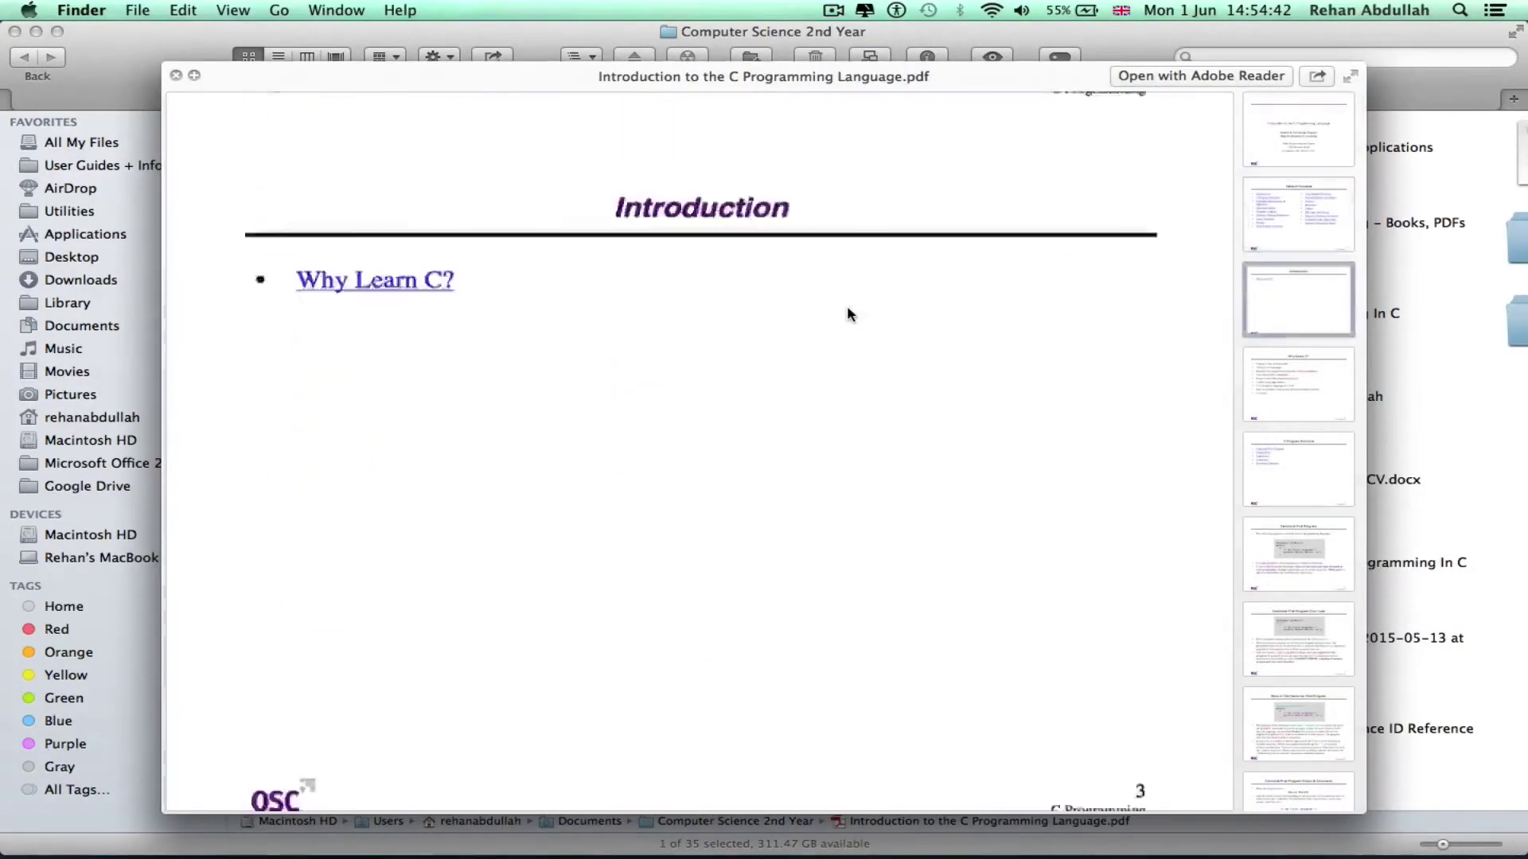
pyautogui.press('super+o')
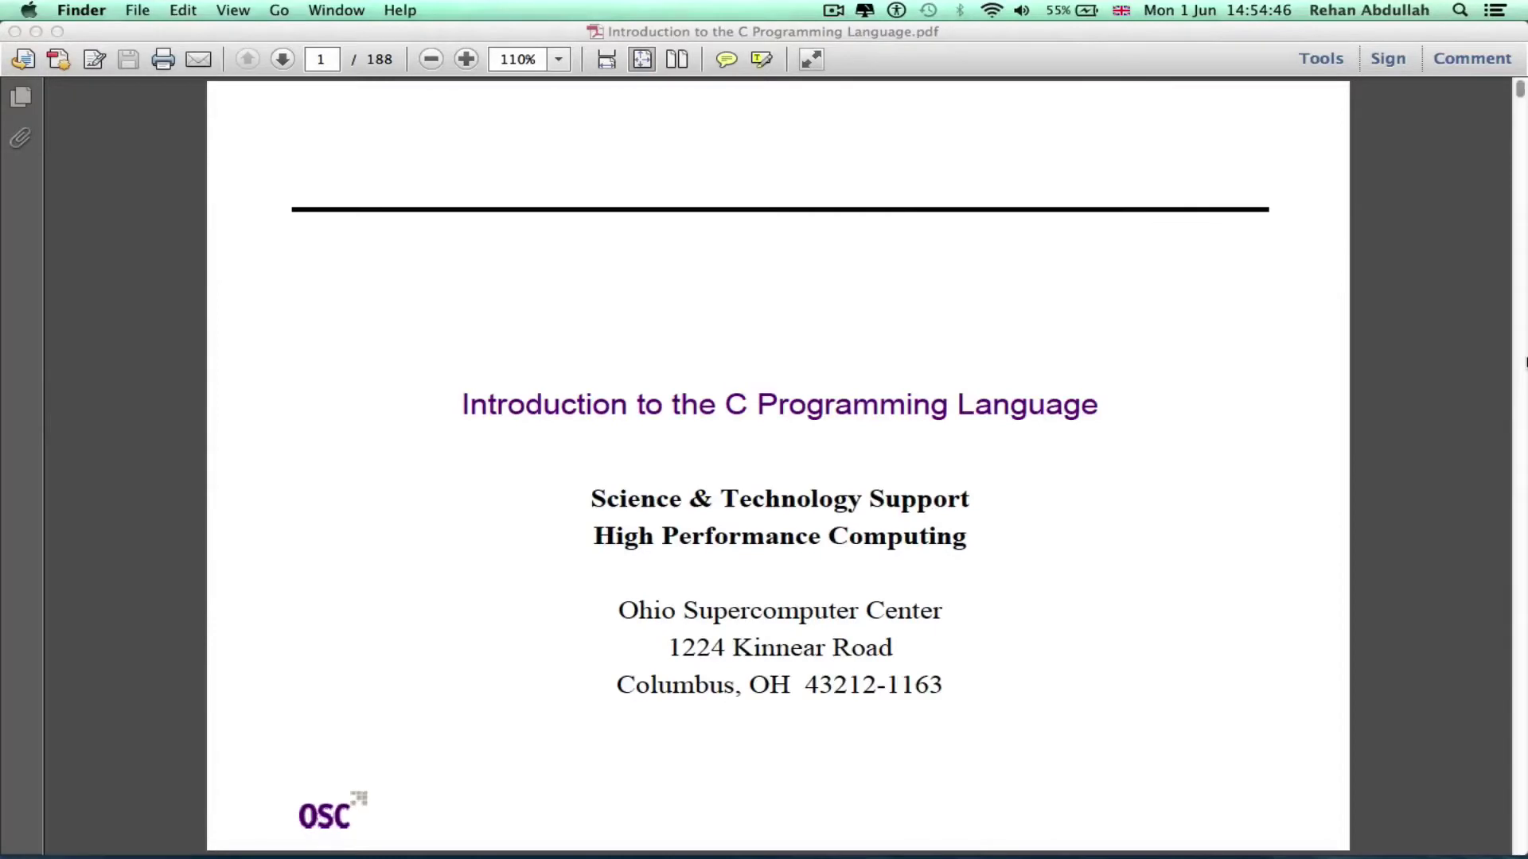
# Narrow and reposition the Reader window, then collapse it to its title bar
pyautogui.moveTo(1525, 362); pyautogui.dragTo(589, 409)
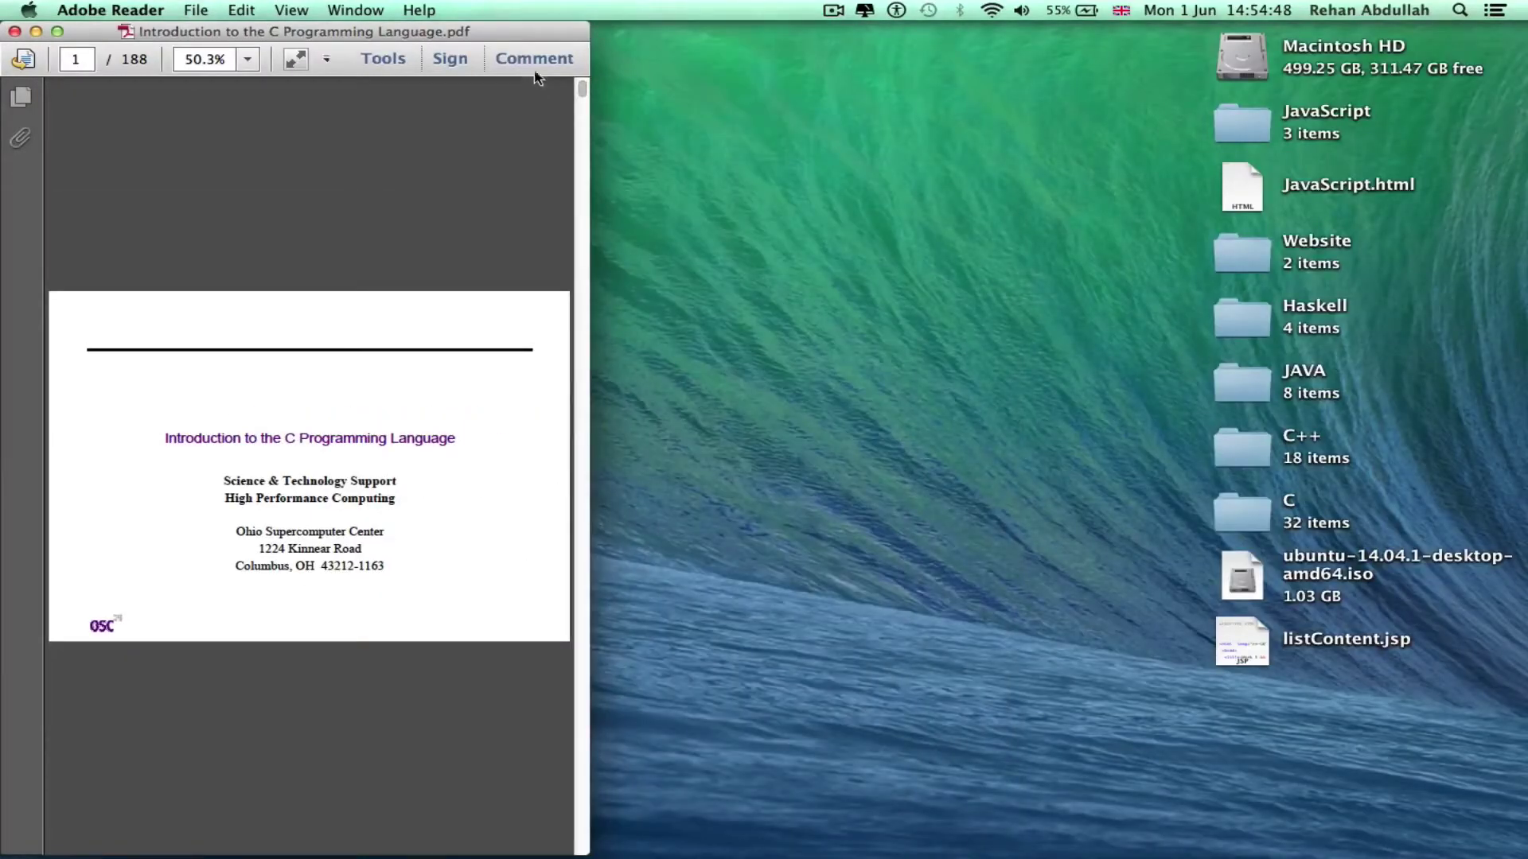
pyautogui.moveTo(510, 31); pyautogui.dragTo(0, 200)
pyautogui.moveTo(605, 31); pyautogui.dragTo(1432, 369)
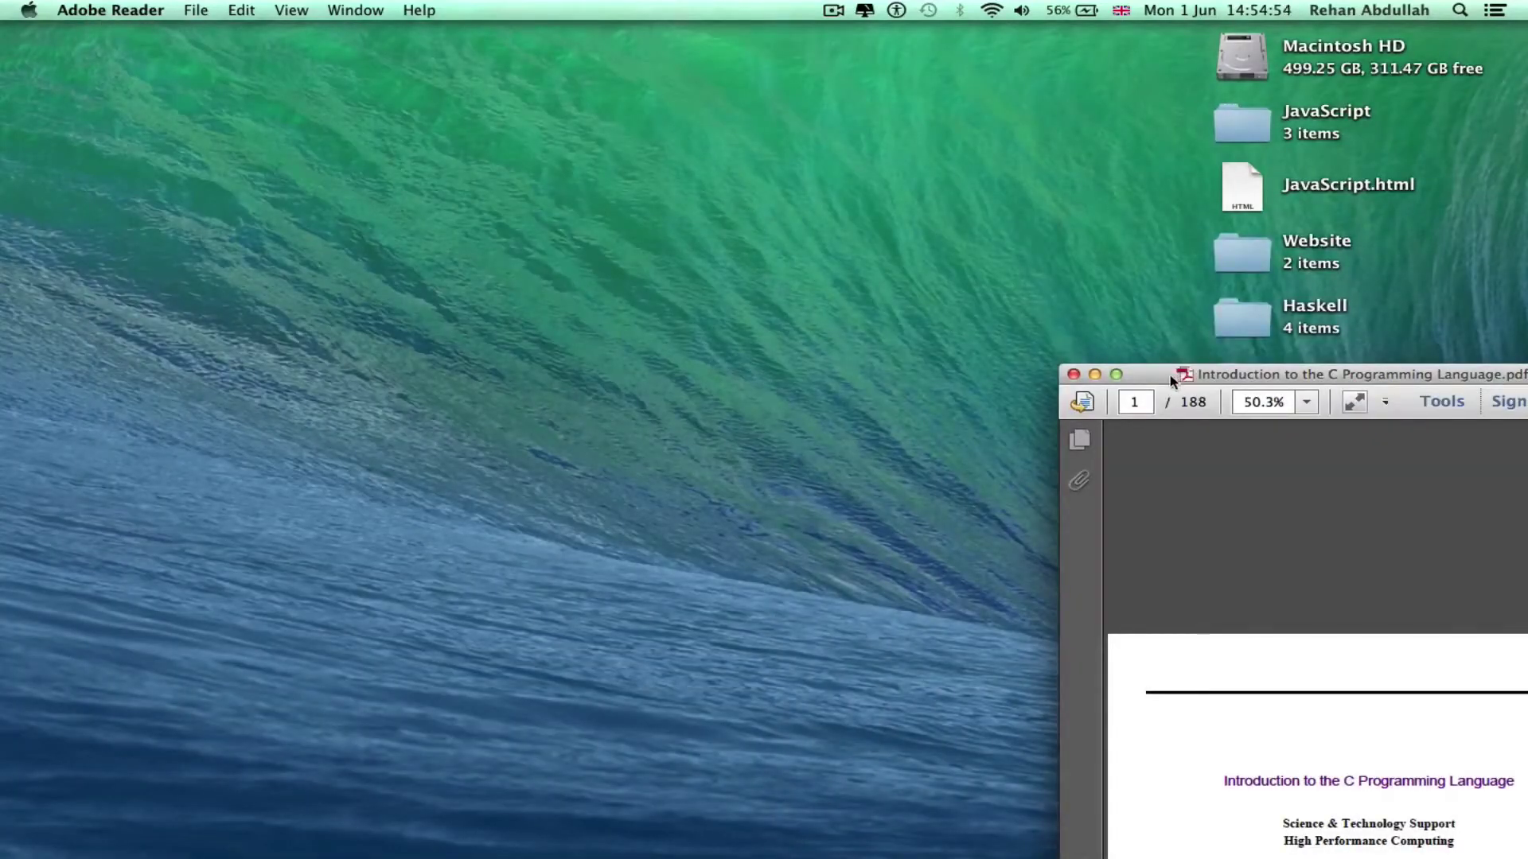
pyautogui.moveTo(1206, 365); pyautogui.dragTo(1527, 139)
pyautogui.doubleClick(936, 33)
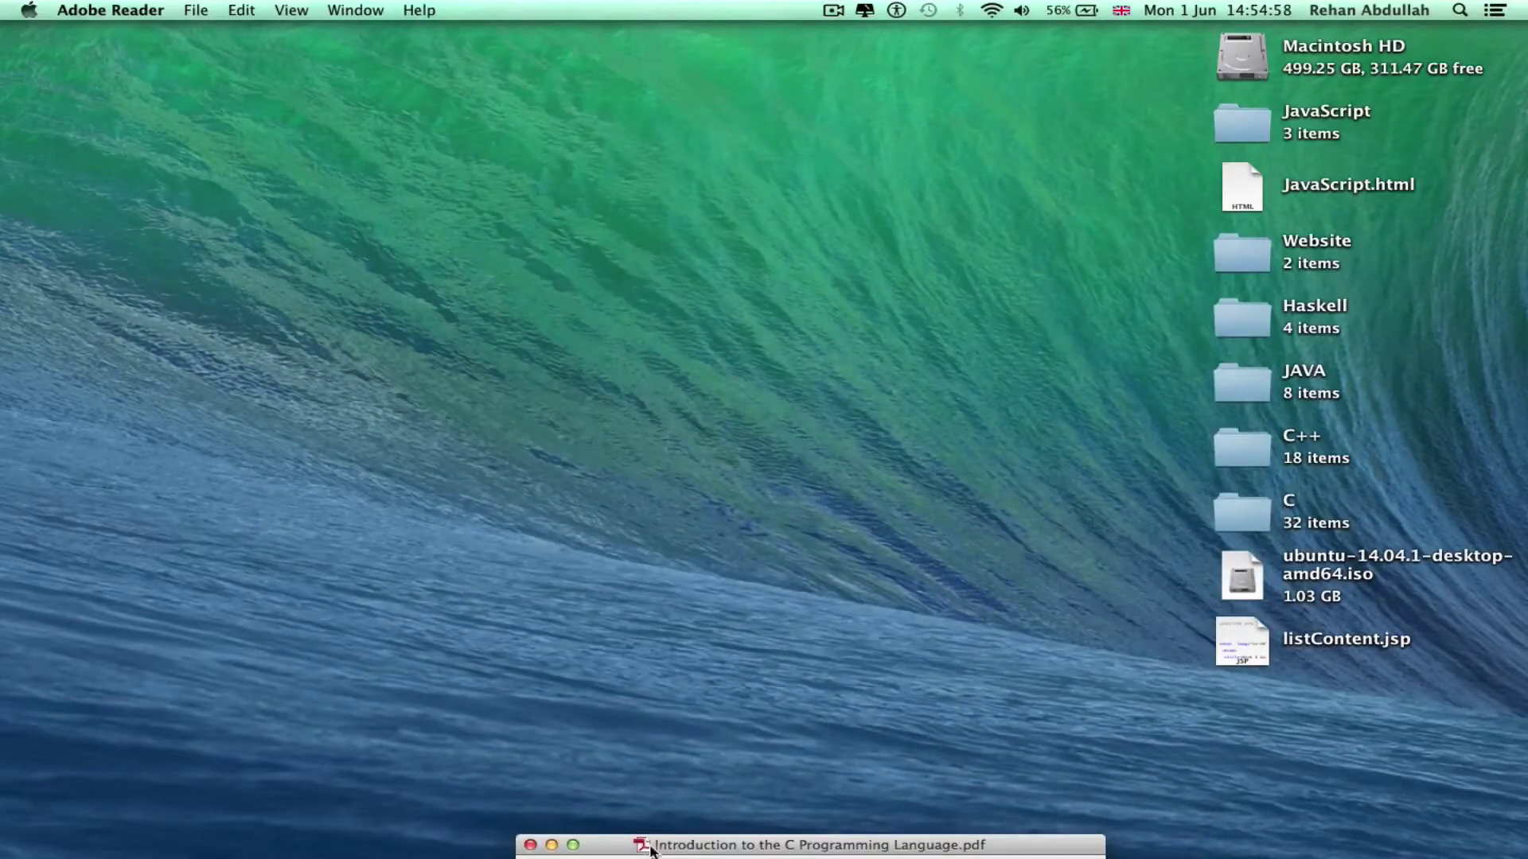
# Drag the document's proxy icon to the desktop to create an alias, then restore and close the document
pyautogui.moveTo(642, 845); pyautogui.dragTo(535, 624)
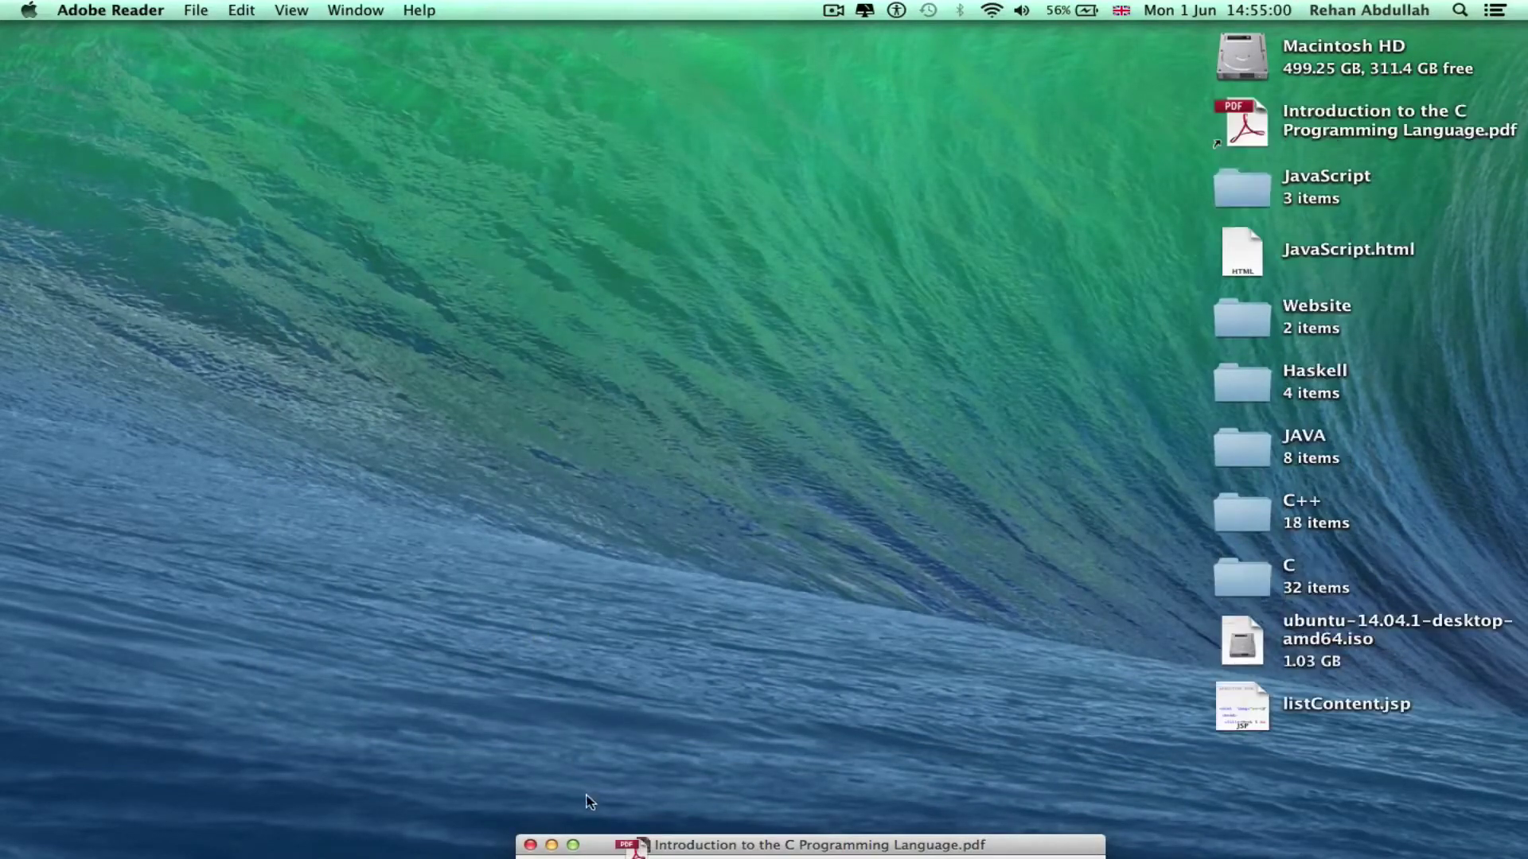
pyautogui.doubleClick(596, 845)
pyautogui.click(440, 31)
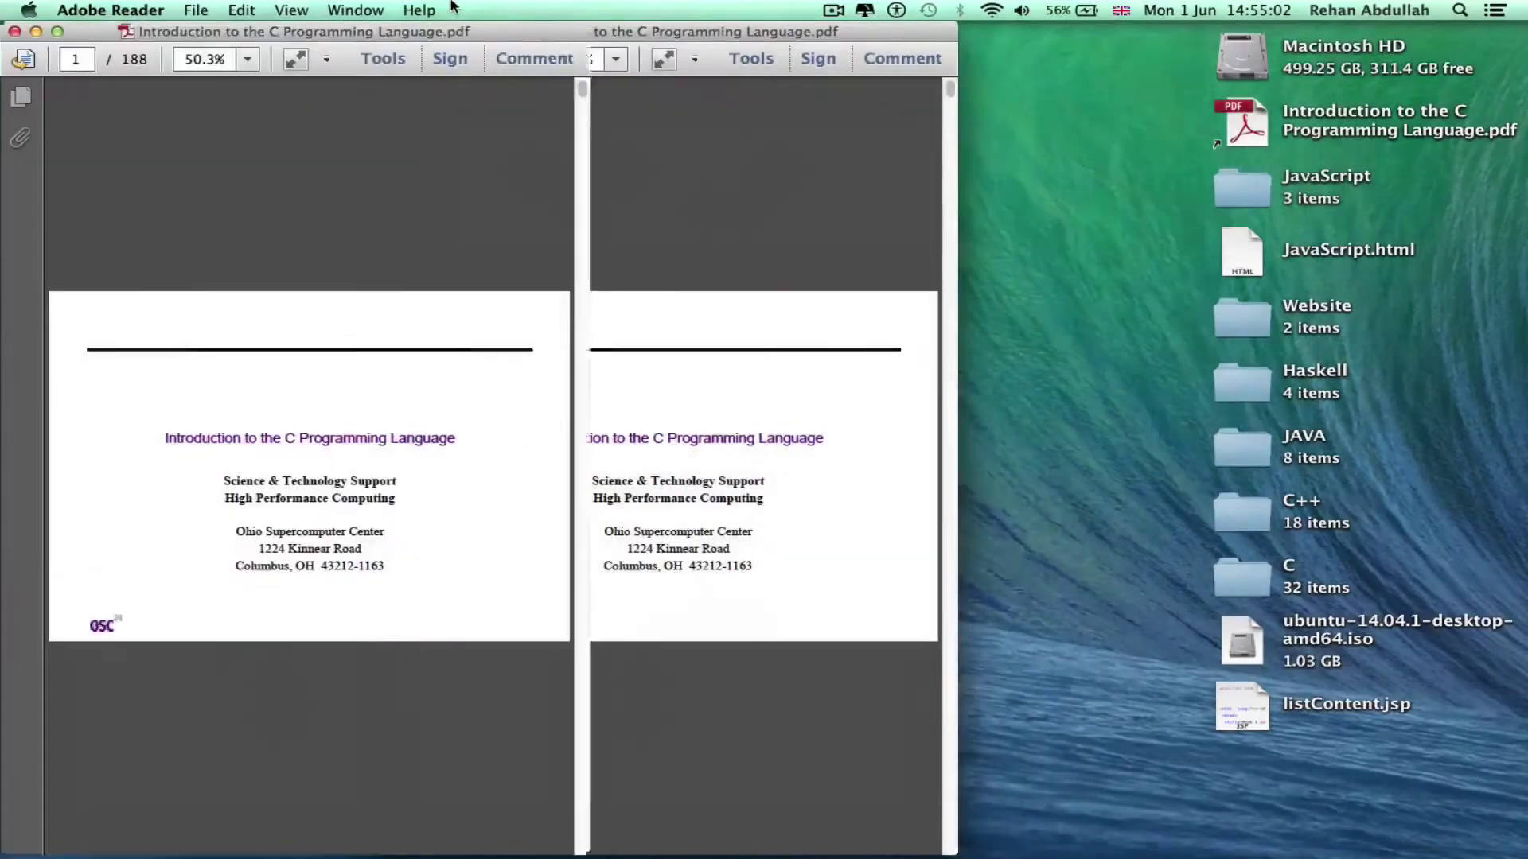
pyautogui.click(14, 31)
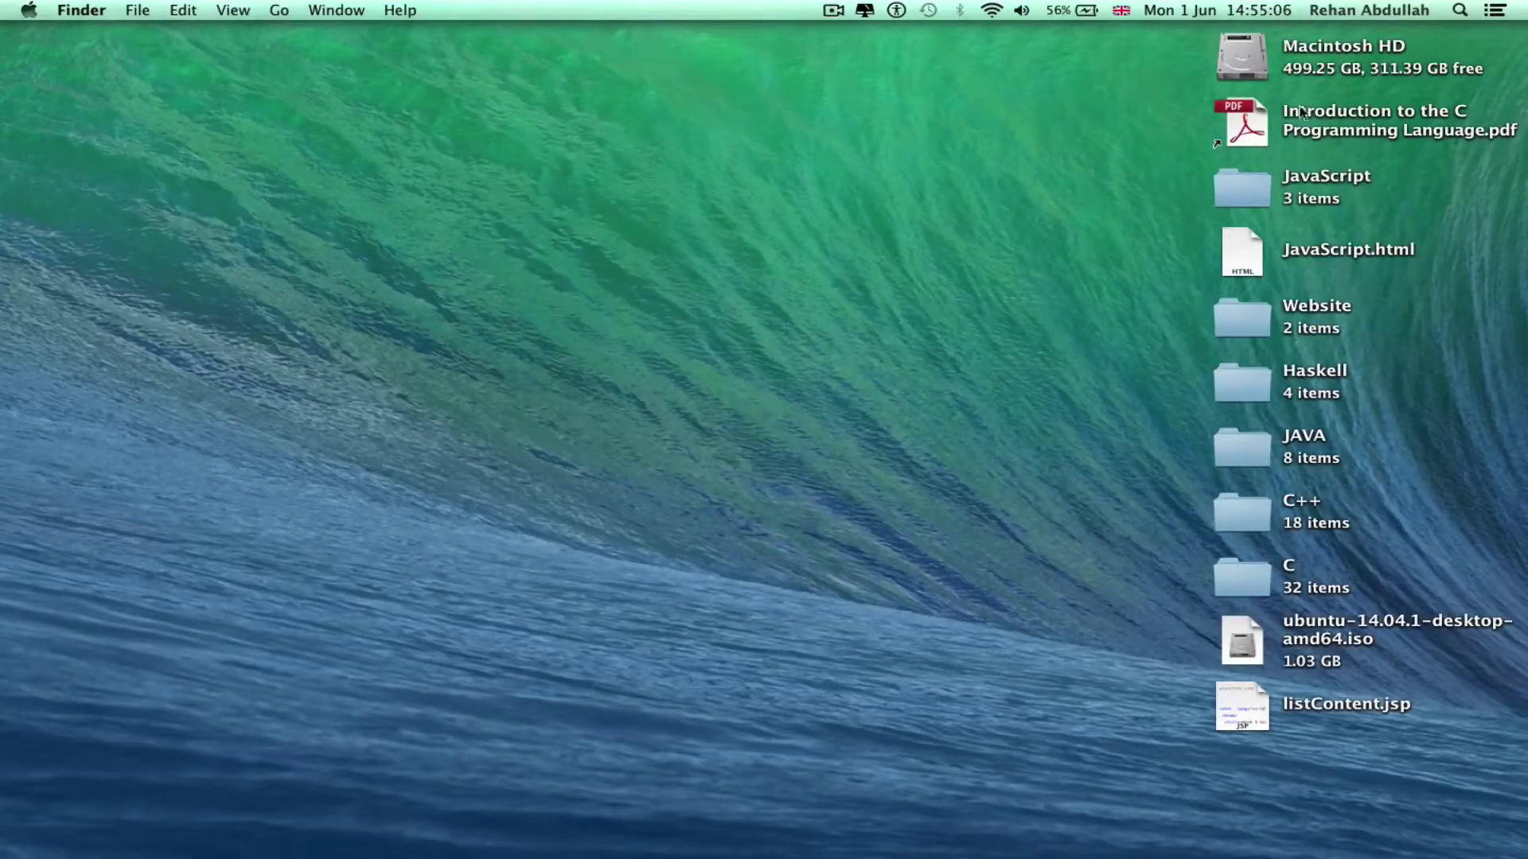
# Move the PDF alias from the desktop to the Trash and empty the Trash
pyautogui.click(1252, 119)
pyautogui.moveTo(1252, 119); pyautogui.dragTo(1447, 828)
pyautogui.rightClick(1447, 828)
pyautogui.click(1456, 769)
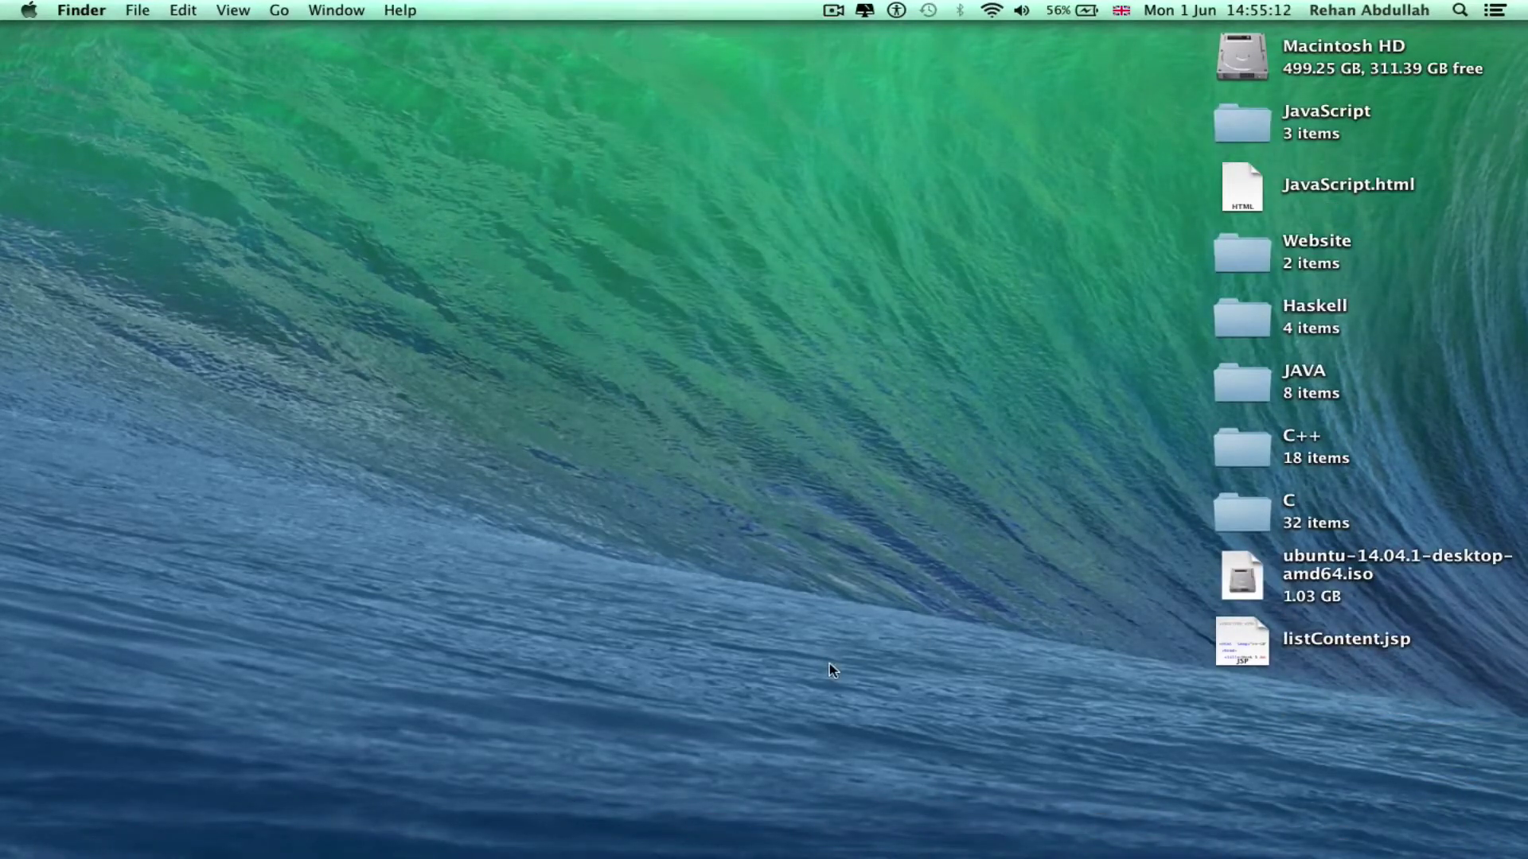
# Hide and then quit Adobe Reader from the Dock, and bring up Terminal's Dock menu
pyautogui.rightClick(912, 856)
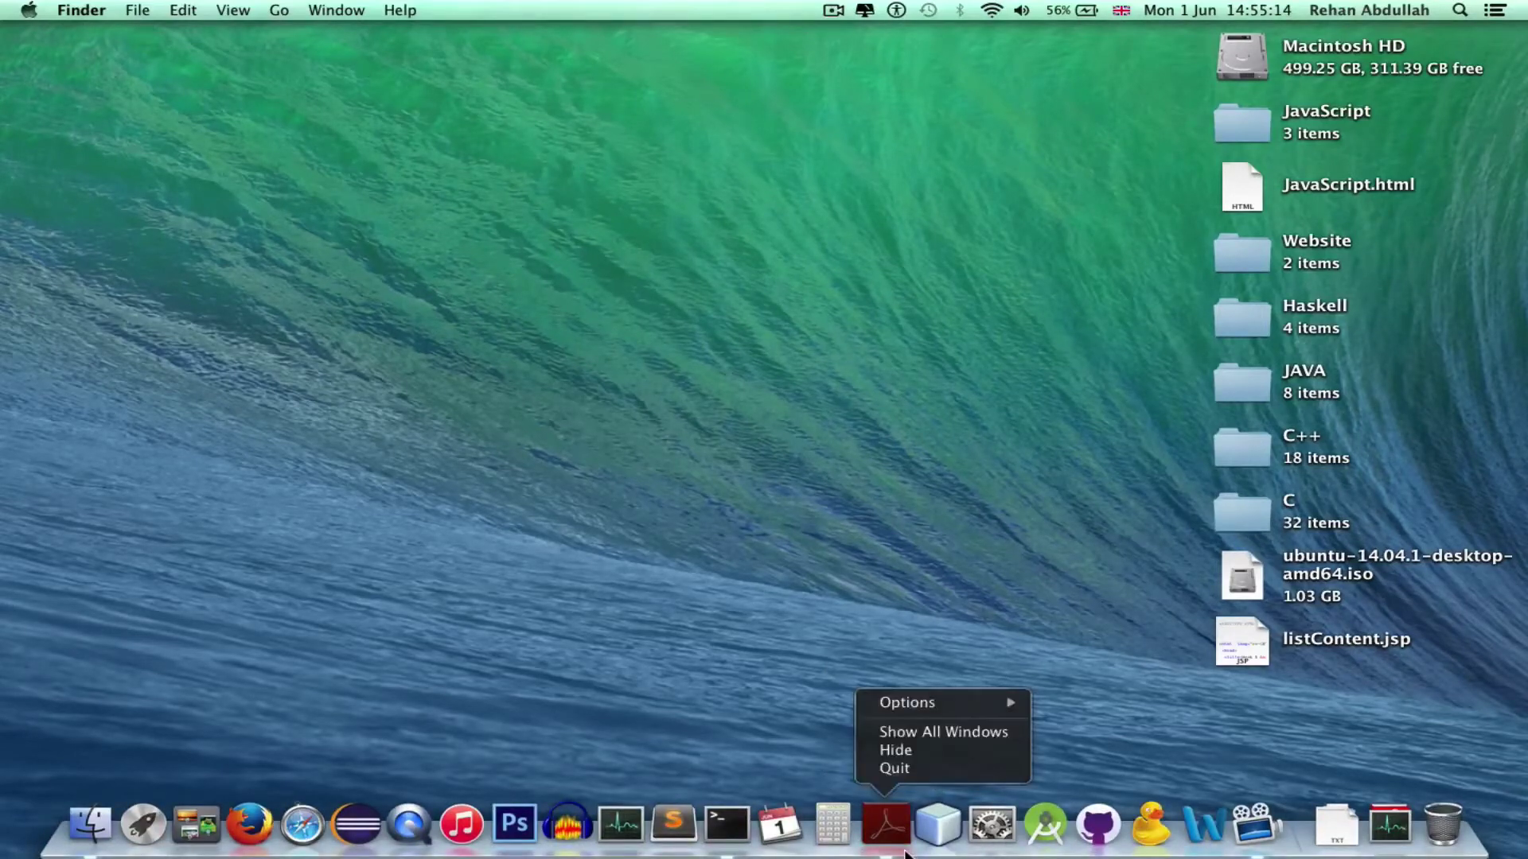
pyautogui.click(895, 770)
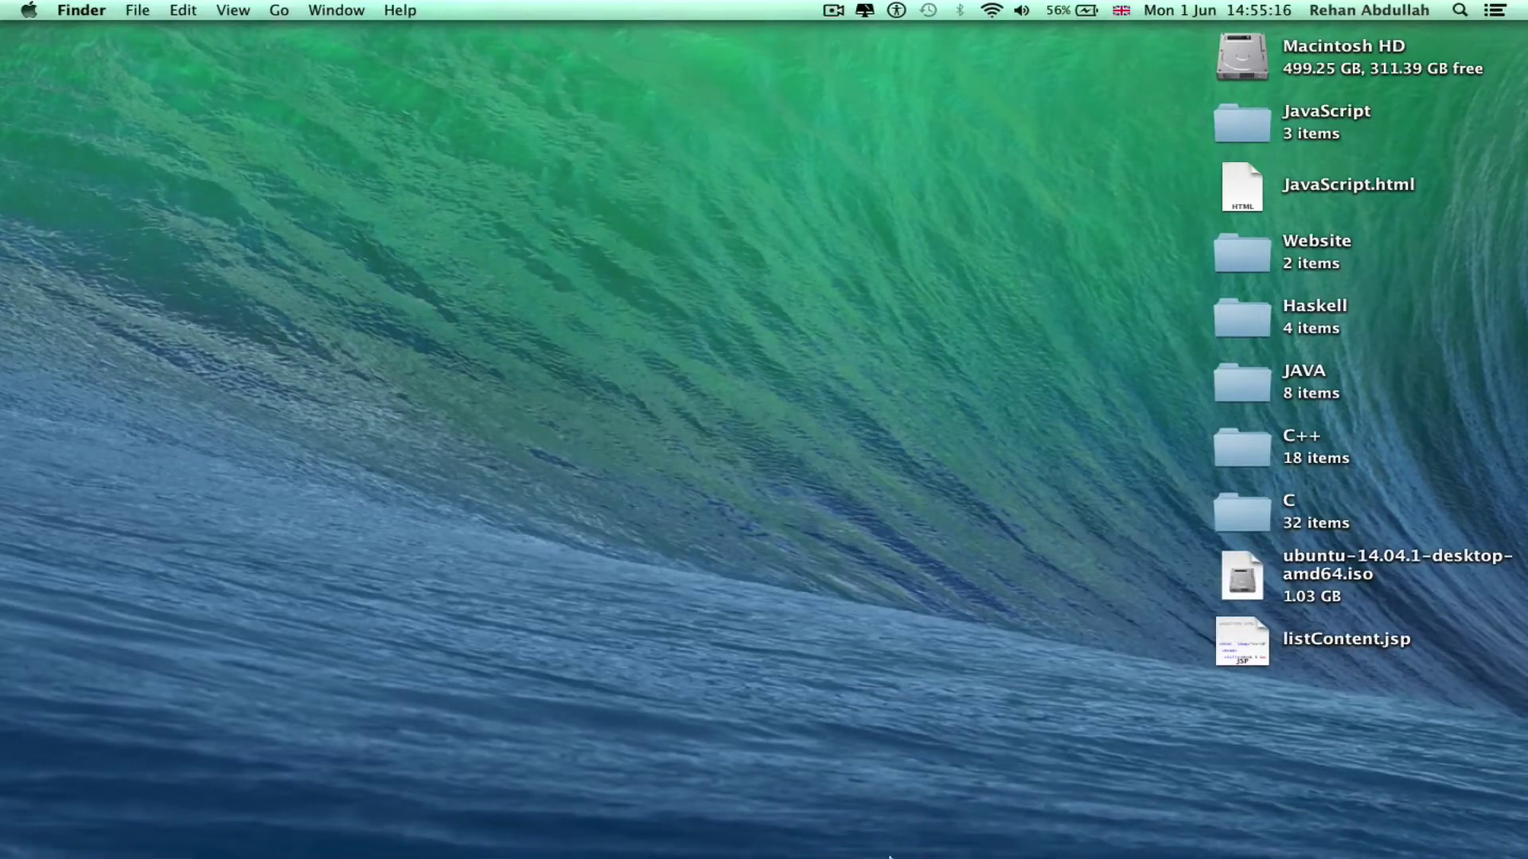
pyautogui.moveTo(890, 856)
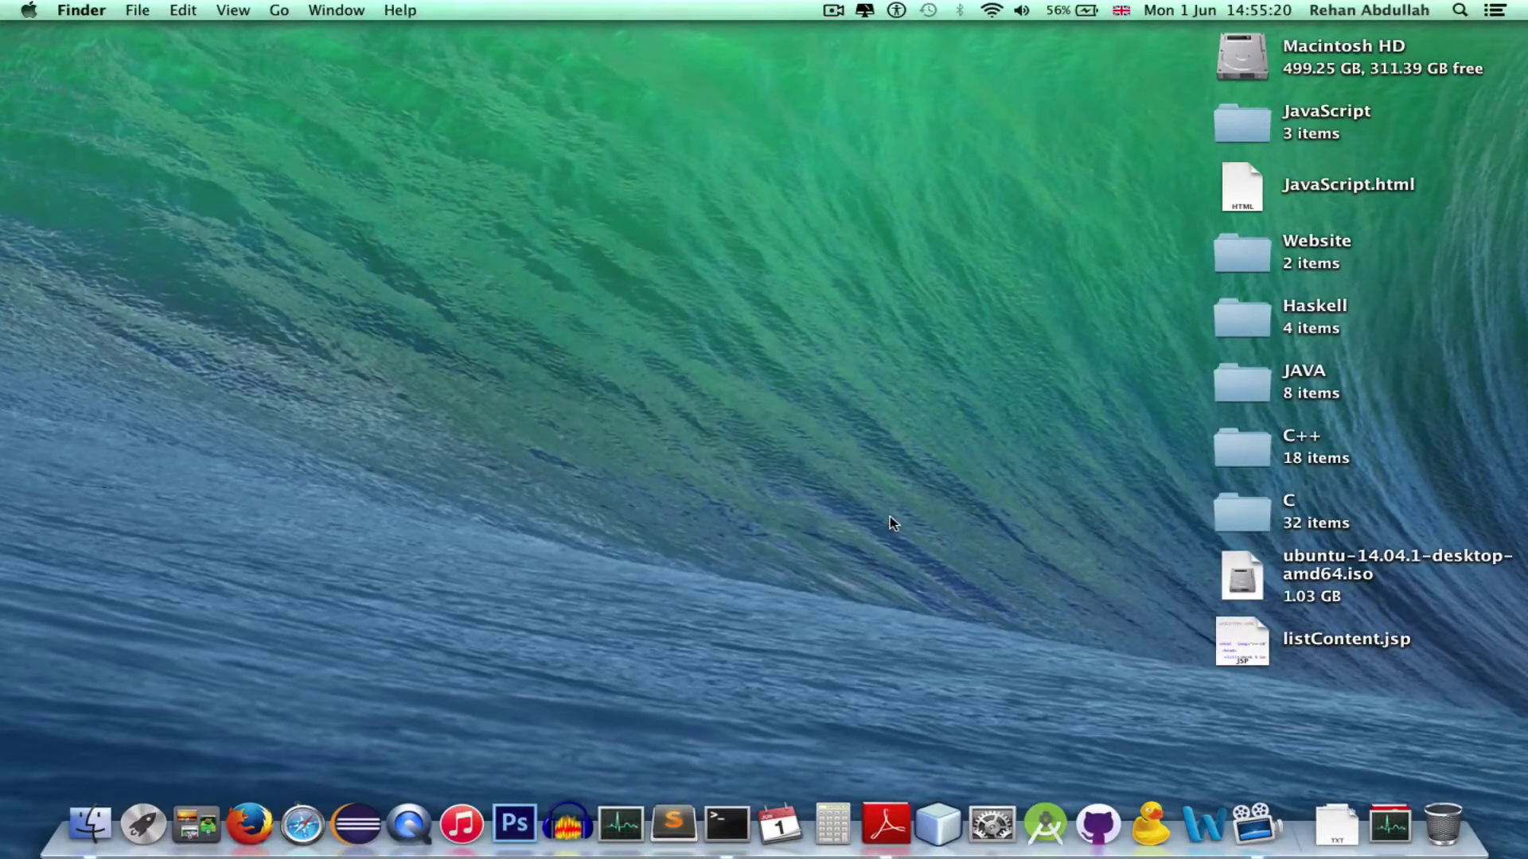
pyautogui.rightClick(873, 853)
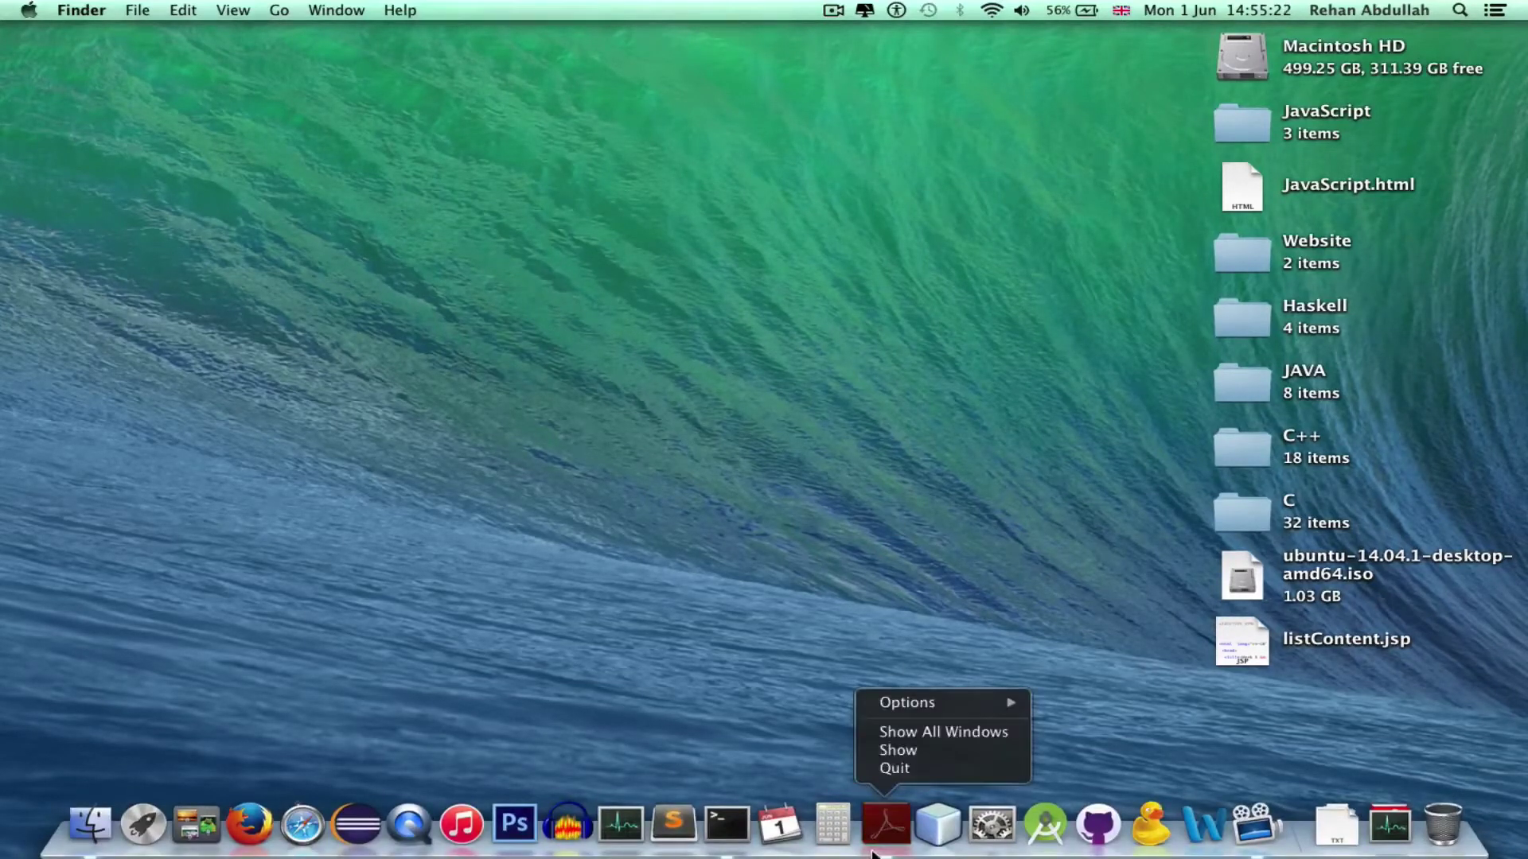
pyautogui.click(900, 767)
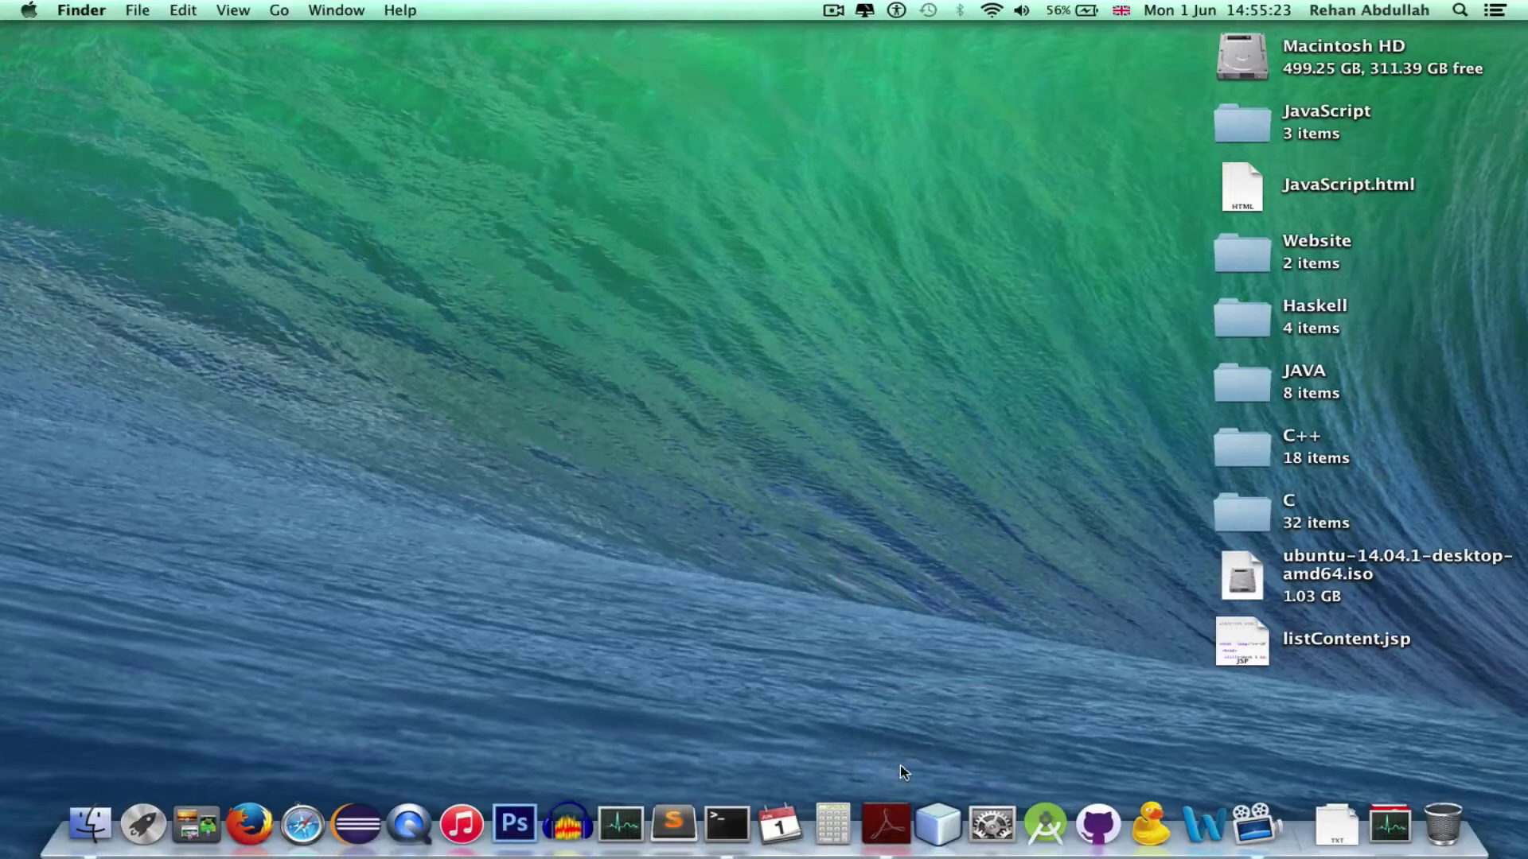
pyautogui.rightClick(740, 825)
# Quit Terminal and open the Dock preferences from the Apple menu
pyautogui.click(736, 767)
pyautogui.click(4, 12)
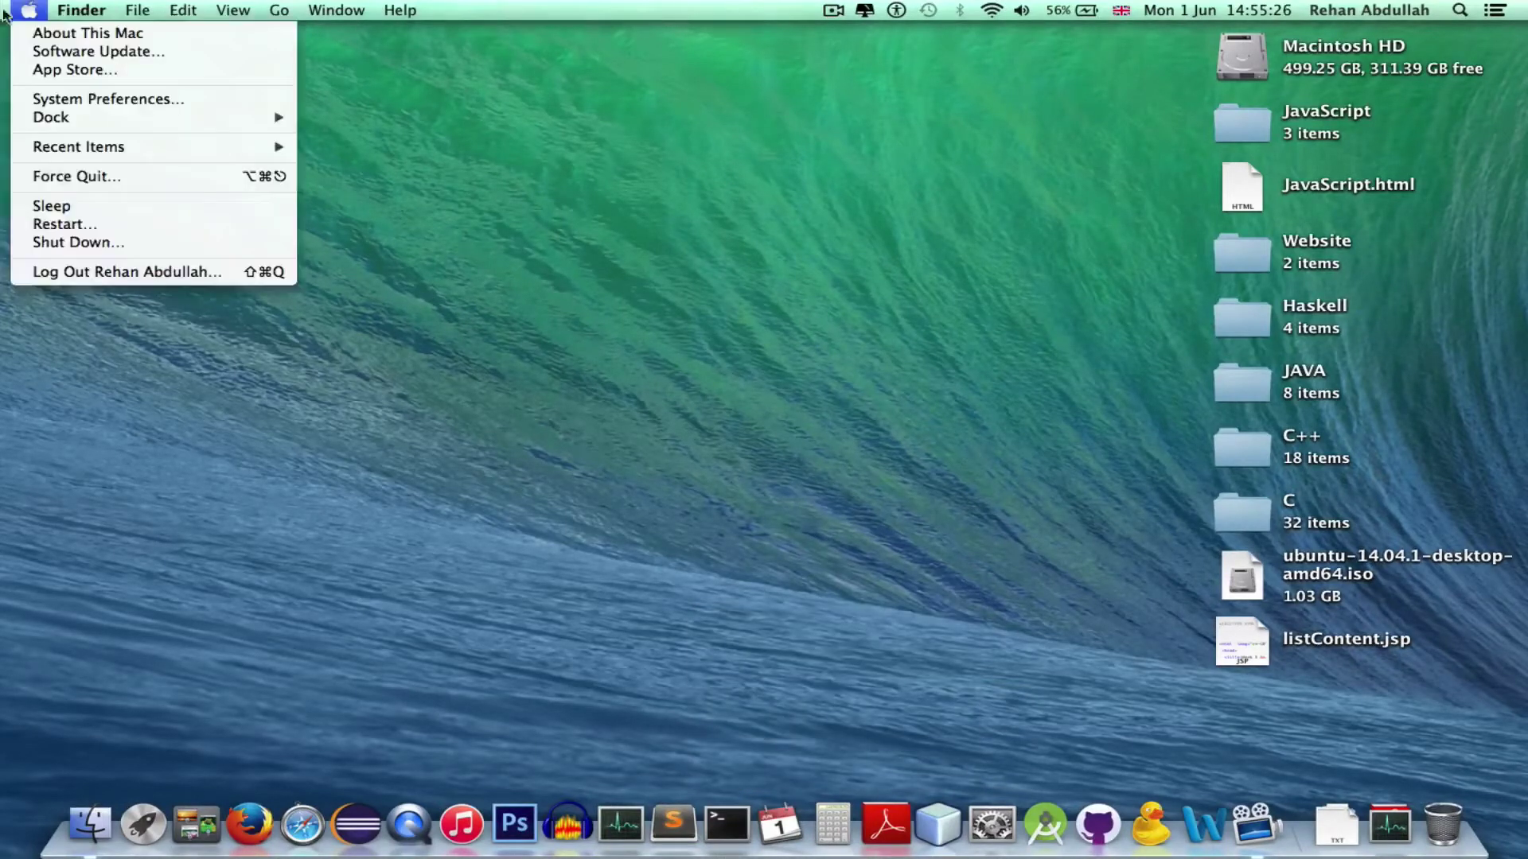
pyautogui.moveTo(50, 120)
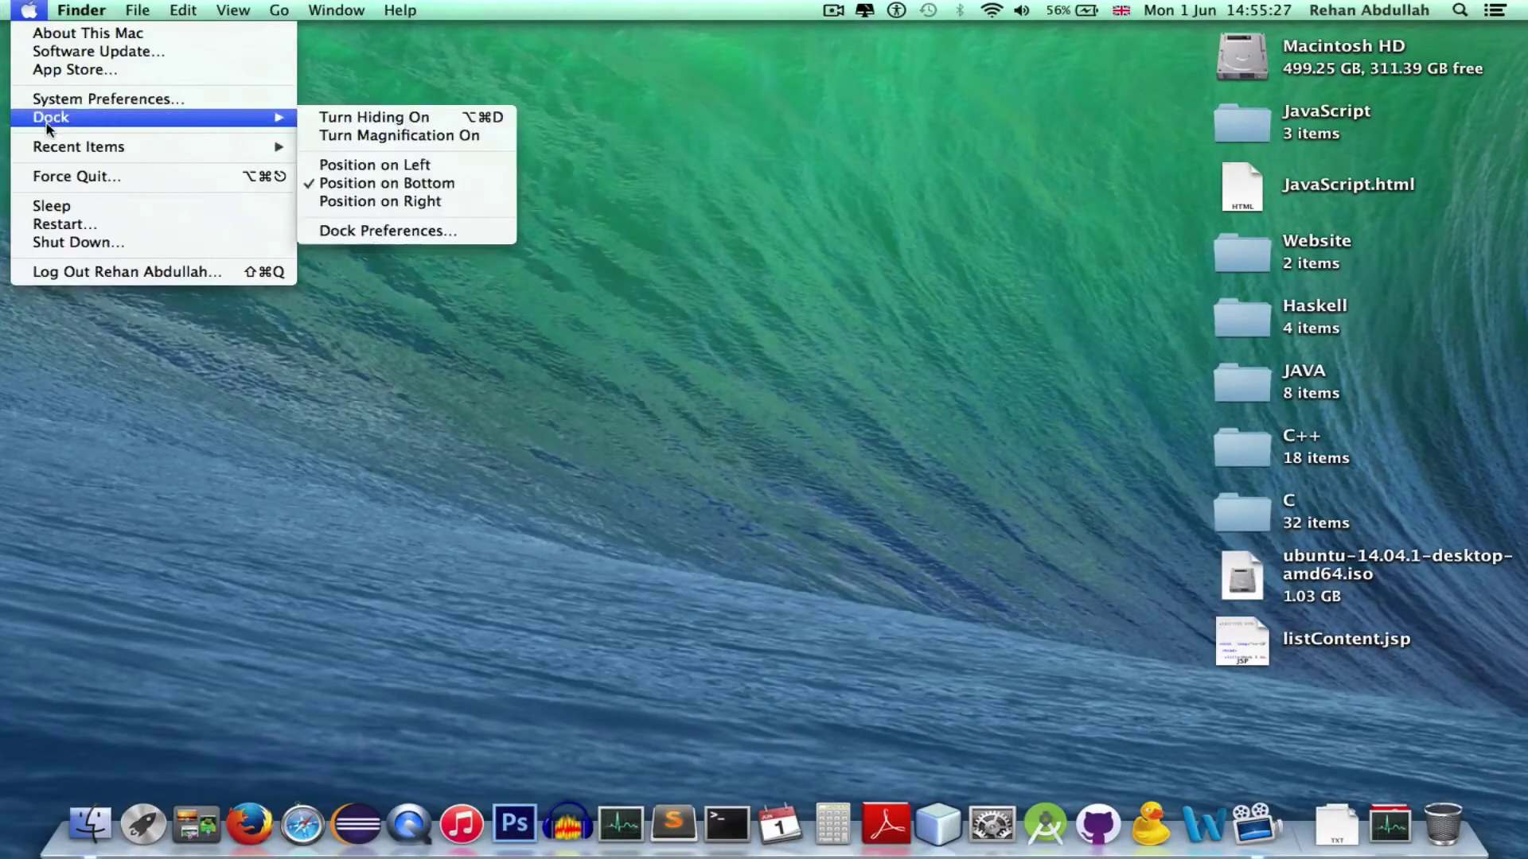
pyautogui.click(440, 231)
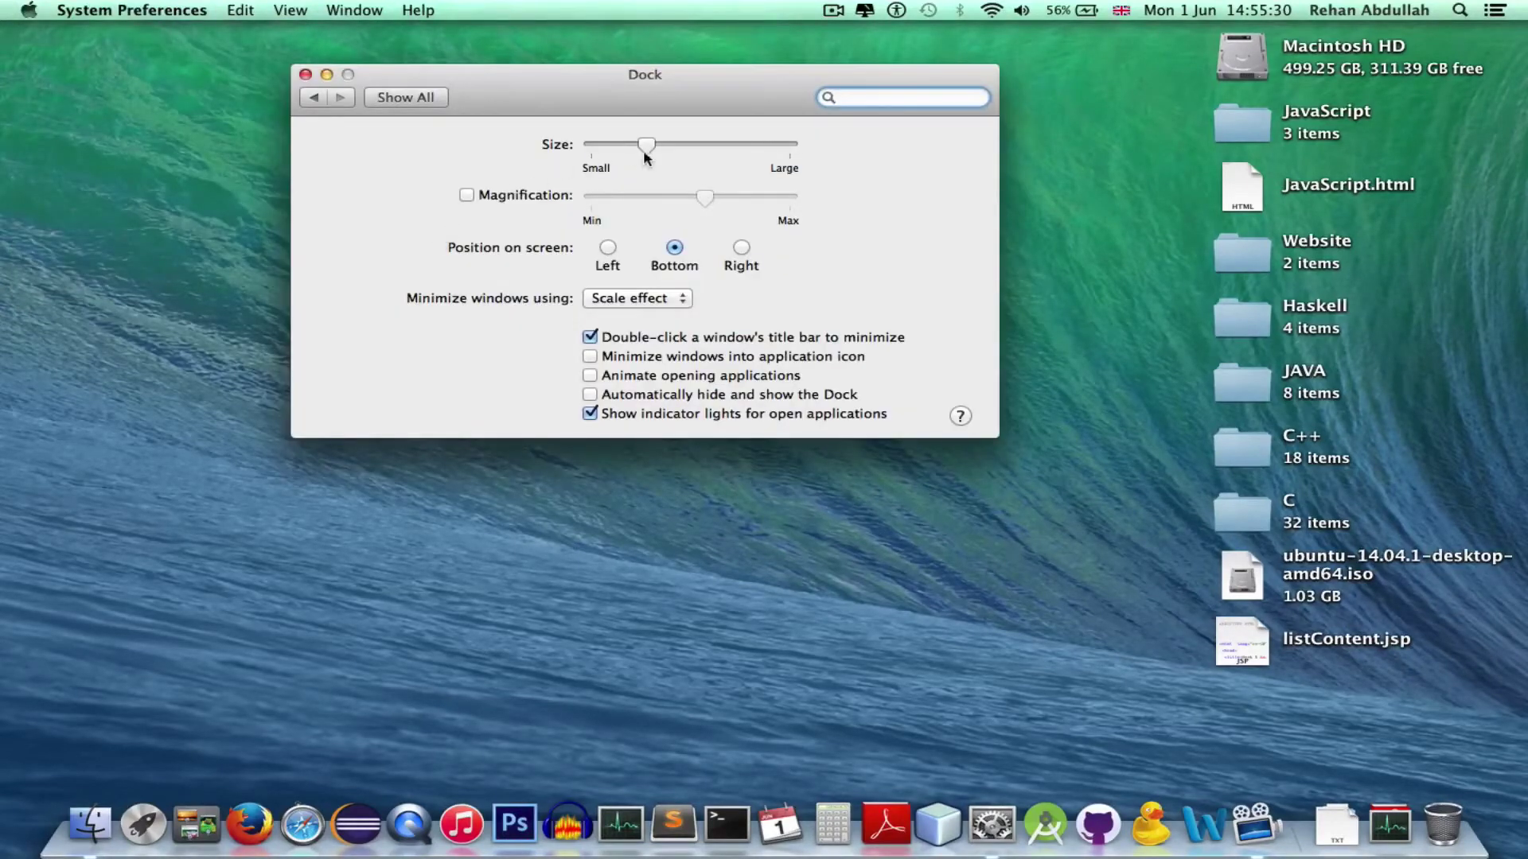
# Try the smallest Dock size, maximum magnification, right-edge placement and the largest size
pyautogui.moveTo(643, 150); pyautogui.dragTo(532, 136)
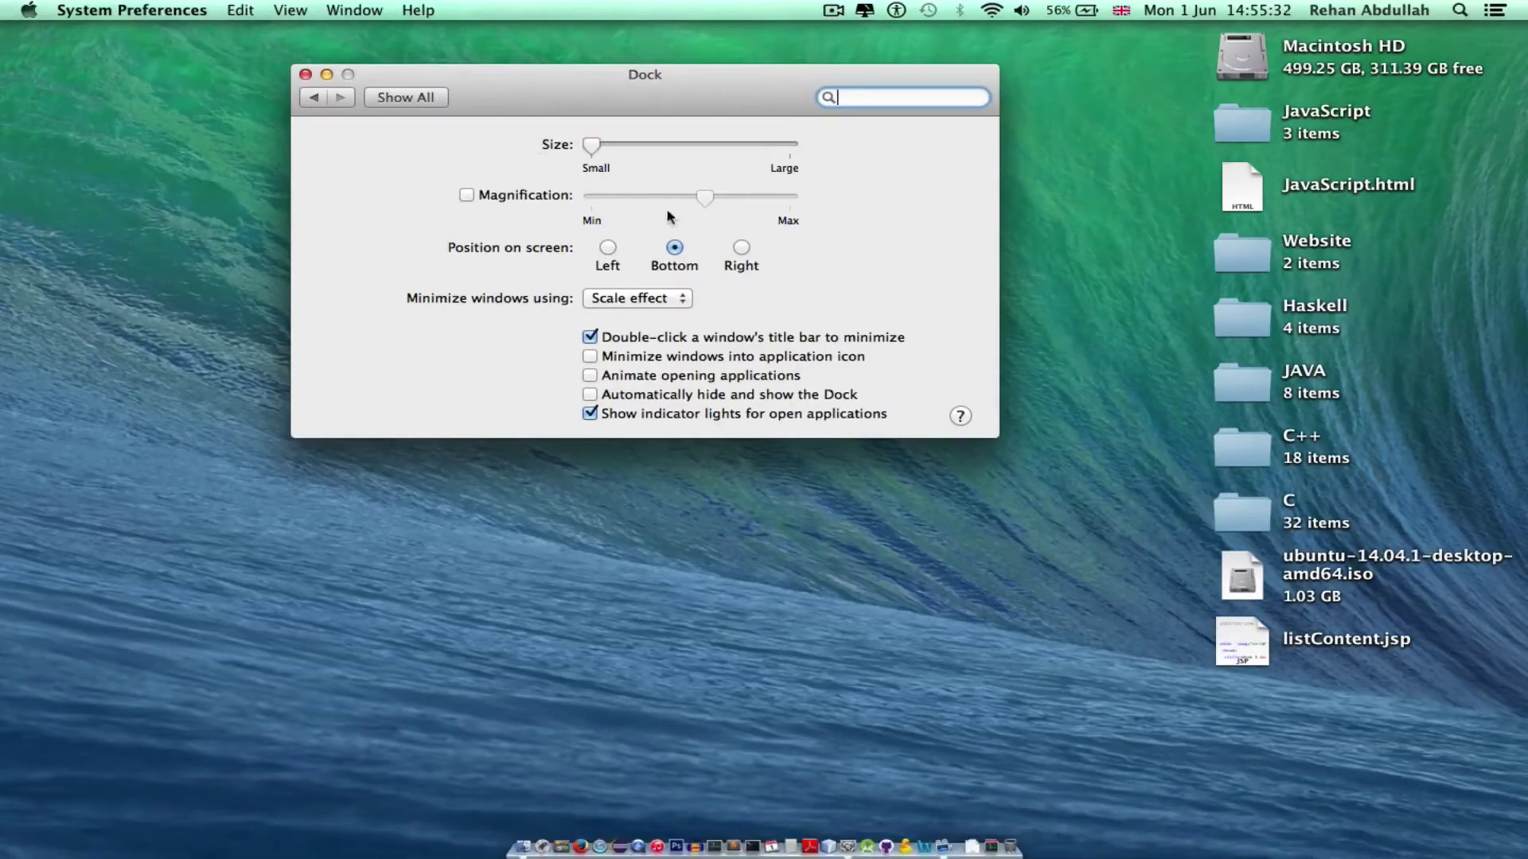
pyautogui.click(467, 195)
pyautogui.moveTo(706, 197); pyautogui.dragTo(791, 199)
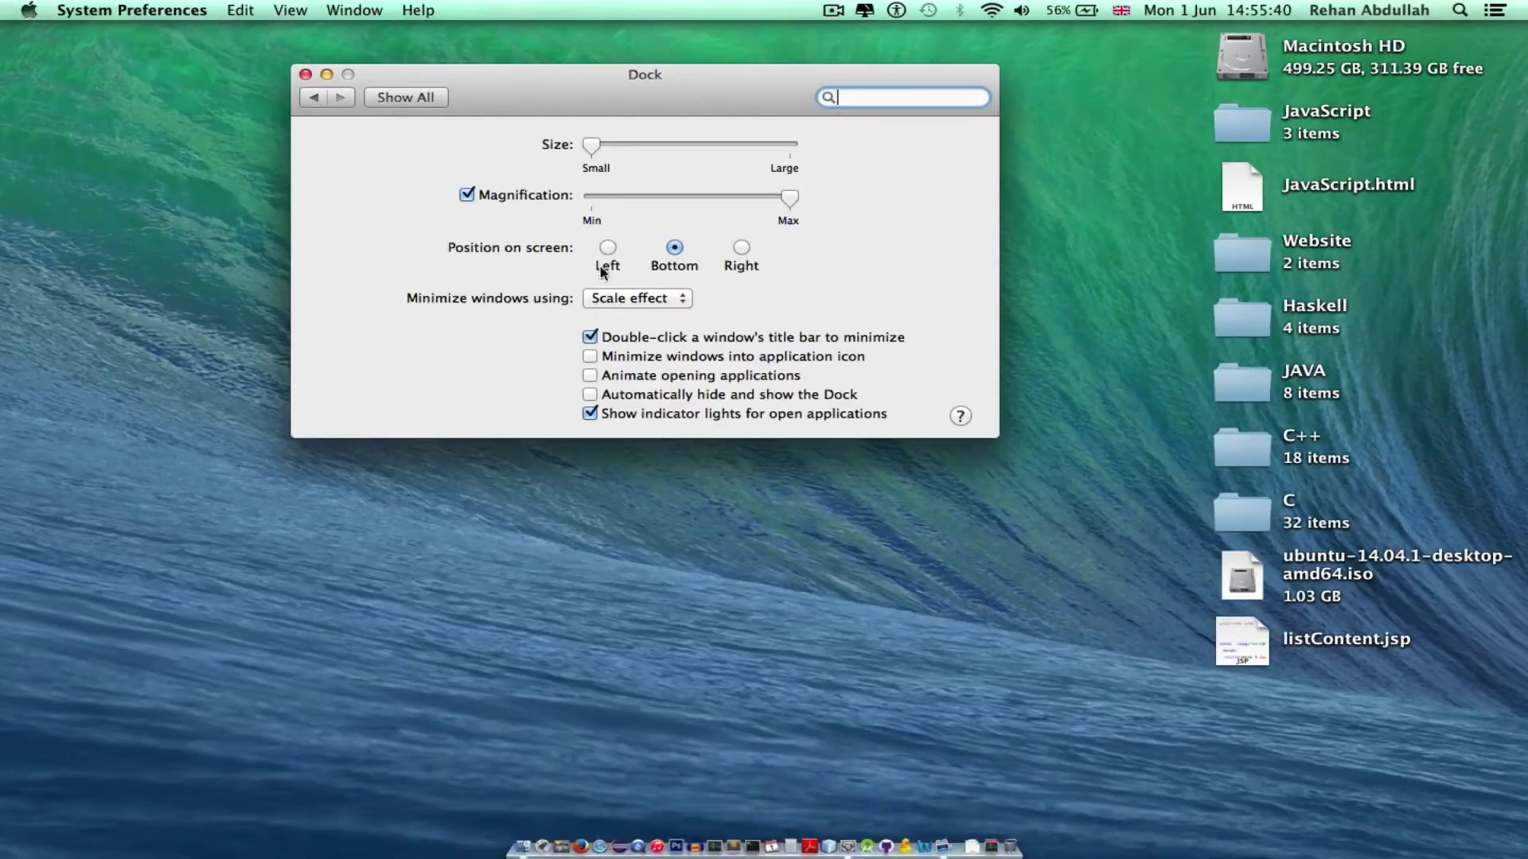
pyautogui.click(737, 253)
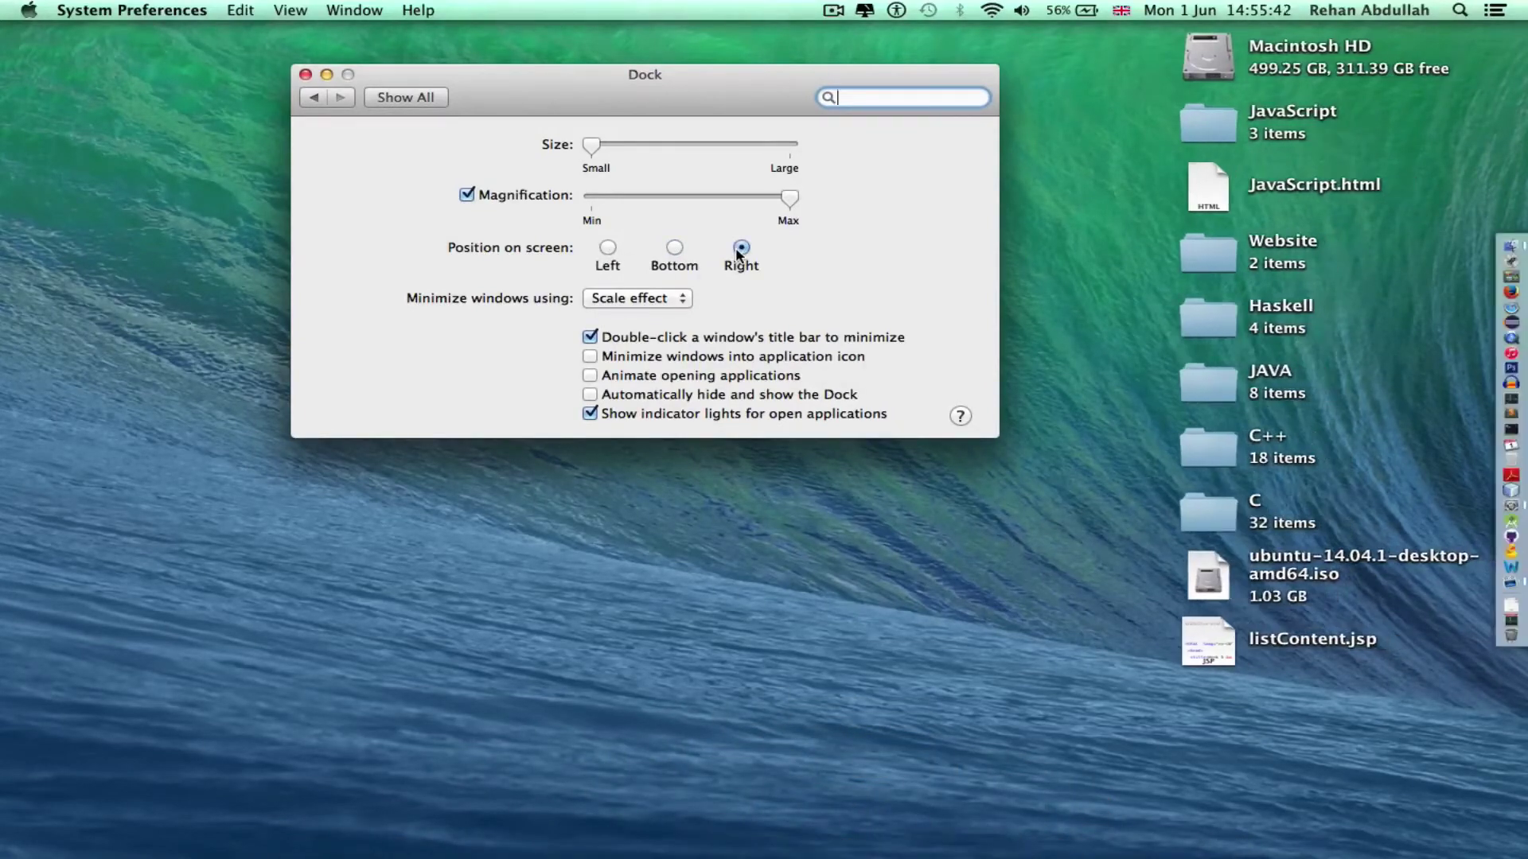
pyautogui.moveTo(732, 147); pyautogui.dragTo(832, 143)
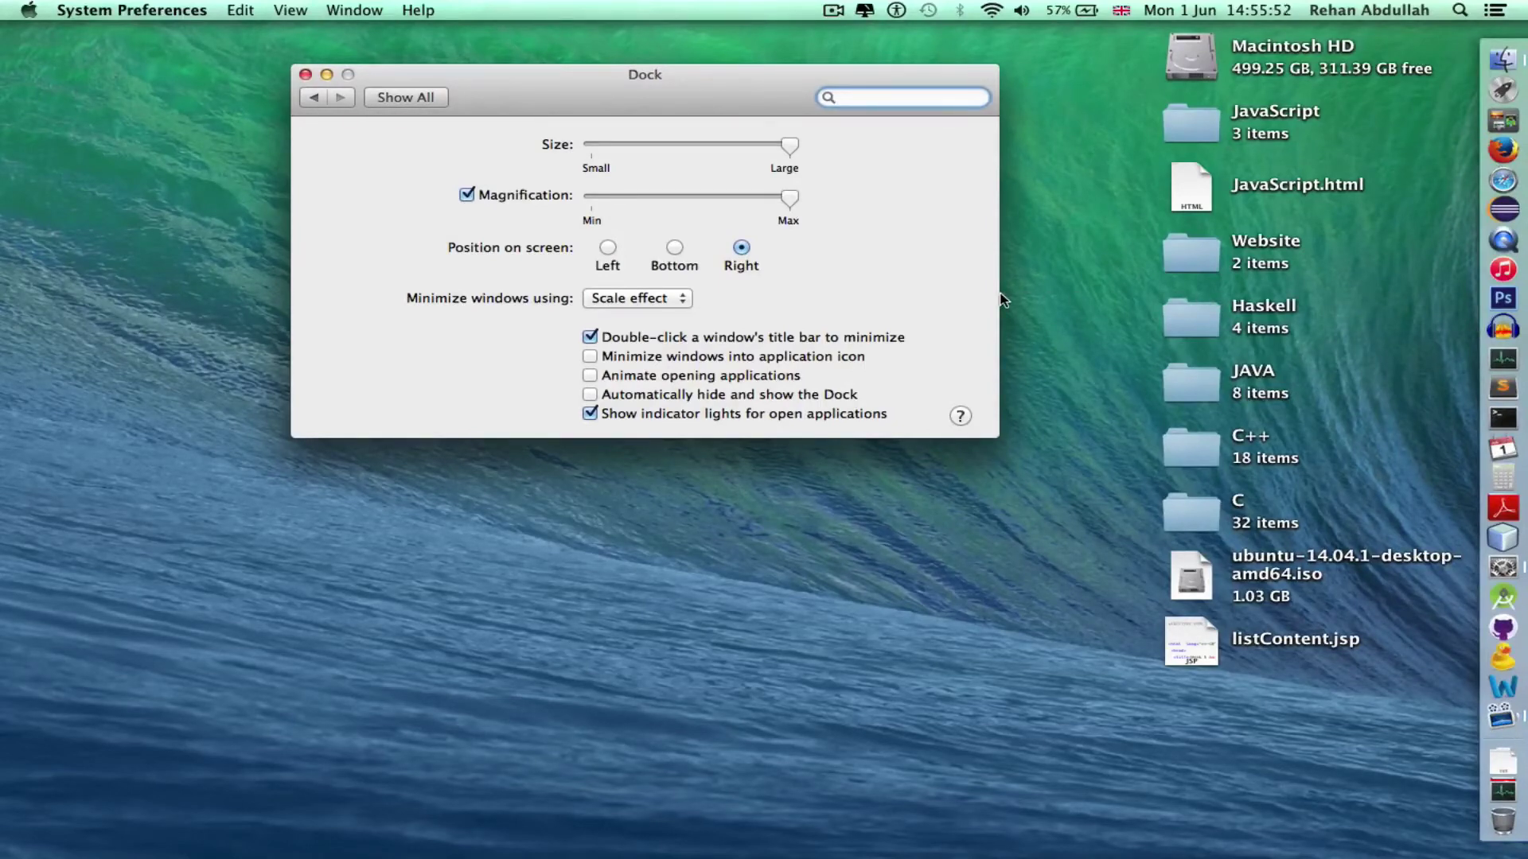
# Return the Dock to the bottom, turn magnification off, and reduce it to a moderate size
pyautogui.click(674, 248)
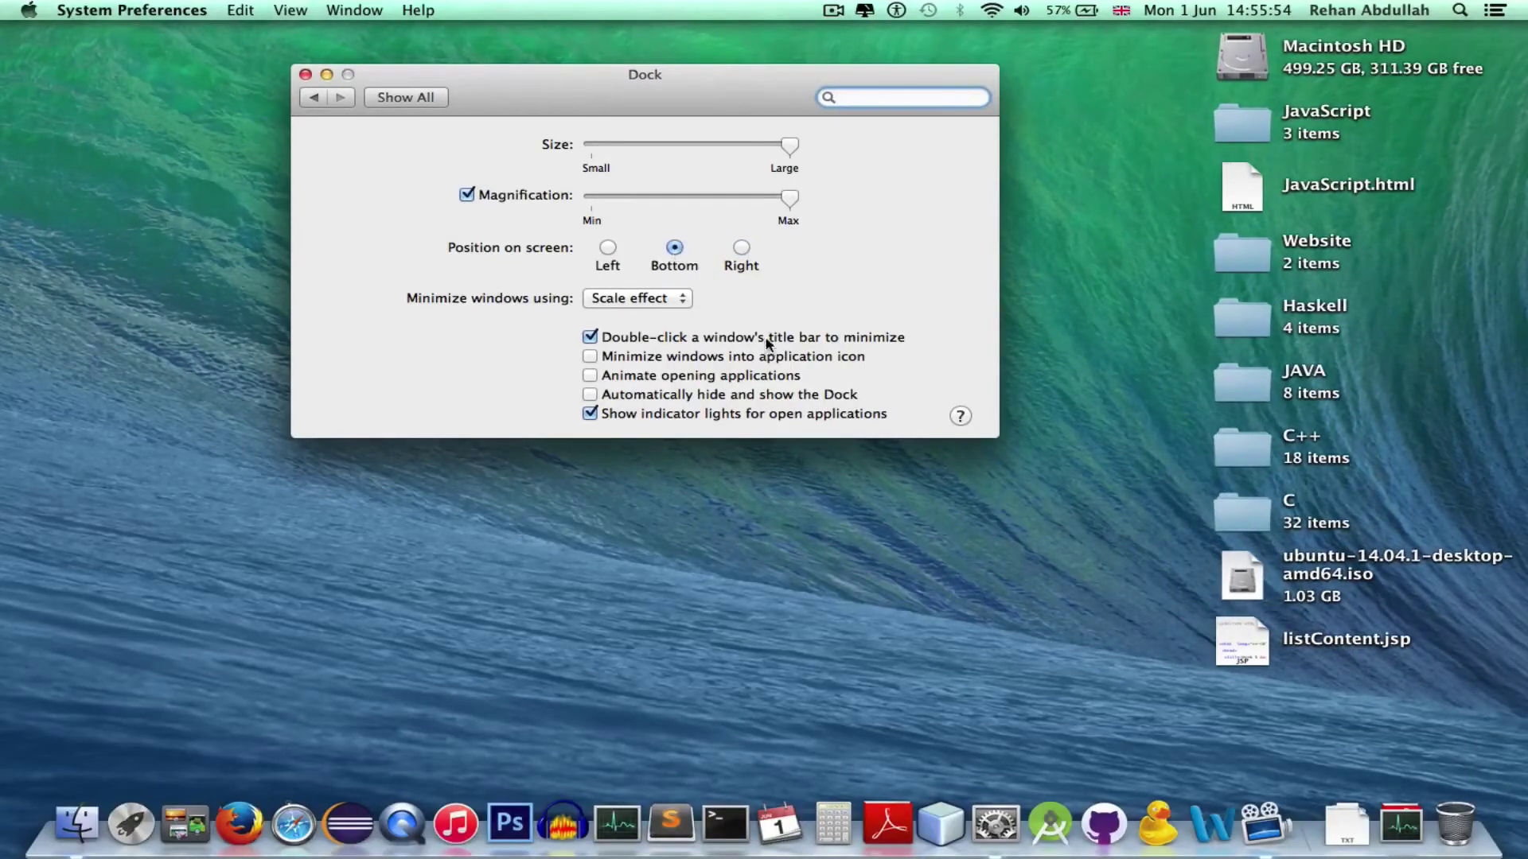
pyautogui.click(466, 195)
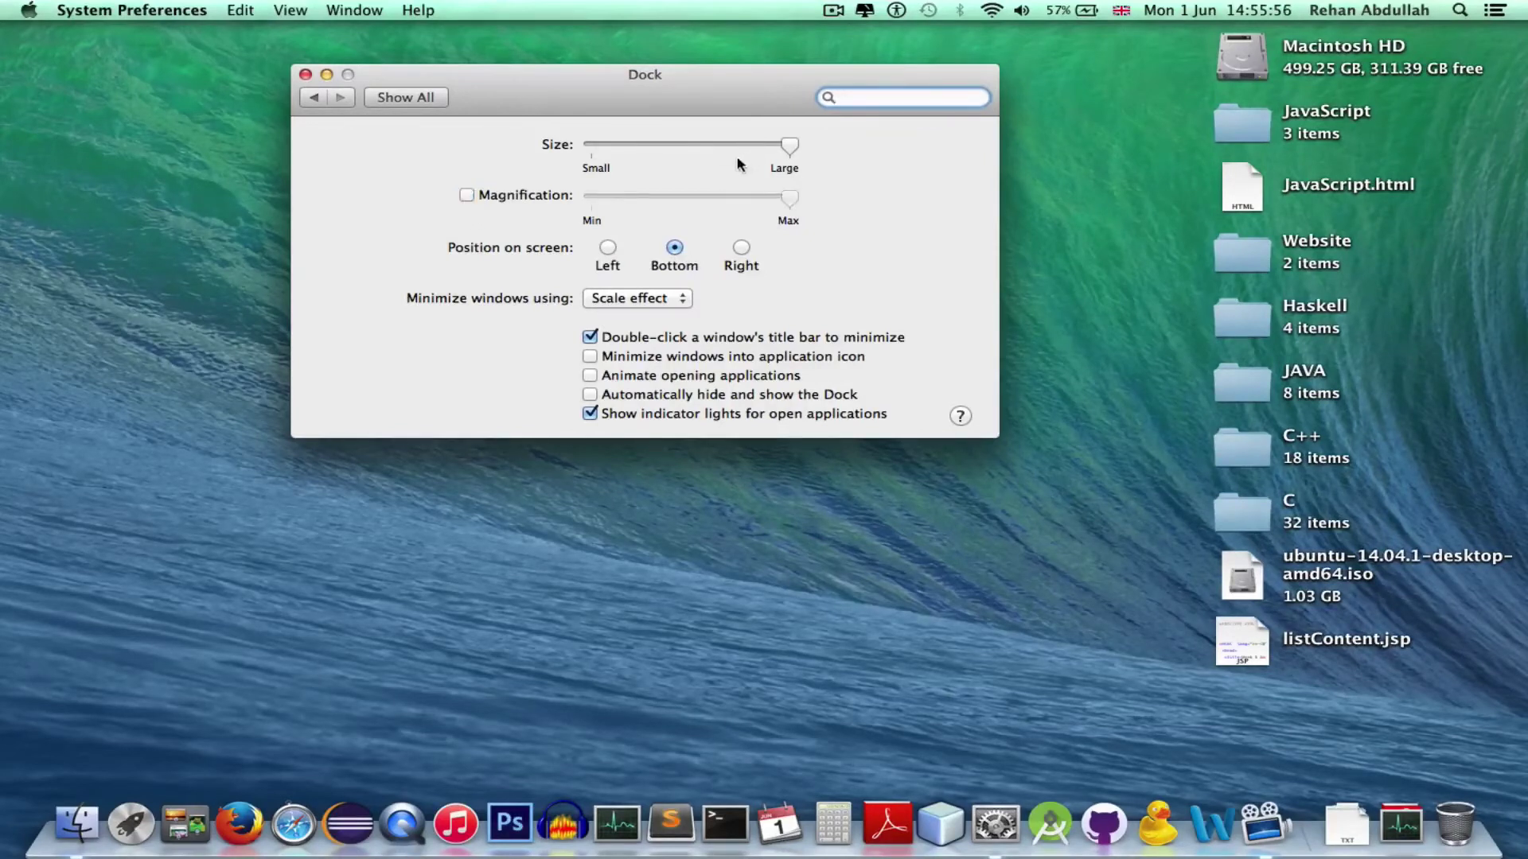
pyautogui.moveTo(734, 146); pyautogui.dragTo(649, 152)
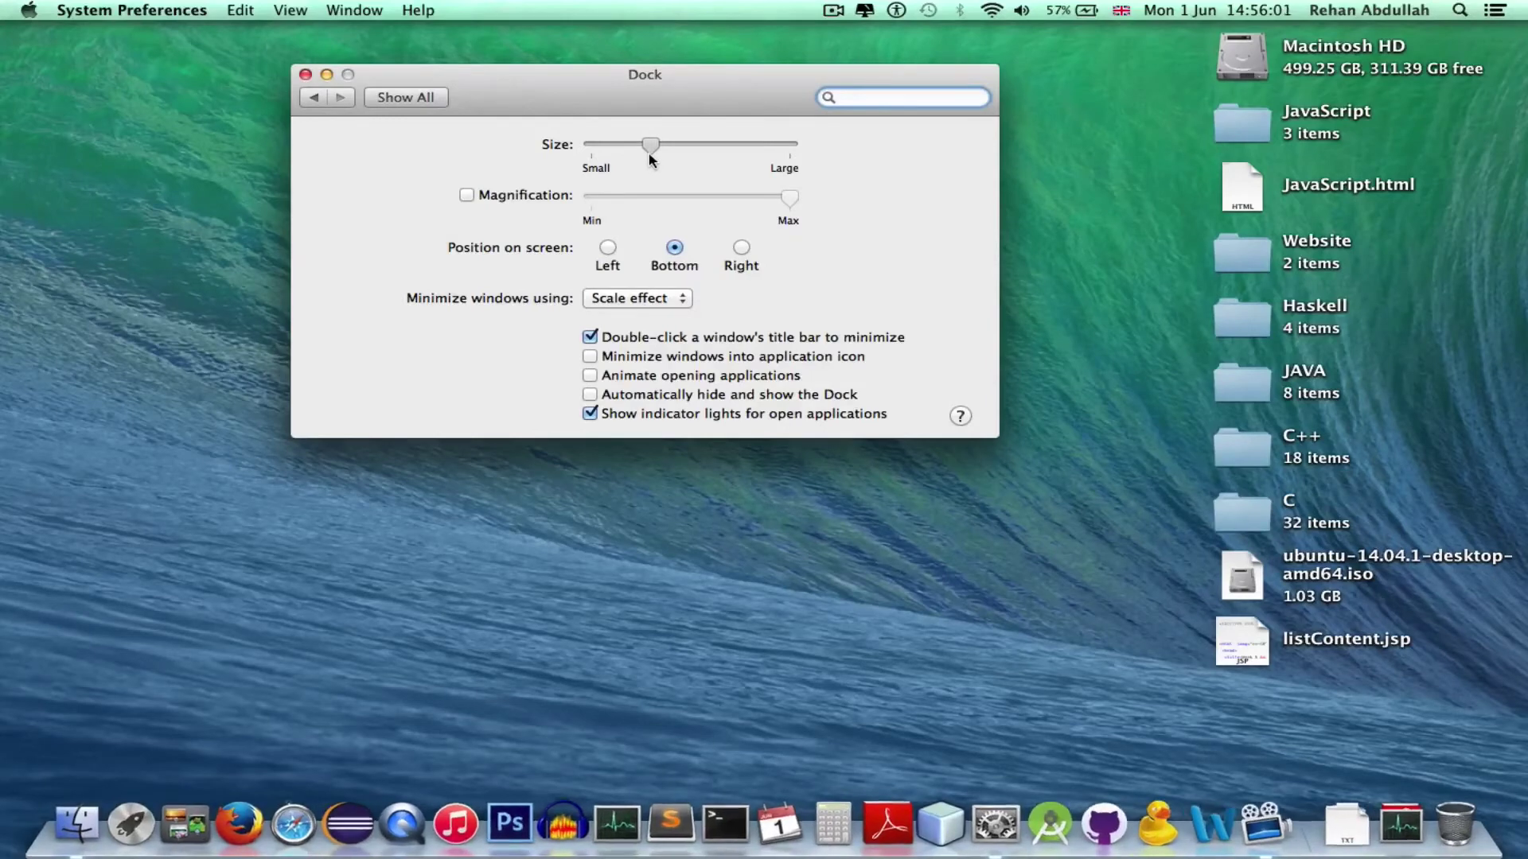
# Close the Dock preferences window and turn on Dock auto-hiding with Option-Command-D
pyautogui.click(305, 74)
pyautogui.press('alt+super+d')
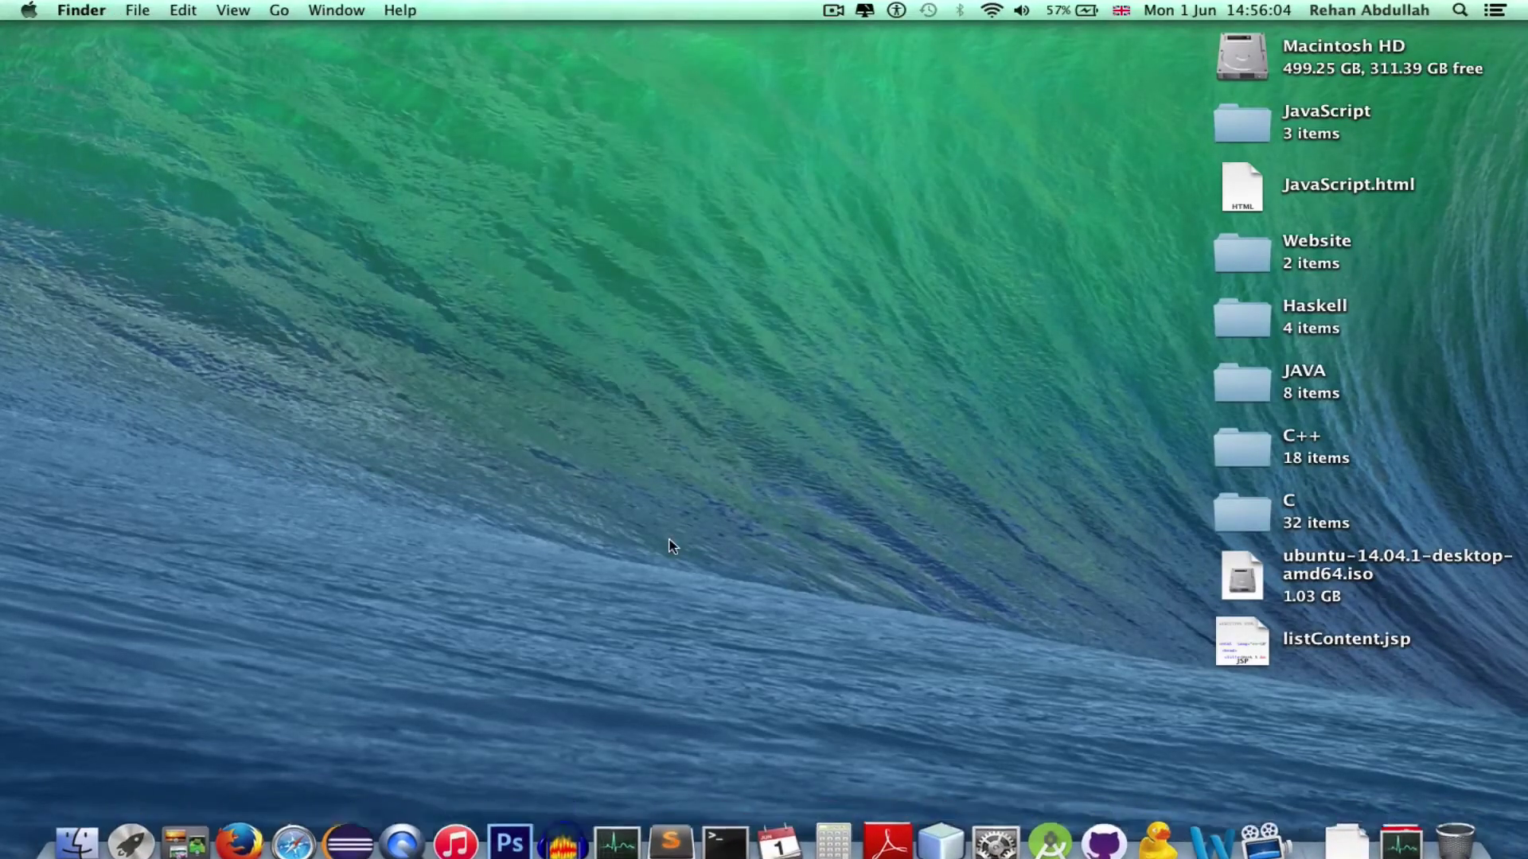